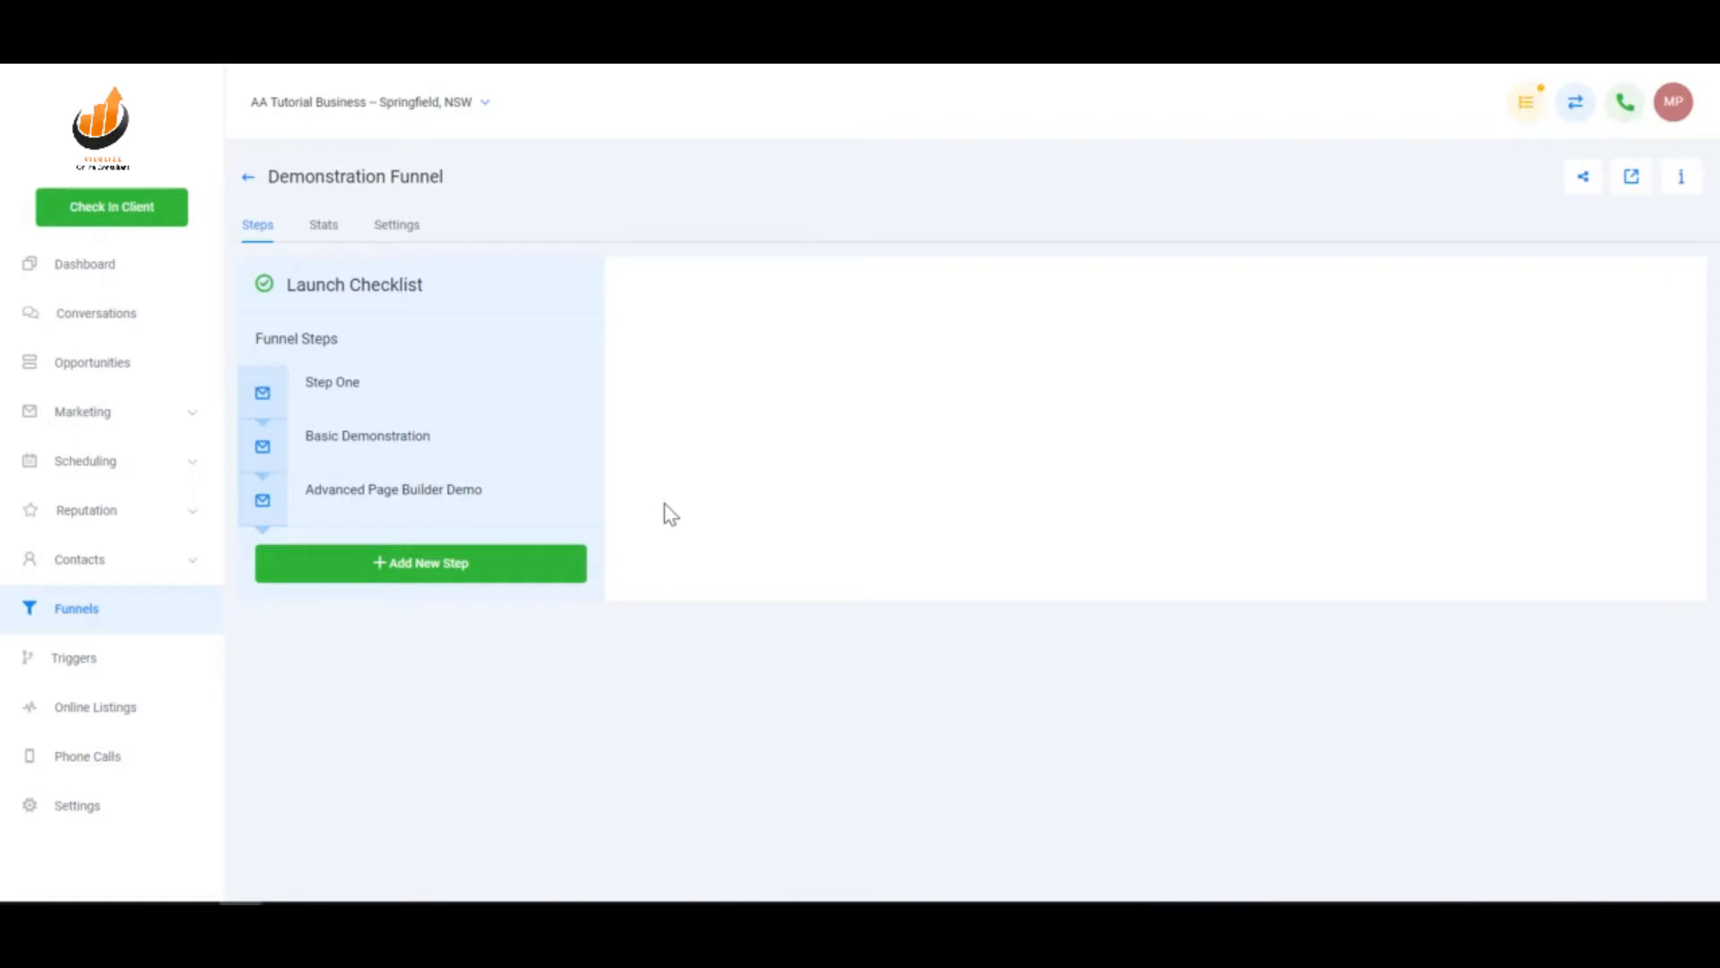
# - Duplicate the Advanced Page Builder Demo step as 'Advanced Page Builder Demo (Clone)'
pyautogui.moveTo(553, 511)
pyautogui.click(507, 516)
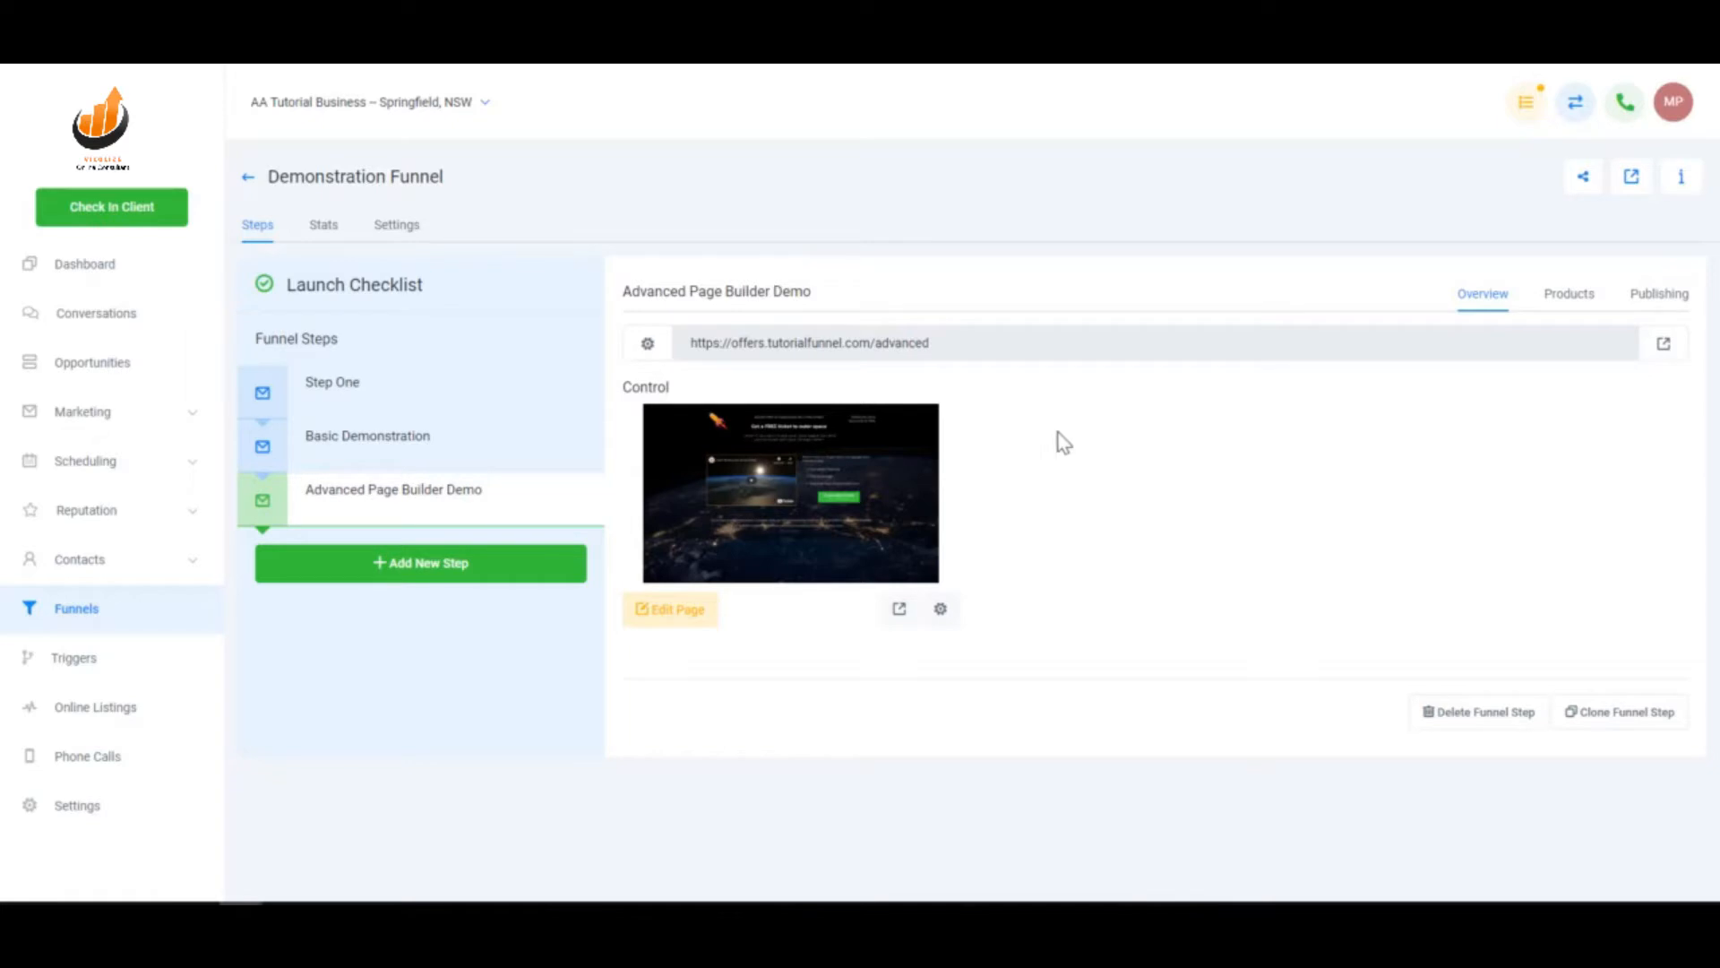
pyautogui.moveTo(449, 503)
pyautogui.click(1626, 715)
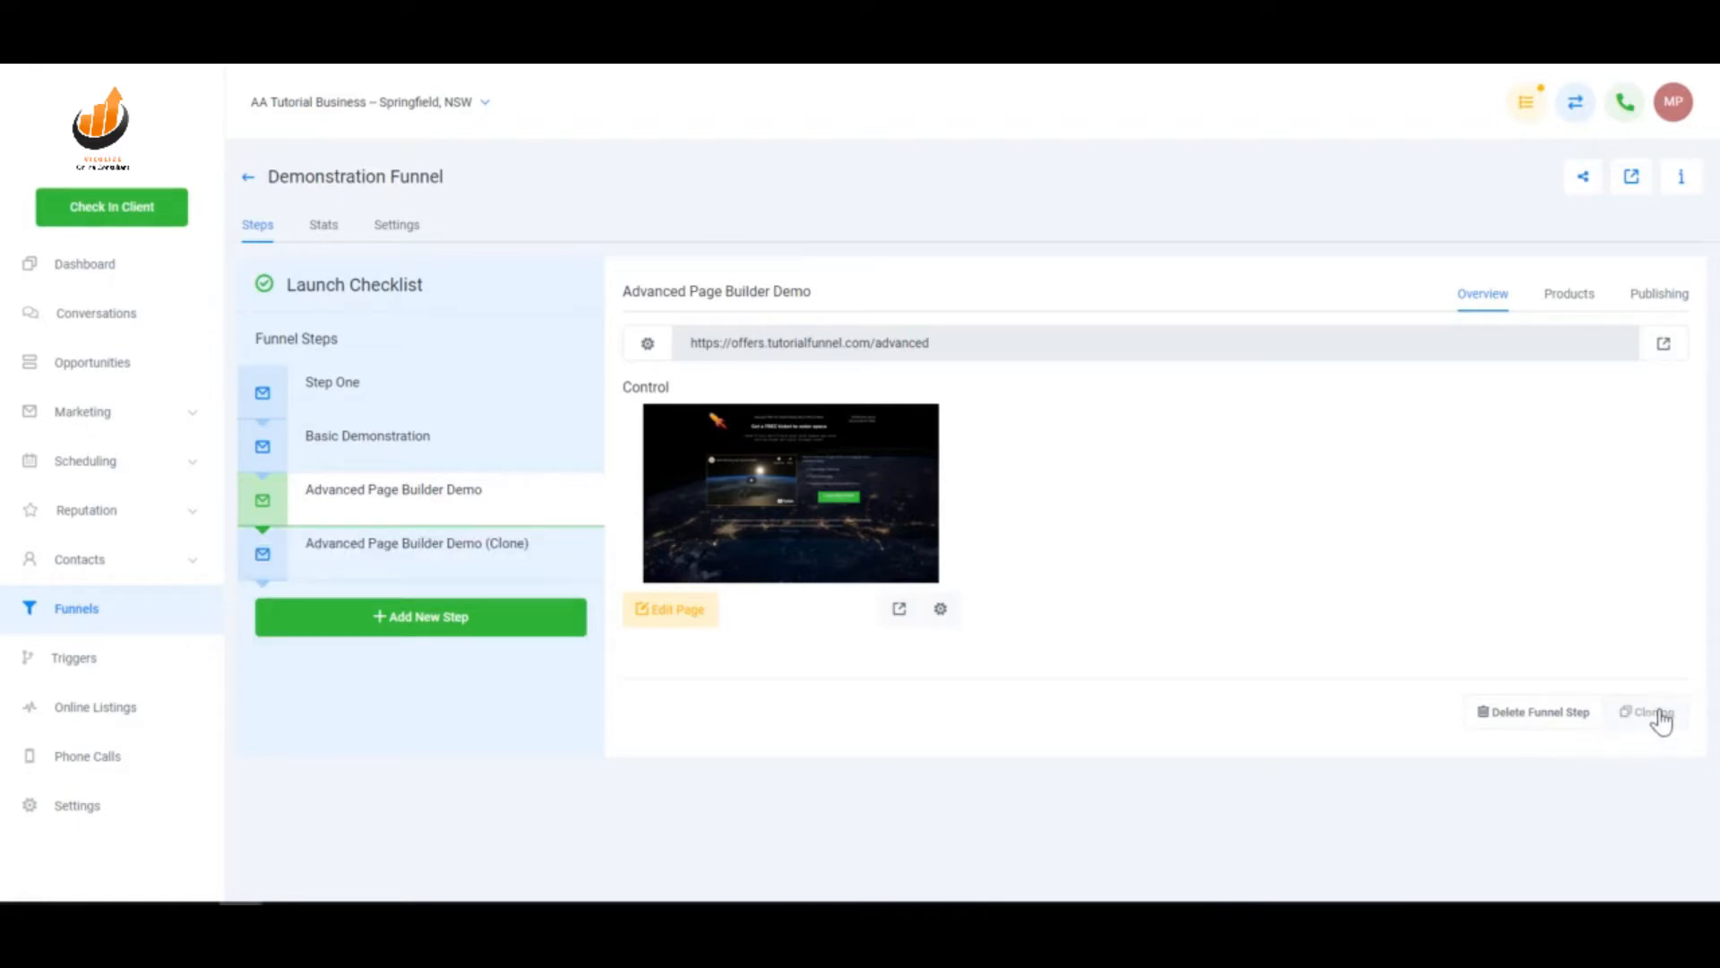
# - Rename the clone to Product Sale with path /product-sale and open its page in the builder
pyautogui.click(481, 564)
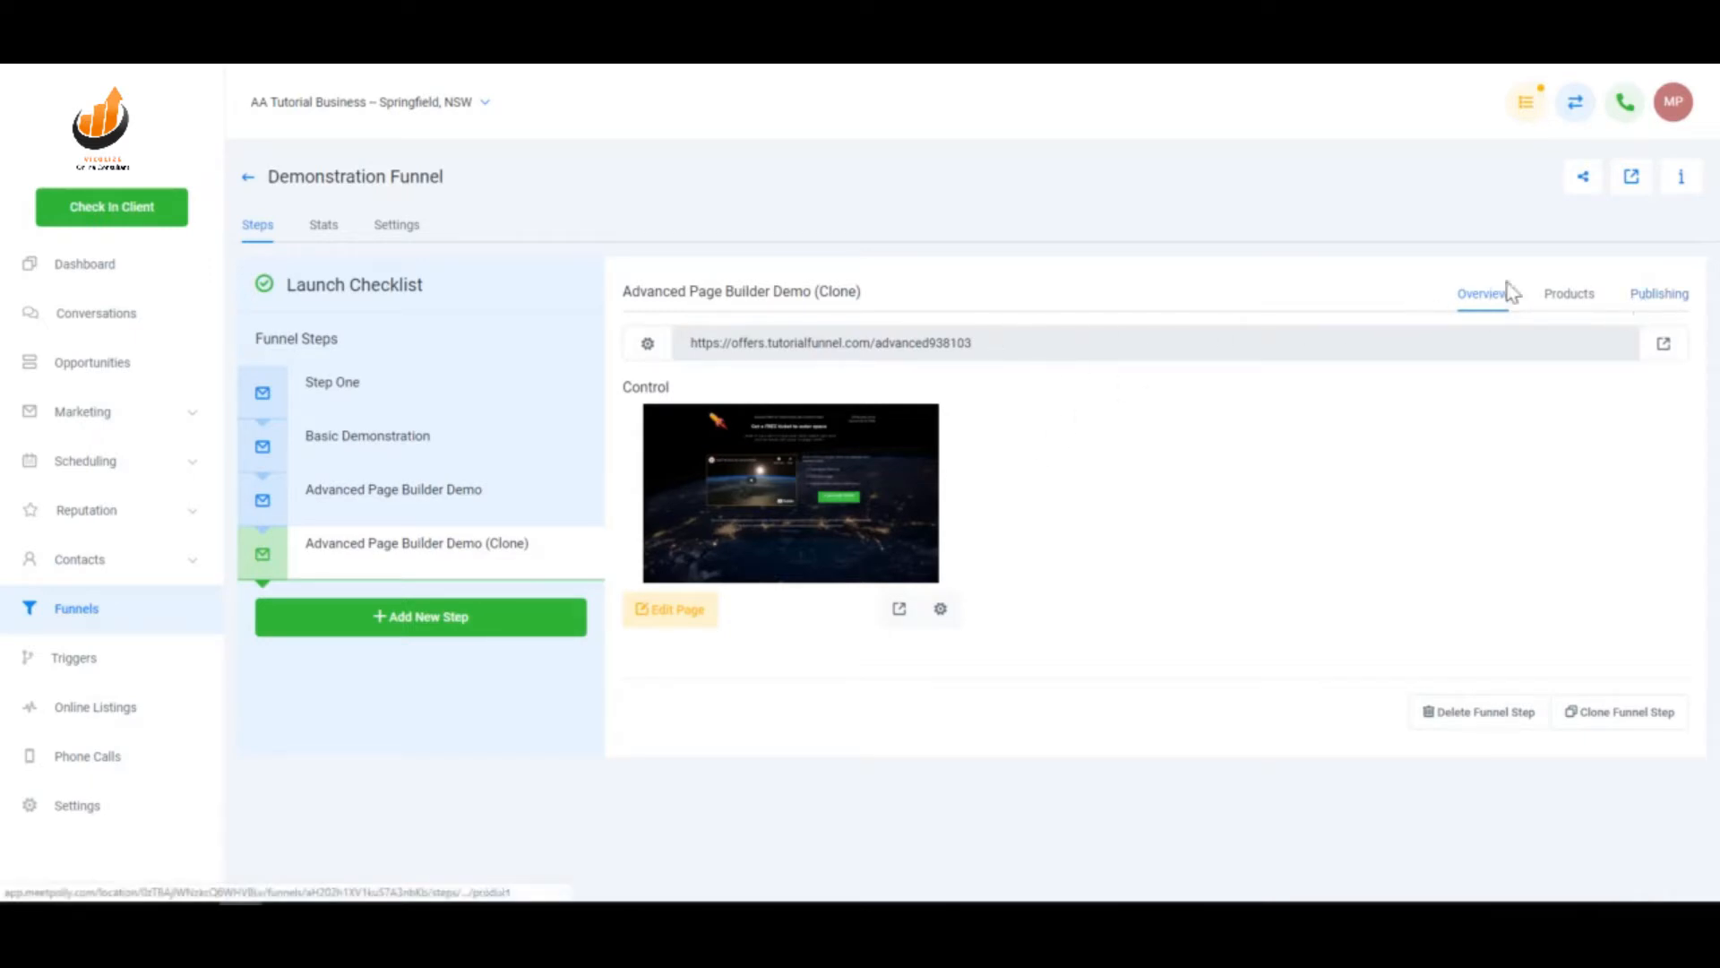
pyautogui.click(1658, 296)
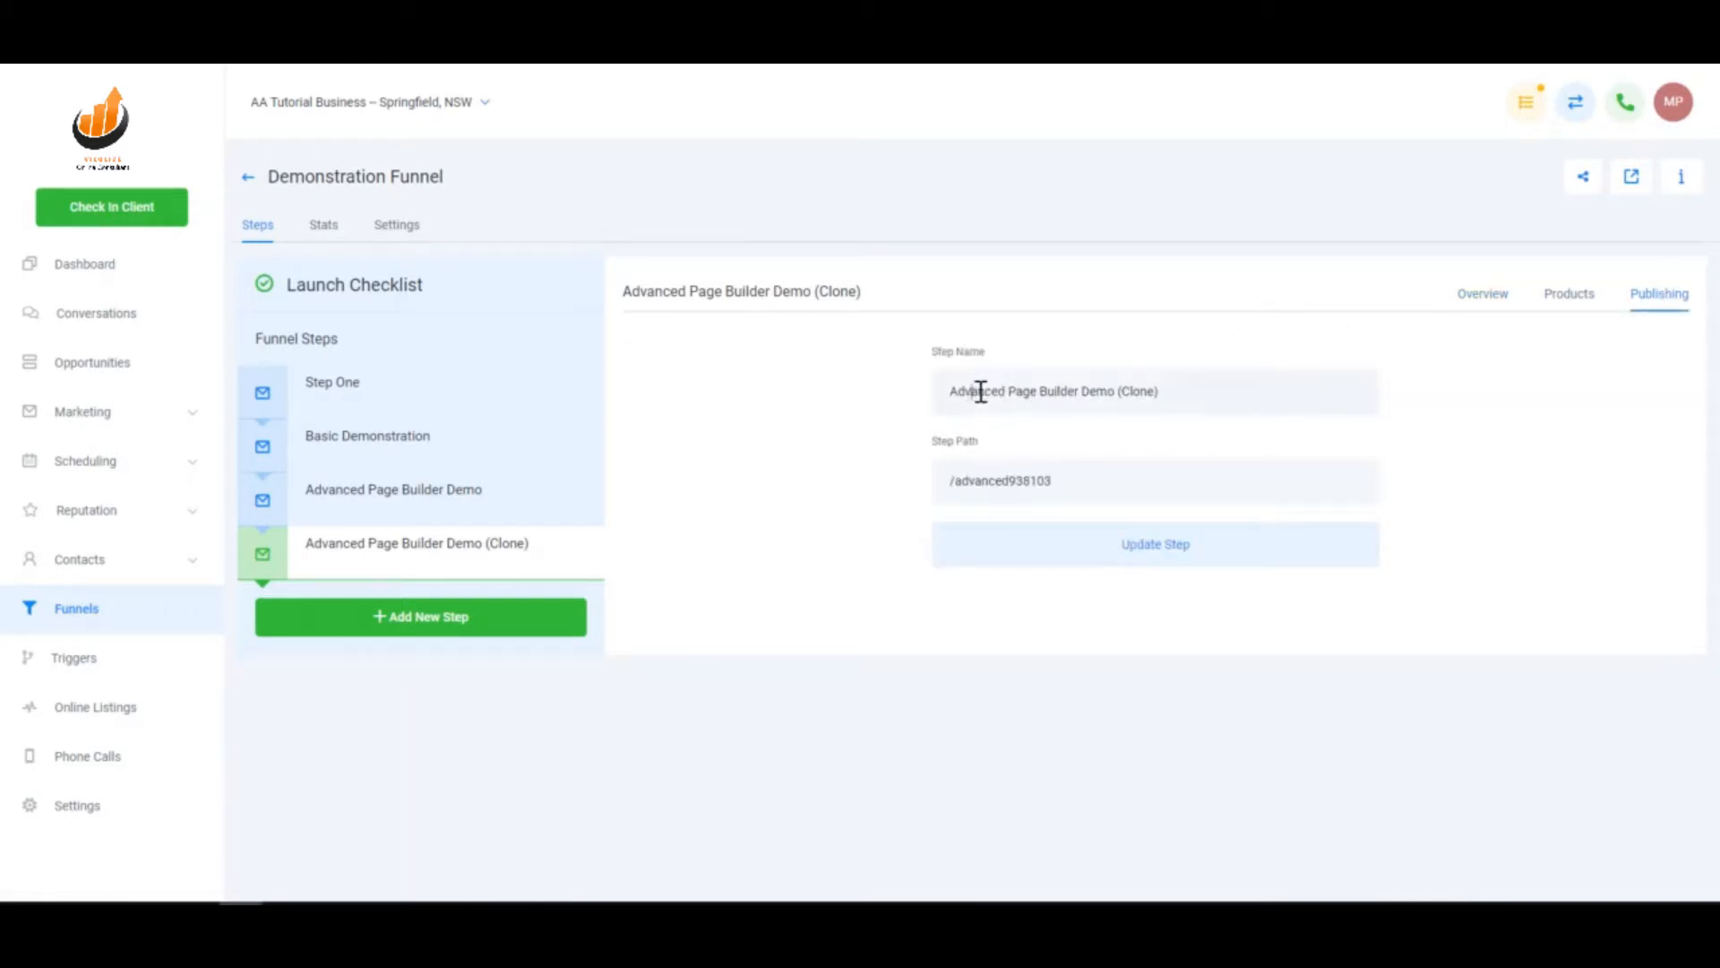
pyautogui.moveTo(980, 391); pyautogui.dragTo(1376, 416)
pyautogui.press('BackSpace')
pyautogui.press('BackSpace')
pyautogui.press('BackSpace')
pyautogui.press('BackSpace')
pyautogui.moveTo(957, 484); pyautogui.dragTo(1179, 494)
pyautogui.press('BackSpace')
pyautogui.press('BackSpace')
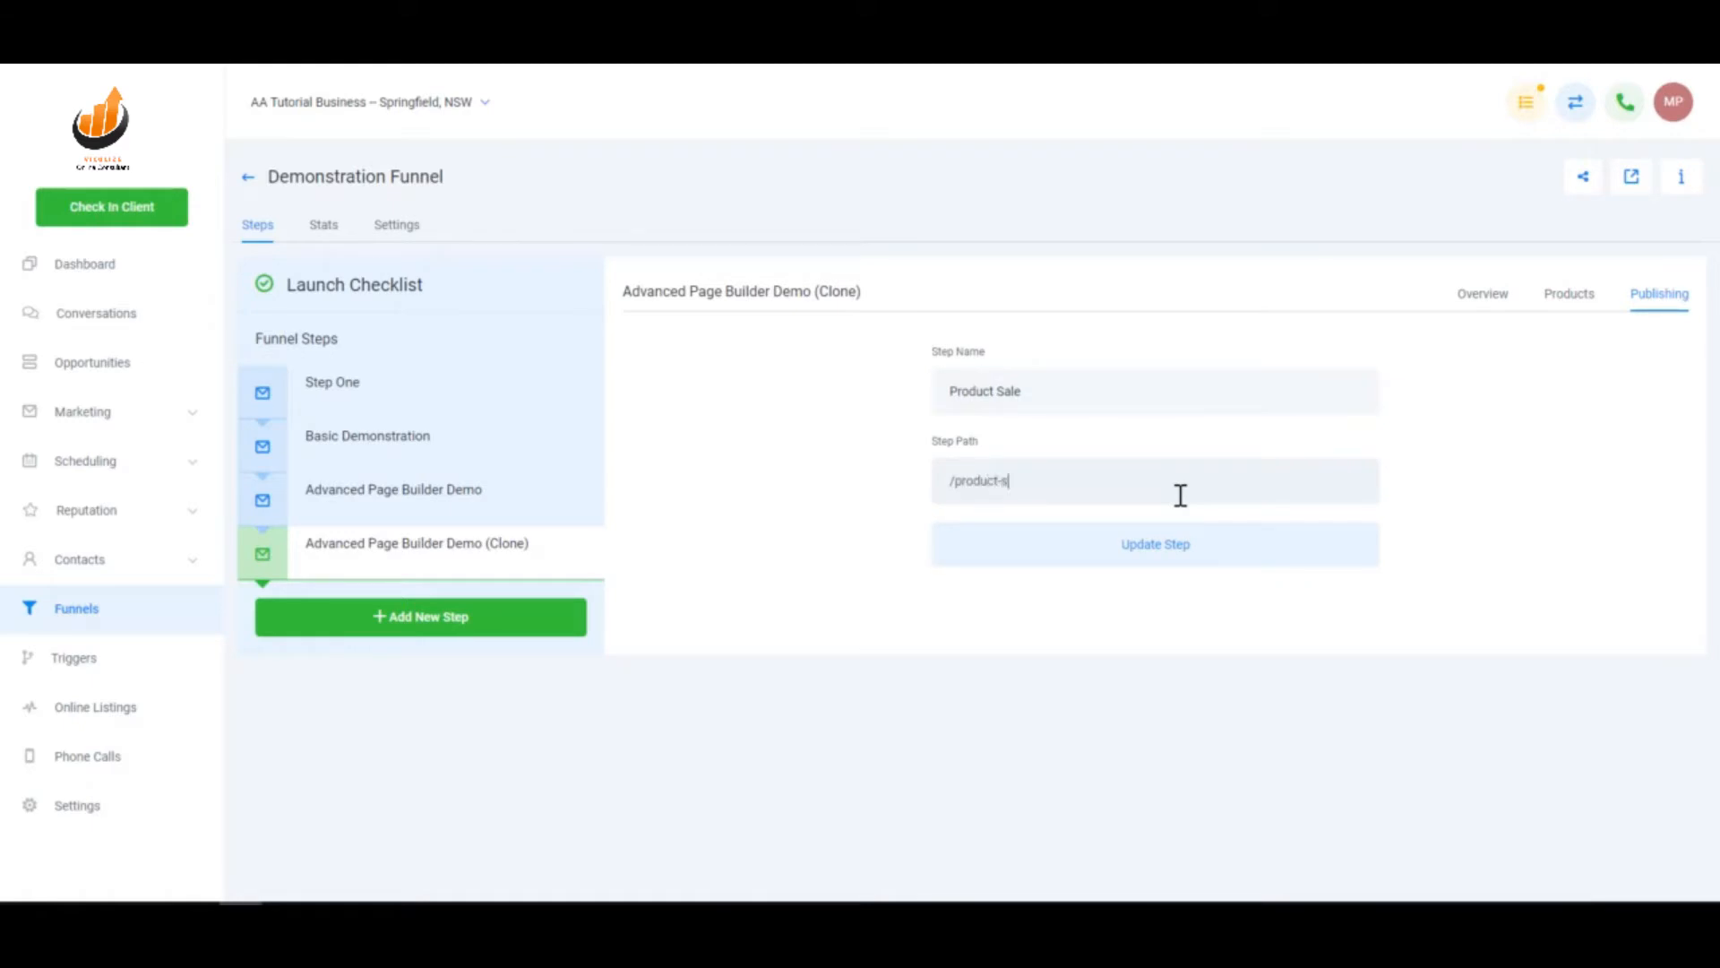
pyautogui.click(1178, 548)
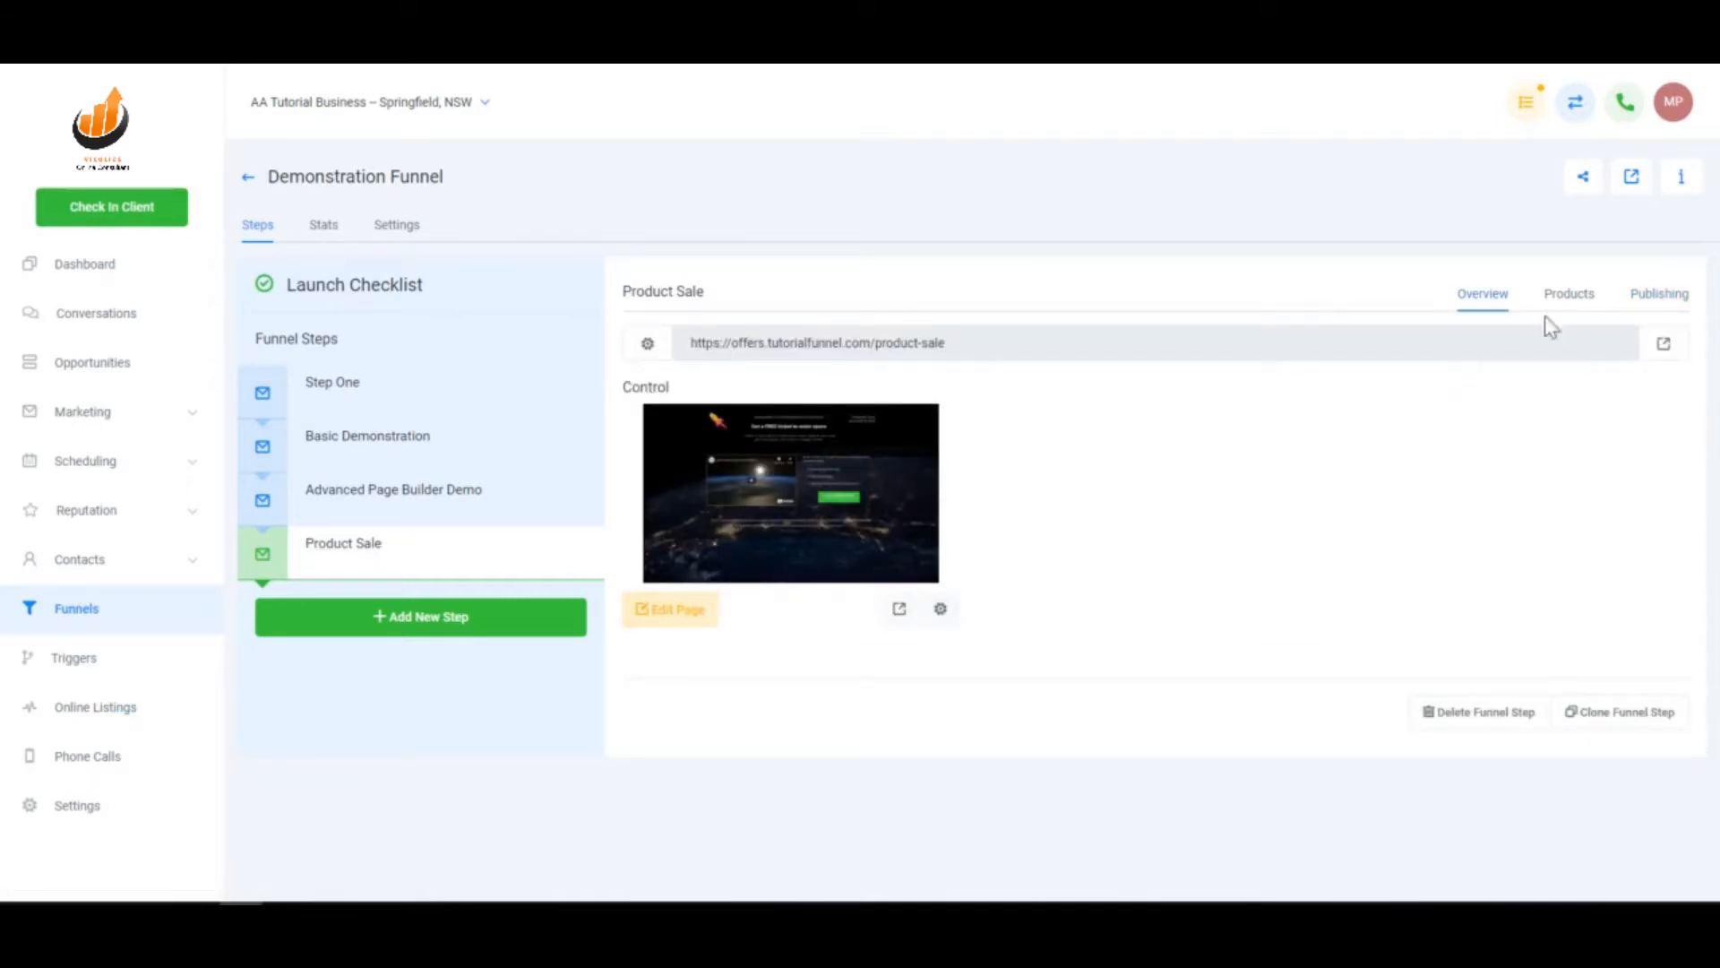
pyautogui.click(684, 613)
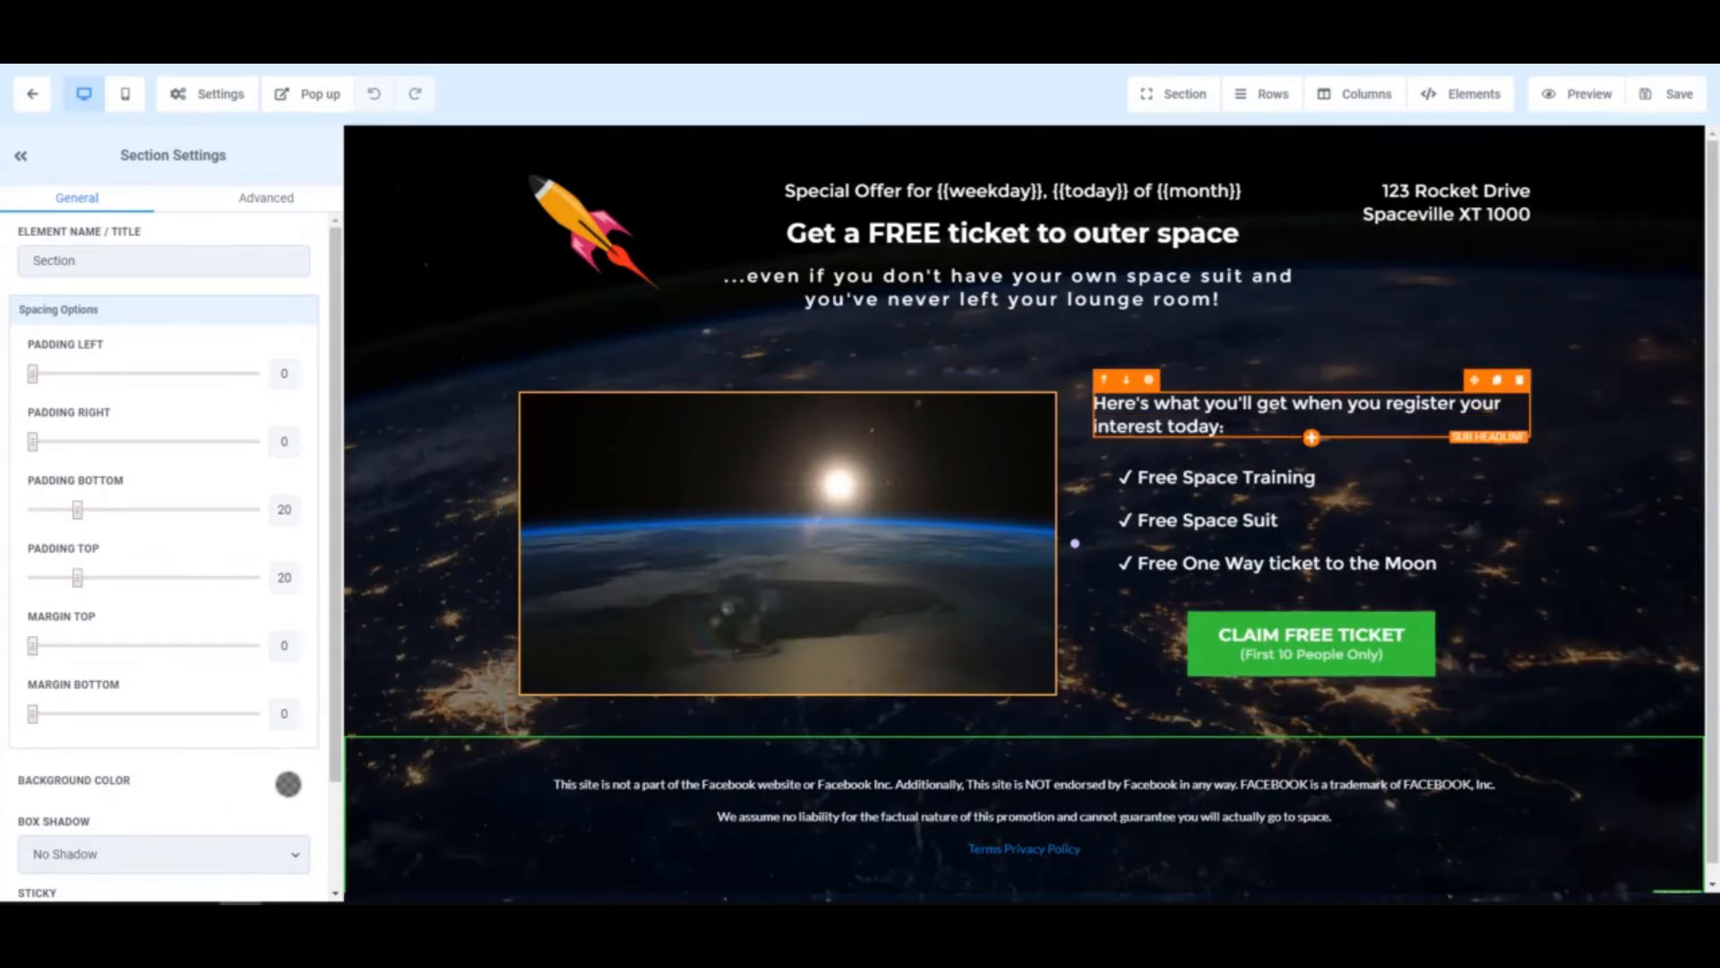
# - Open the element library below the sub-headline and filter to Order Elements
pyautogui.click(1311, 437)
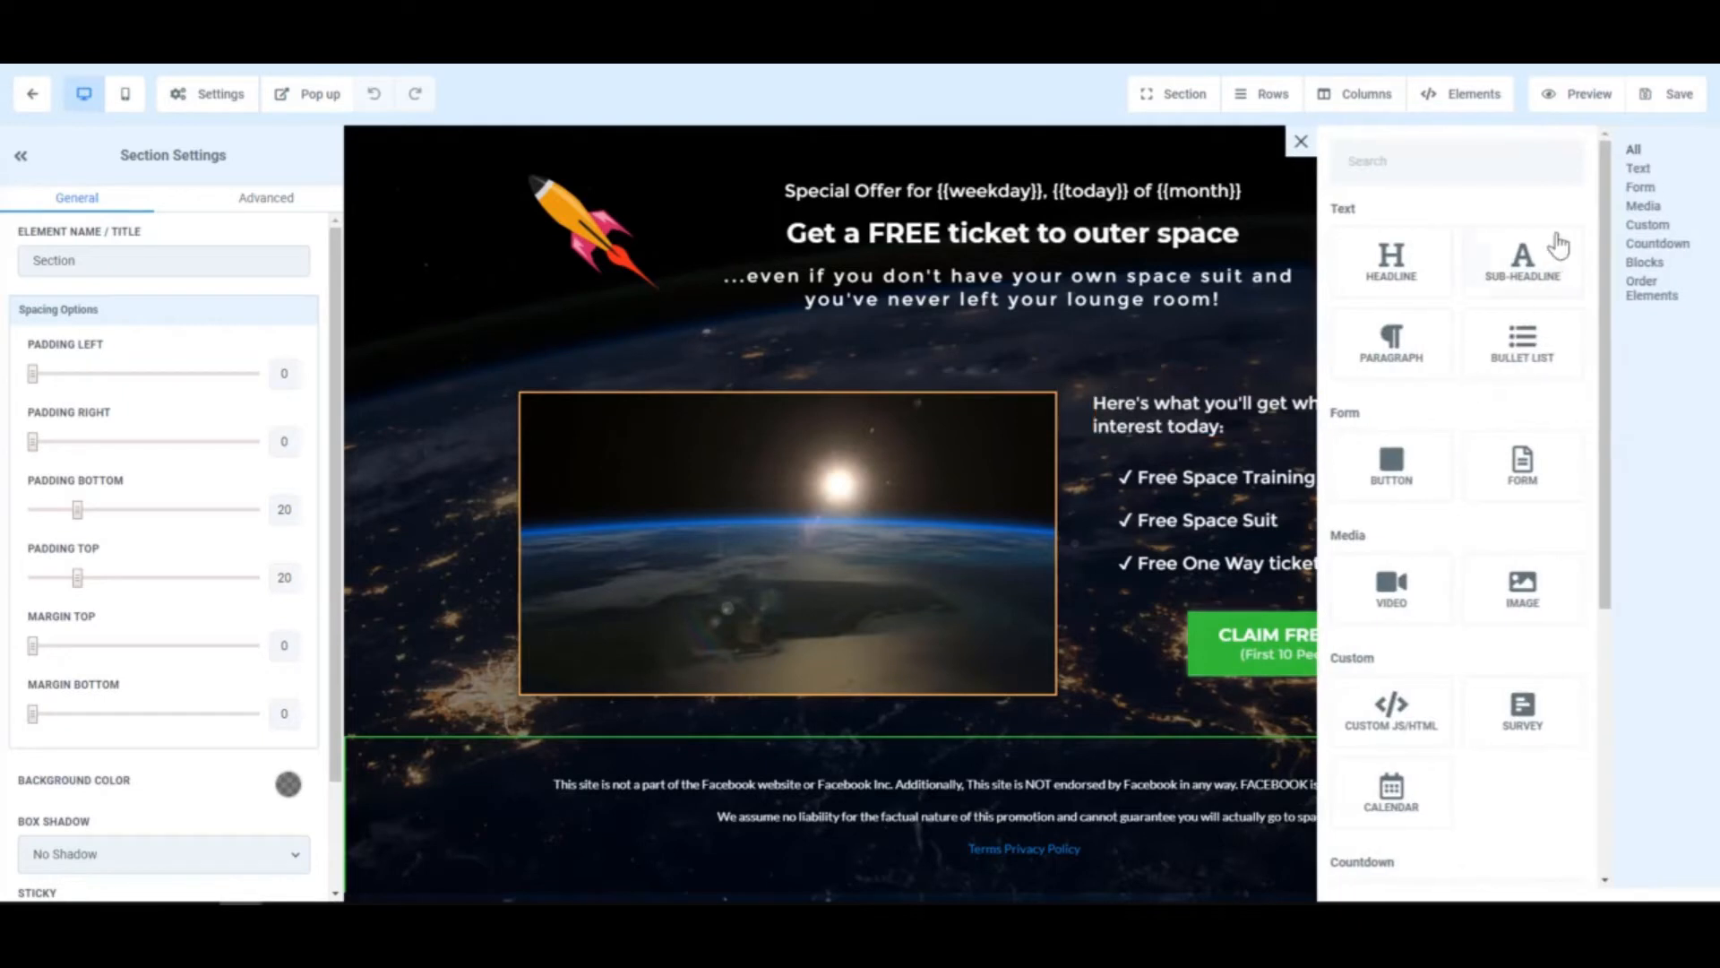
pyautogui.click(1651, 284)
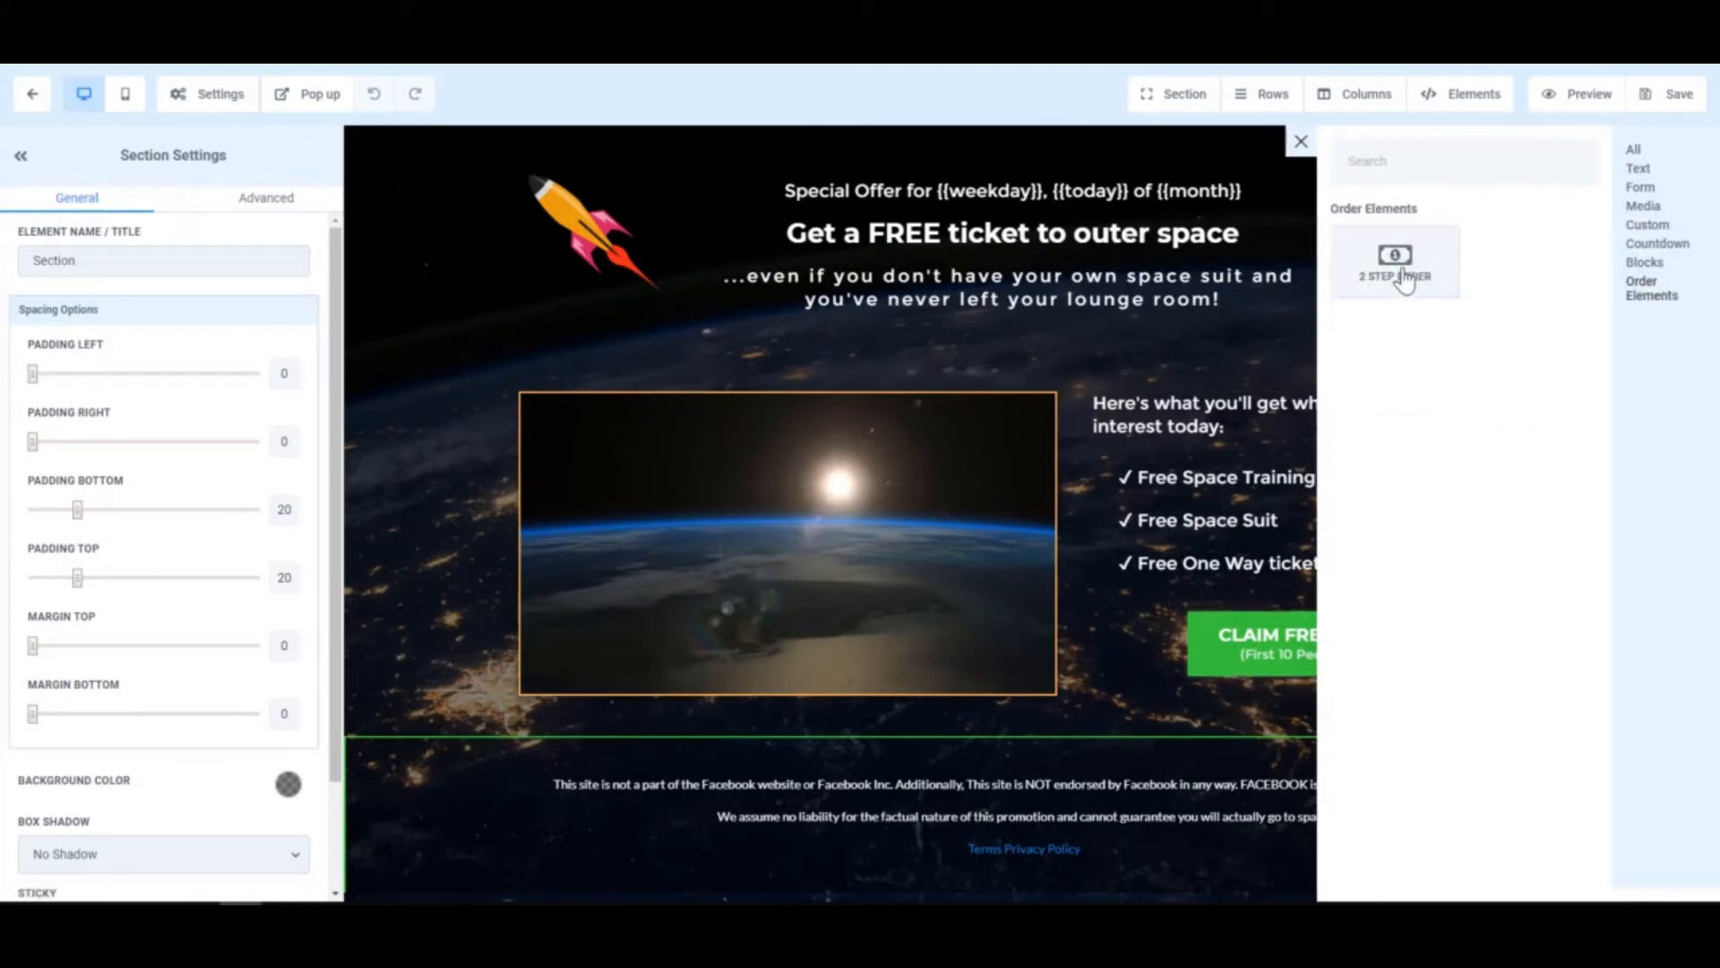
# - Insert a 2 Step Order form below the sub-headline, review it, and show its Advanced settings
pyautogui.click(1404, 280)
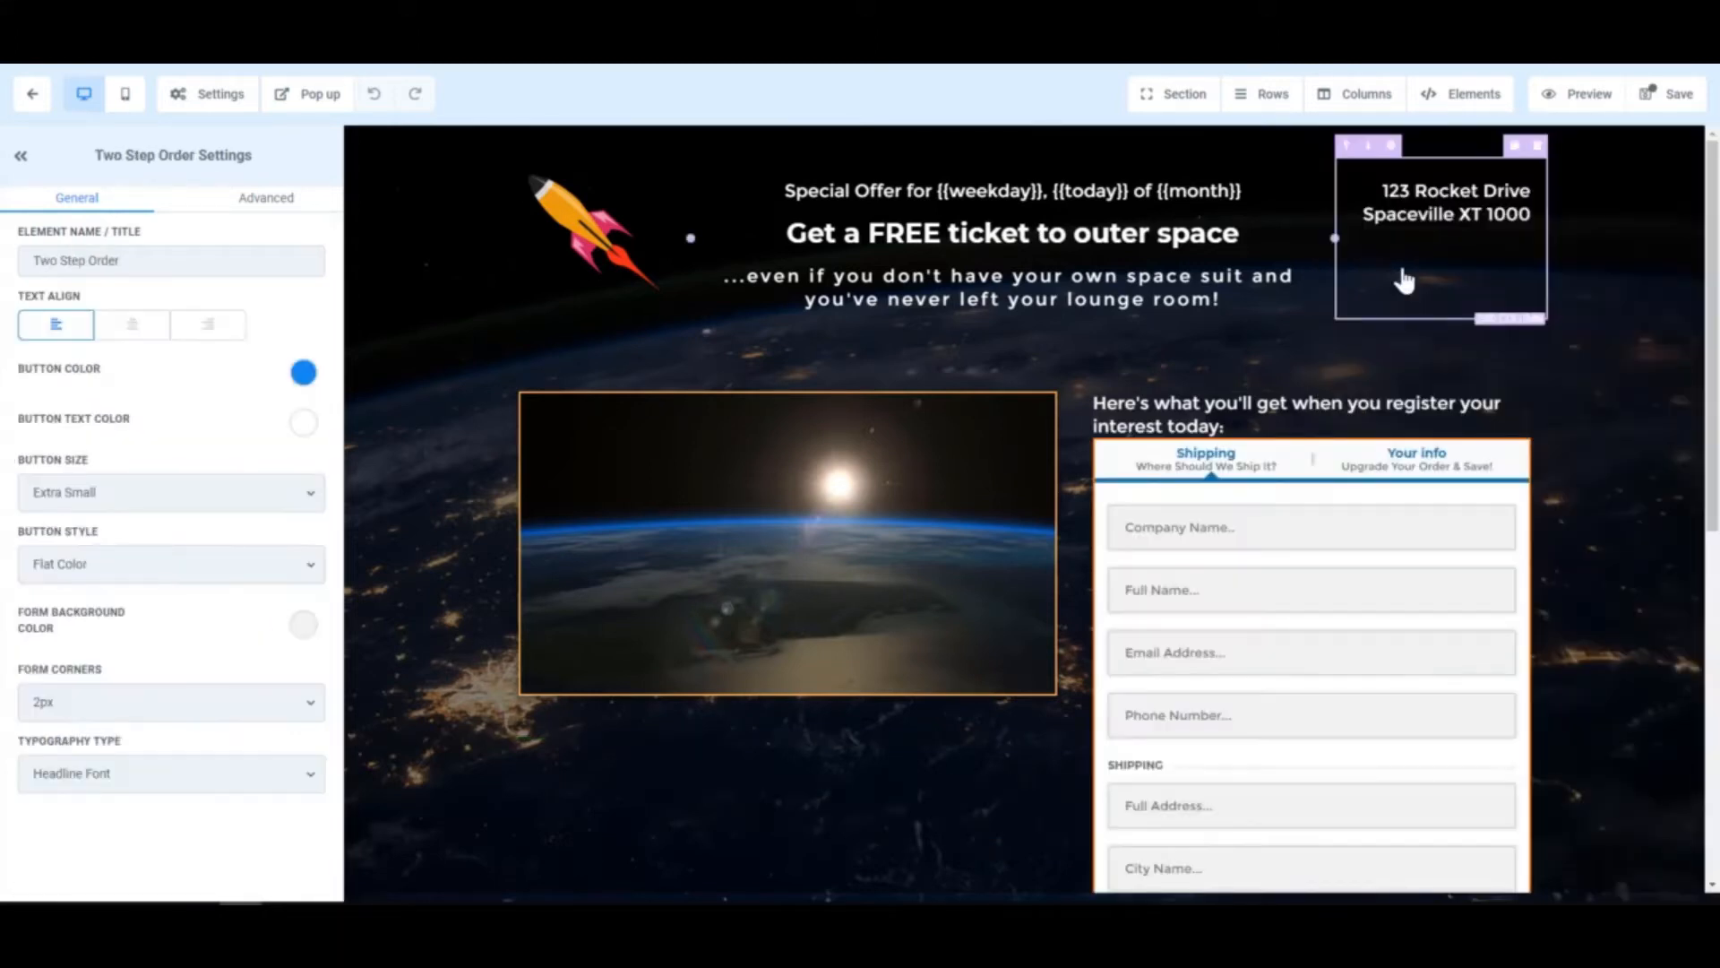
pyautogui.scroll(-4, 1328, 632)
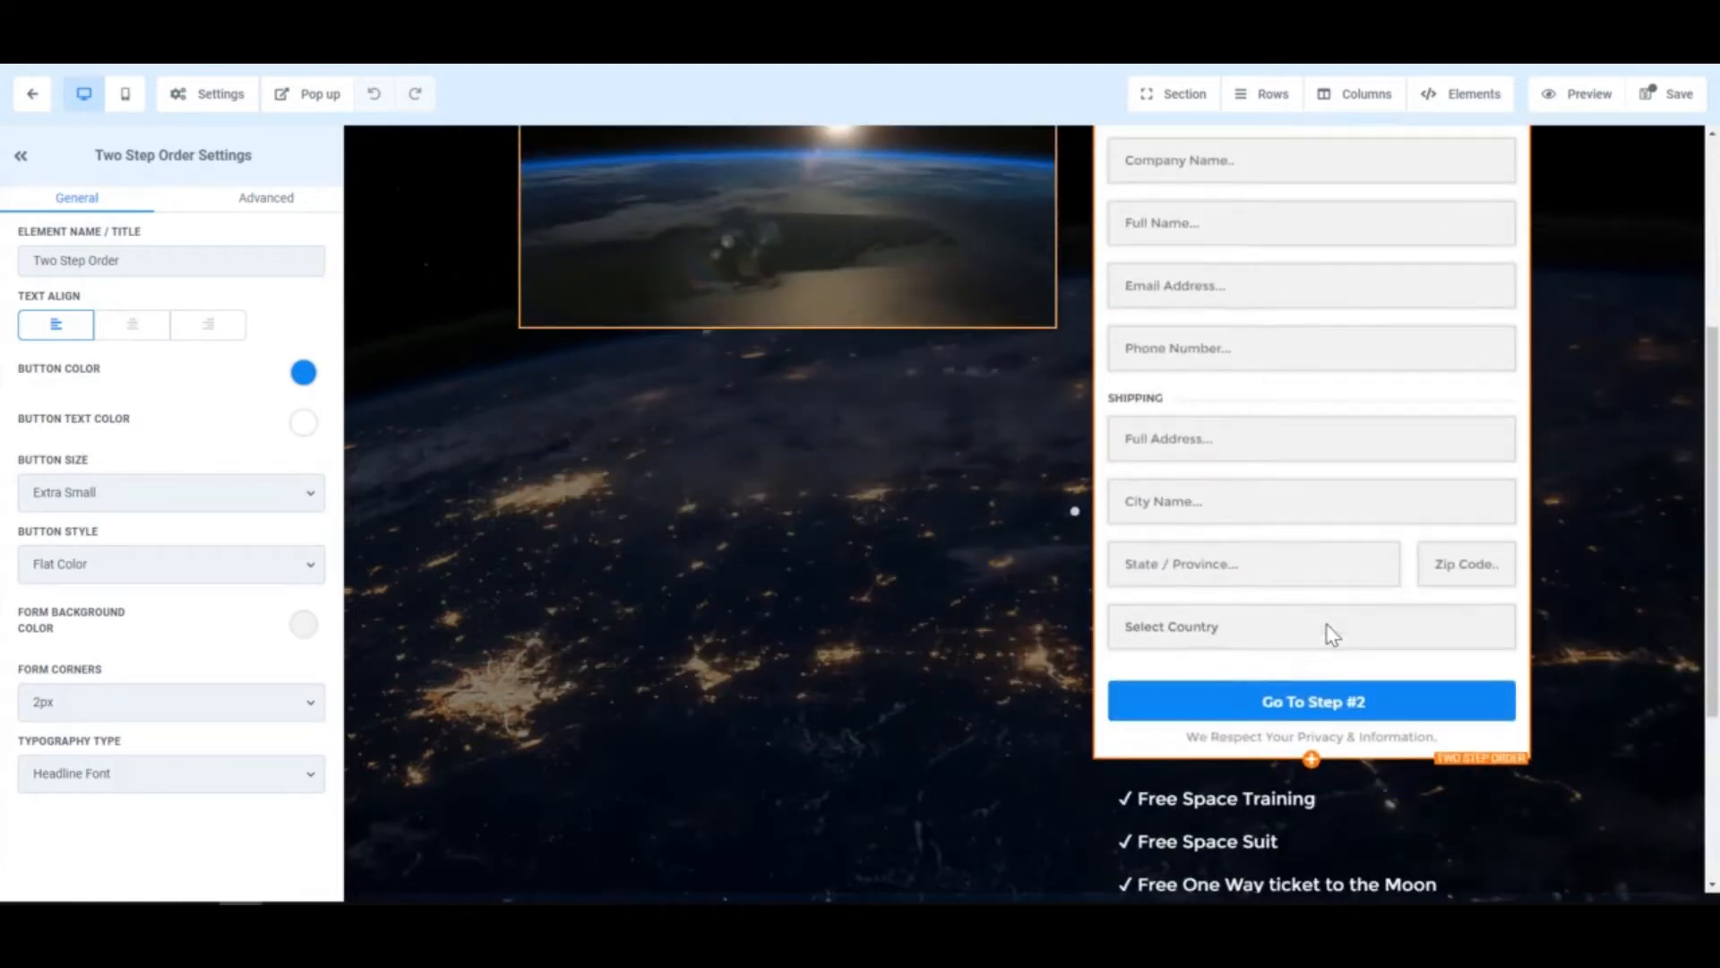
pyautogui.scroll(4, 1326, 625)
pyautogui.scroll(-7, 1326, 625)
pyautogui.scroll(2, 1326, 625)
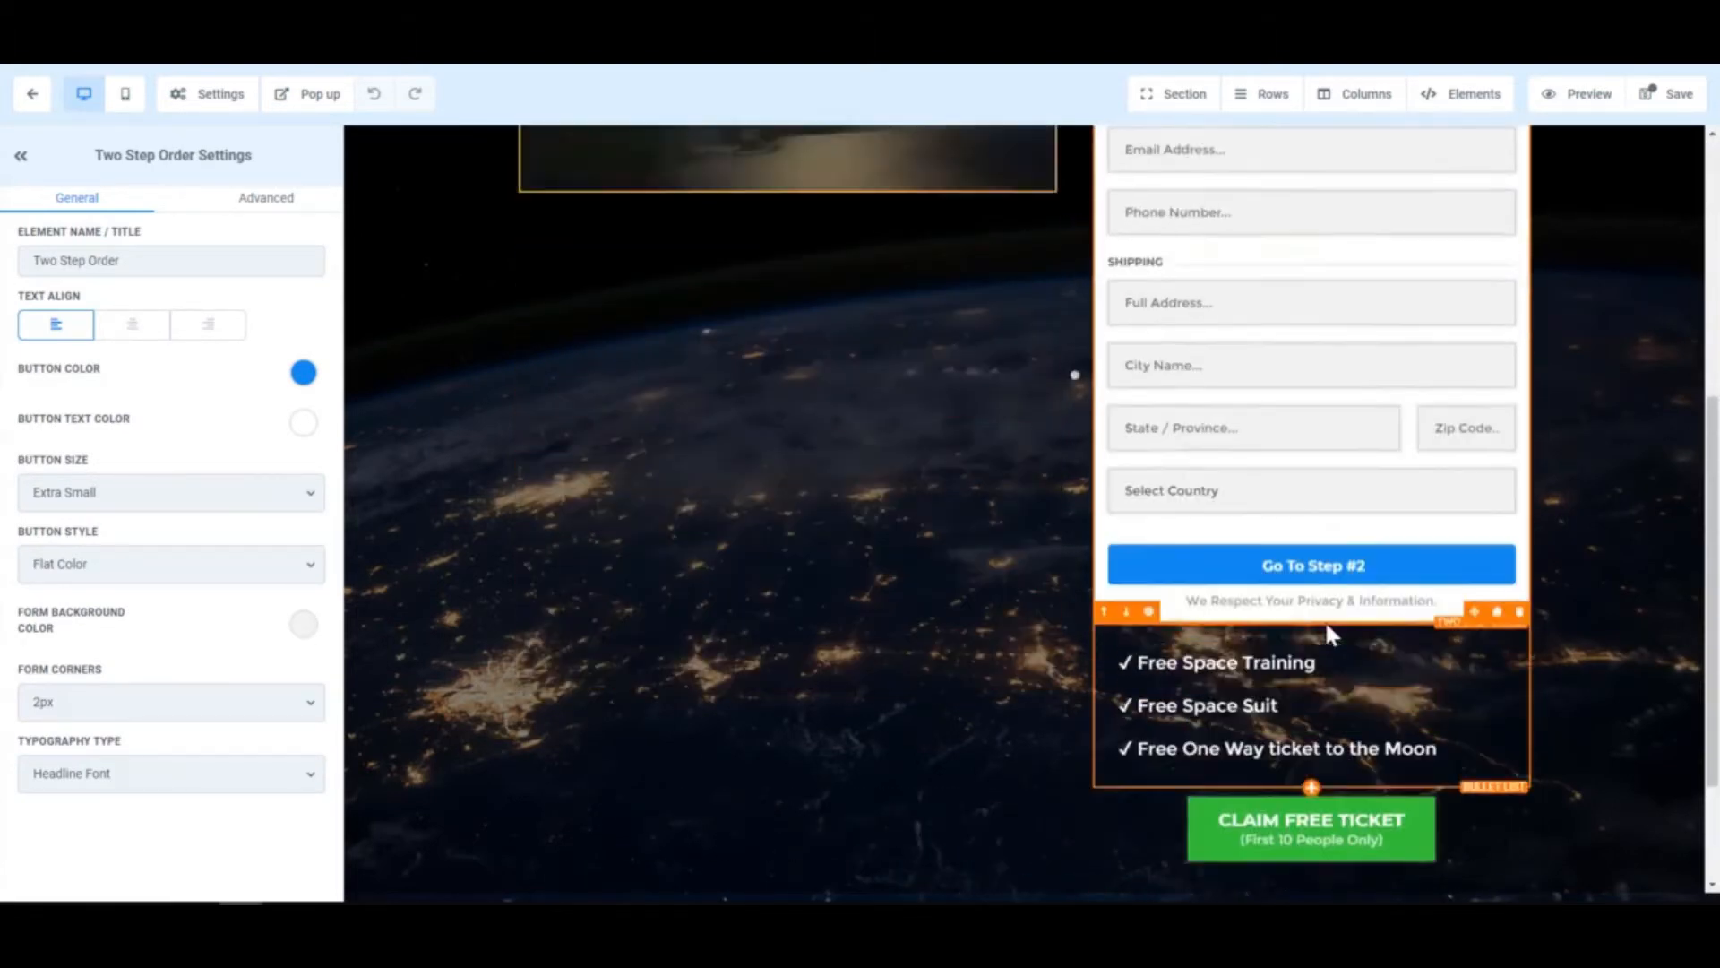
pyautogui.scroll(5, 1326, 627)
pyautogui.scroll(-1, 1290, 538)
pyautogui.scroll(-1, 1308, 658)
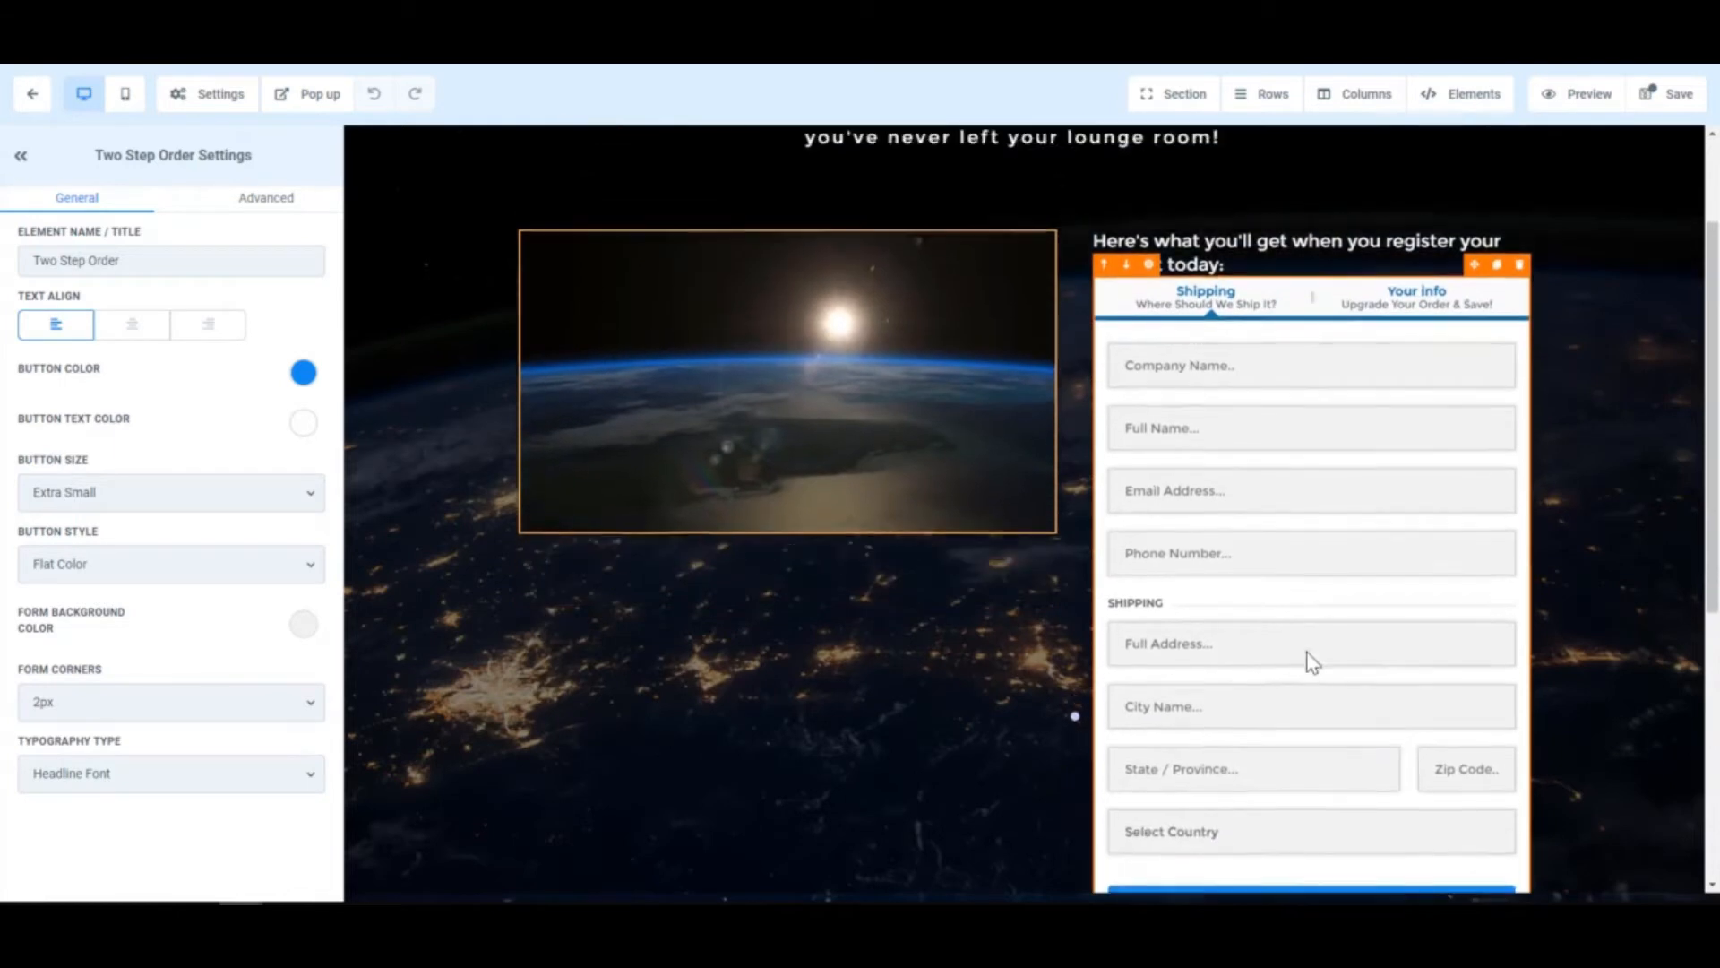
pyautogui.scroll(2, 1313, 663)
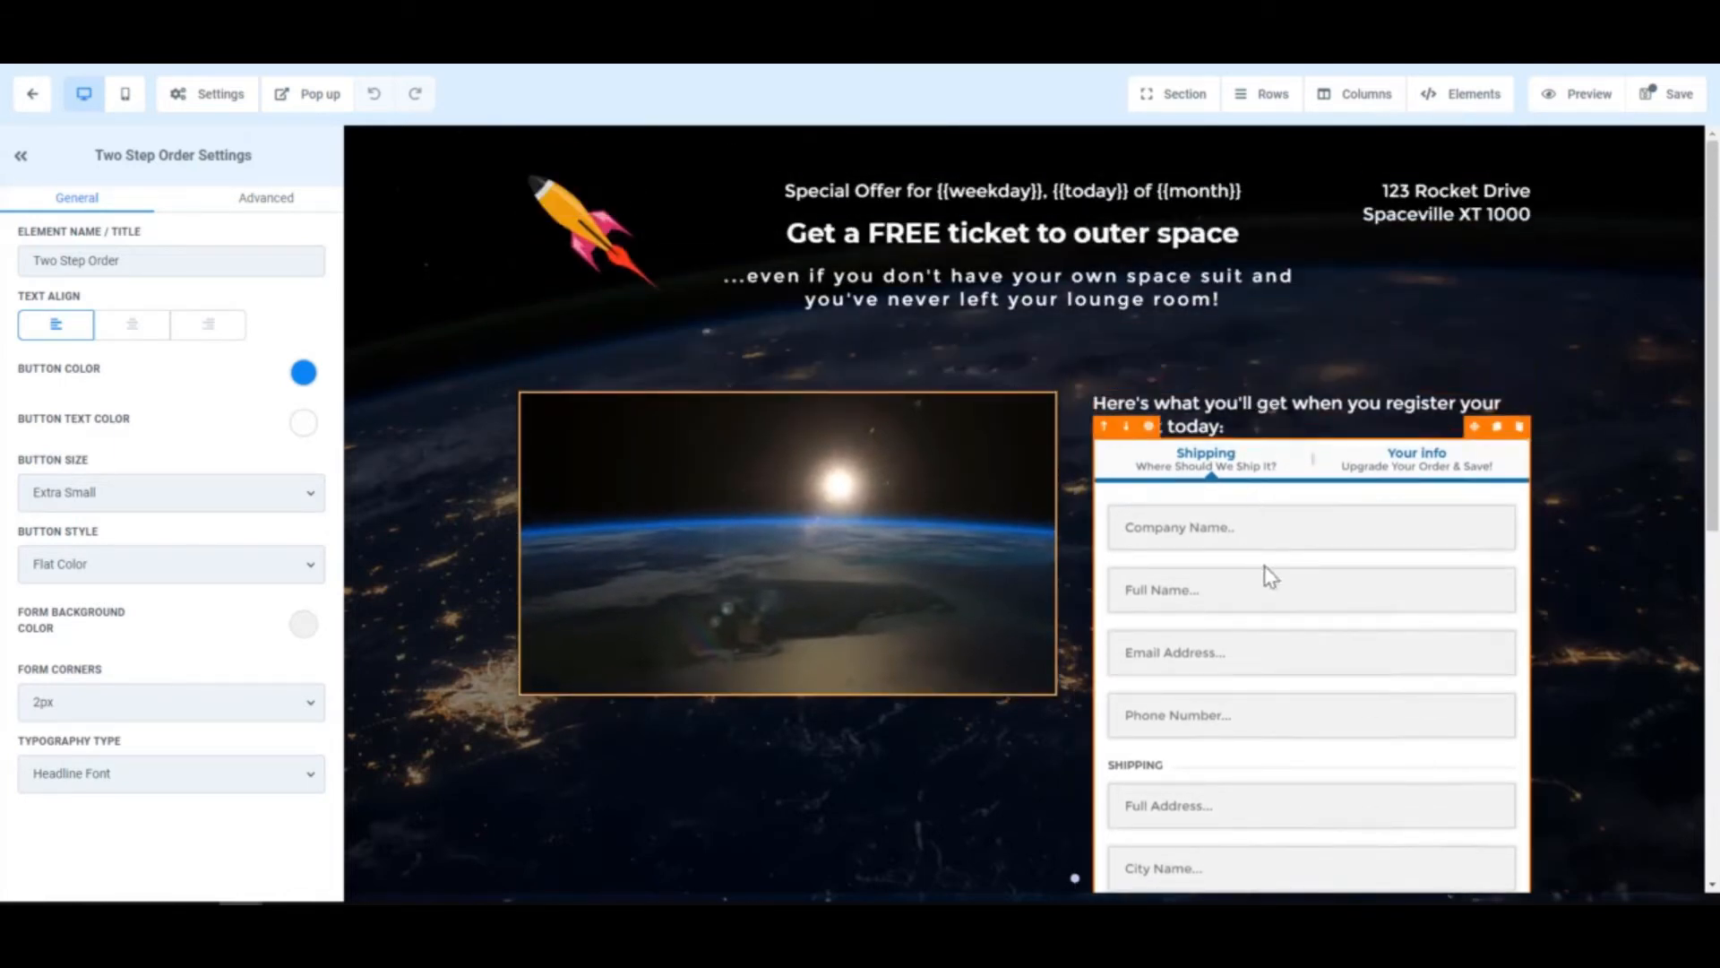
pyautogui.scroll(-1, 1312, 591)
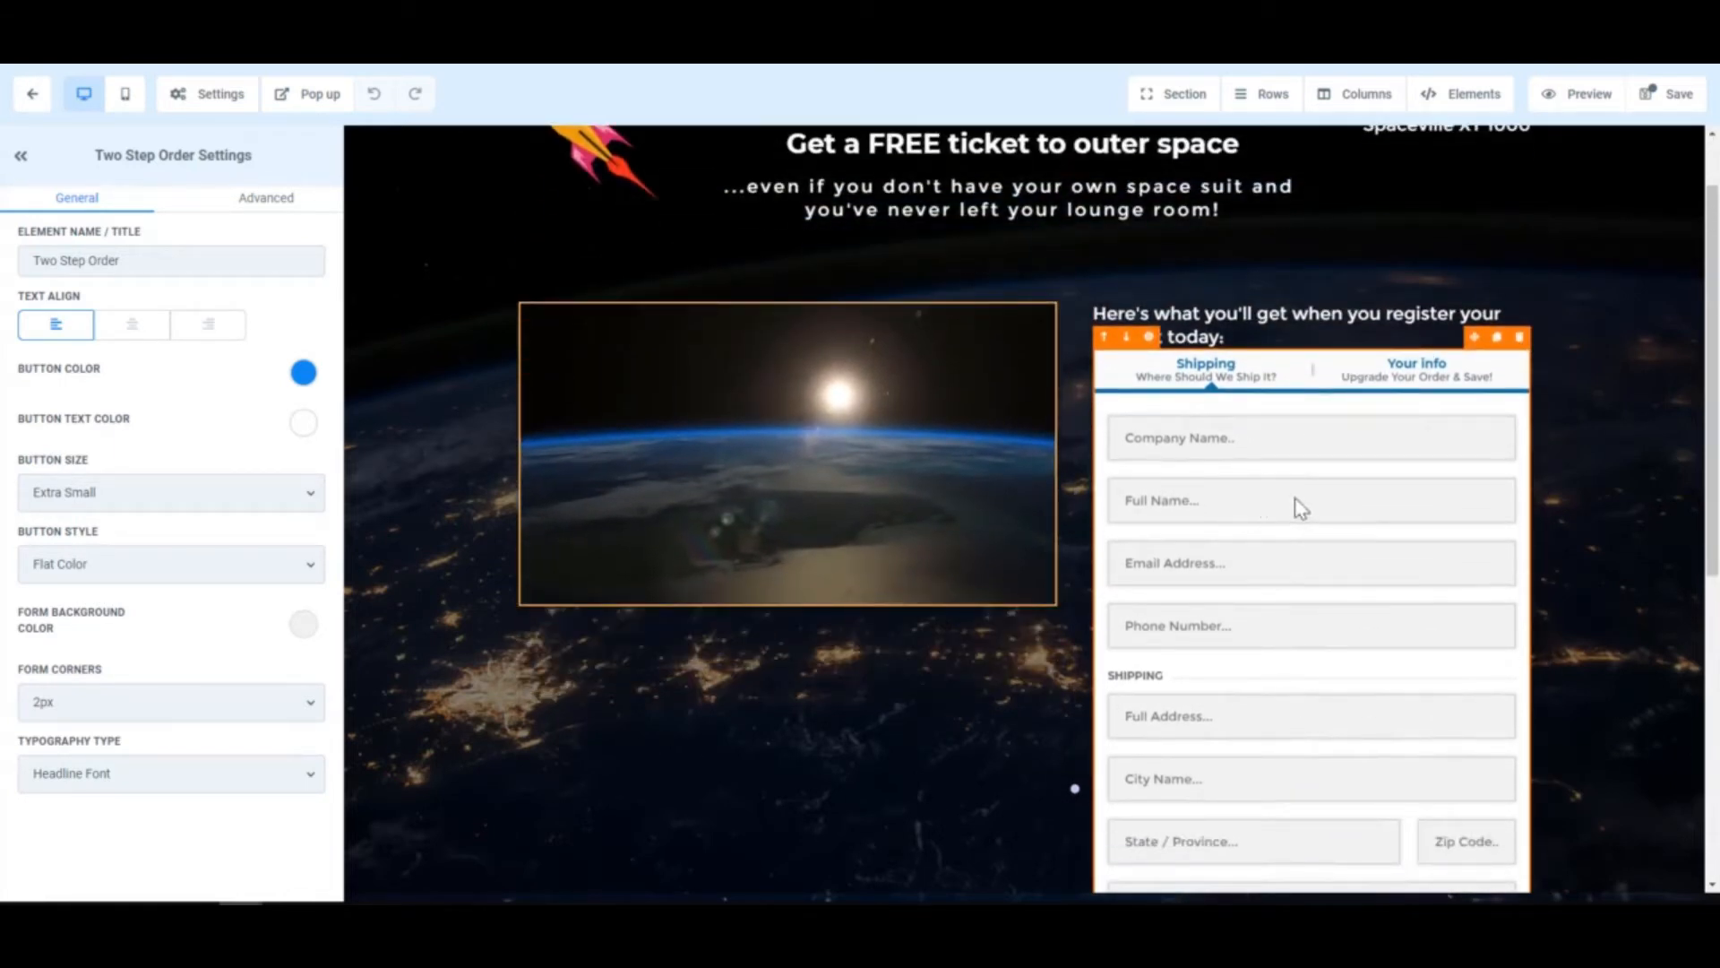
pyautogui.scroll(-1, 1259, 564)
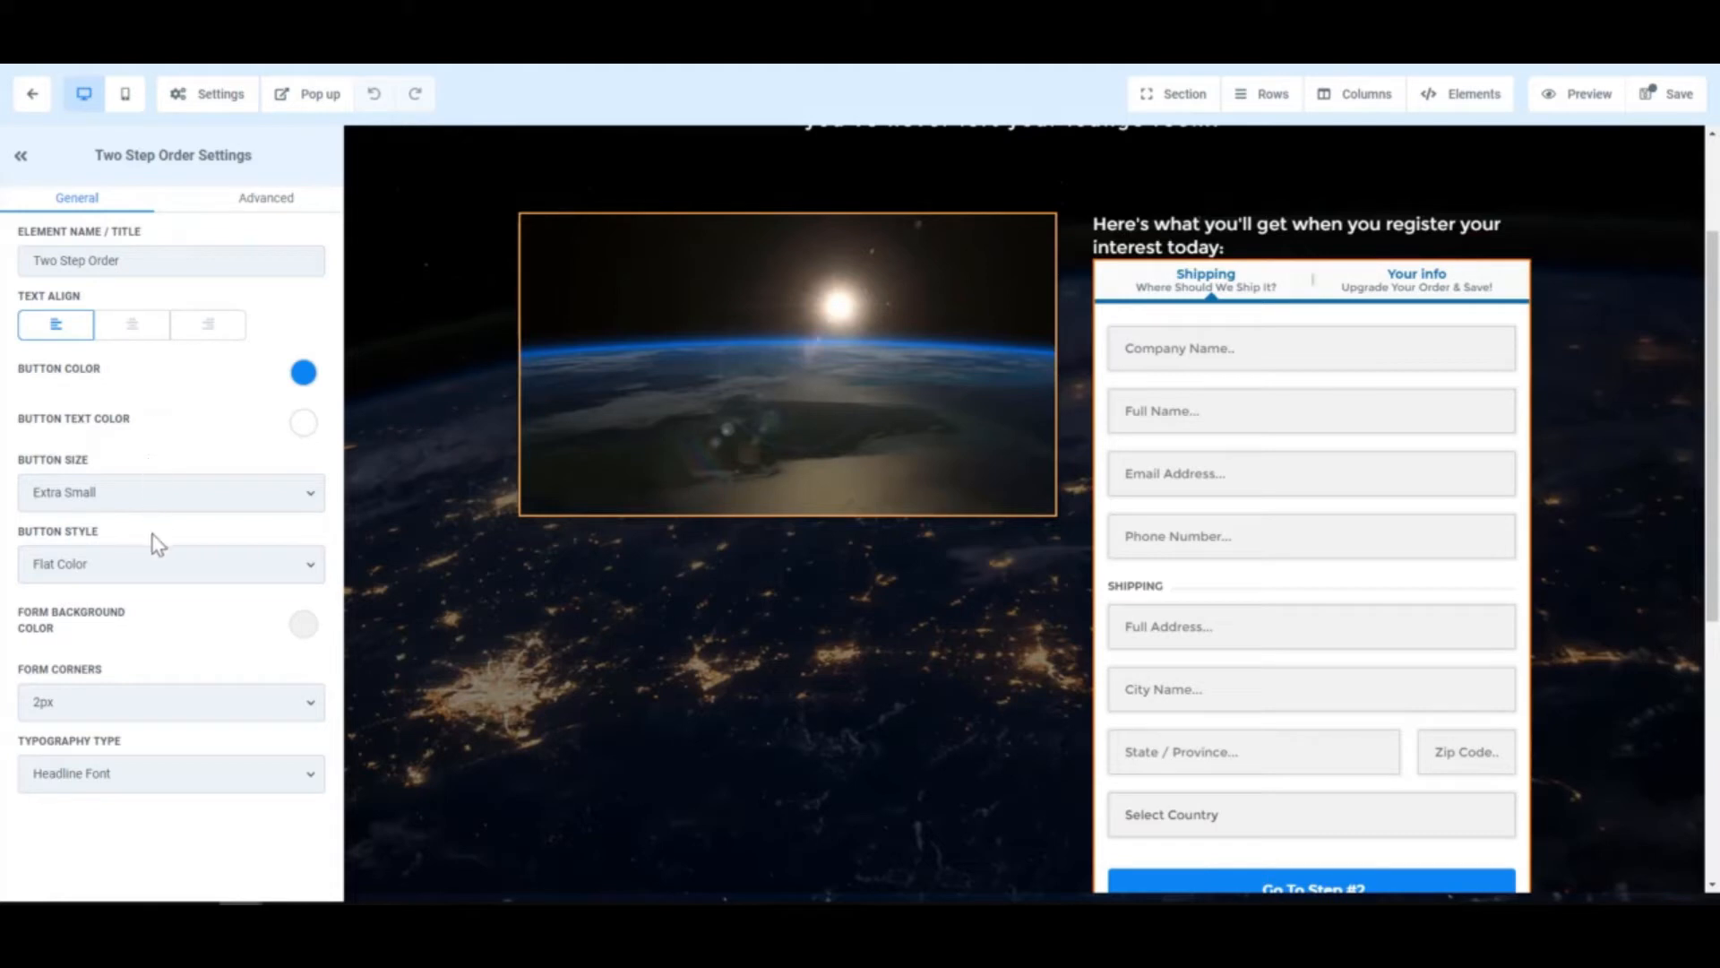
pyautogui.click(257, 203)
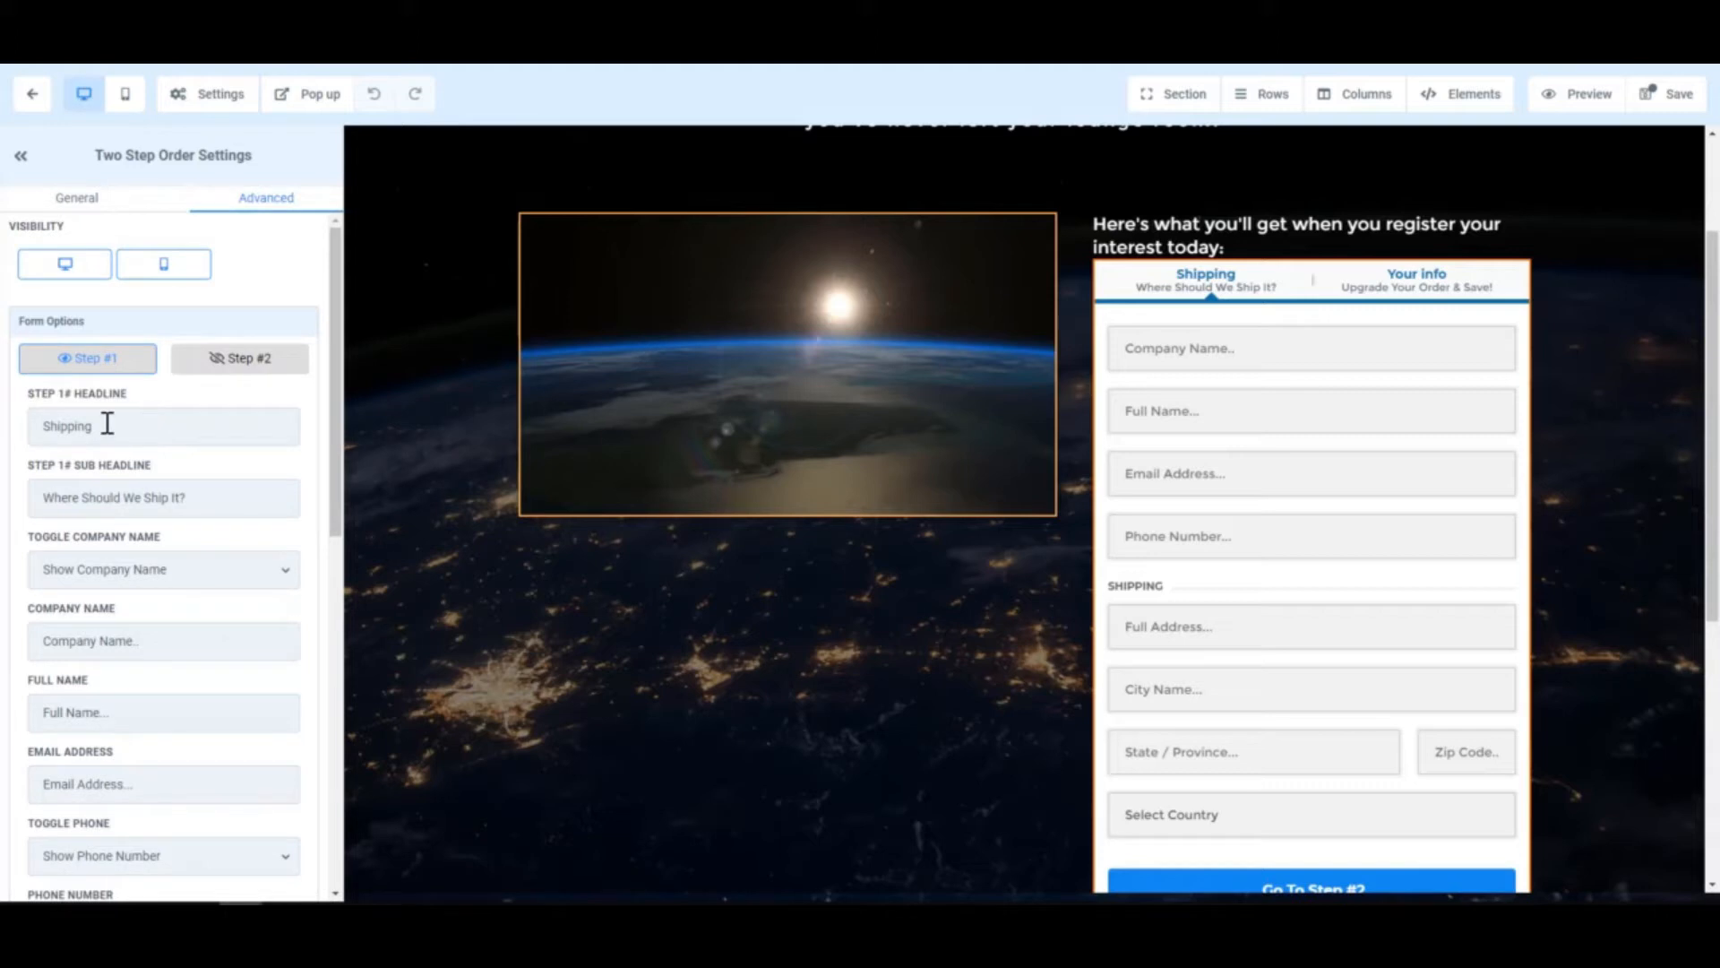
# - Retitle Step 1's headline to 'Your Information' and clear its sub headline
pyautogui.doubleClick(140, 424)
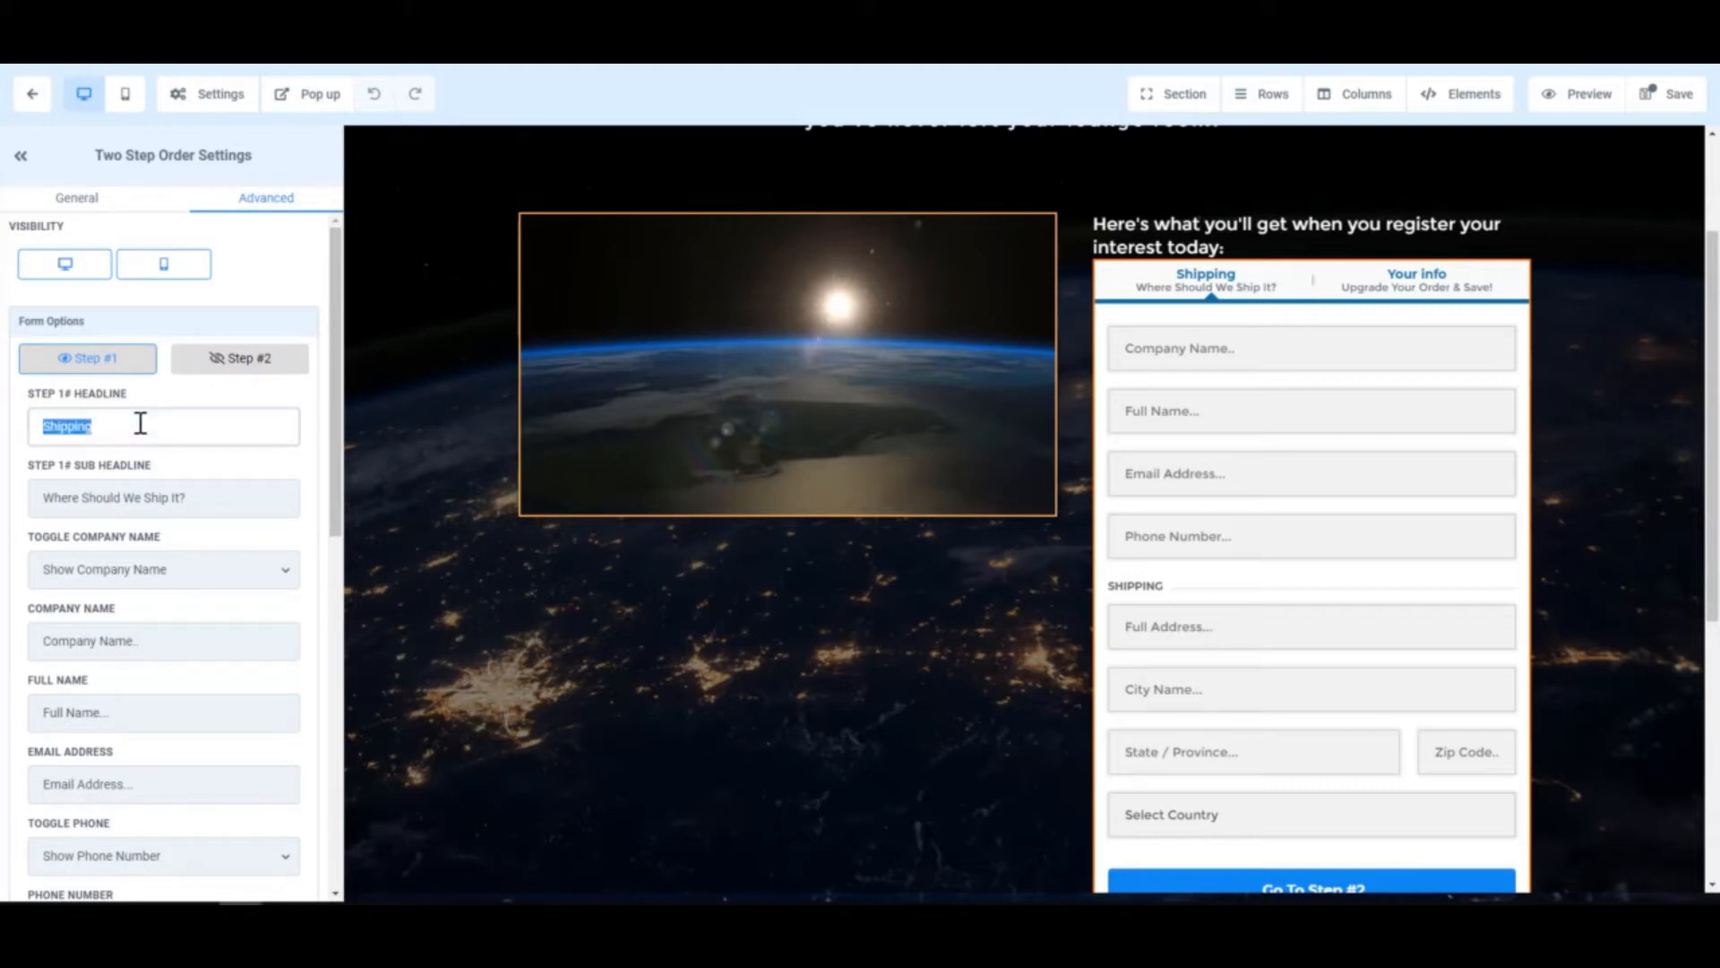
pyautogui.write('Your Infortmation')
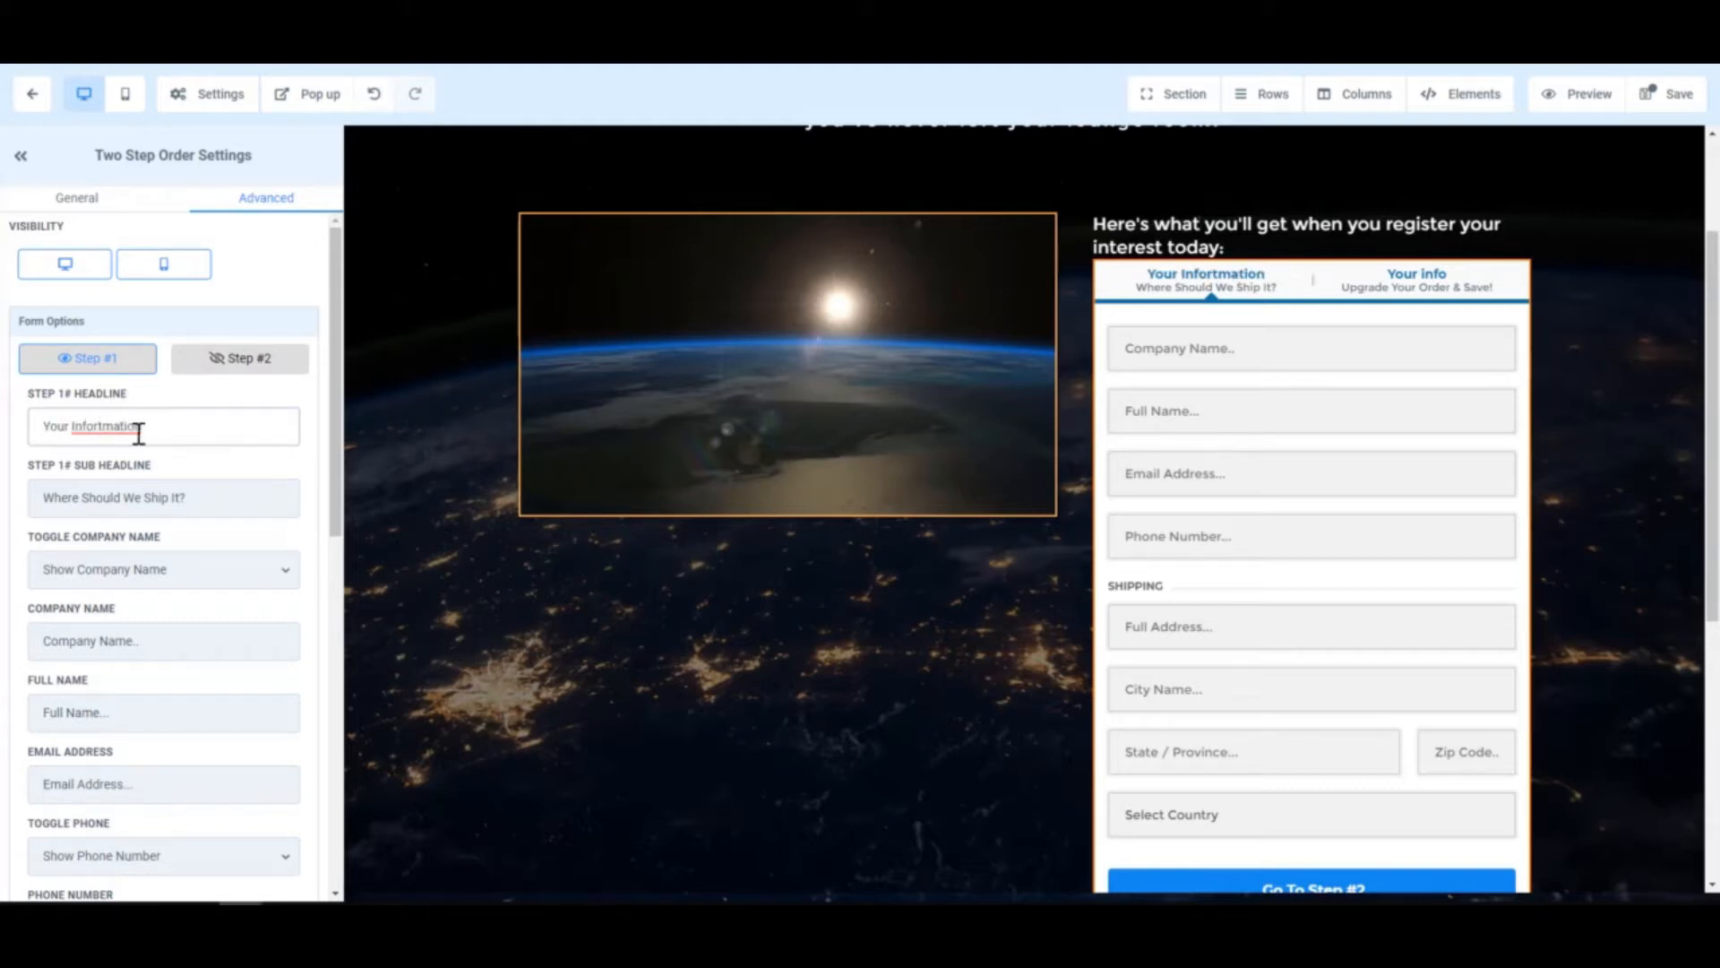
pyautogui.press('BackSpace')
pyautogui.moveTo(55, 497); pyautogui.dragTo(252, 496)
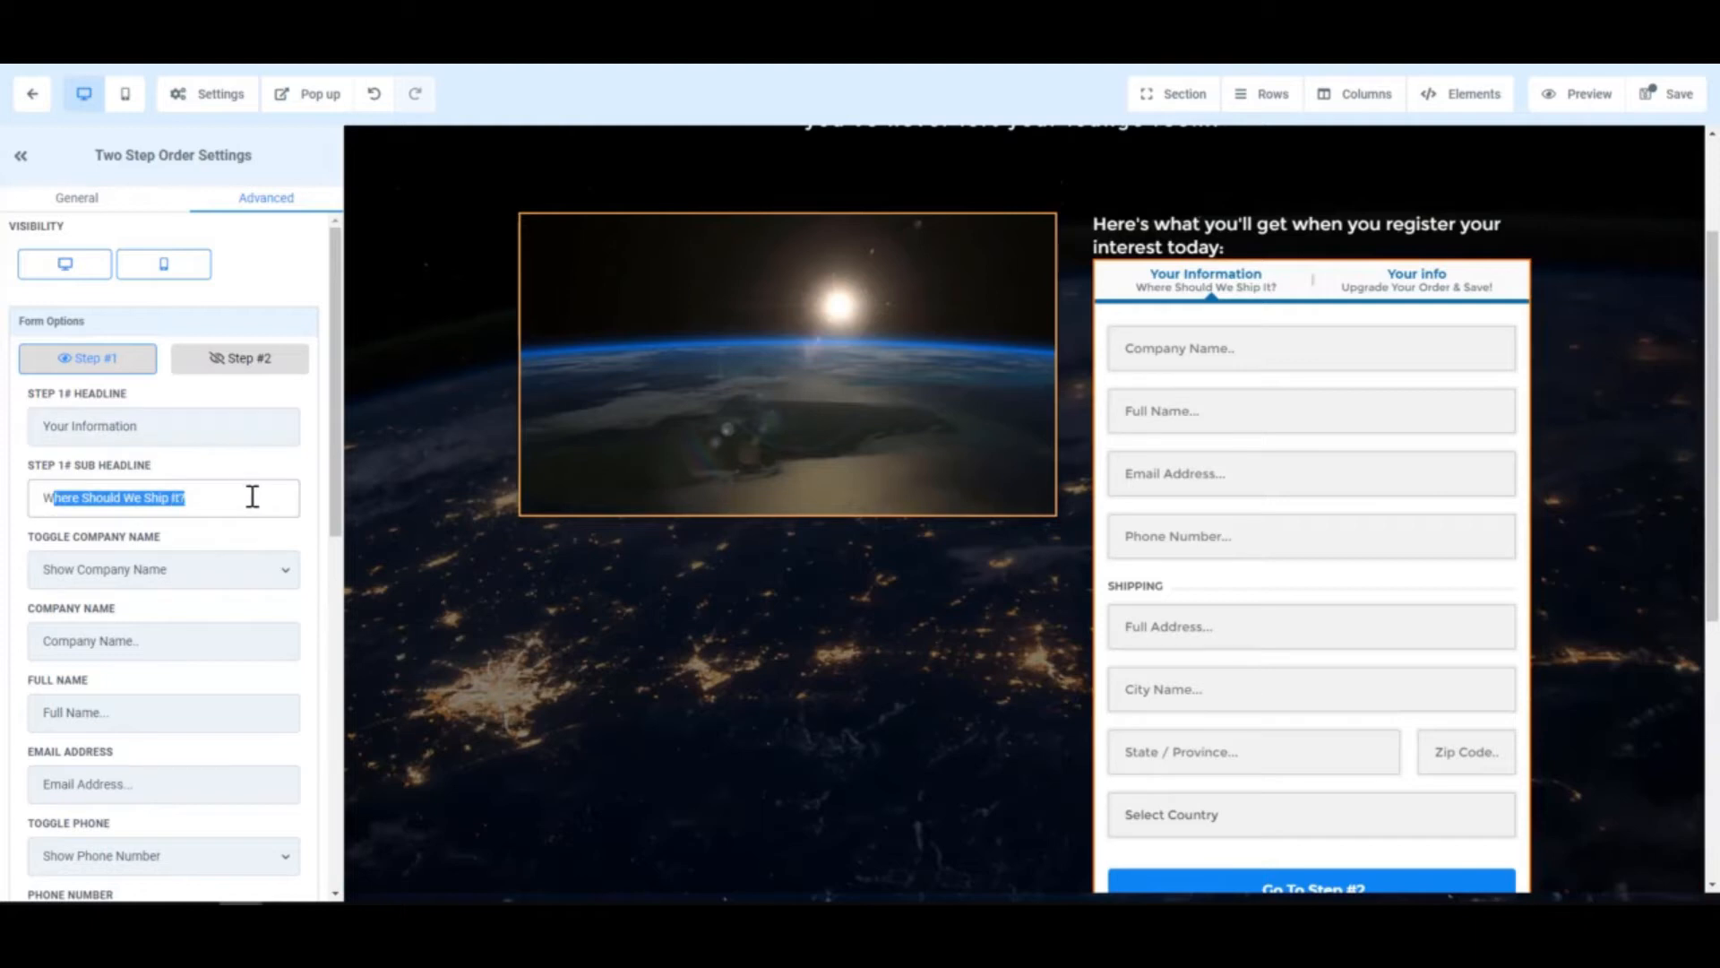
pyautogui.press('BackSpace')
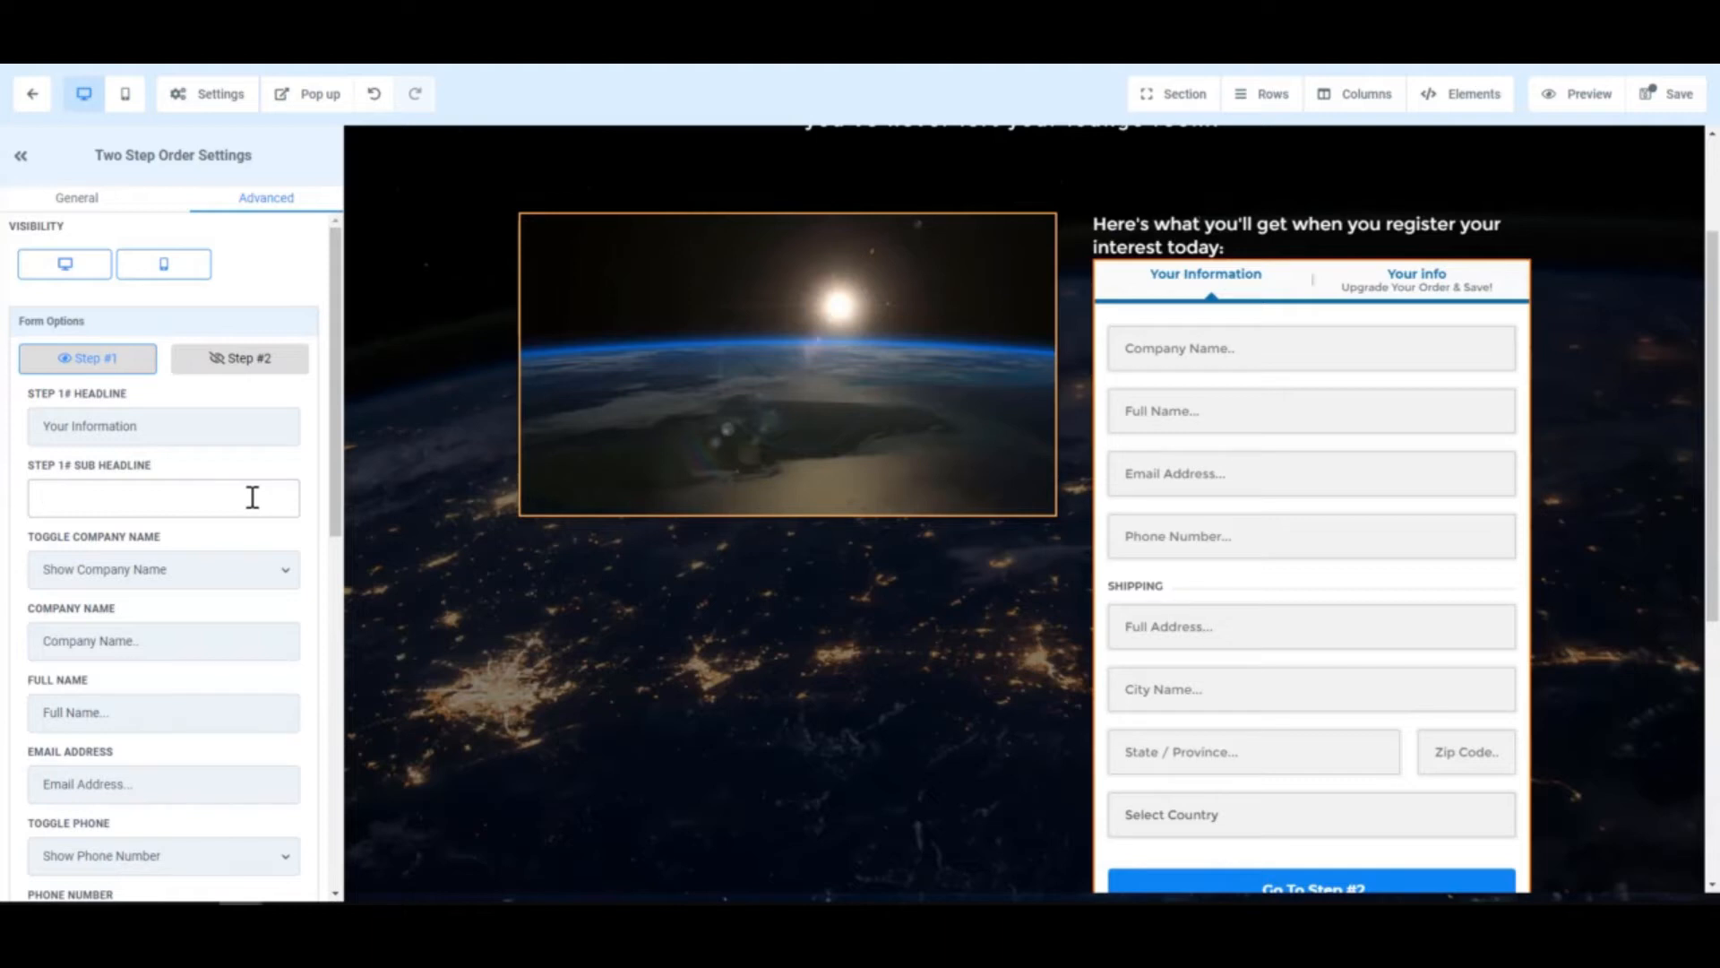
# - Hide the Company Name and Phone Number fields on the form's first step
pyautogui.click(195, 571)
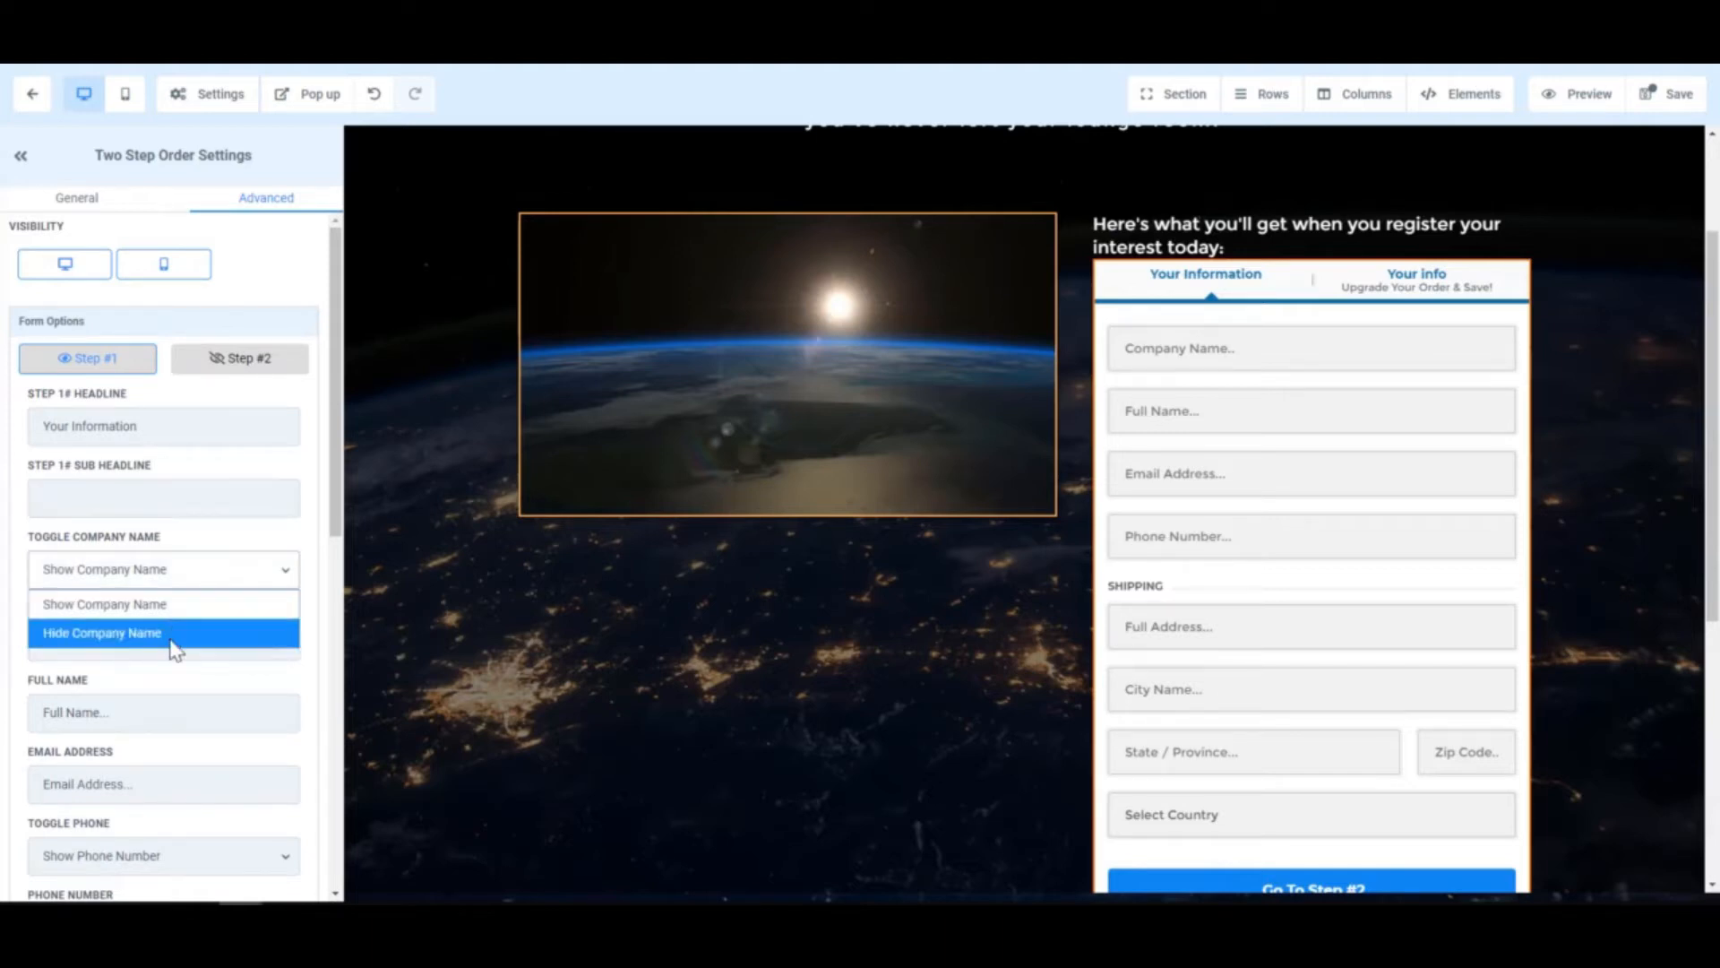
pyautogui.click(170, 636)
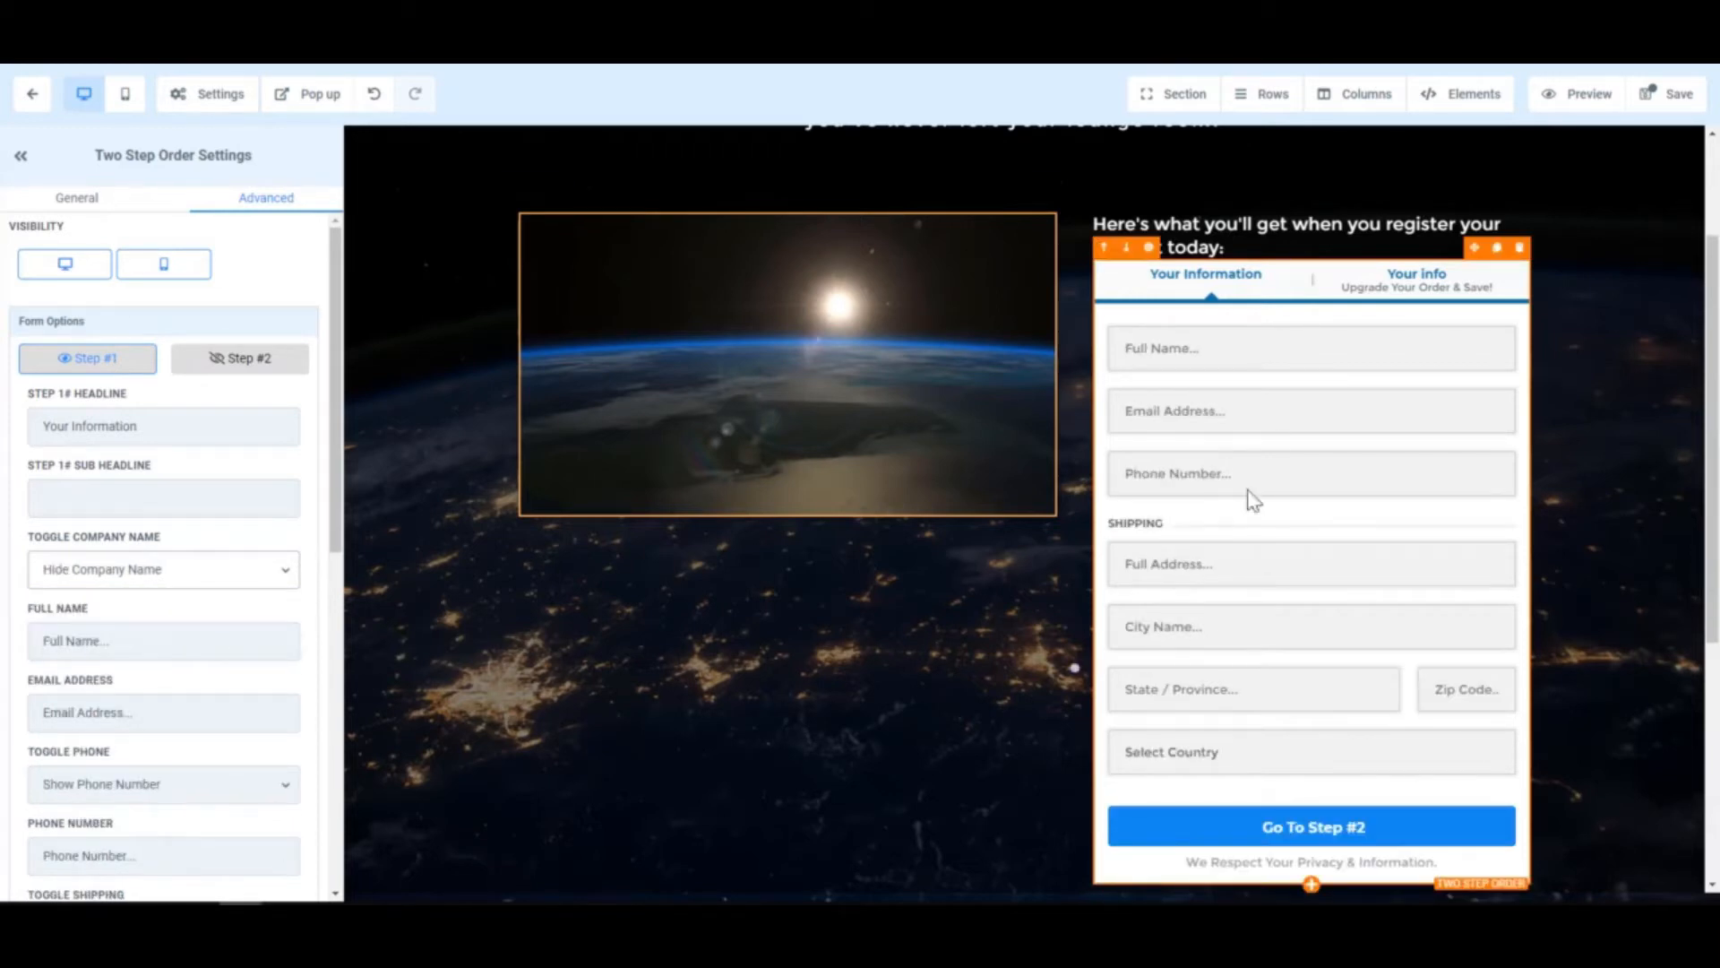
pyautogui.scroll(-1, 120, 584)
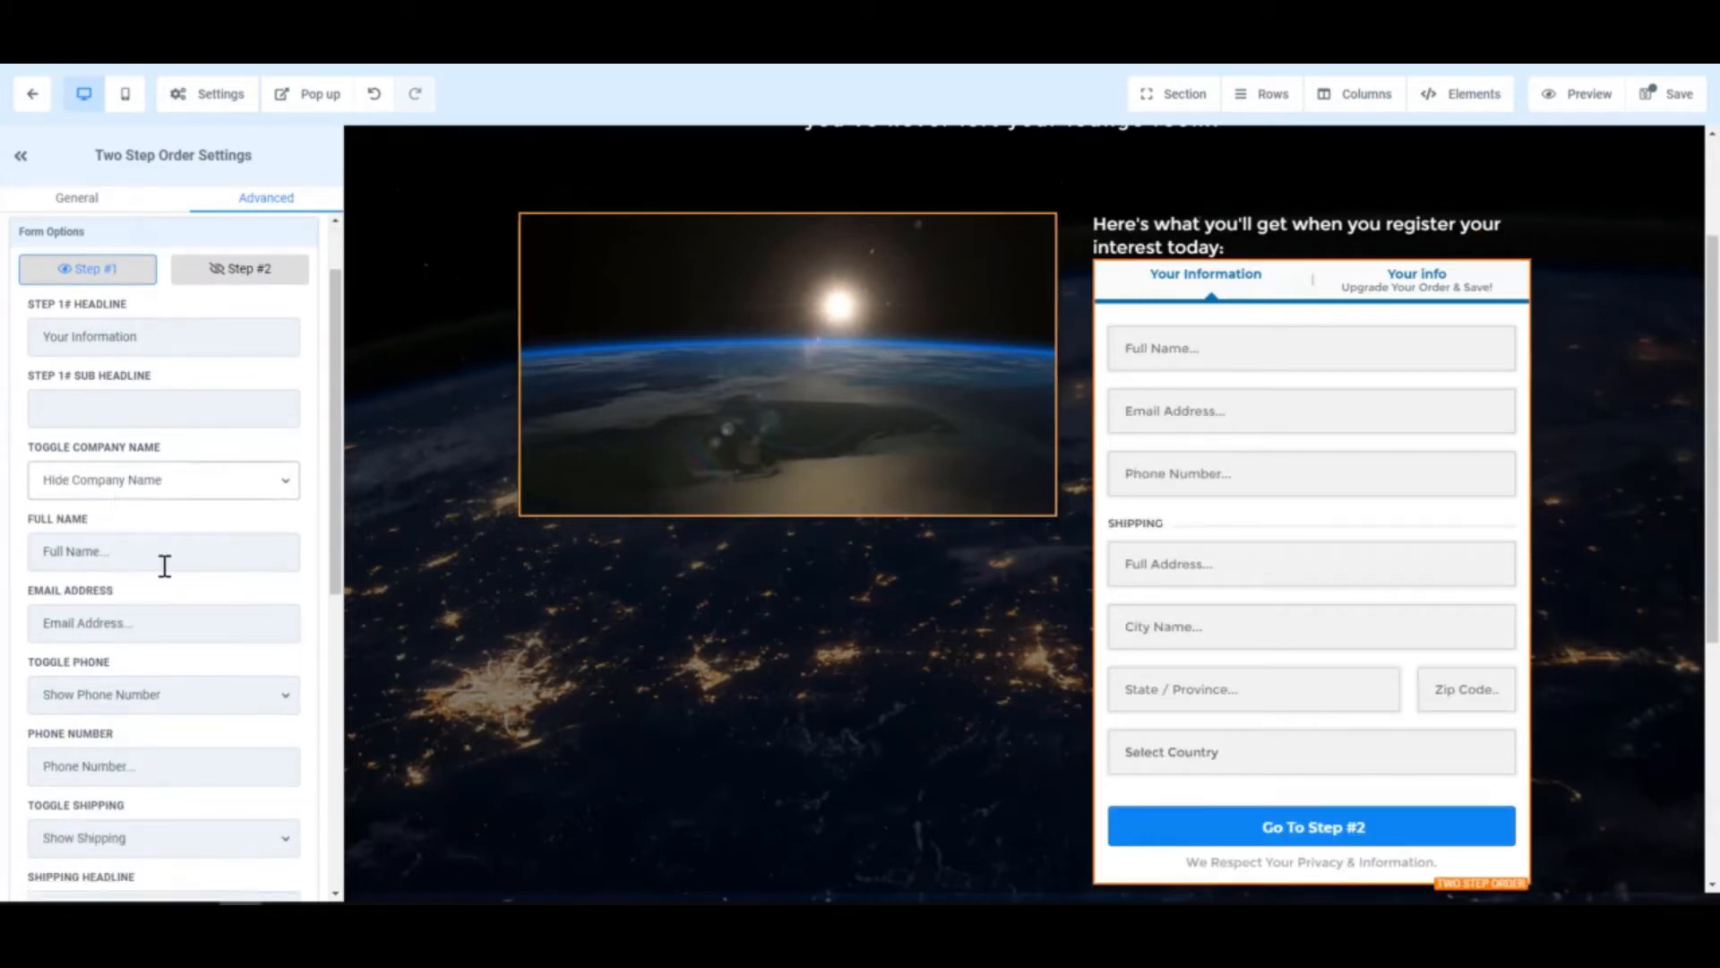
pyautogui.click(211, 704)
pyautogui.click(170, 763)
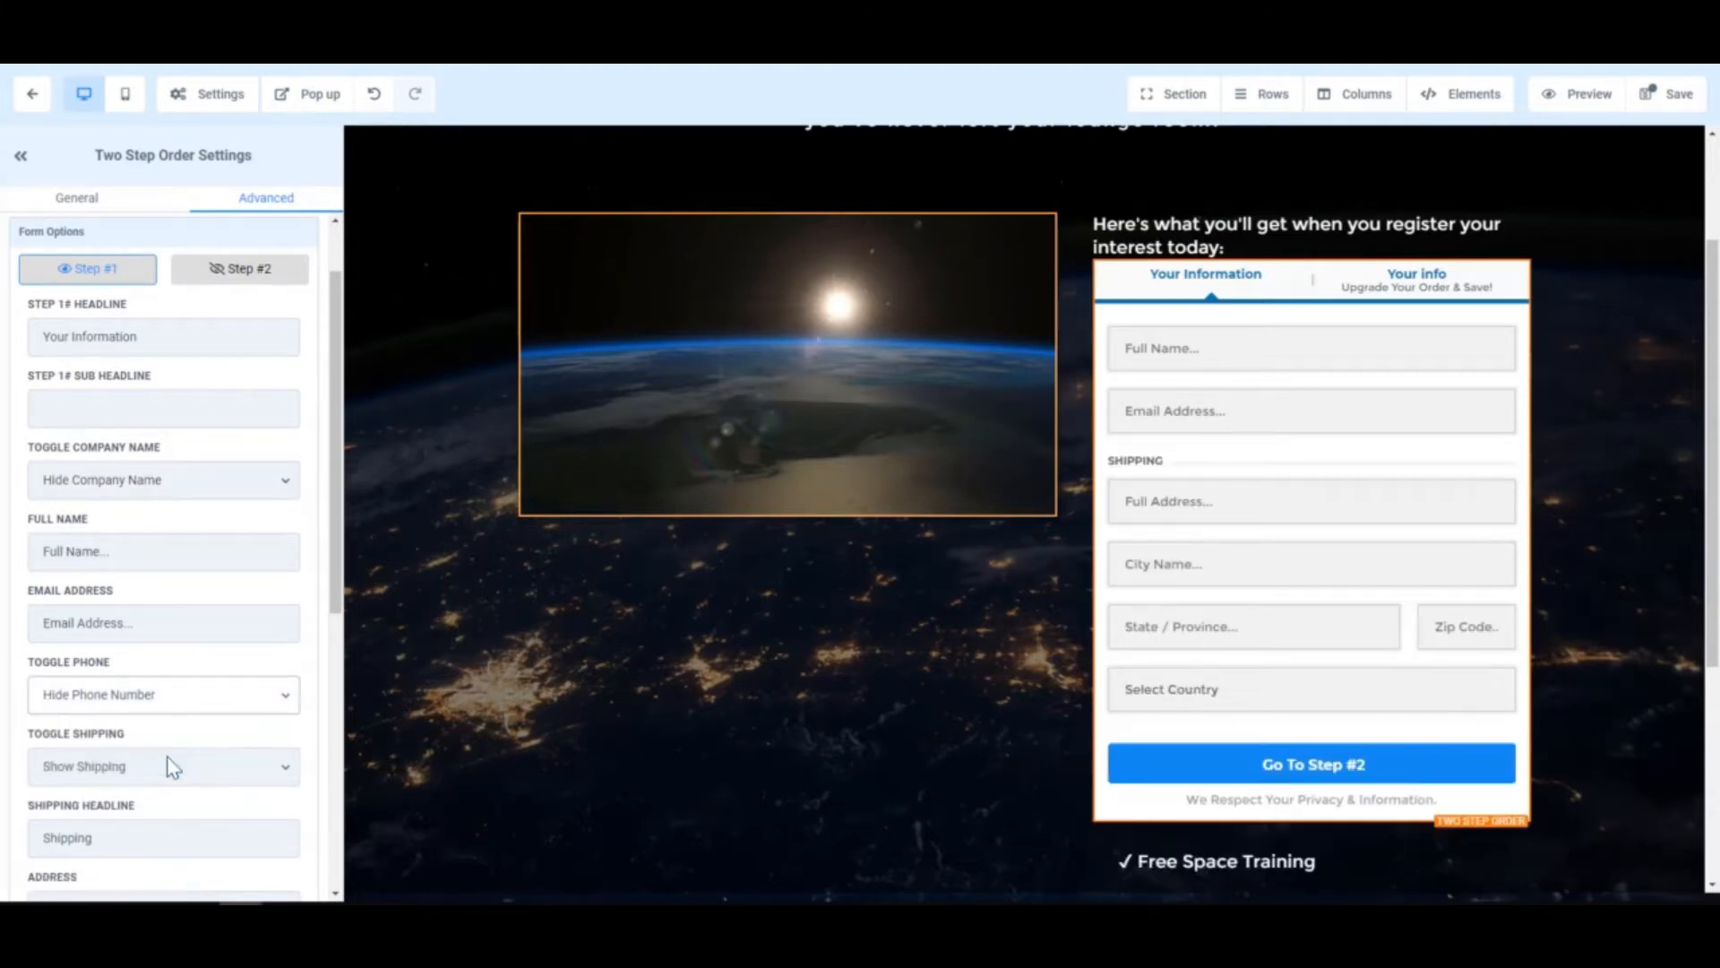
pyautogui.scroll(-1, 199, 703)
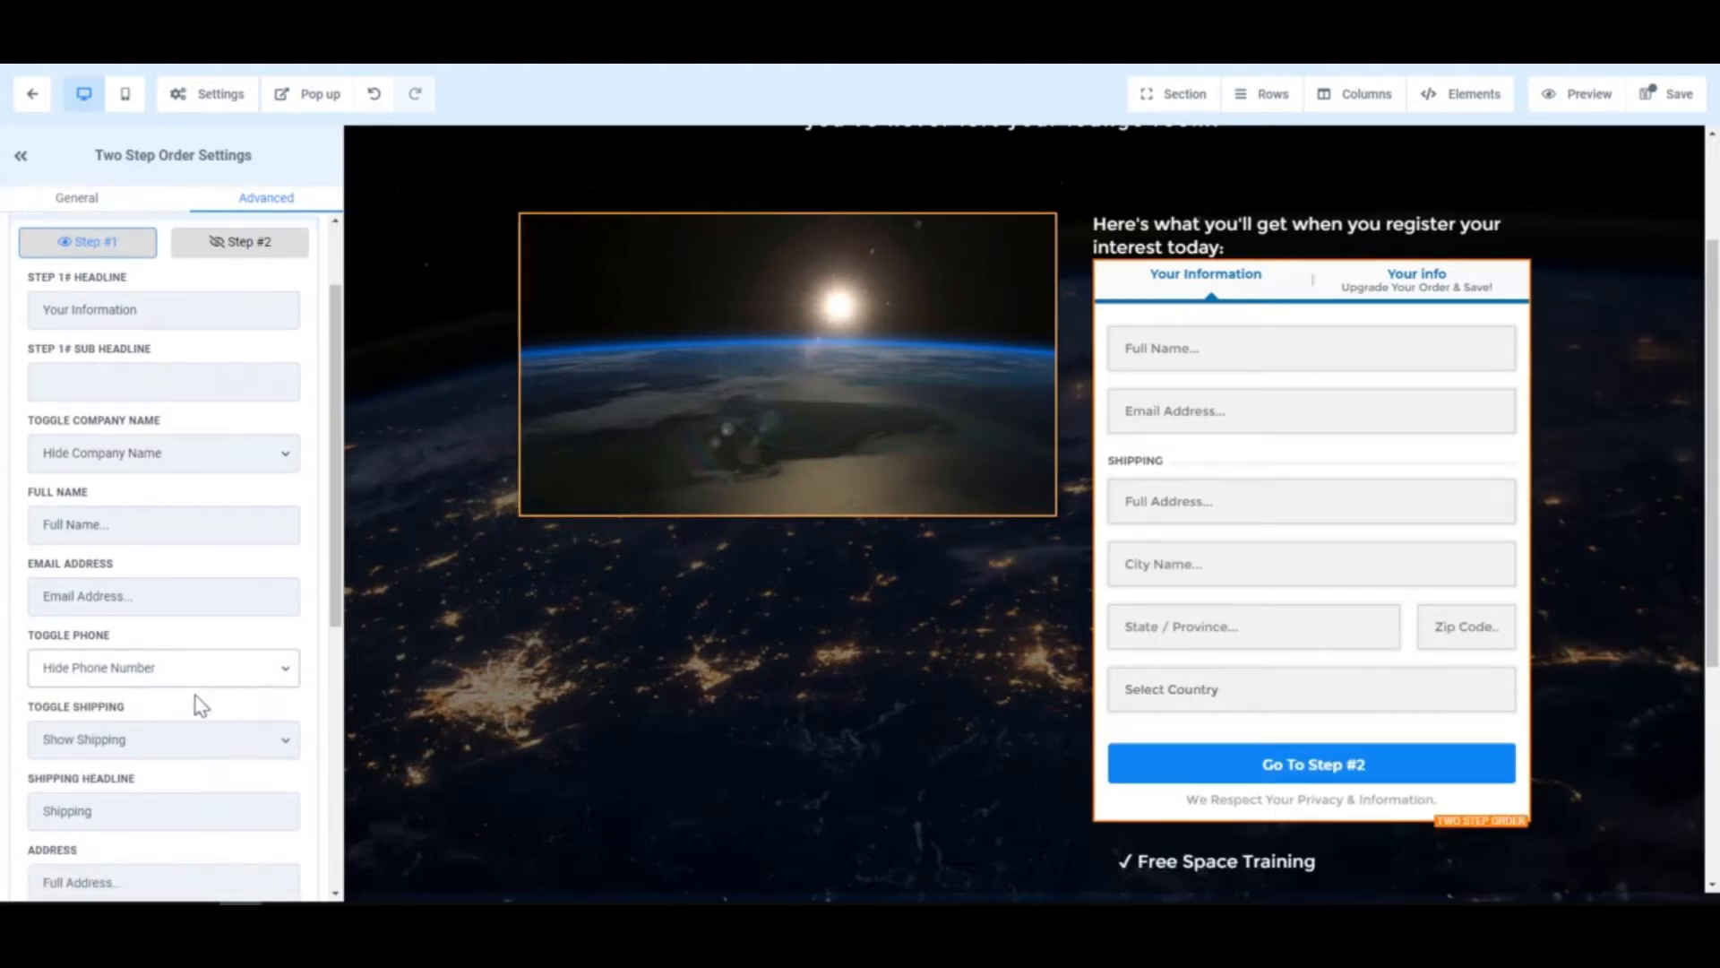
pyautogui.scroll(-1, 200, 674)
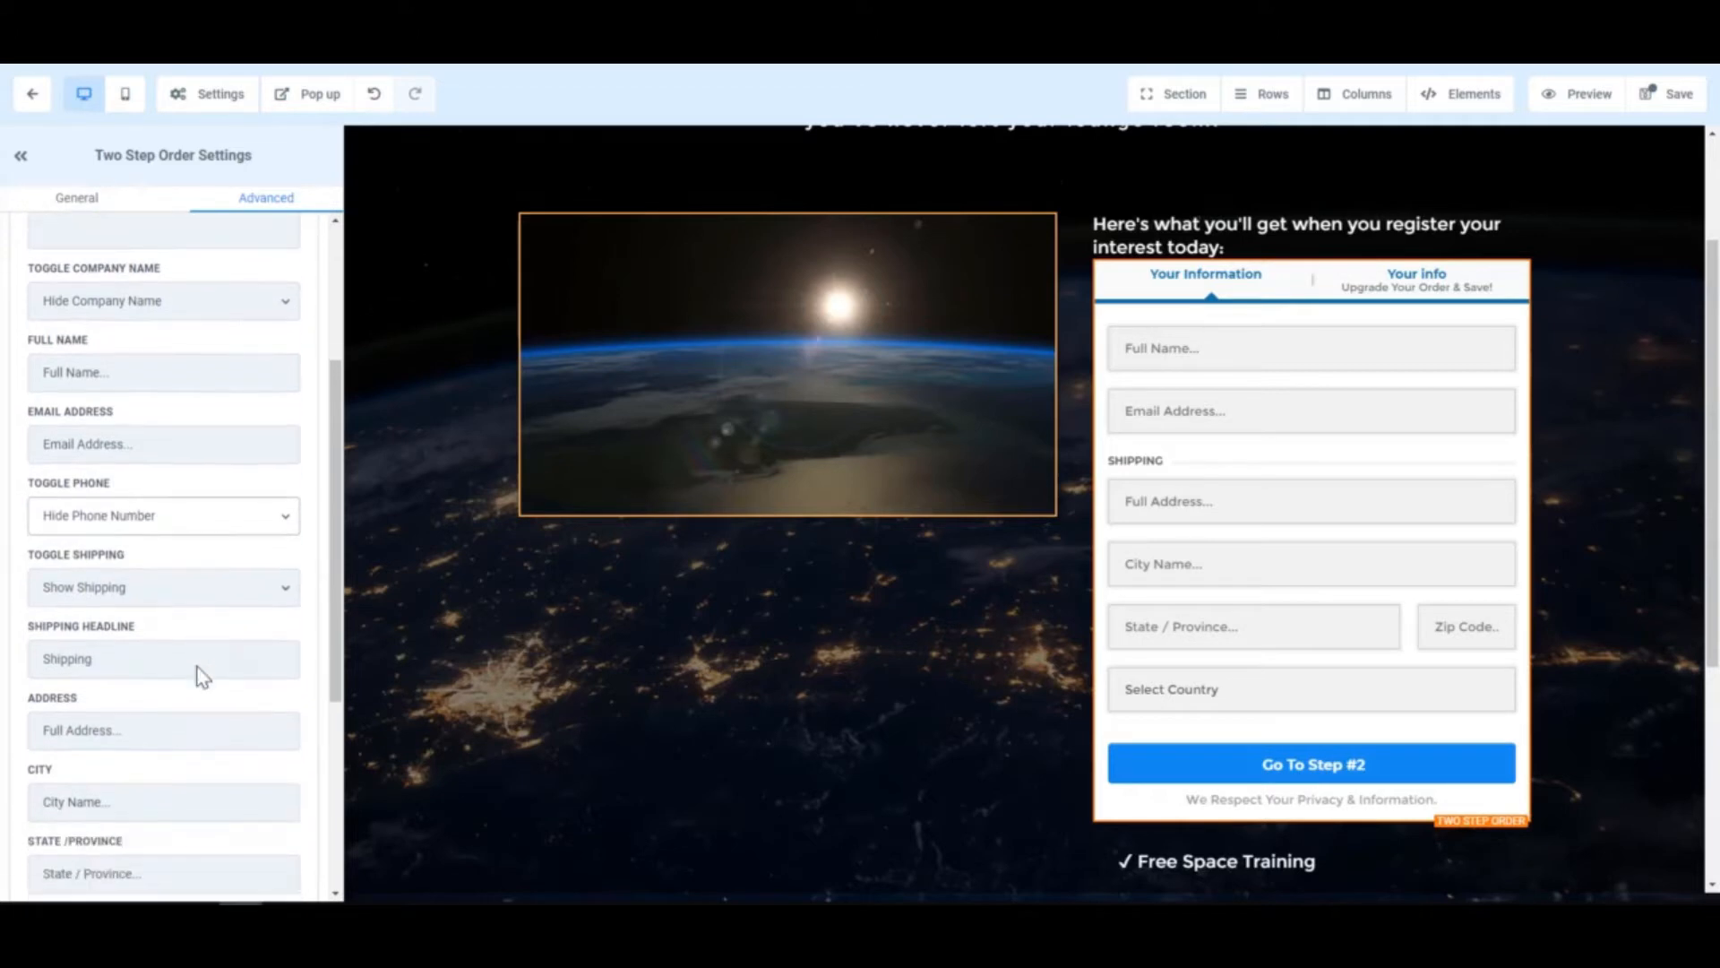
pyautogui.scroll(-1, 212, 631)
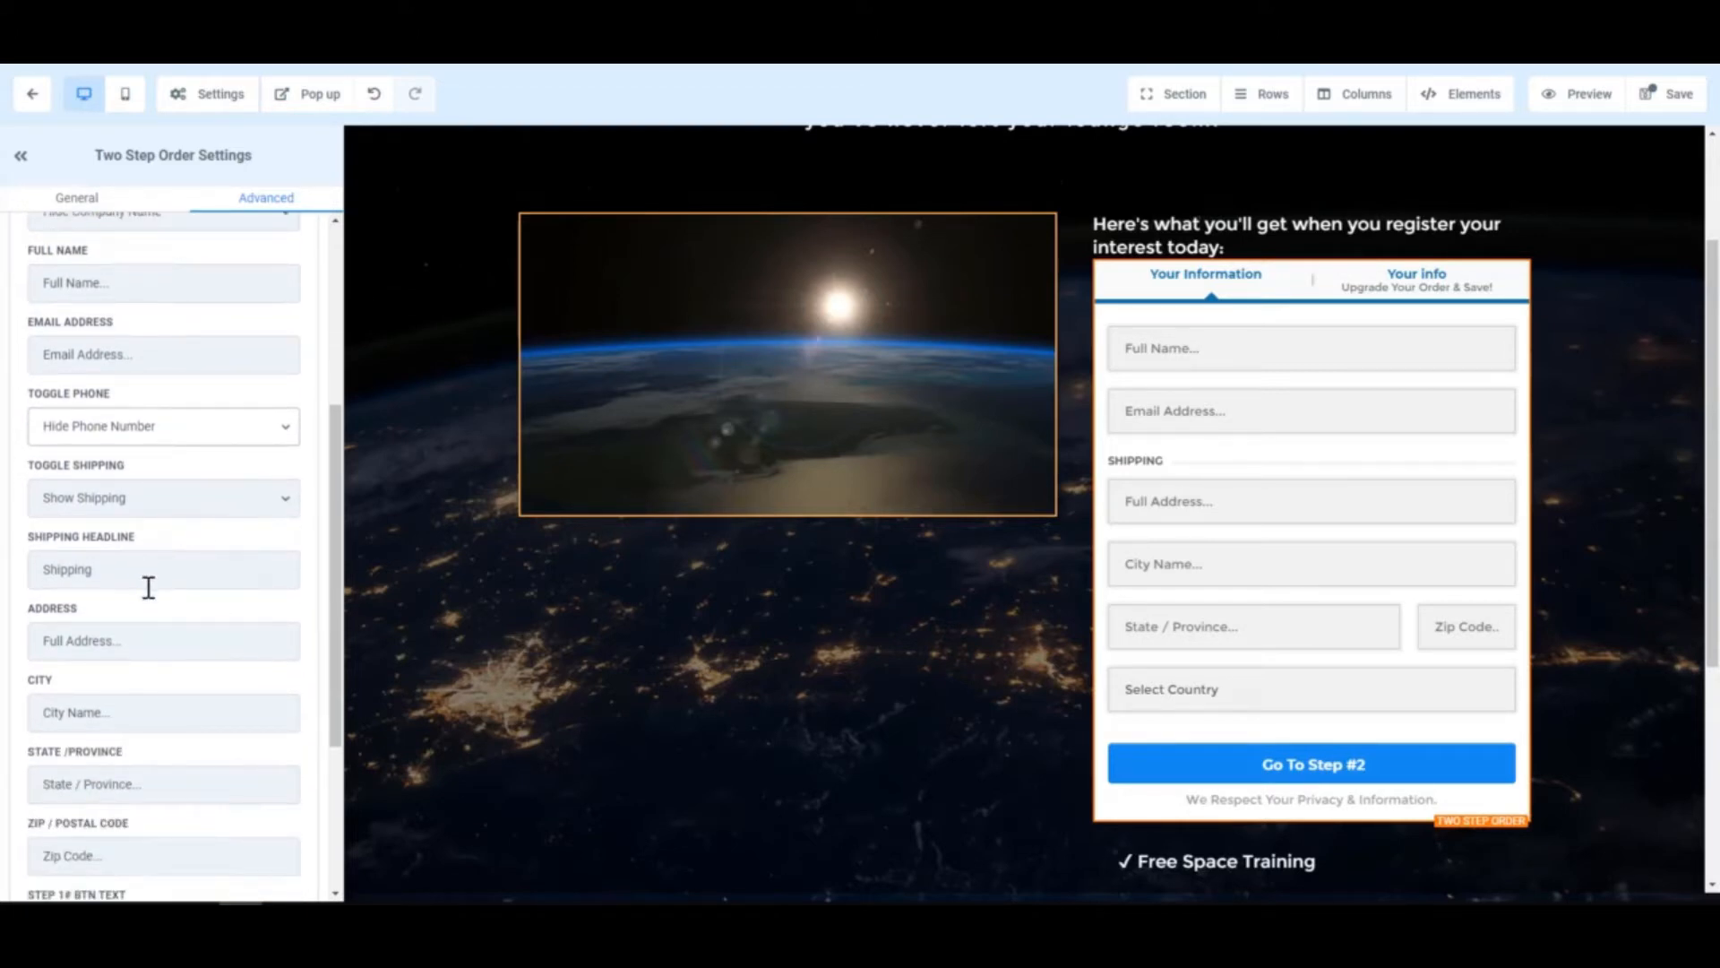
pyautogui.scroll(-1, 143, 582)
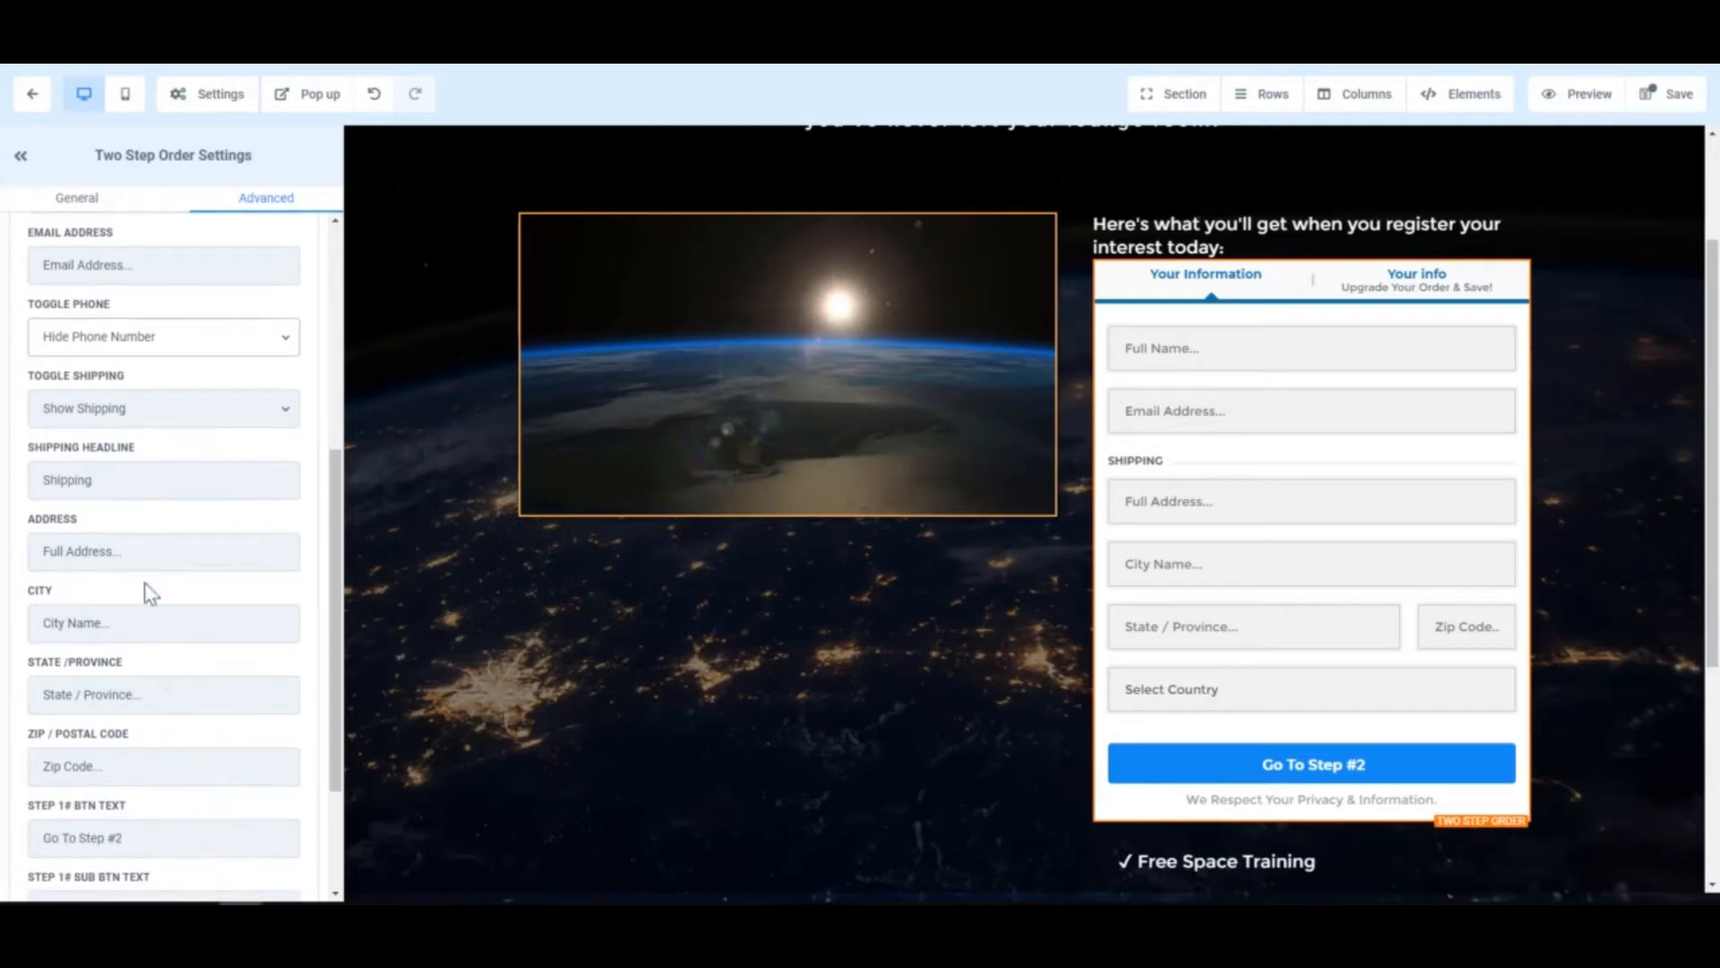
pyautogui.click(180, 425)
# - Hide shipping and set the Step 1 button to 'Next Step >' with subline 'Click to continue'
pyautogui.click(146, 472)
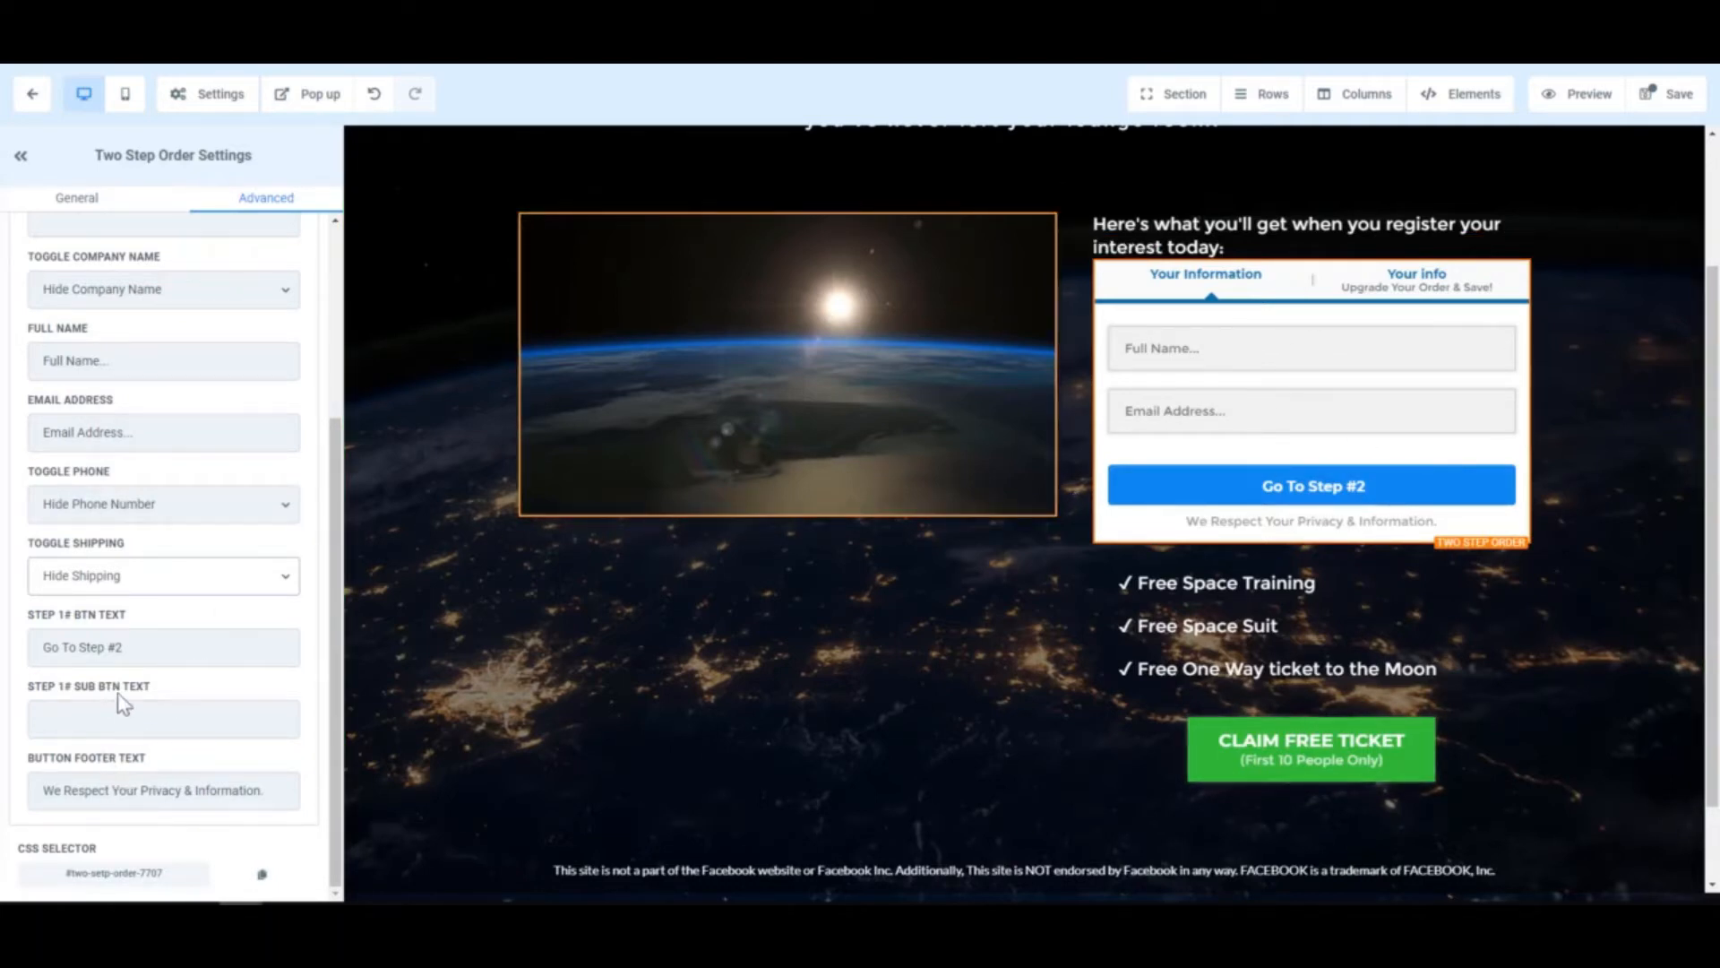
pyautogui.moveTo(143, 651); pyautogui.dragTo(41, 646)
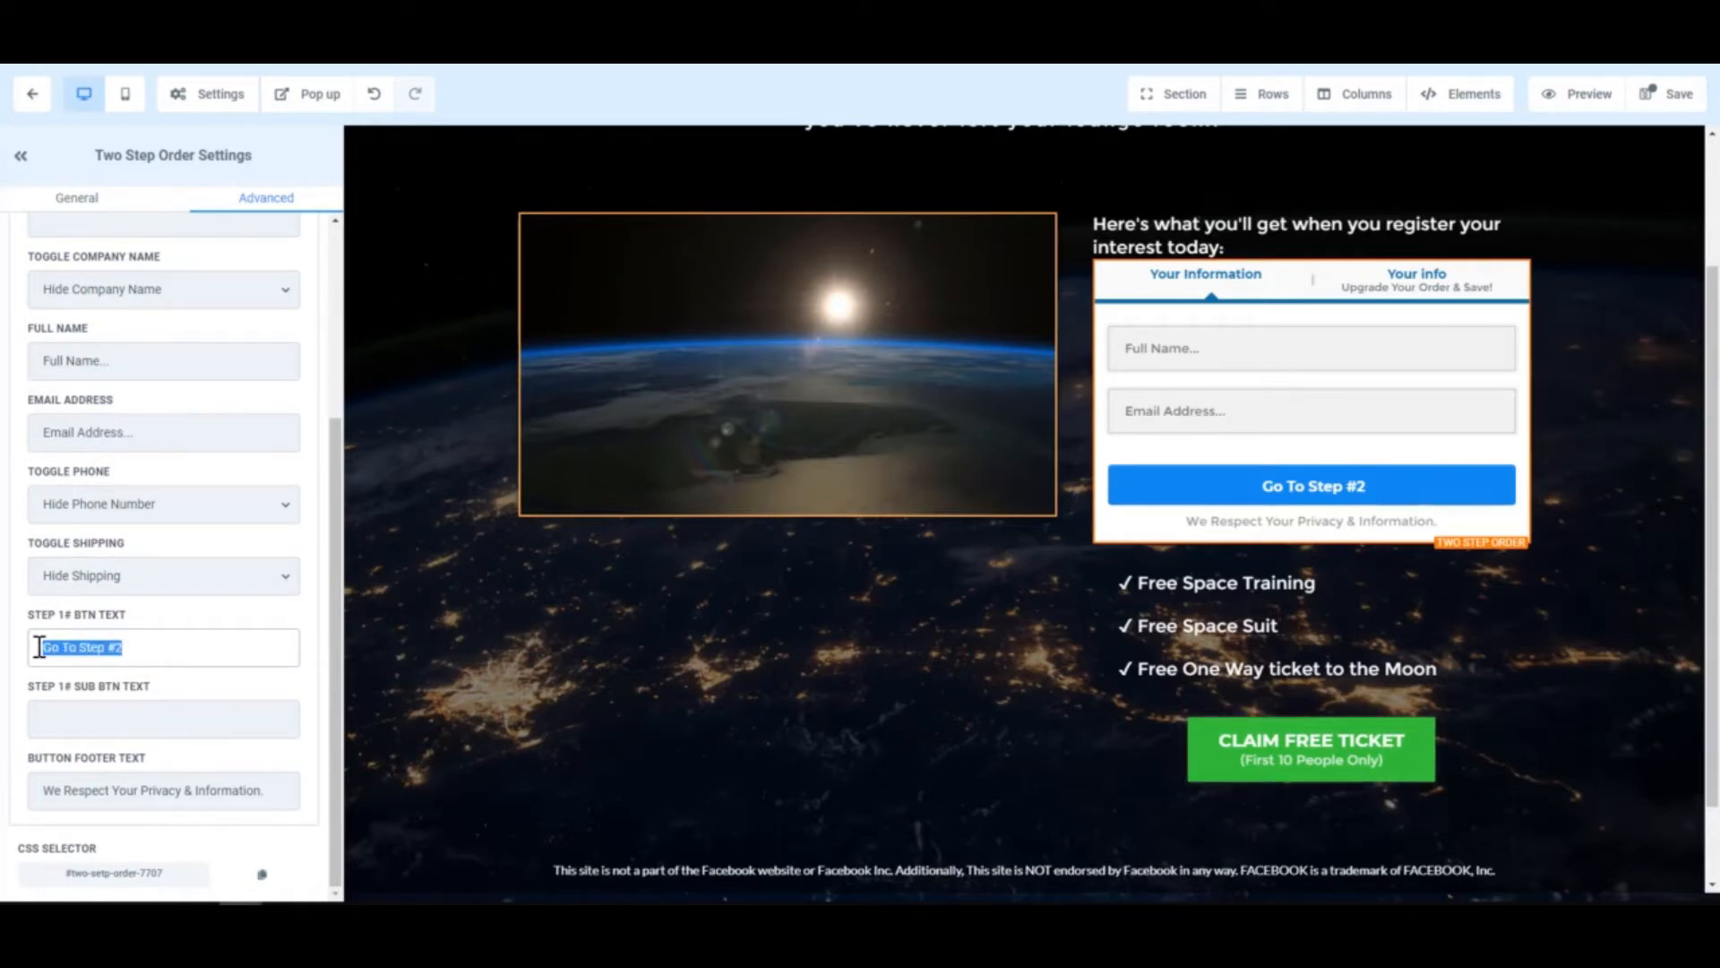
pyautogui.write('Next Step')
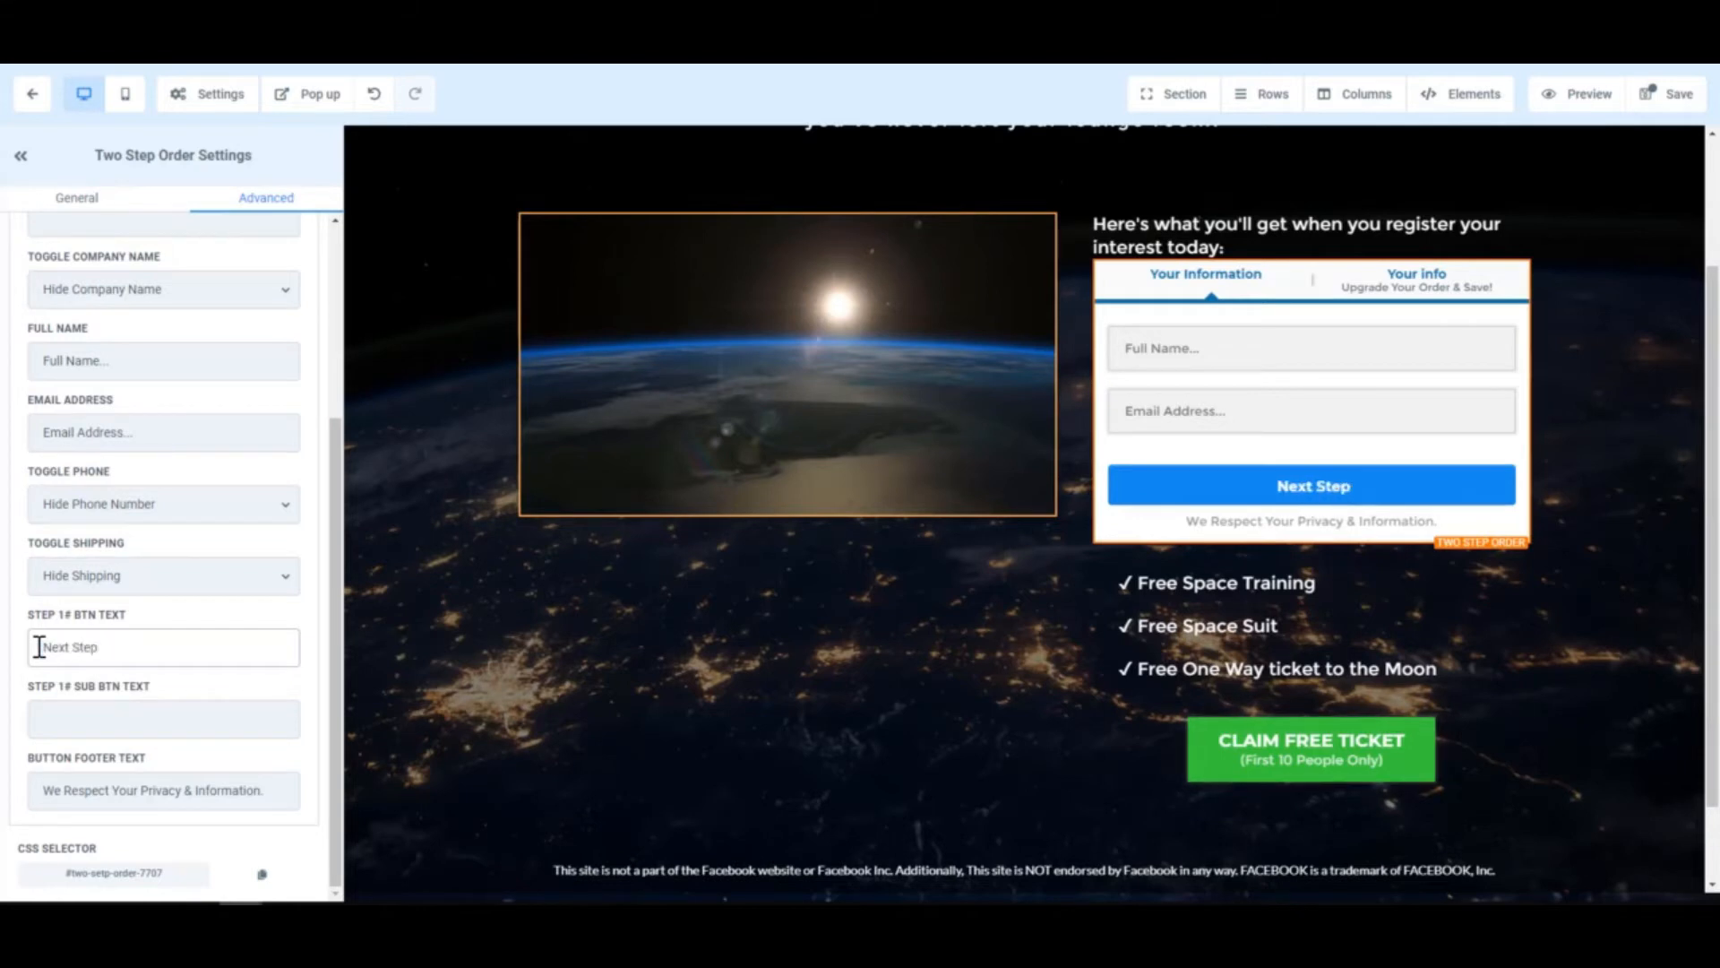
pyautogui.write(' >')
pyautogui.click(116, 727)
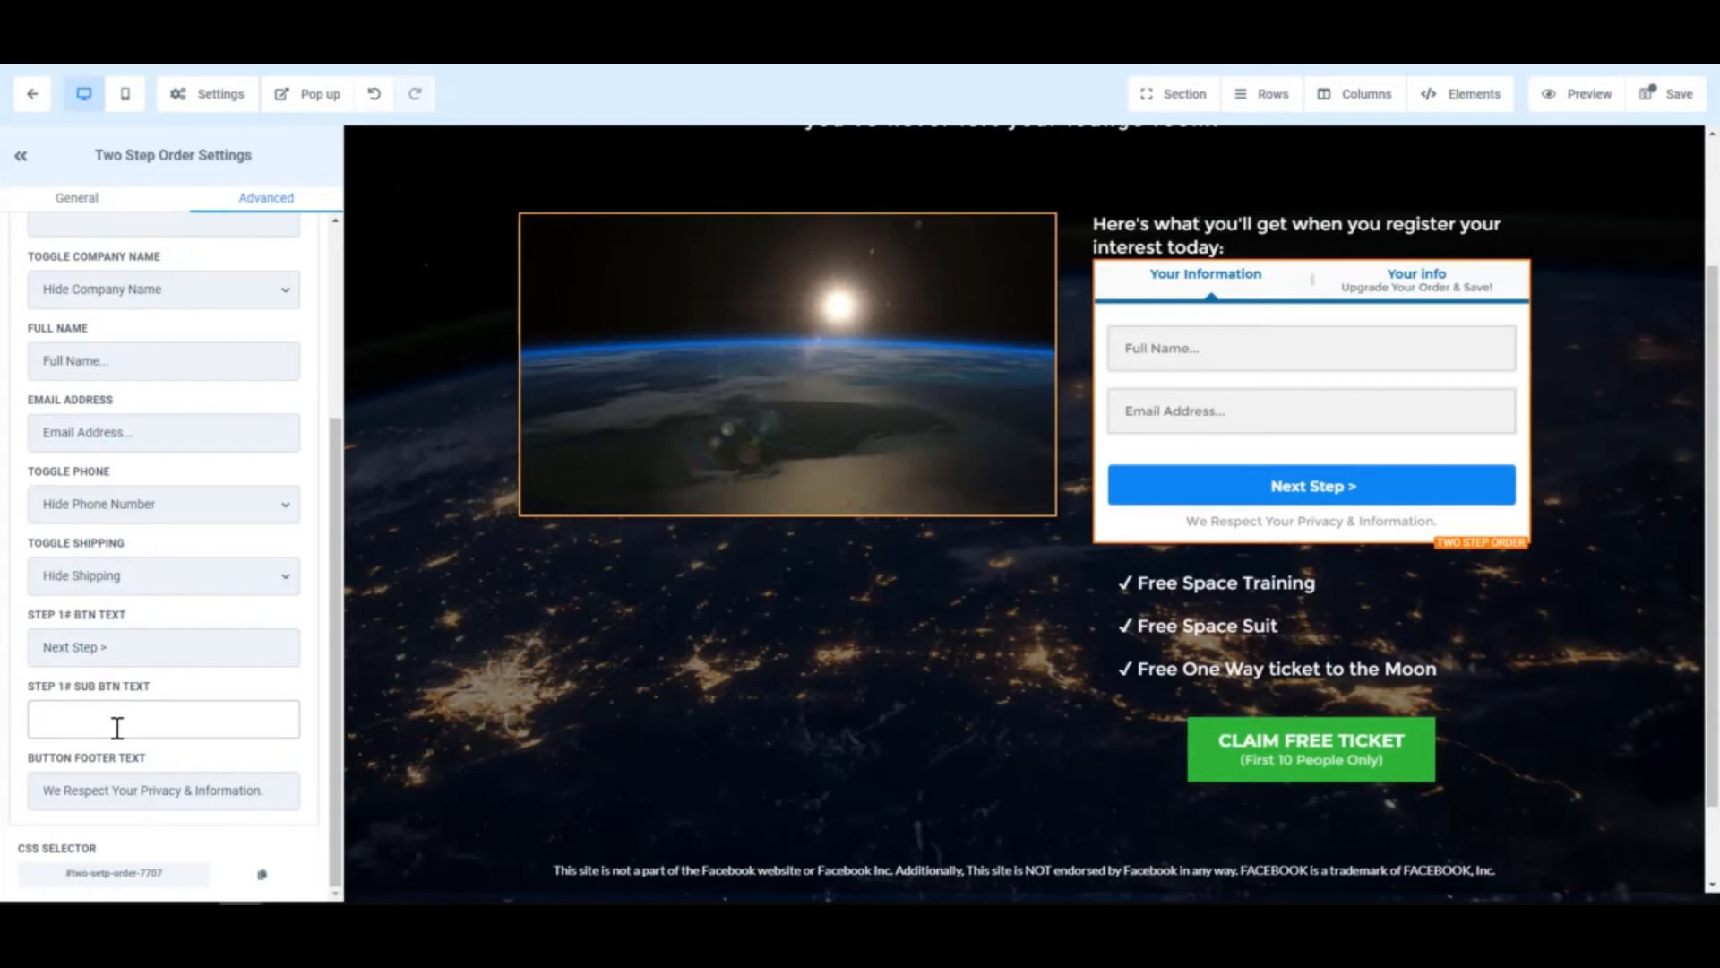
pyautogui.write('Click to')
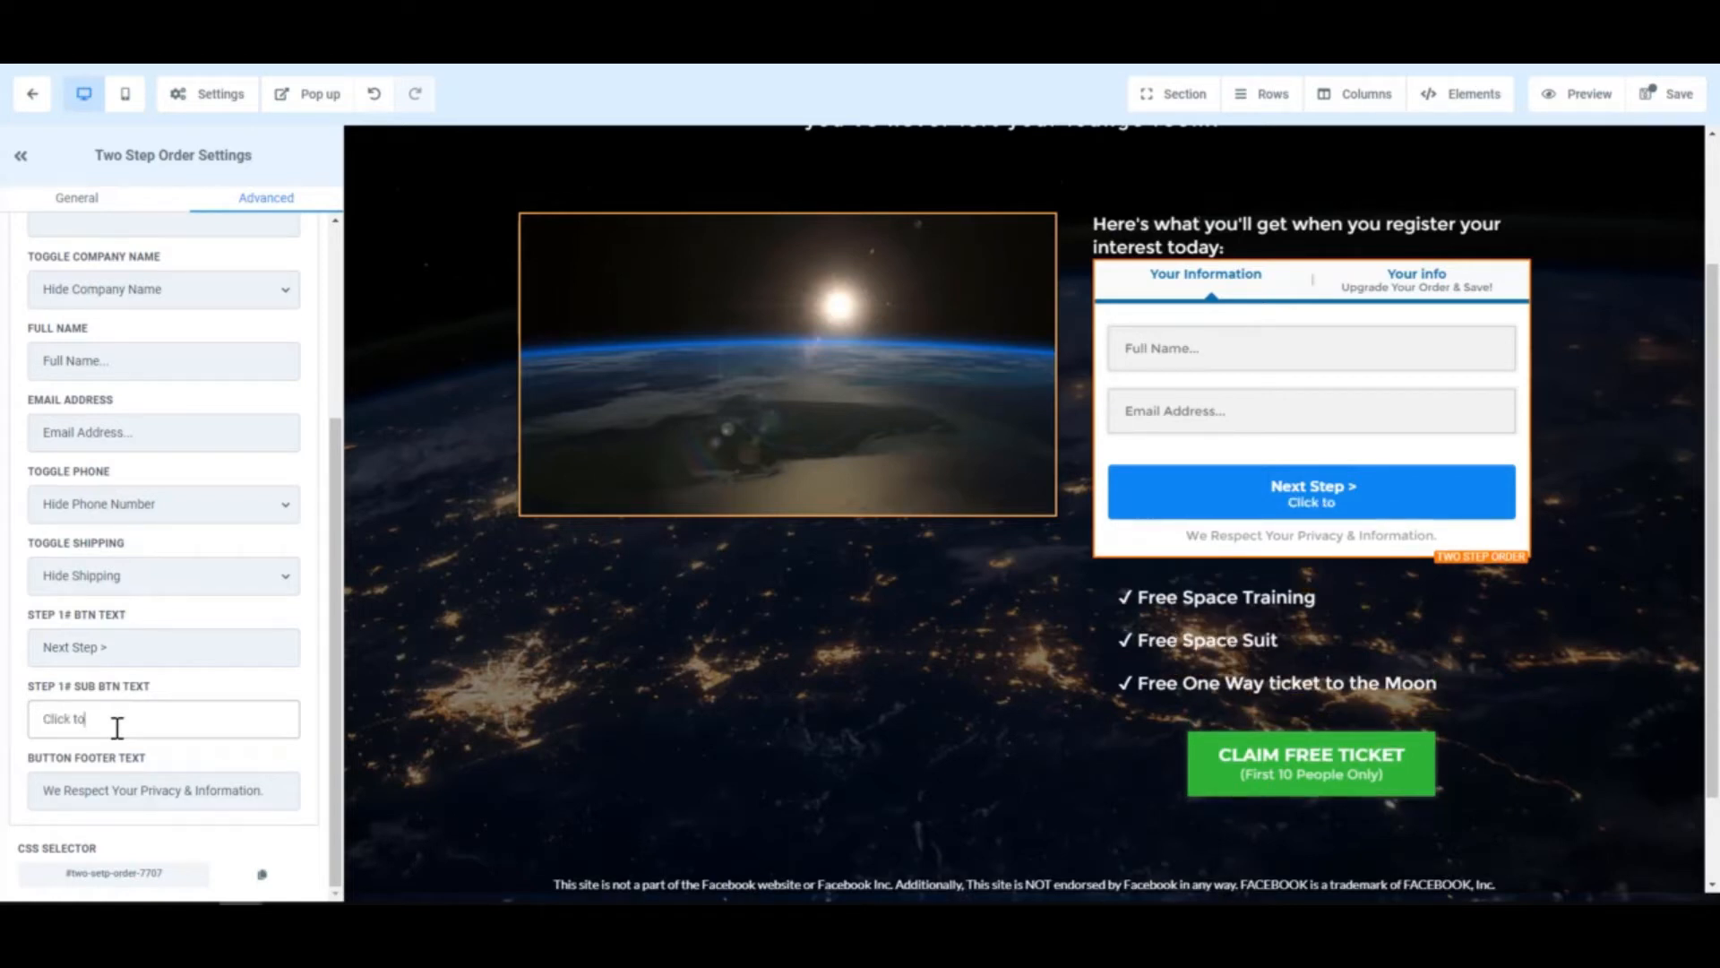
pyautogui.write(' continue')
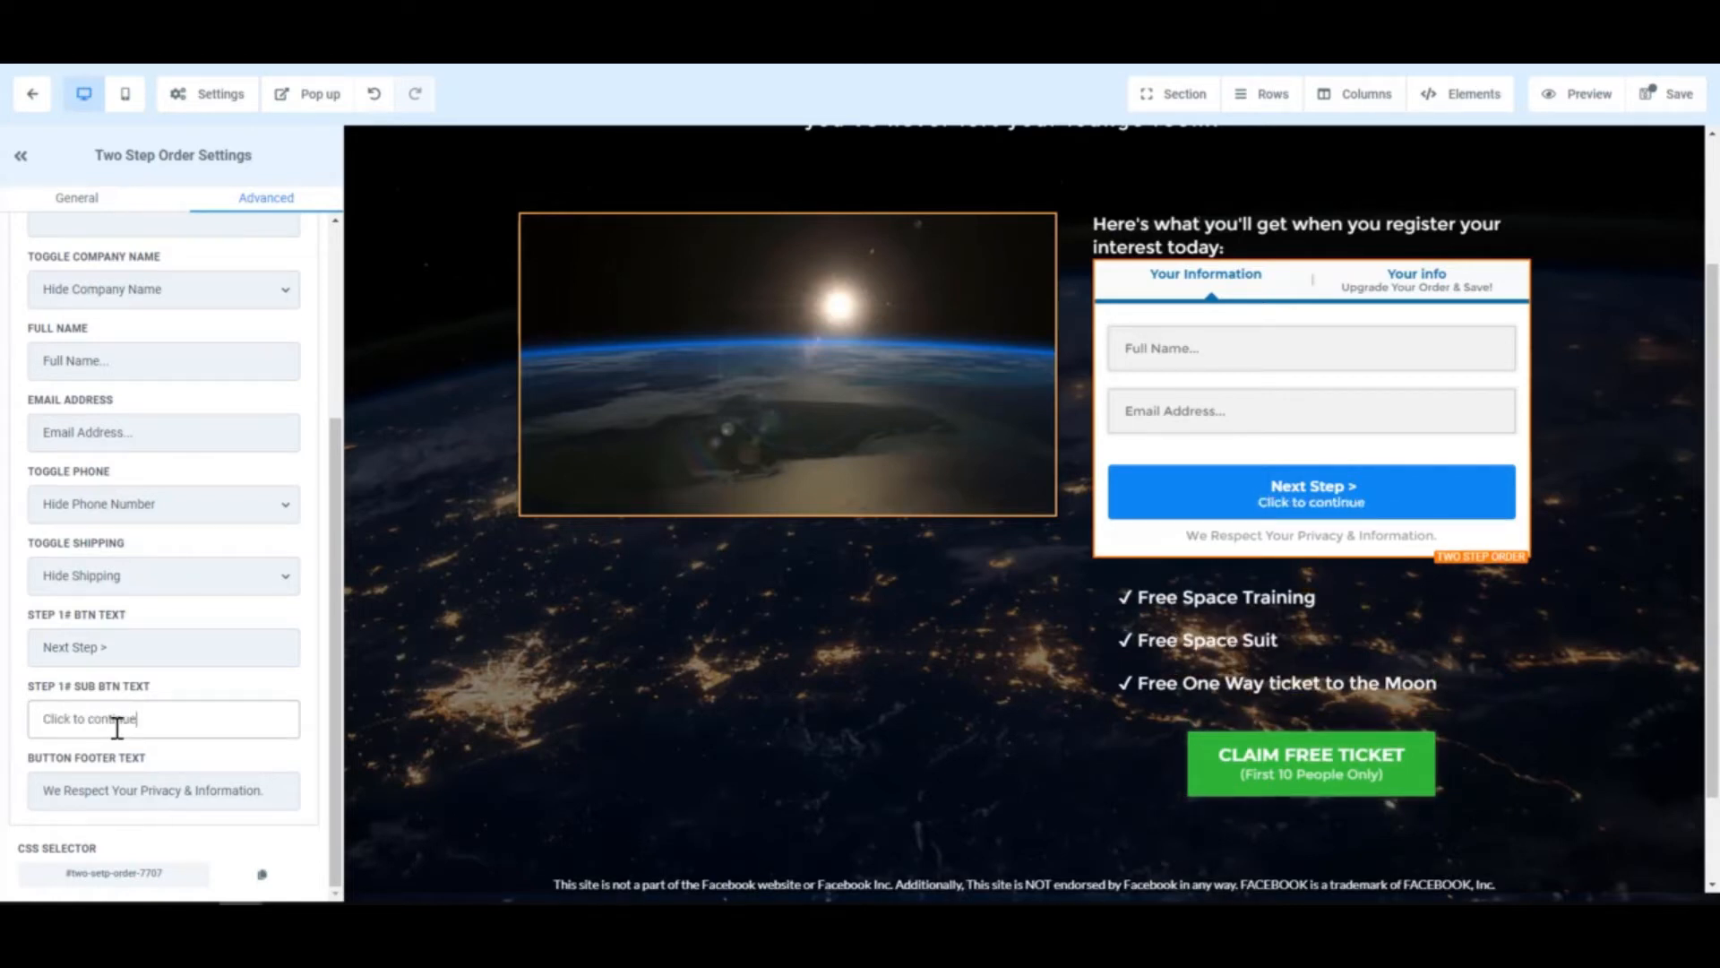
pyautogui.click(232, 785)
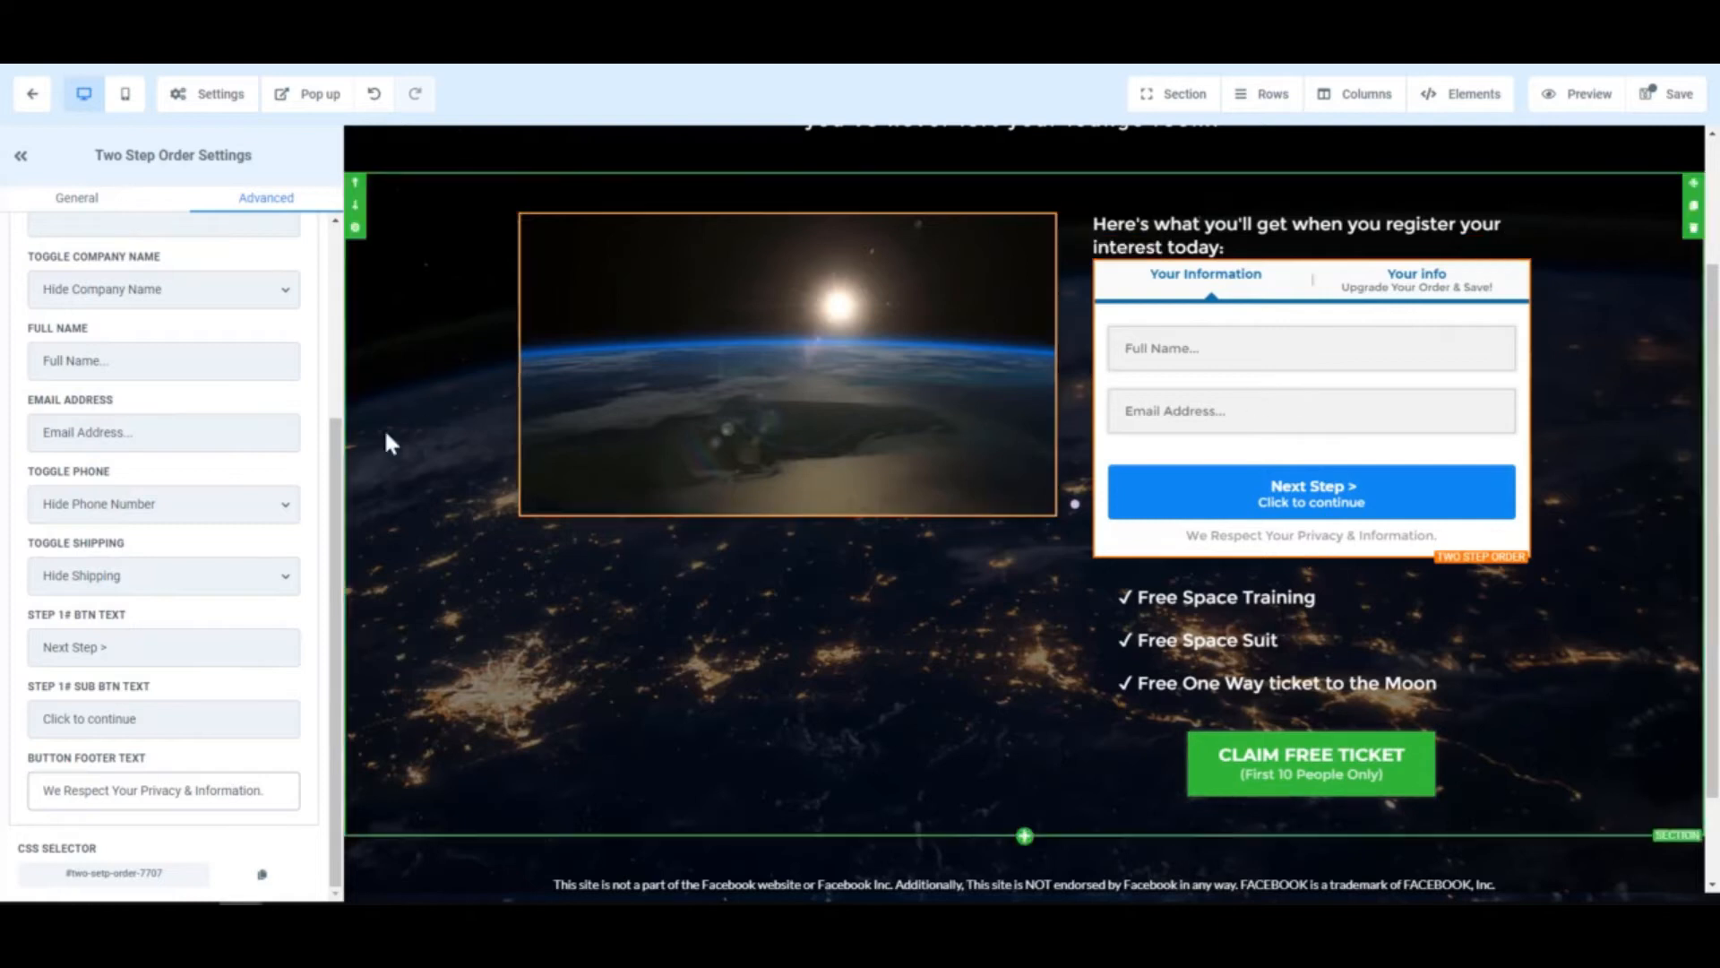
pyautogui.scroll(3, 268, 529)
pyautogui.scroll(1, 234, 520)
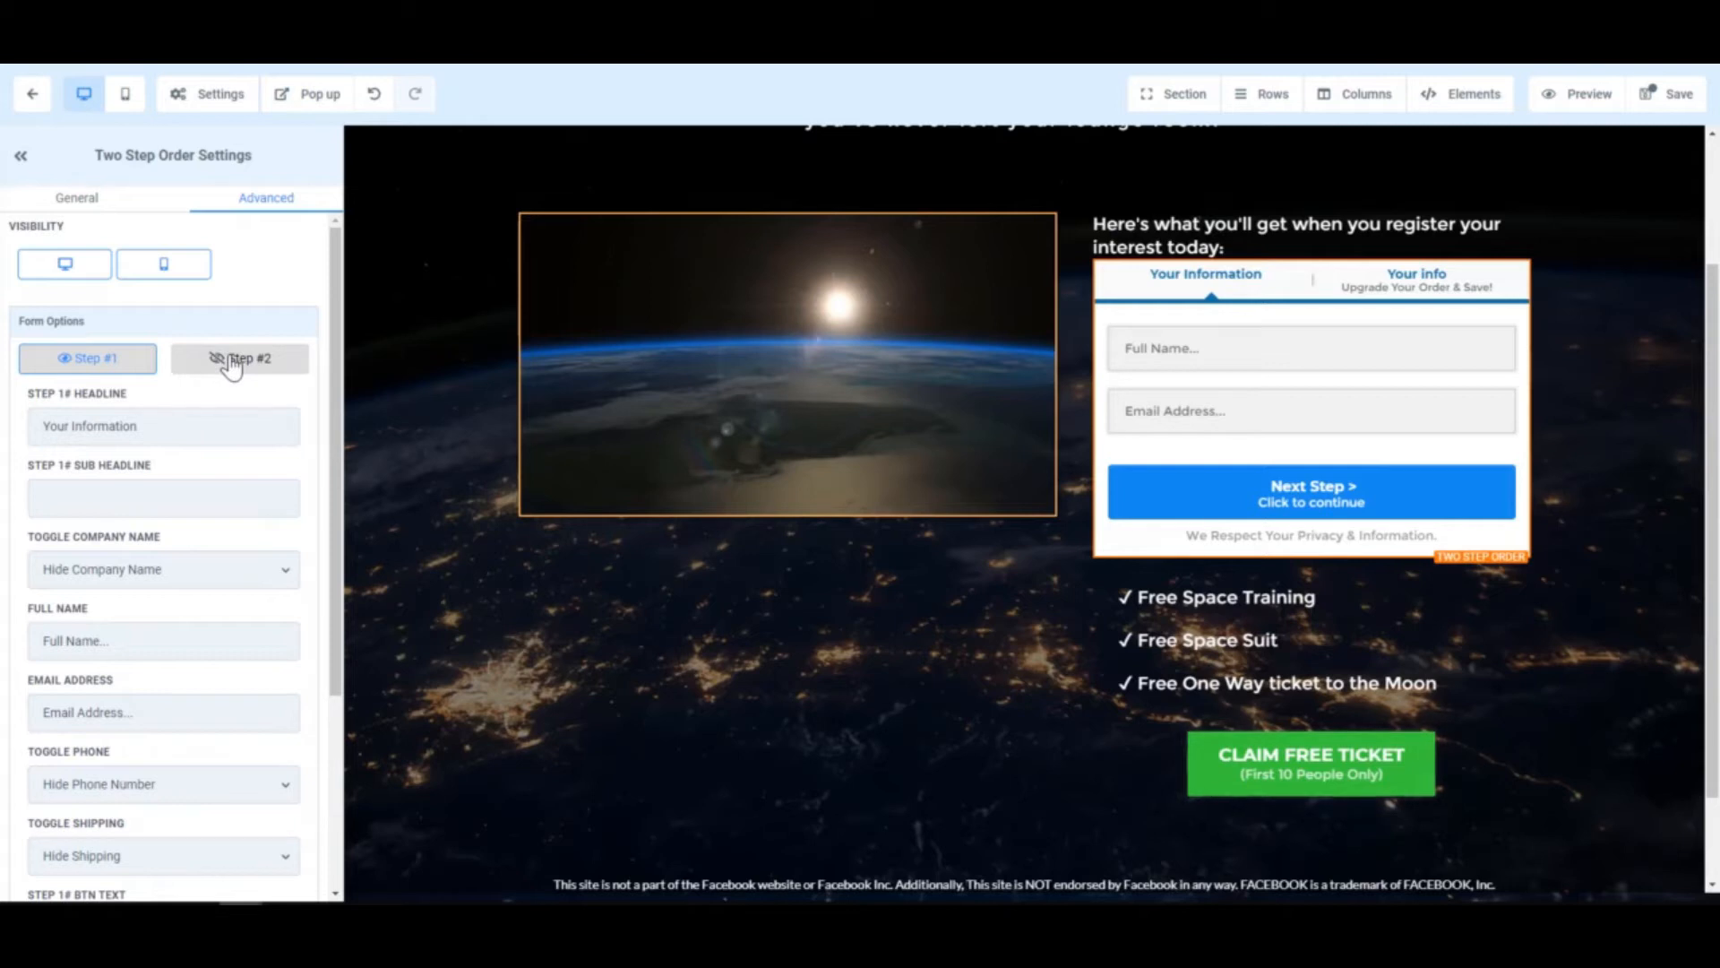
# - Save the page and retitle the payment step's headline 'Payment Option'
pyautogui.click(1672, 96)
pyautogui.click(264, 374)
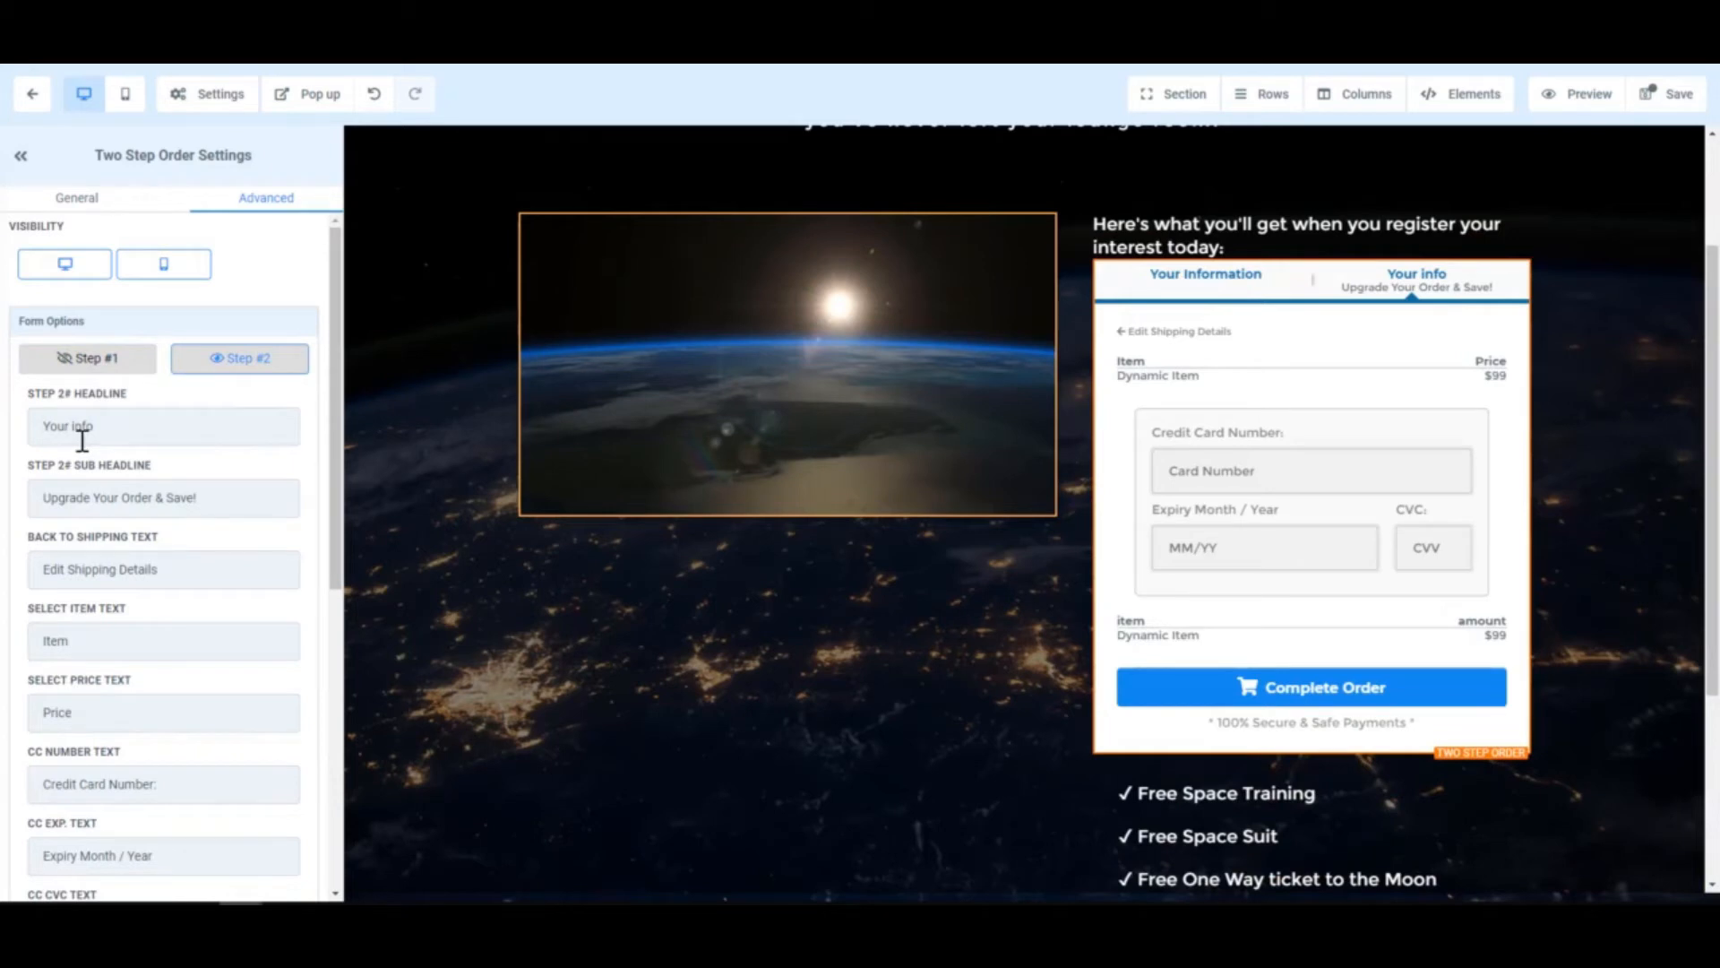
pyautogui.moveTo(132, 431); pyautogui.dragTo(23, 424)
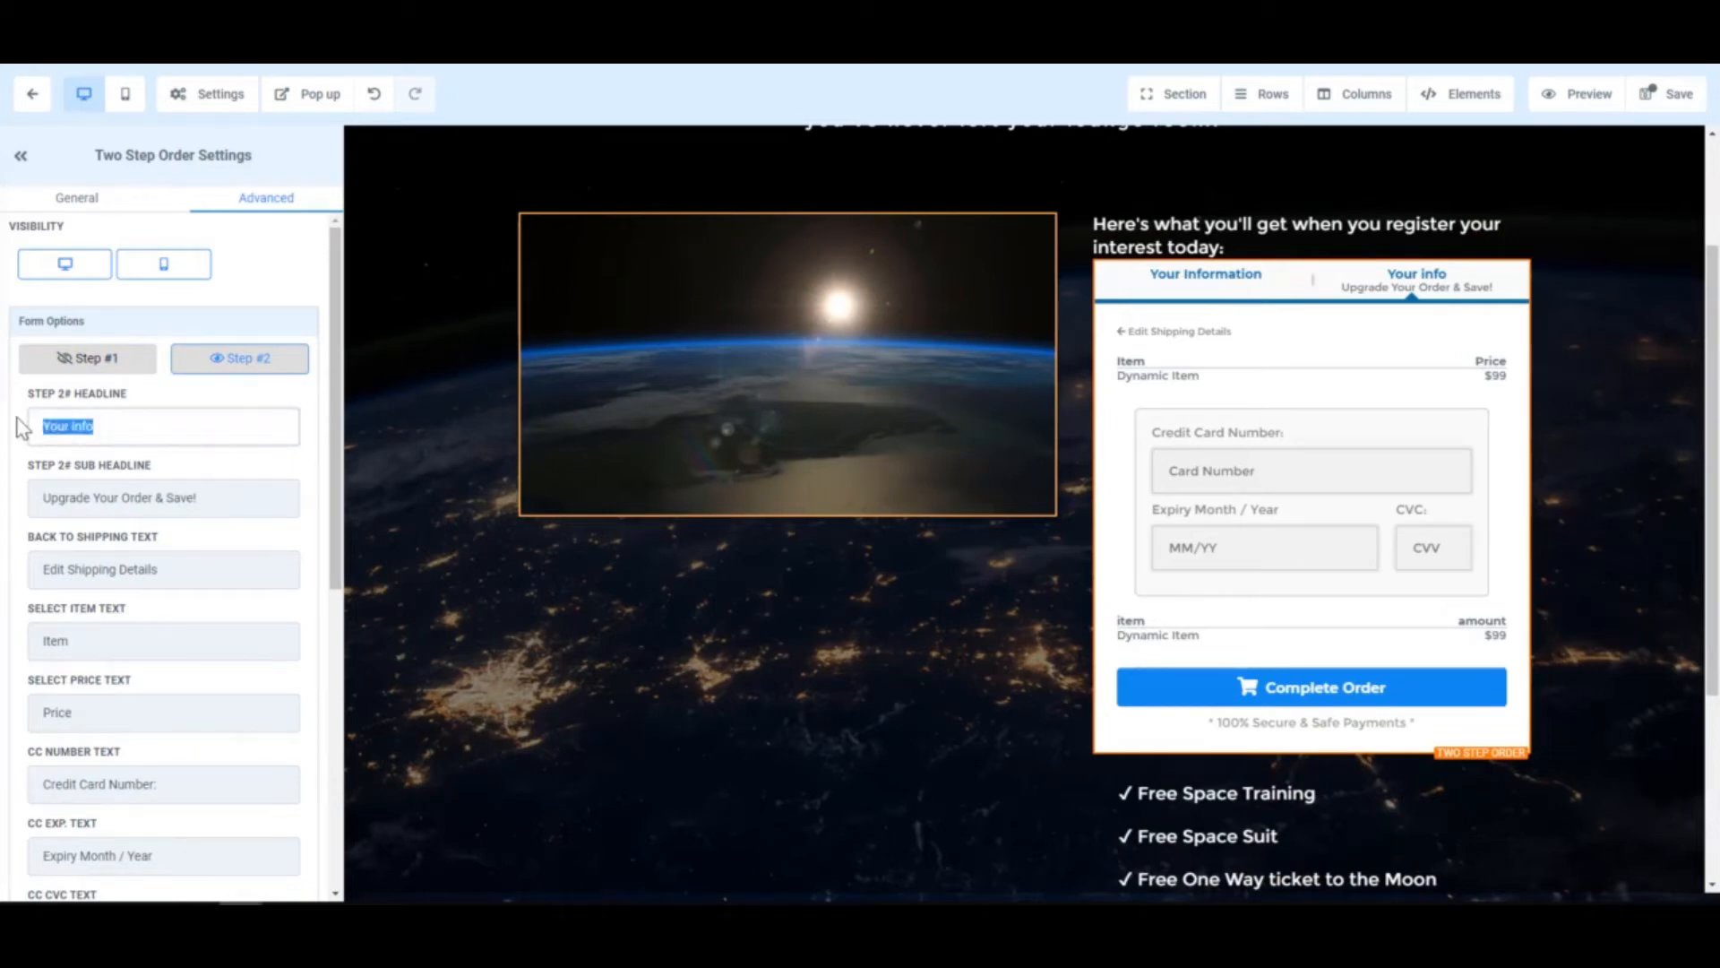
pyautogui.write('PAyment')
pyautogui.press('BackSpace')
pyautogui.press('BackSpace')
pyautogui.press('BackSpace')
pyautogui.press('BackSpace')
pyautogui.press('BackSpace')
pyautogui.press('BackSpace')
pyautogui.write('ayment Option')
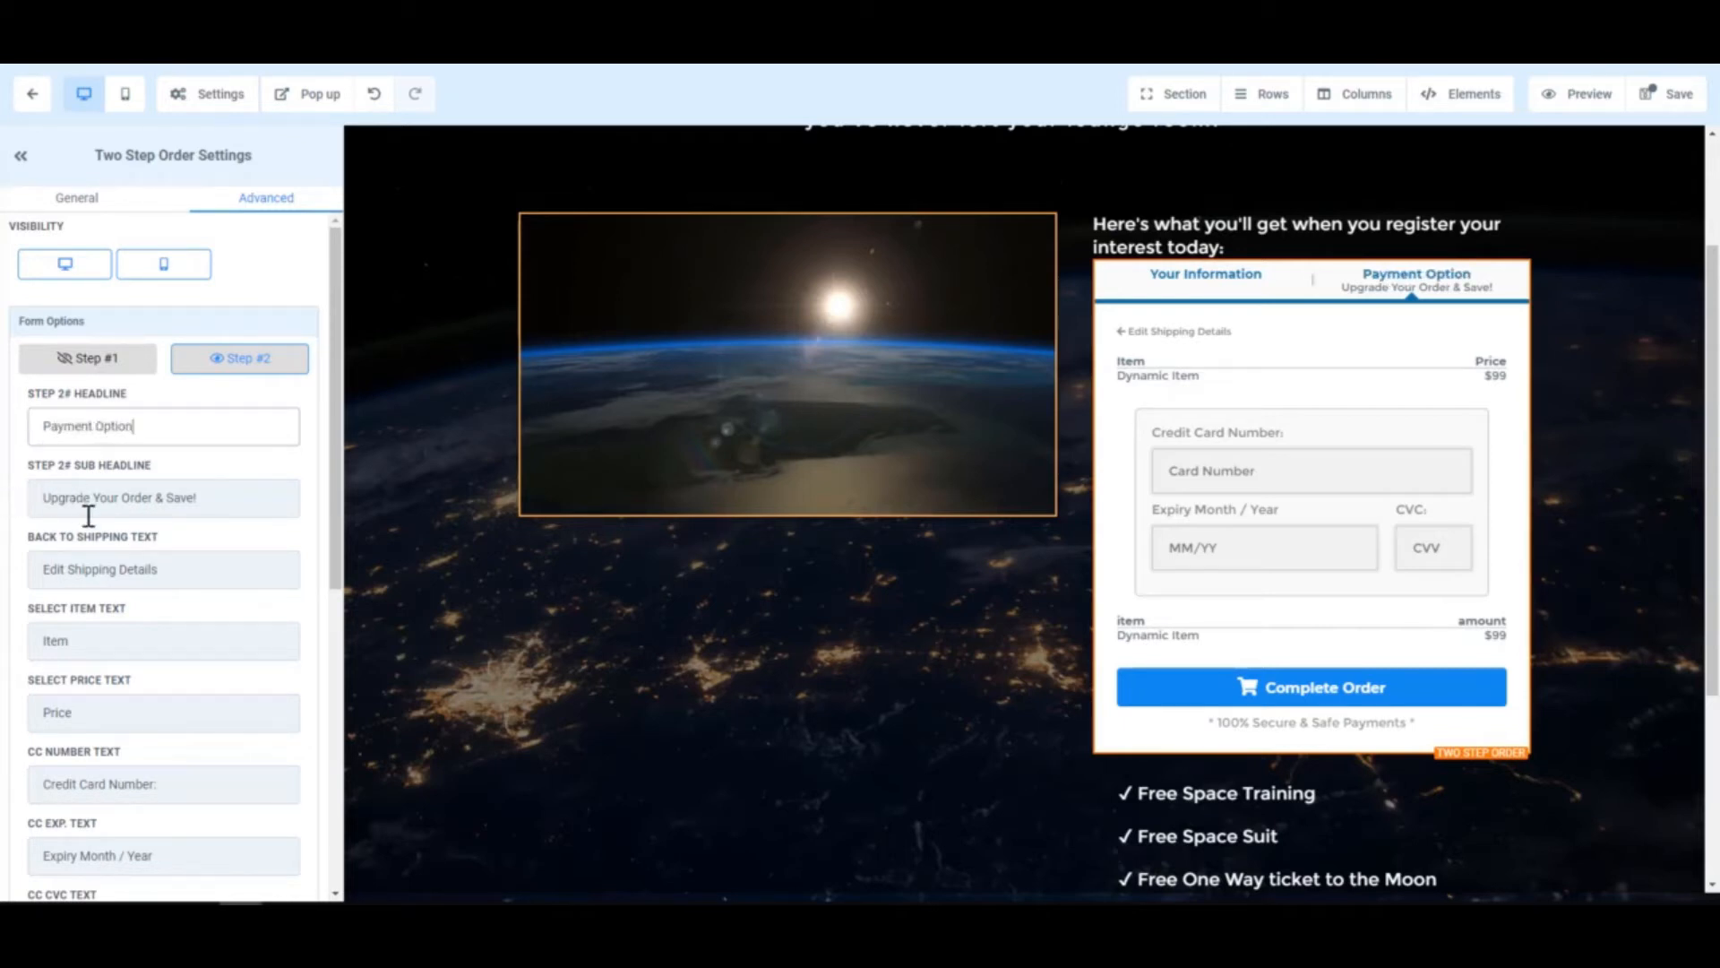
# - Clear the Step 2 sub headline and change the back link to 'Edit Personal Information'
pyautogui.tripleClick(160, 498)
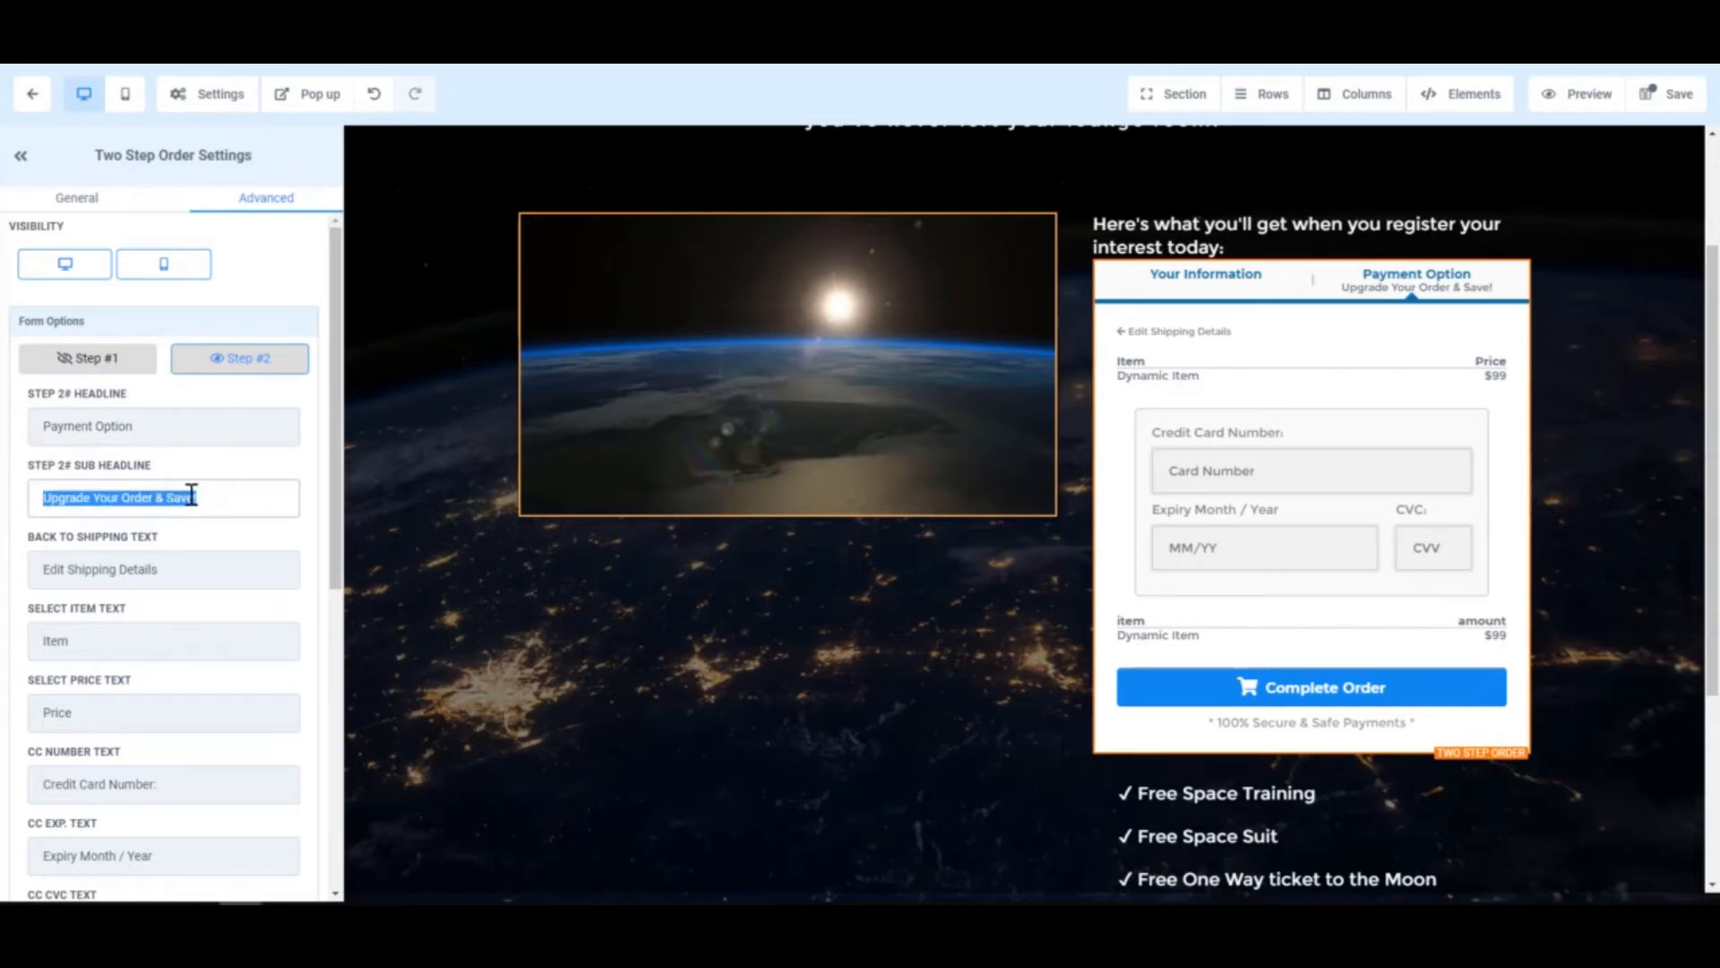
pyautogui.write('what to')
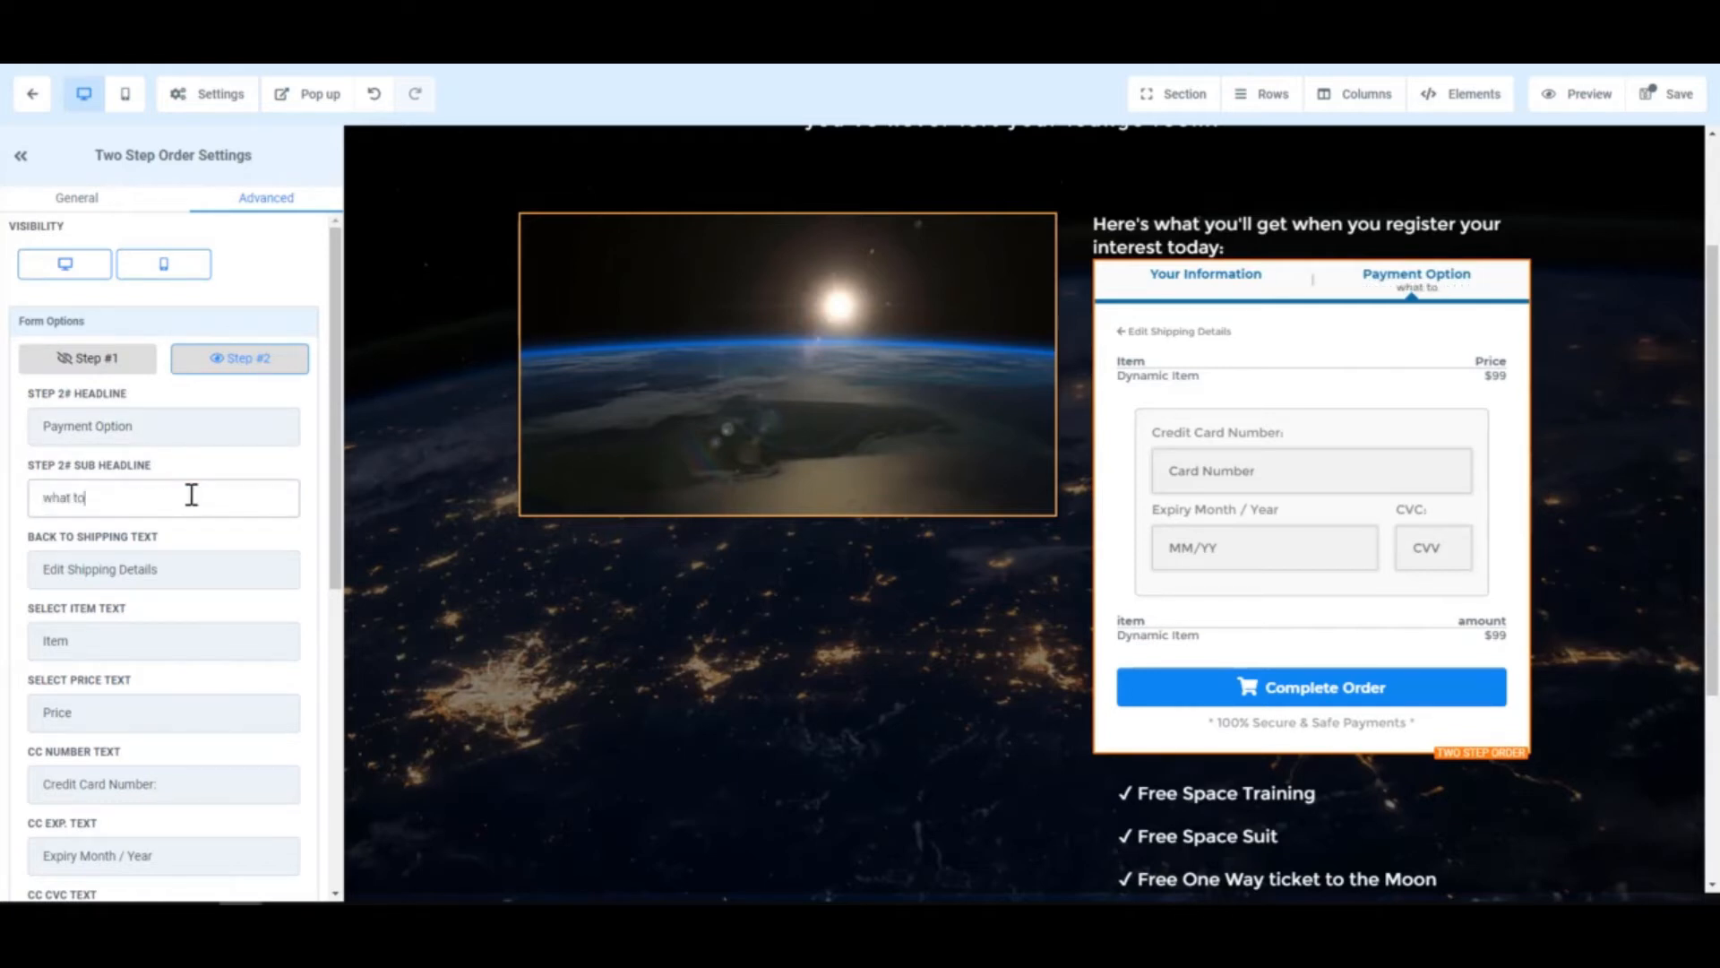
pyautogui.write(' be')
pyautogui.hotkey('ctrl', 'a')
pyautogui.press('BackSpace')
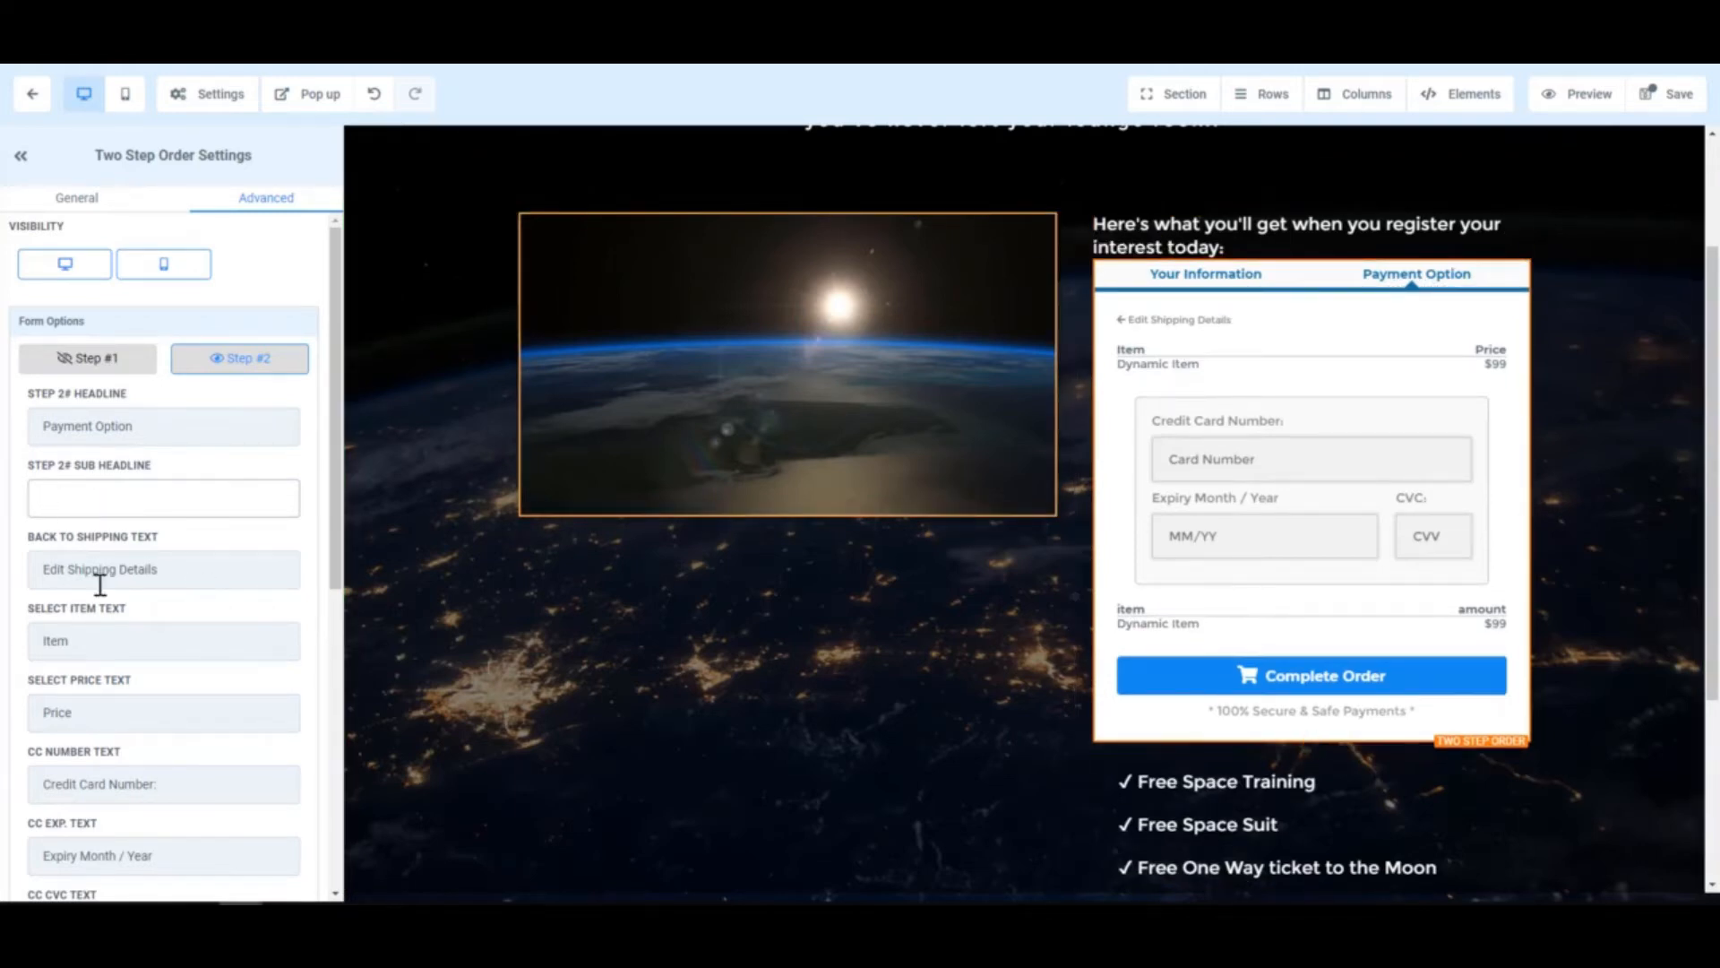
pyautogui.click(143, 567)
pyautogui.moveTo(188, 566); pyautogui.dragTo(67, 570)
pyautogui.write('Personal')
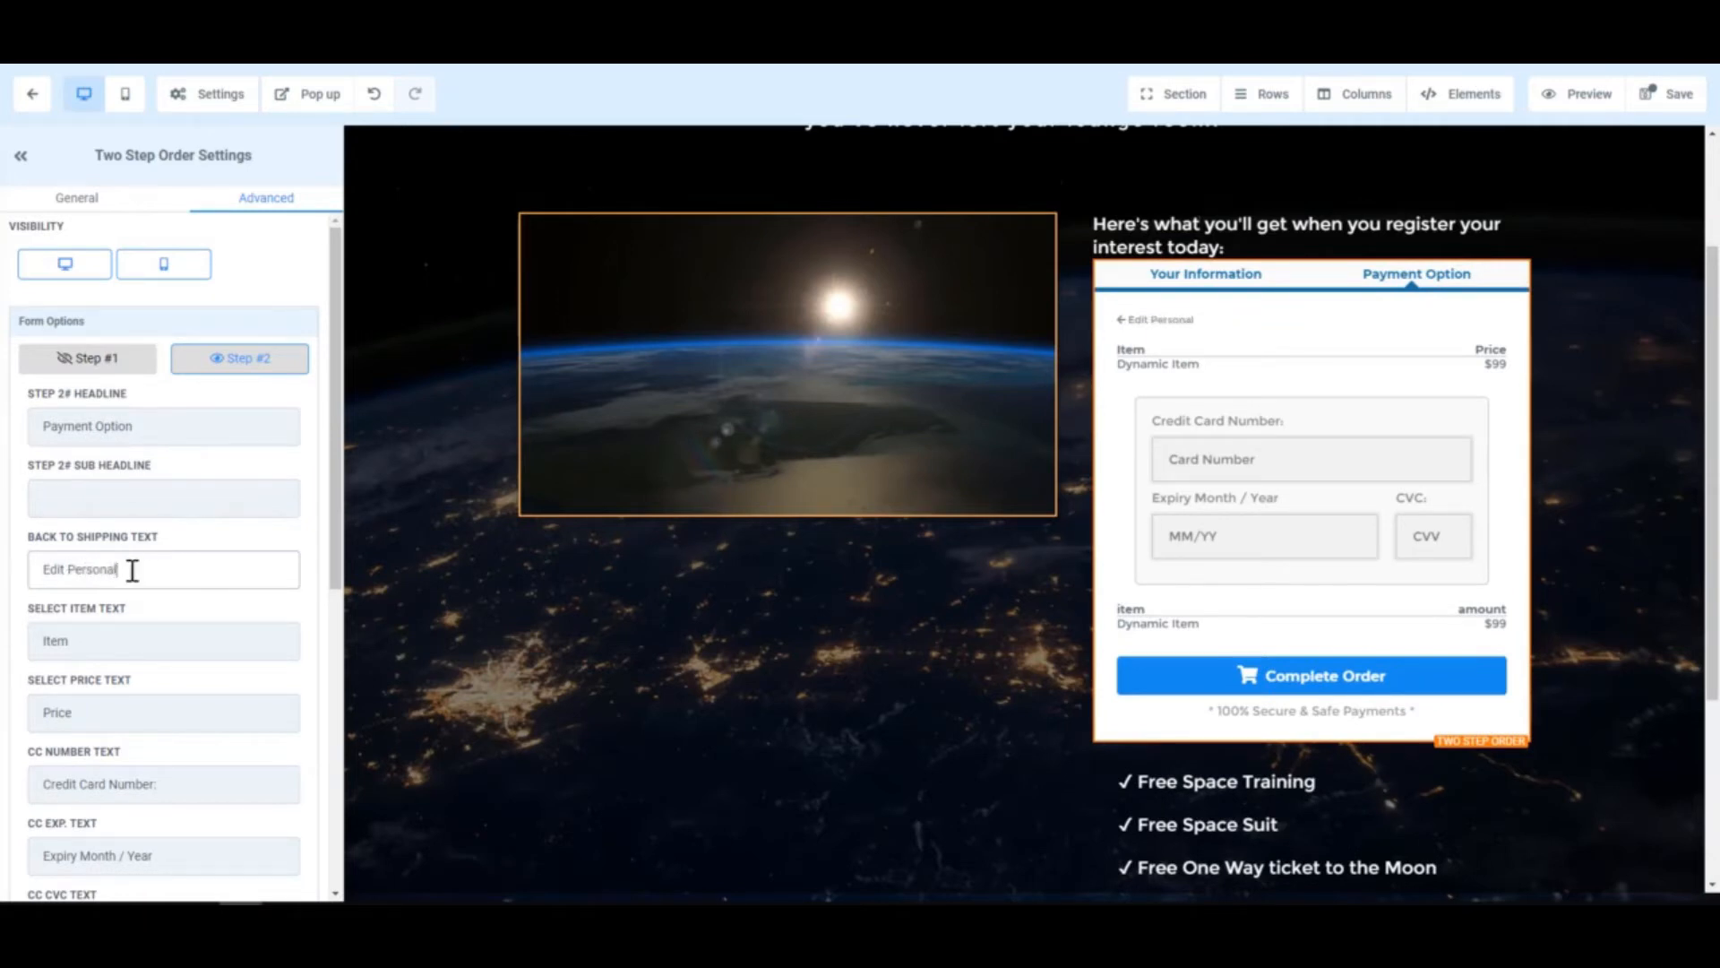
pyautogui.write(' Information')
pyautogui.click(120, 711)
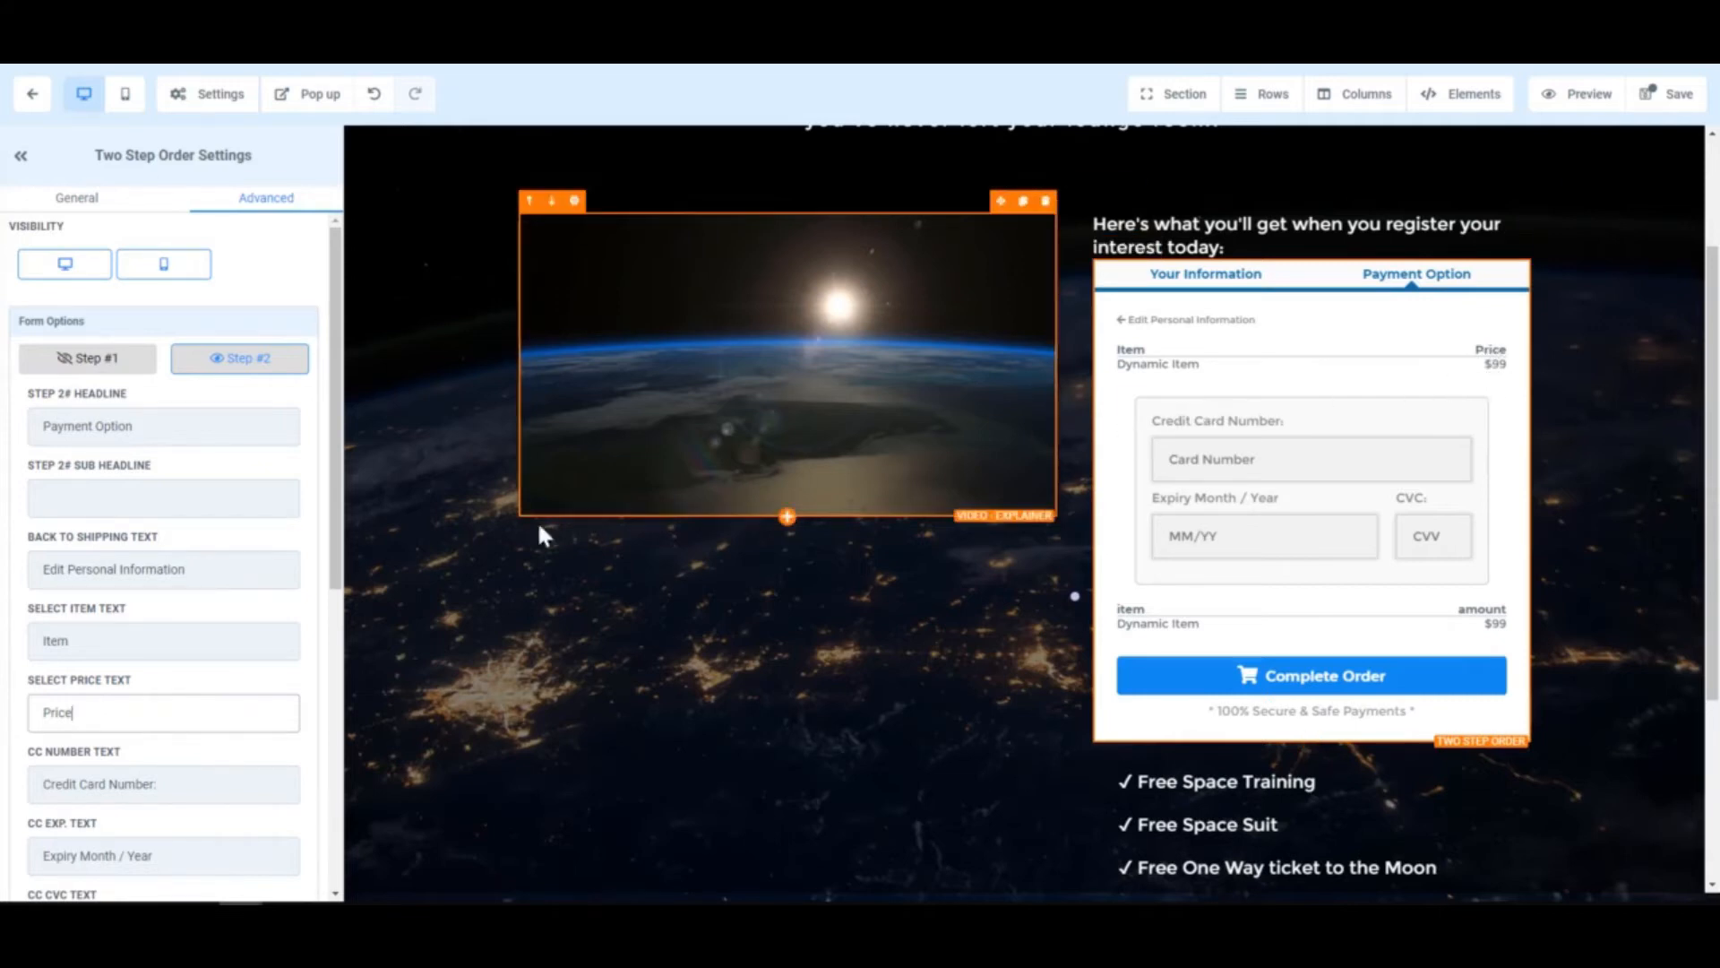
# - Relabel the order summary's price label as 'Price'
pyautogui.scroll(-2, 184, 613)
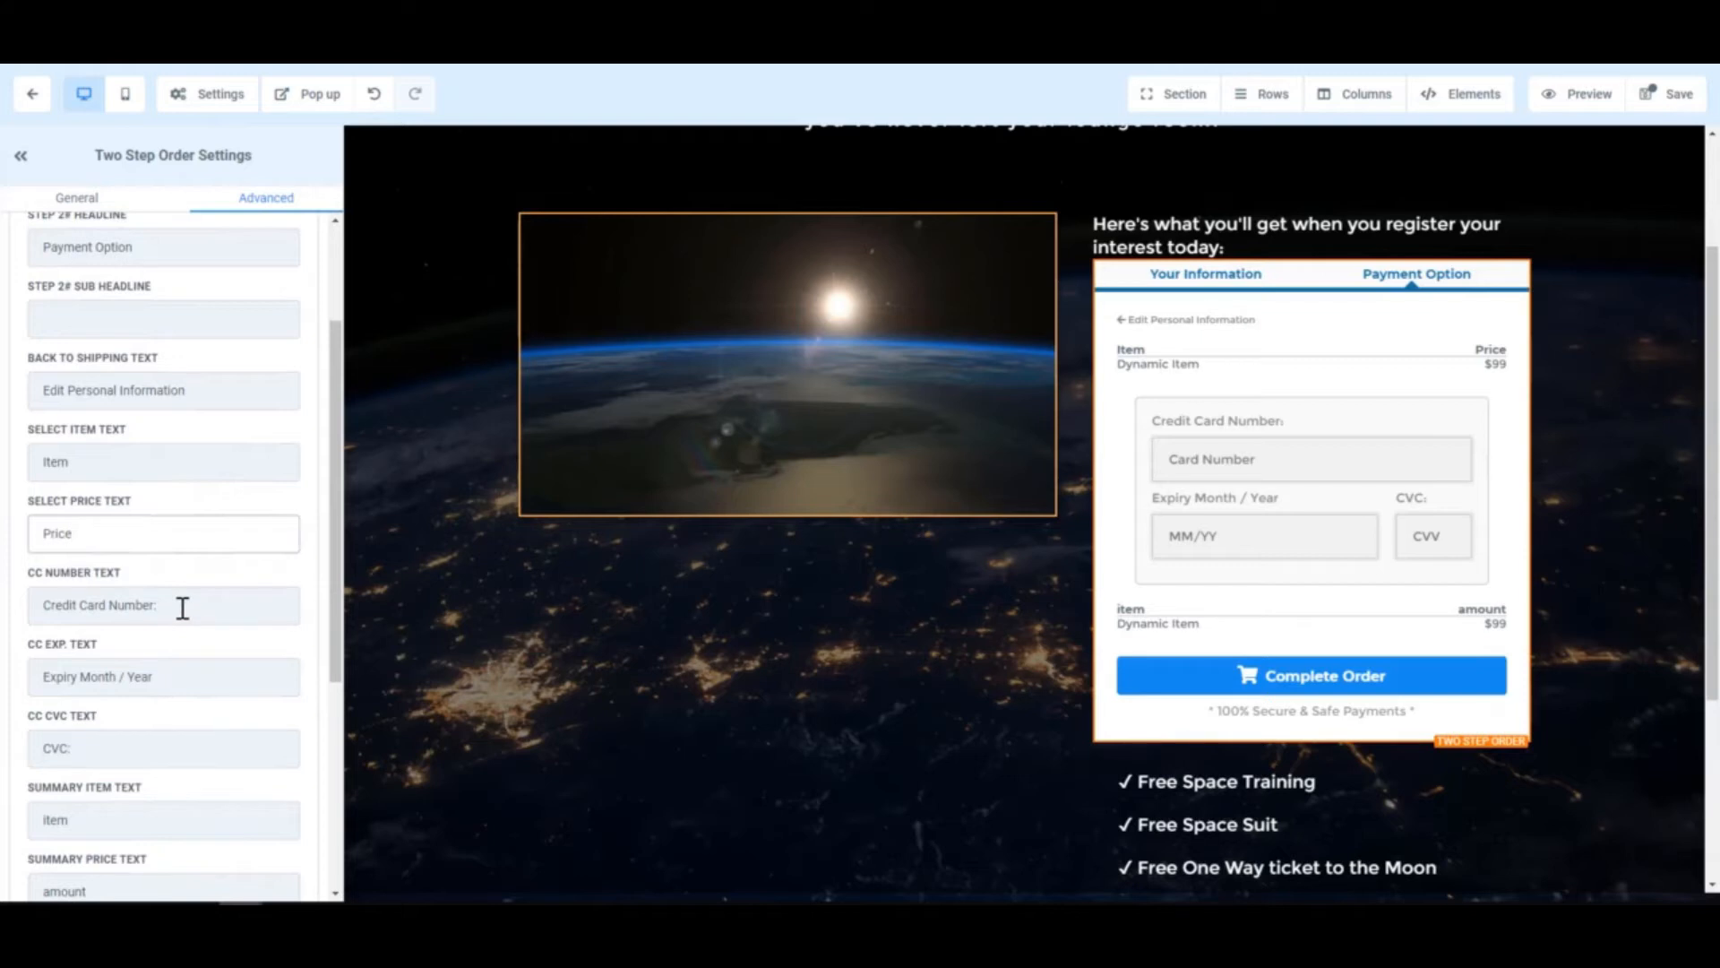
pyautogui.scroll(-2, 178, 685)
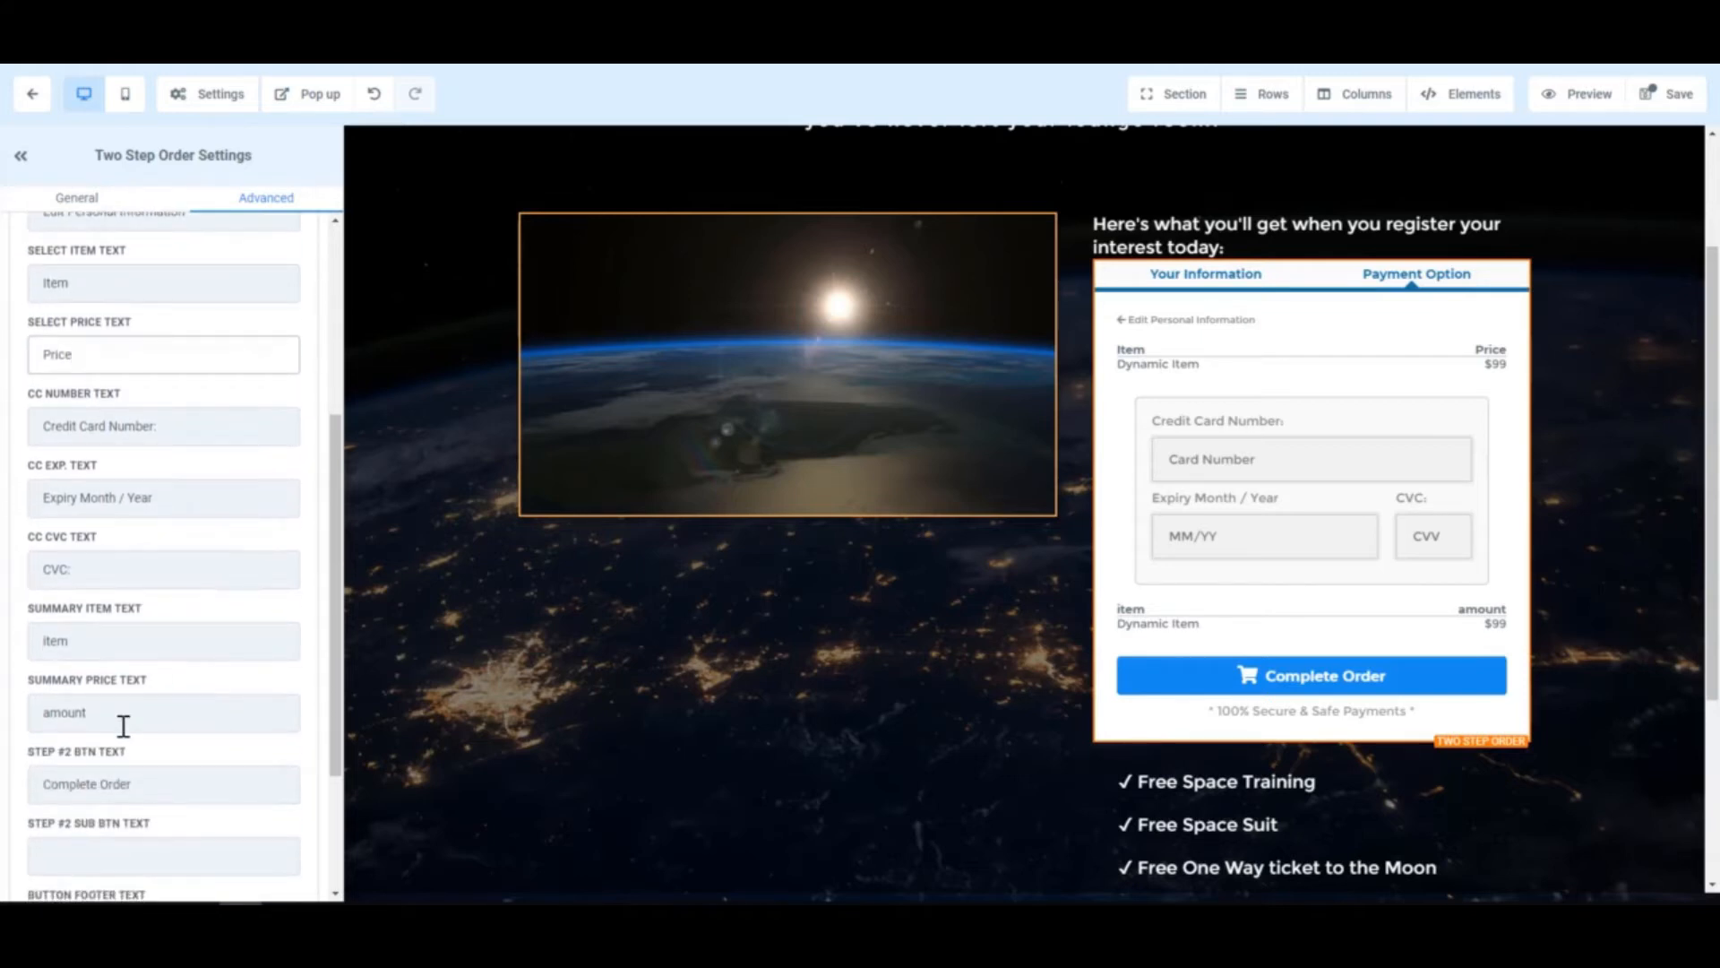
pyautogui.click(48, 714)
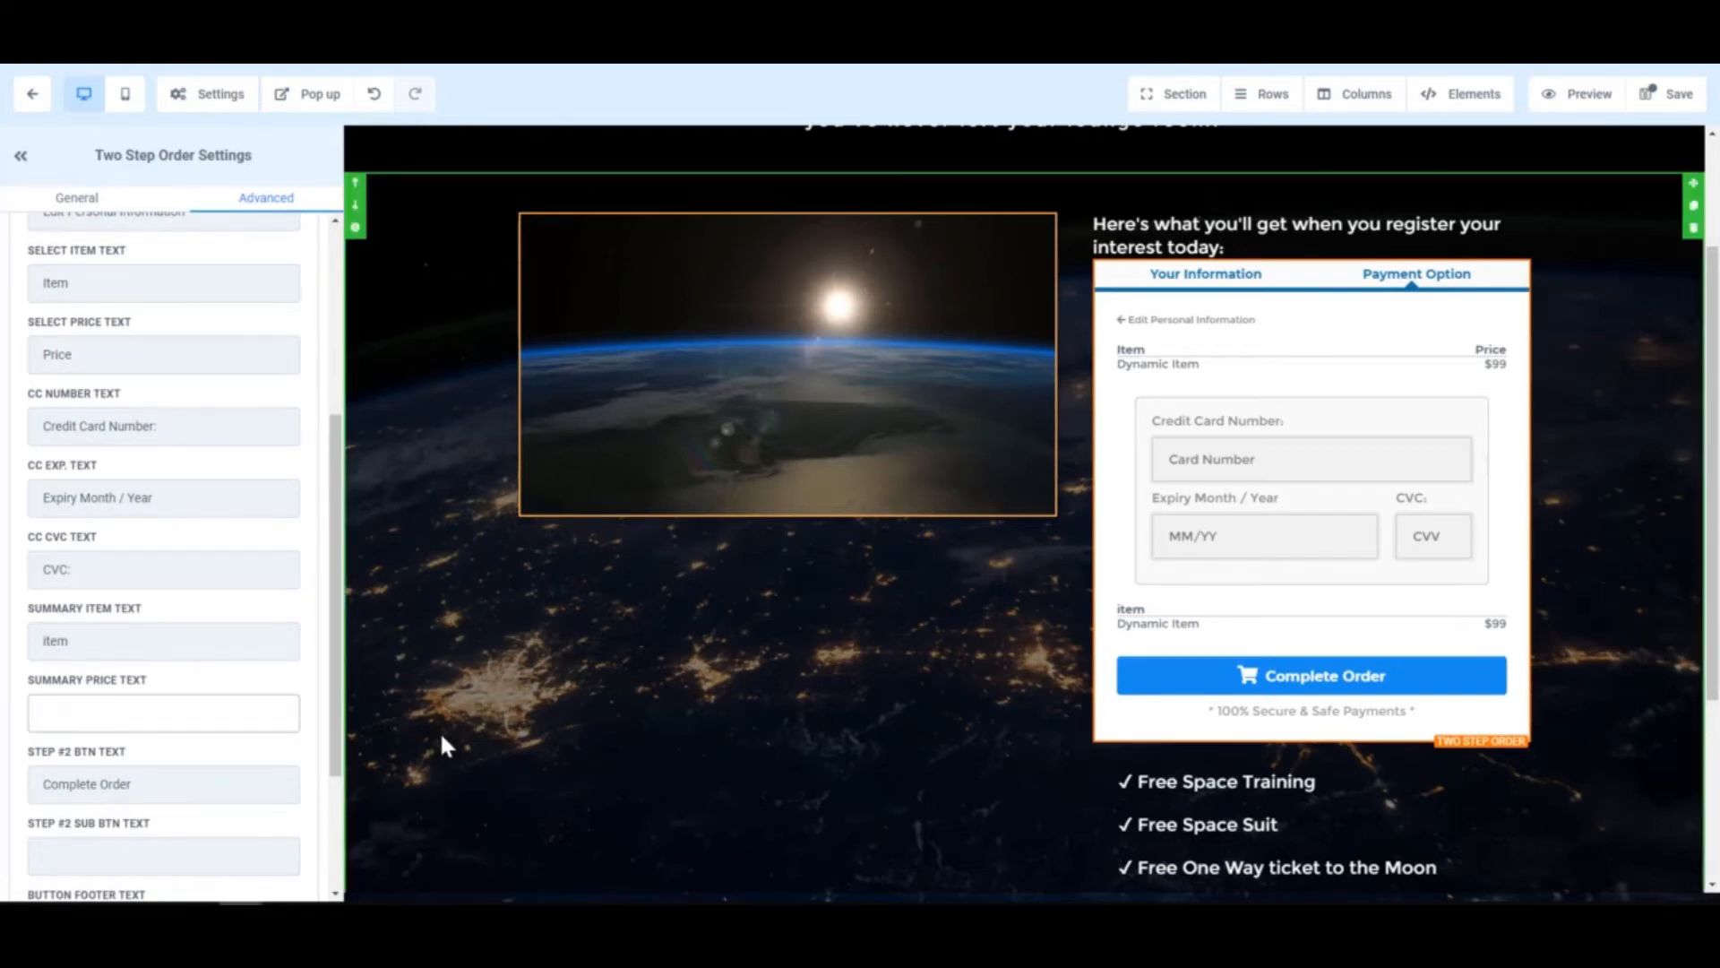
pyautogui.write('Price')
pyautogui.click(70, 641)
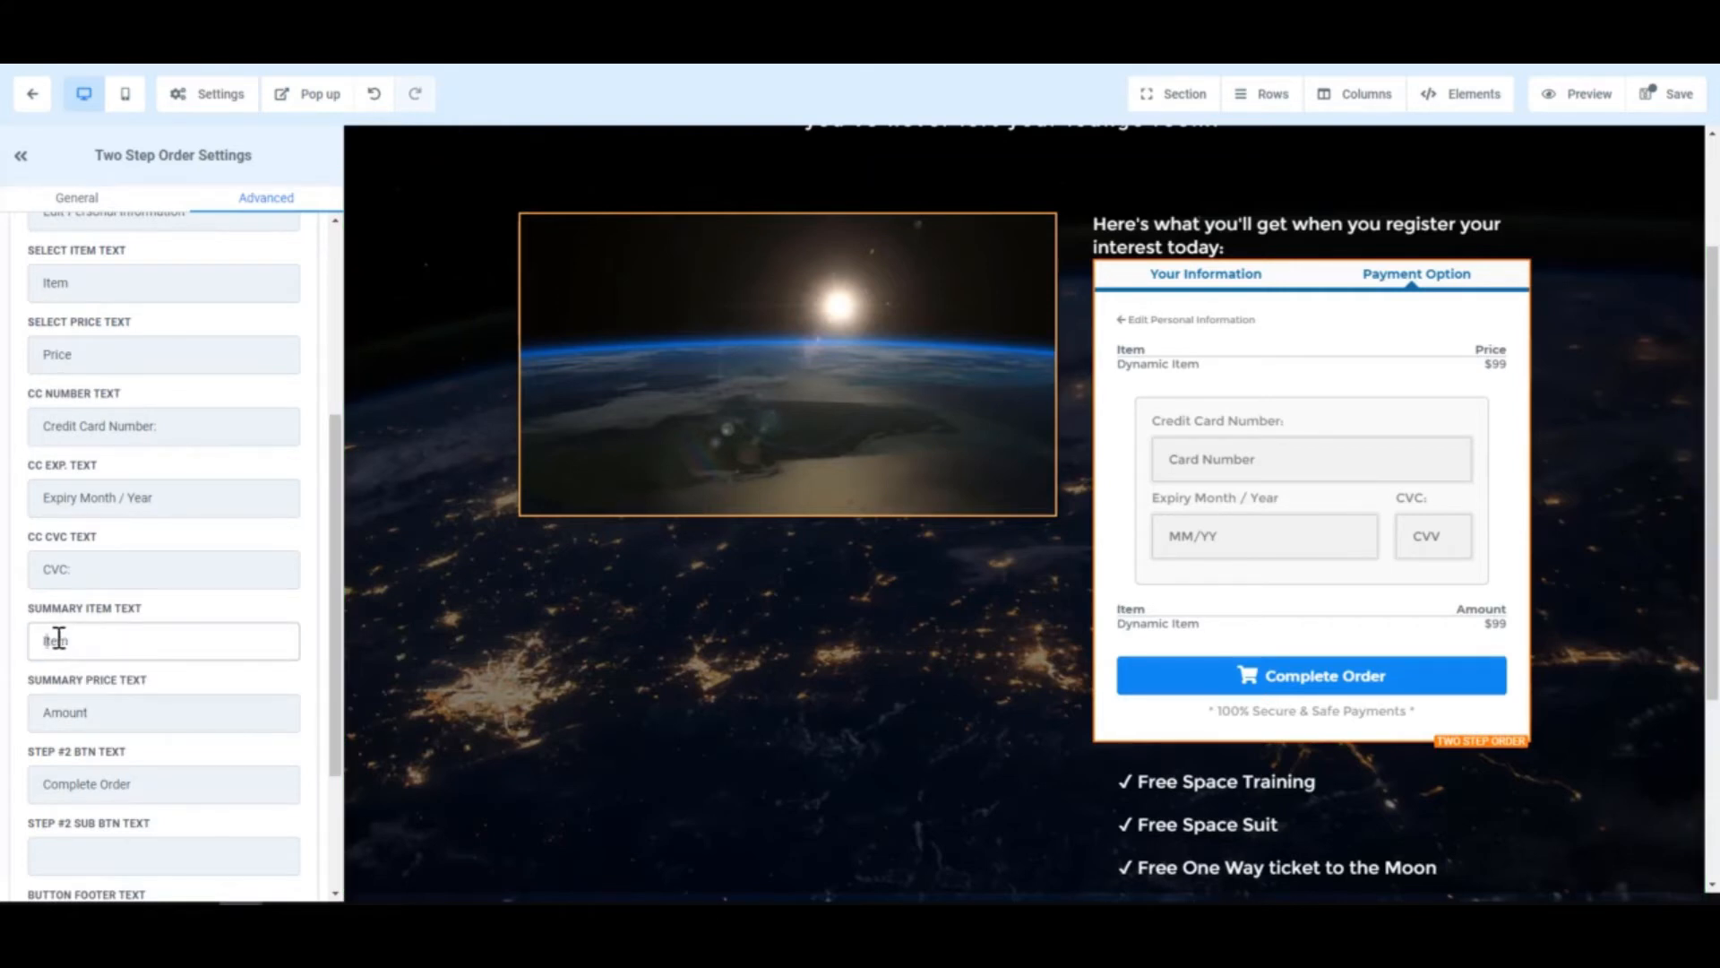
# - Change the payment step's submit button text to 'Complete Order'
pyautogui.scroll(-1, 88, 762)
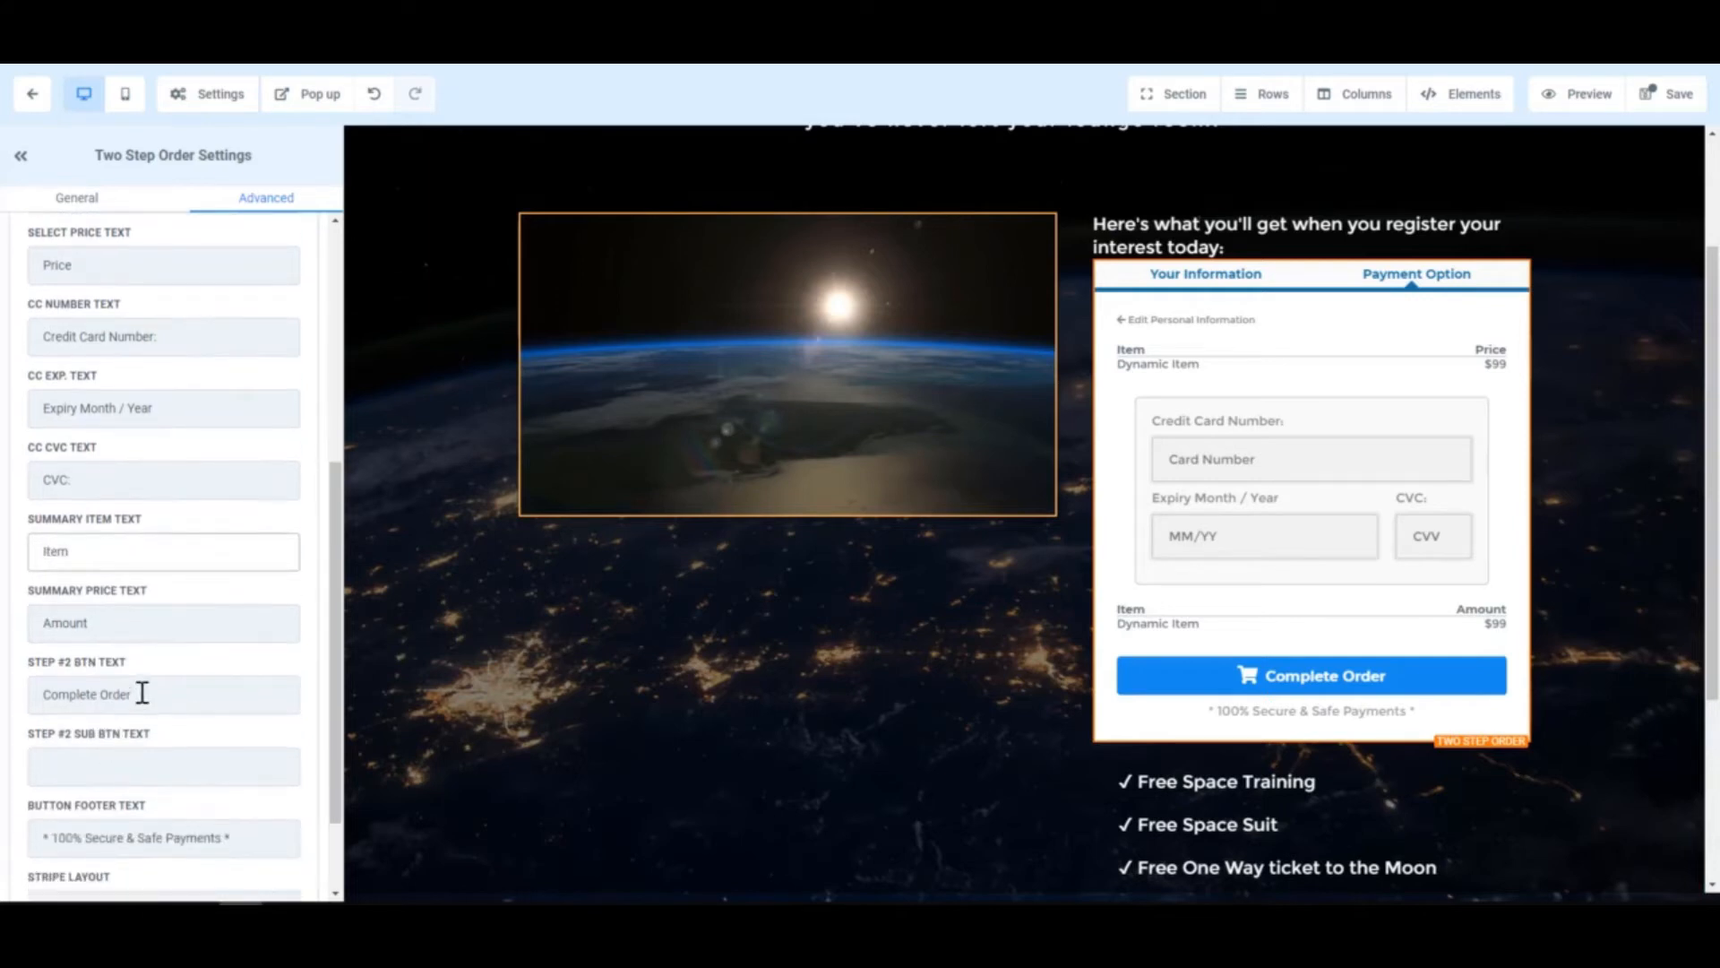
pyautogui.doubleClick(143, 695)
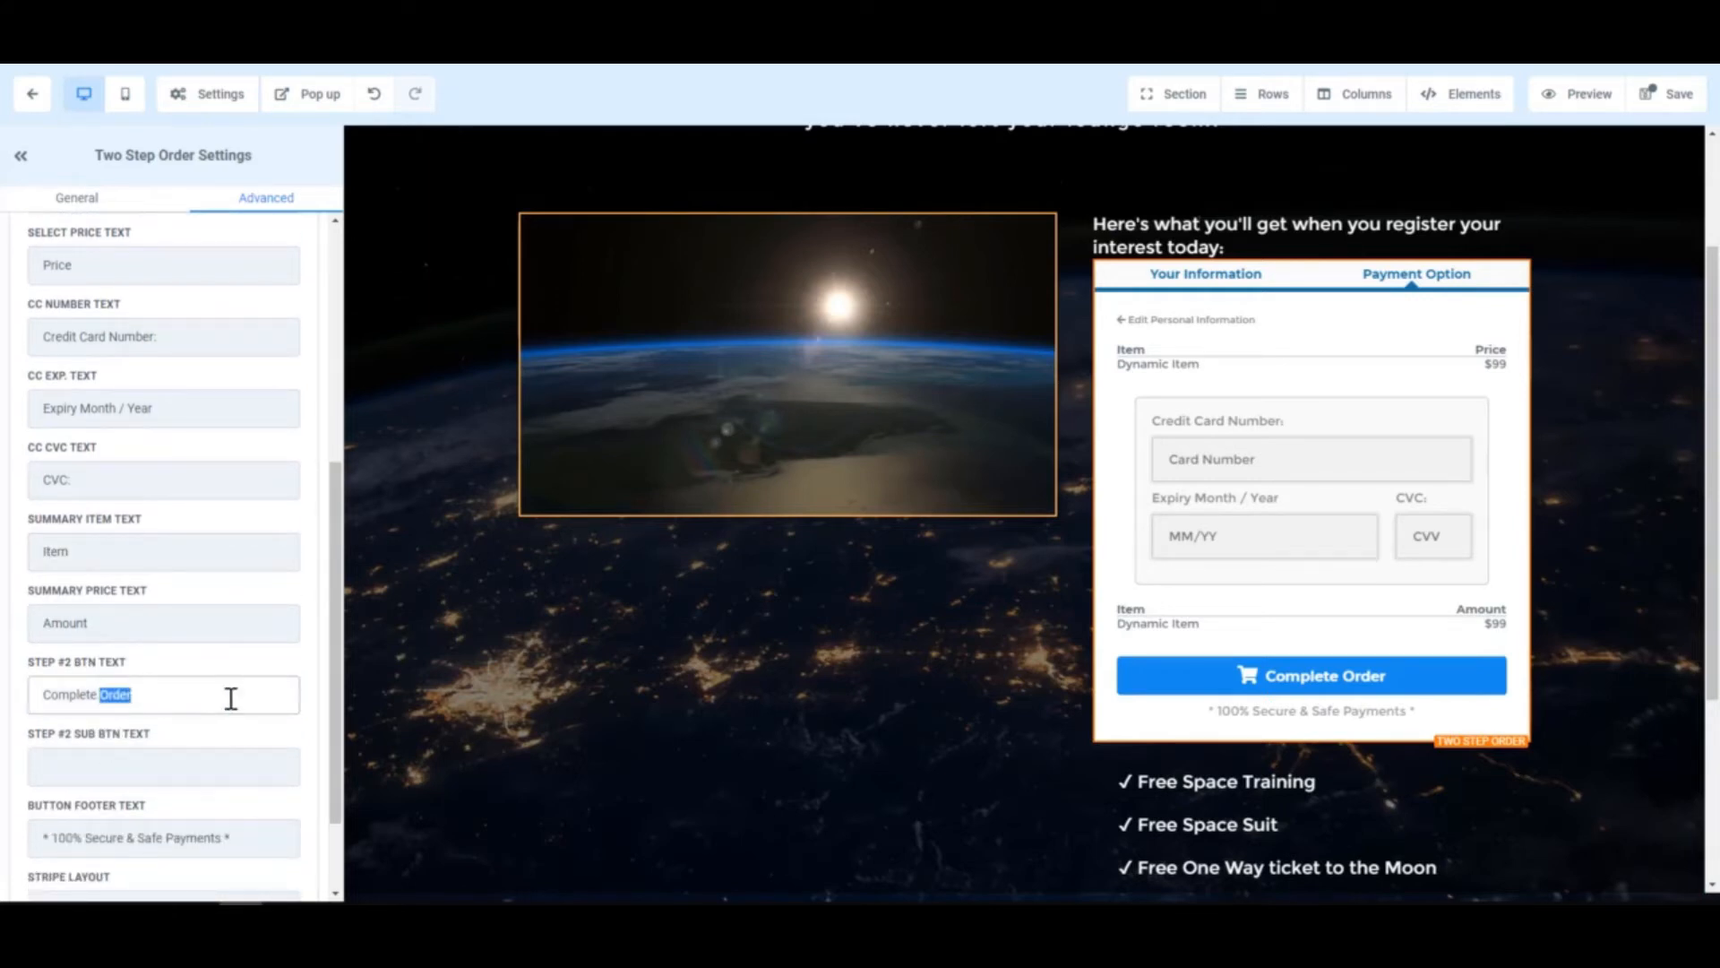
pyautogui.press('BackSpace')
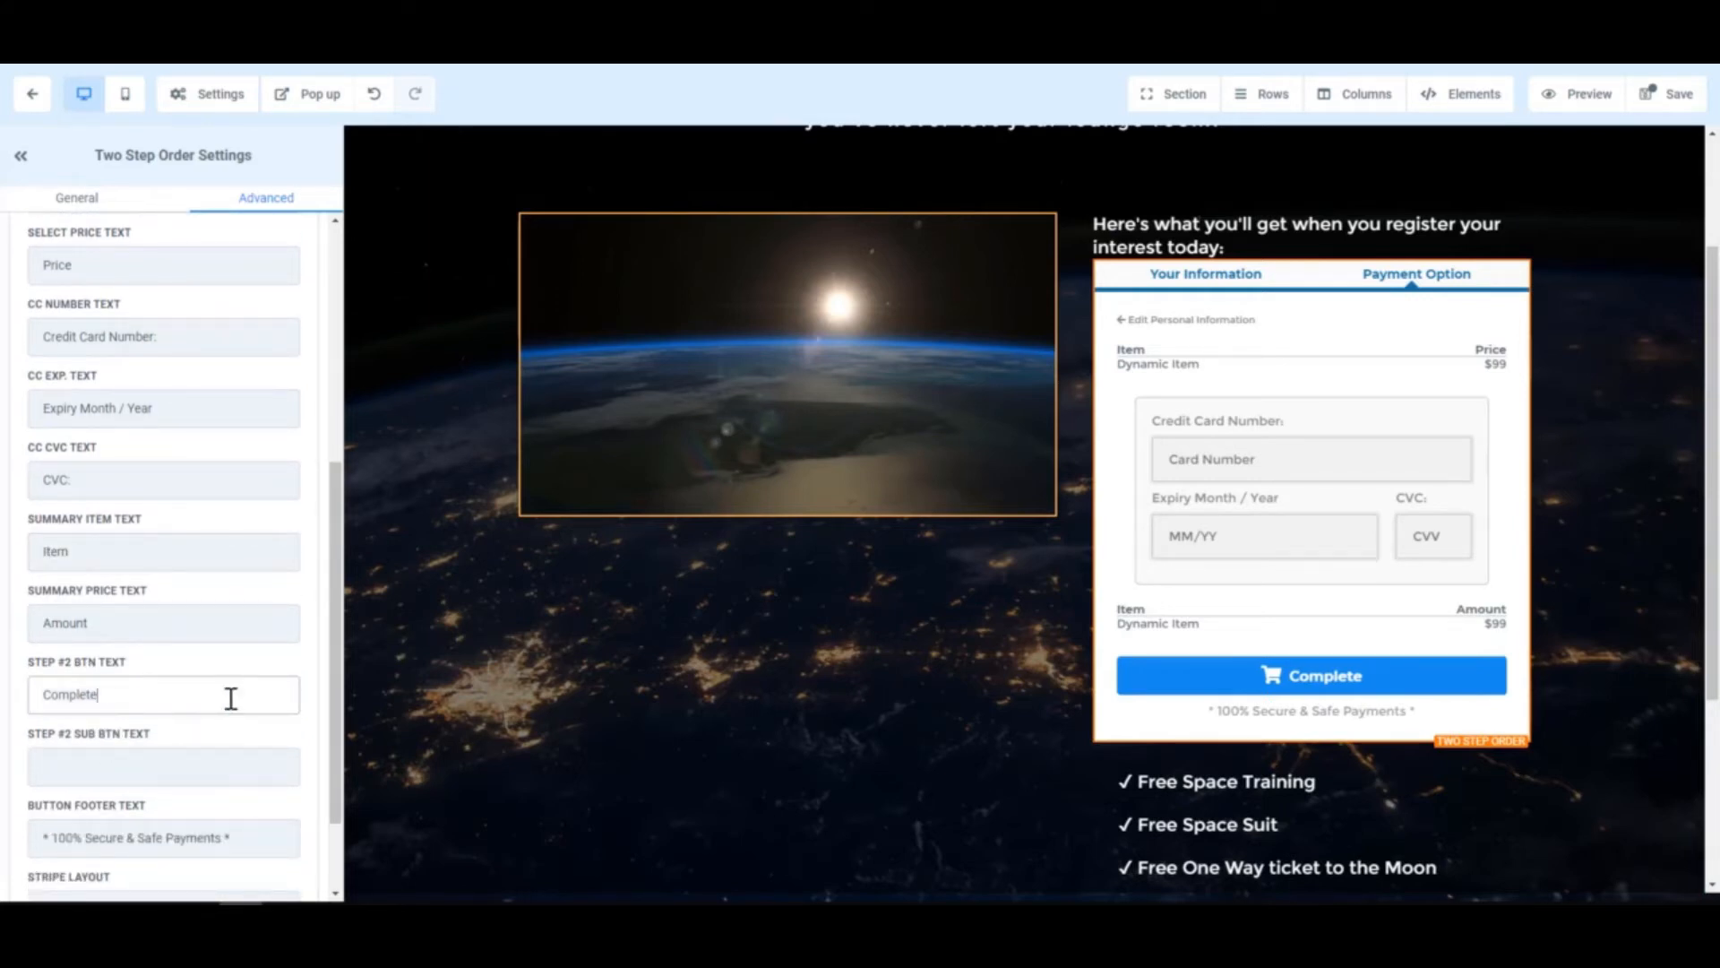
pyautogui.hotkey('ctrl', 'a')
pyautogui.press('BackSpace')
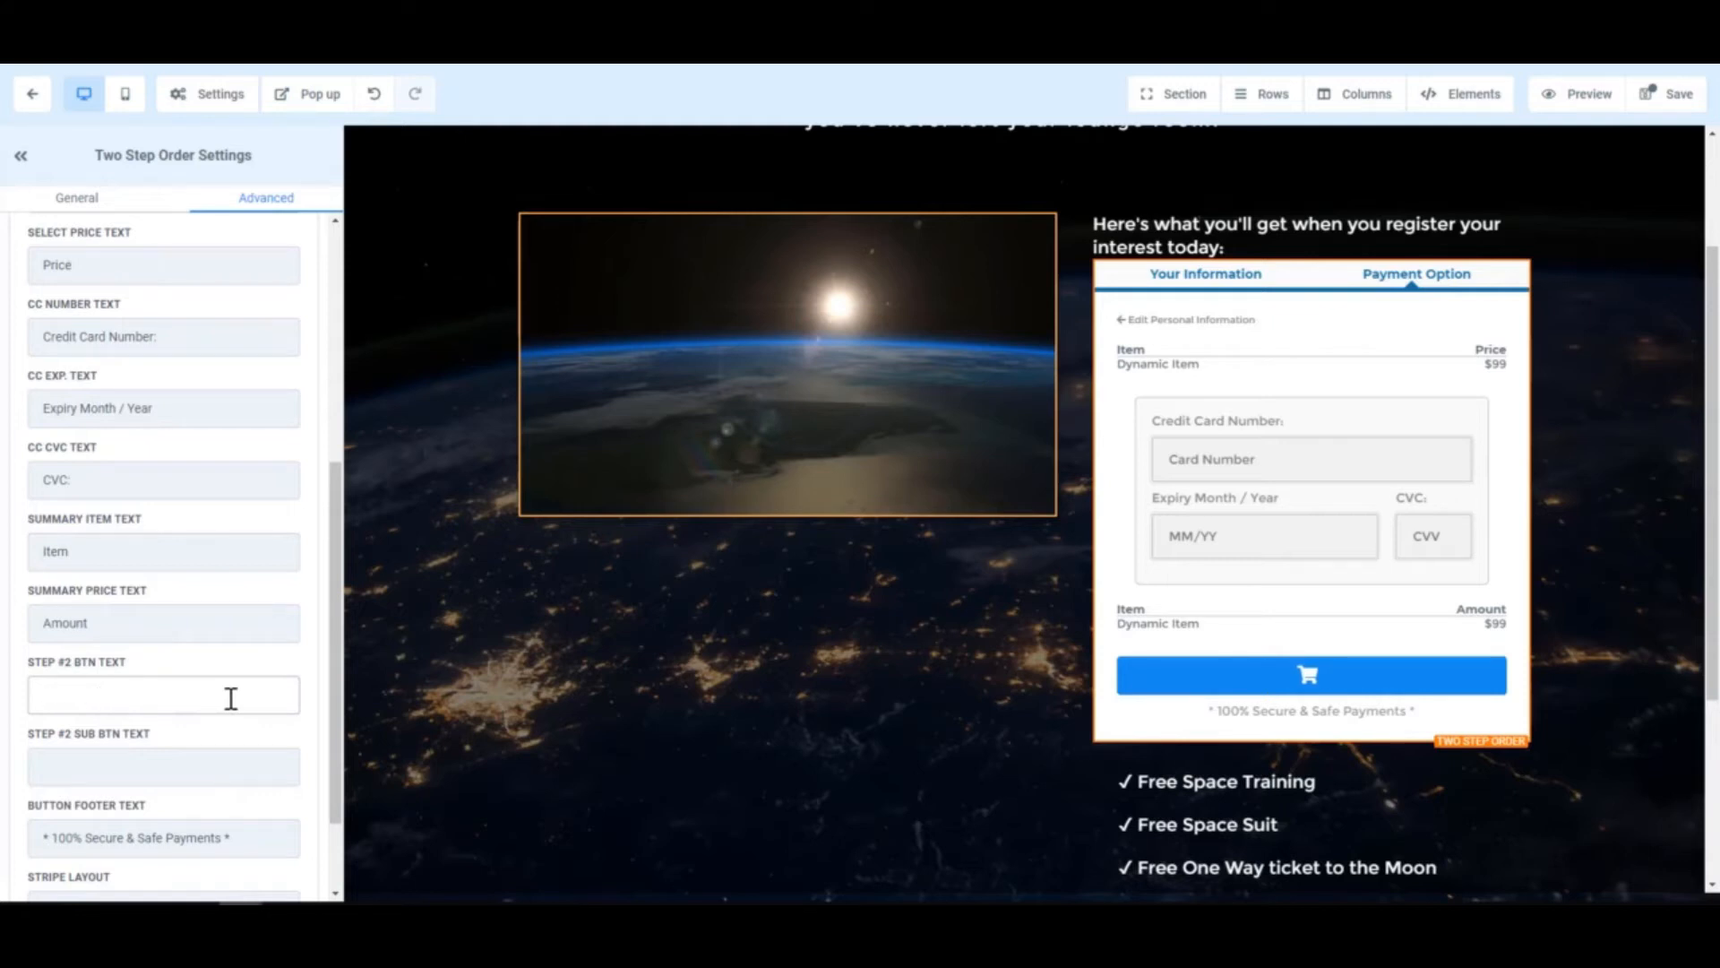
pyautogui.write('Submti')
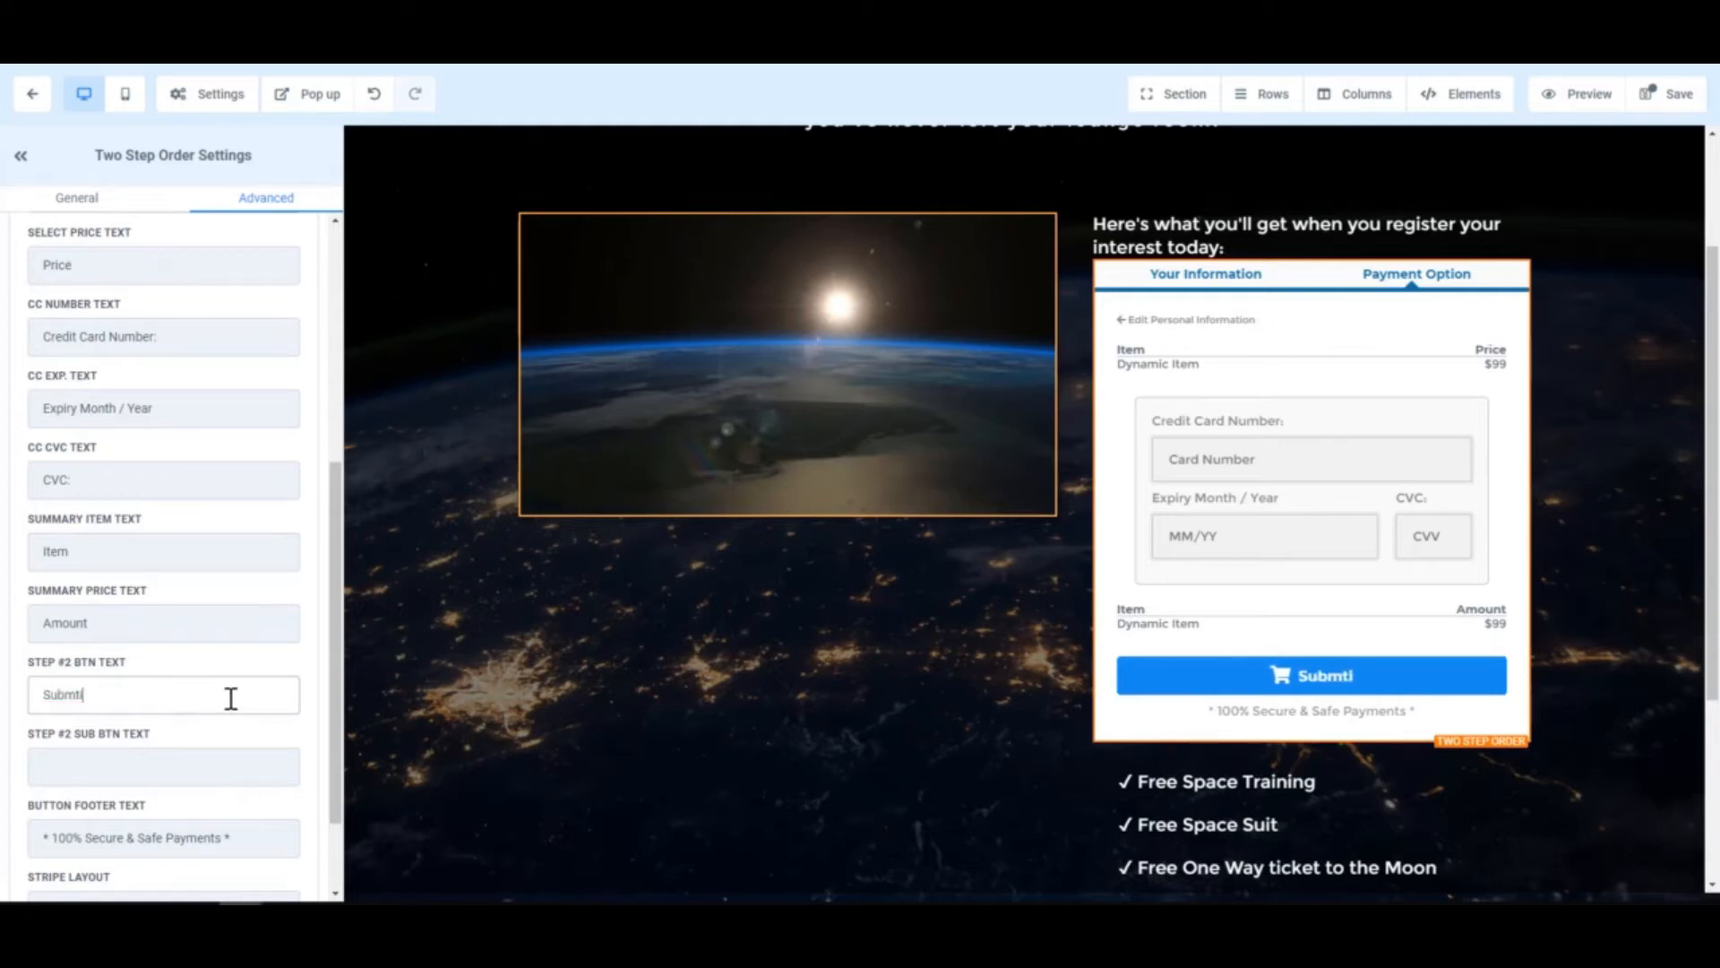
pyautogui.hotkey('ctrl', 'a')
pyautogui.press('BackSpace')
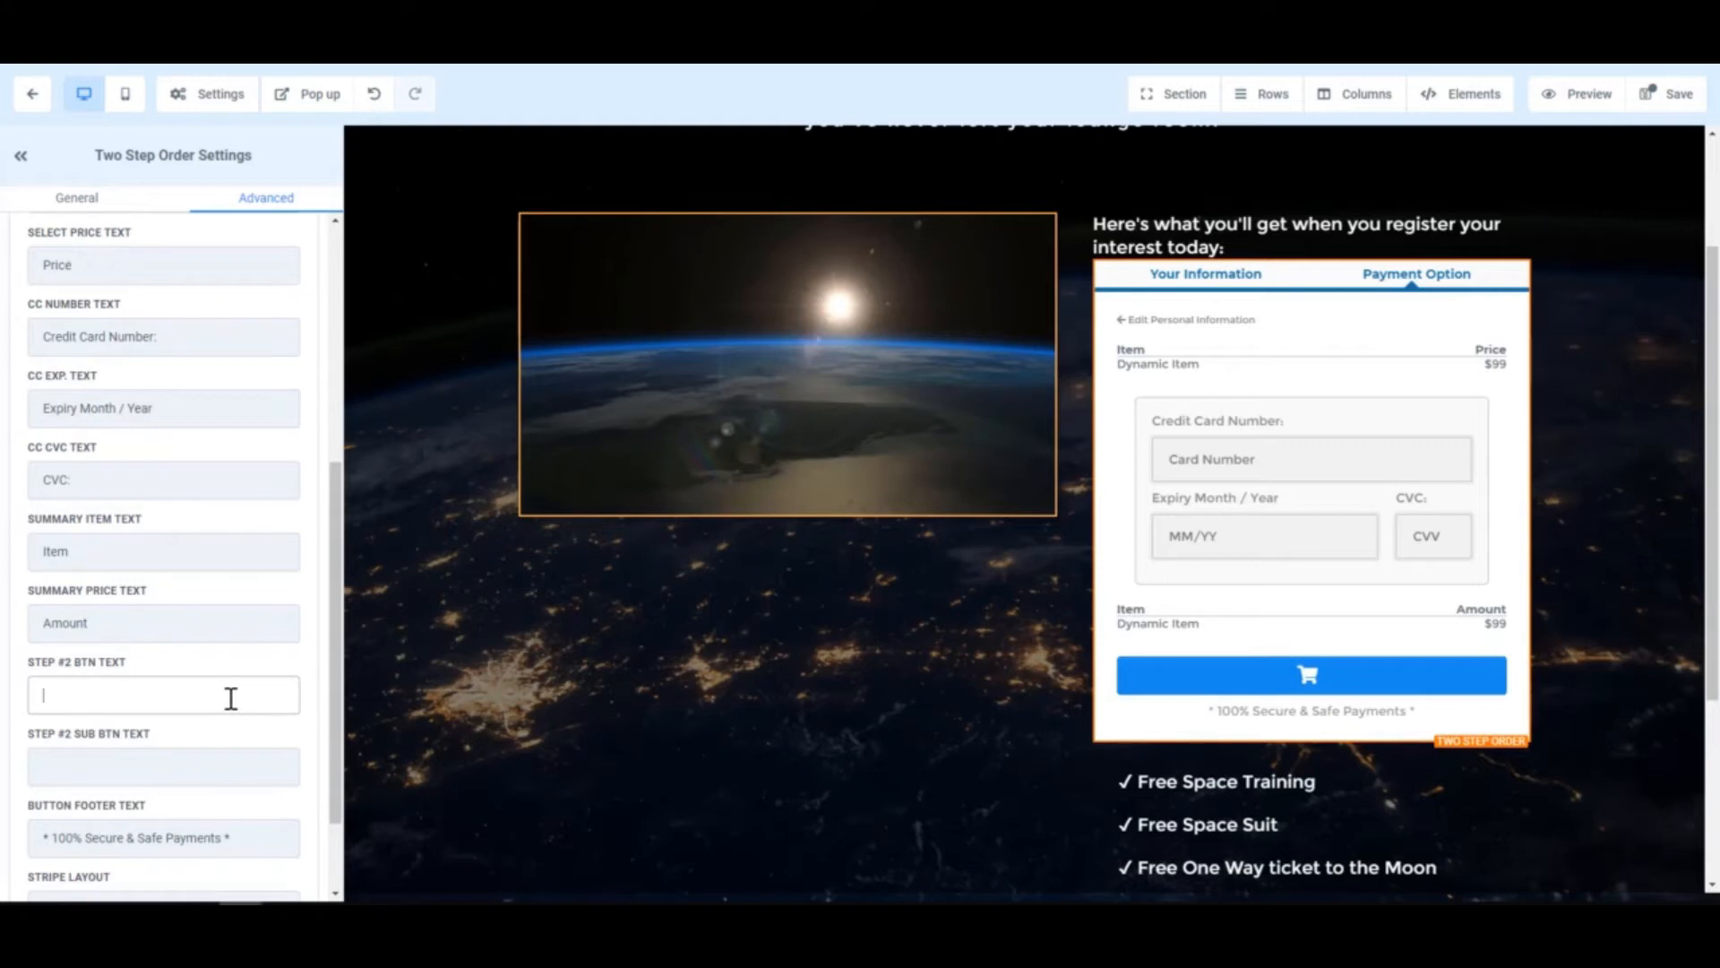
pyautogui.write('Sum')
pyautogui.press('BackSpace')
pyautogui.press('BackSpace')
pyautogui.press('BackSpace')
pyautogui.write('complete ')
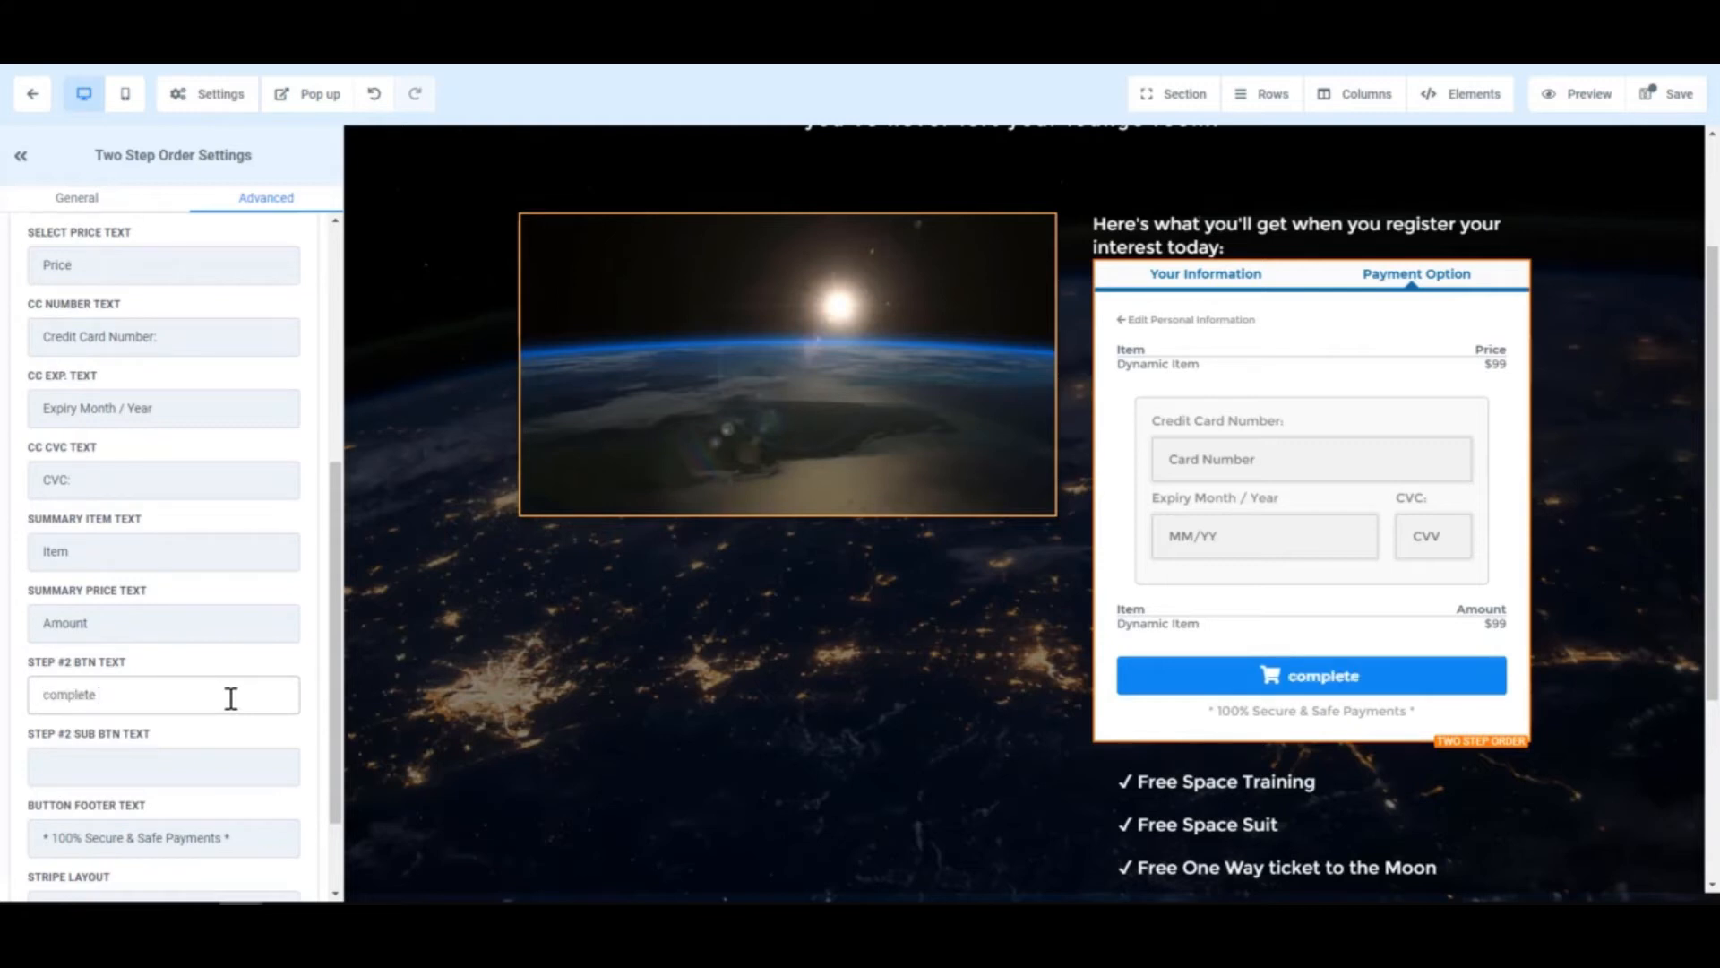
pyautogui.write('Order')
pyautogui.press('Delete')
pyautogui.write('C')
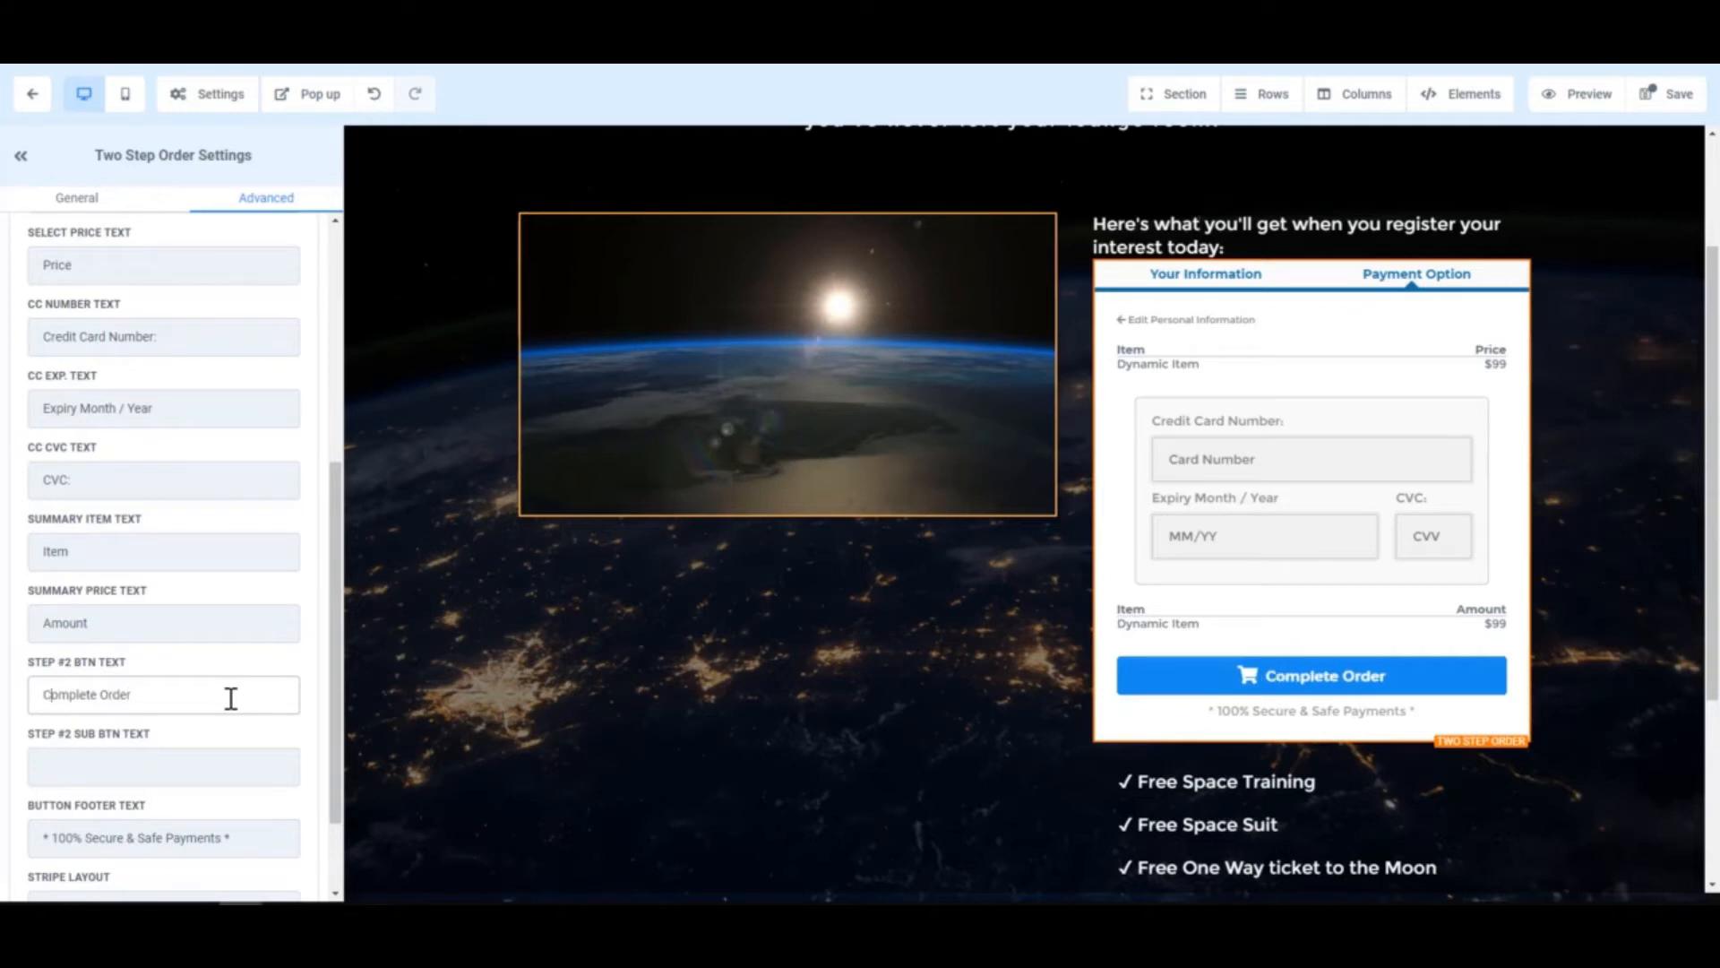
pyautogui.click(229, 768)
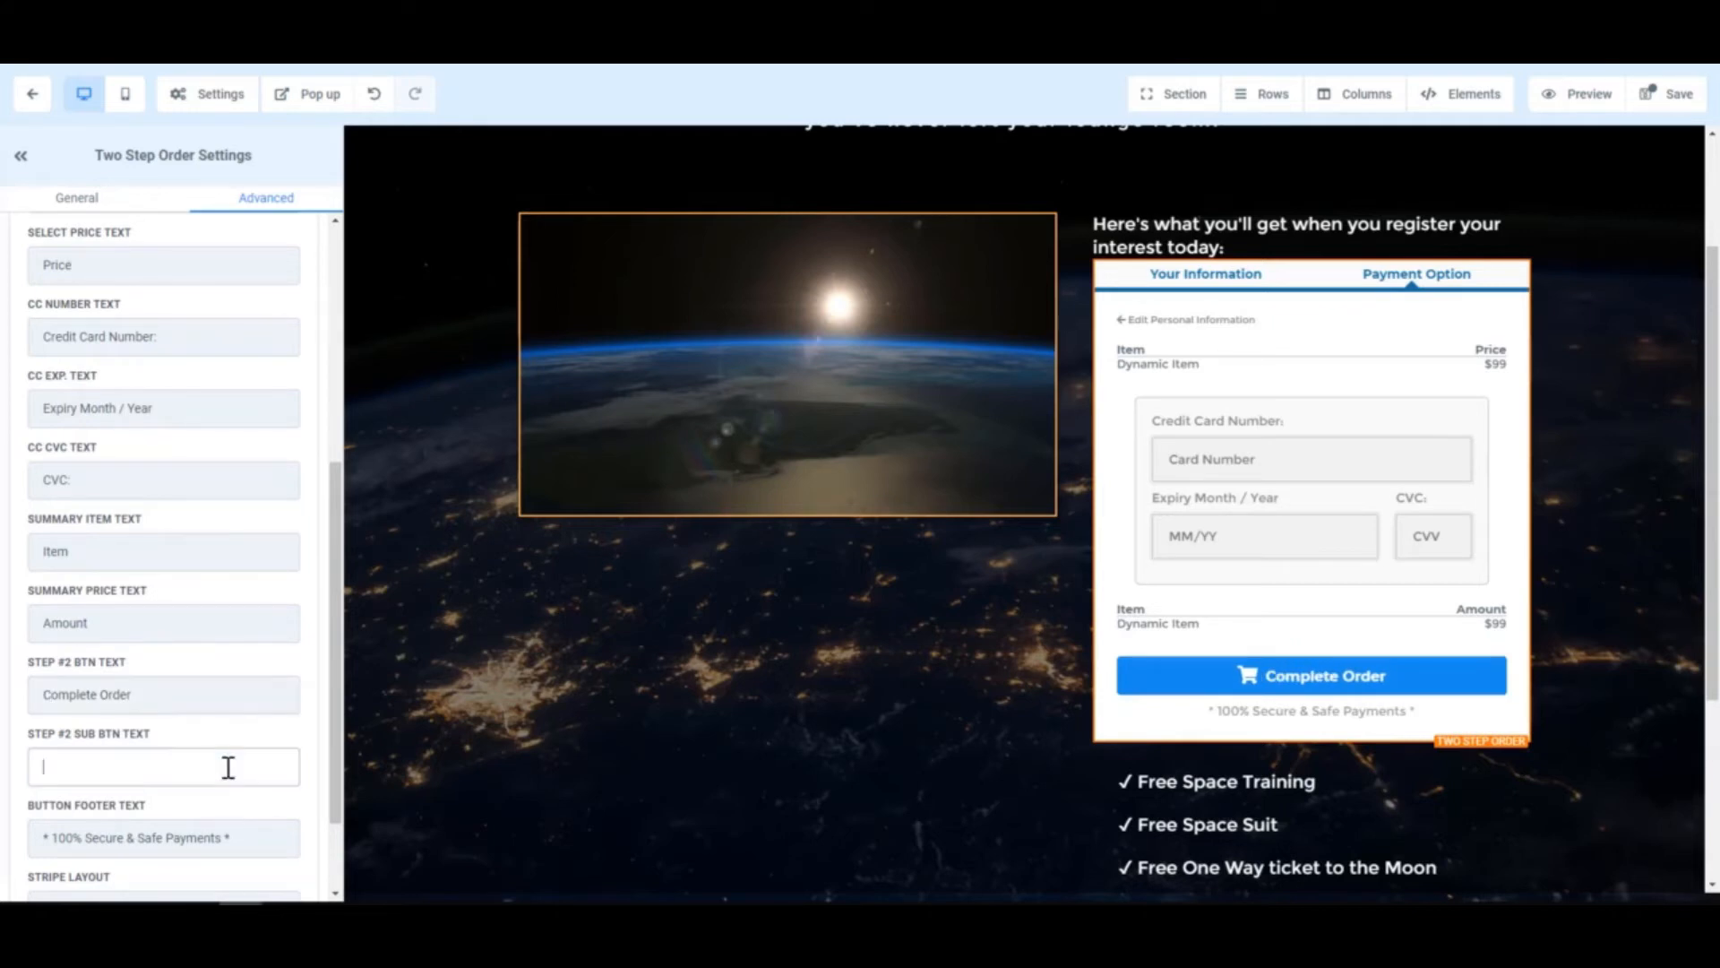
pyautogui.scroll(-2, 228, 767)
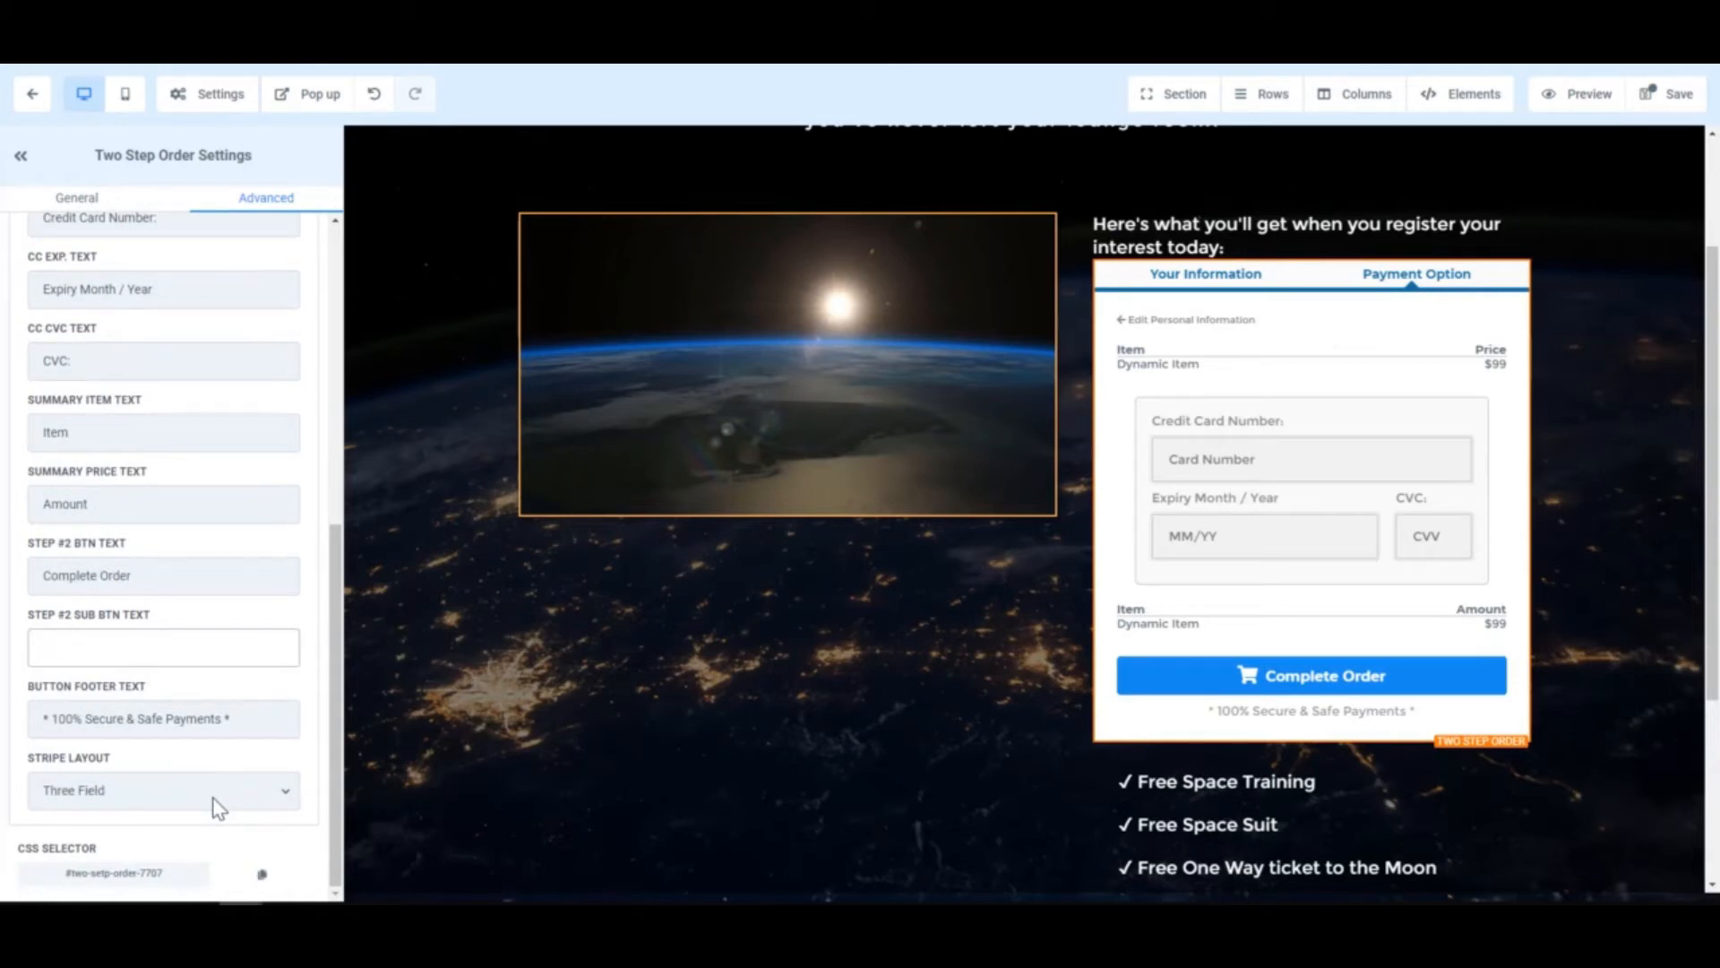
# - Try the One Field card layout, then revert the card fields to Three Field
pyautogui.click(215, 800)
pyautogui.click(213, 792)
pyautogui.click(161, 795)
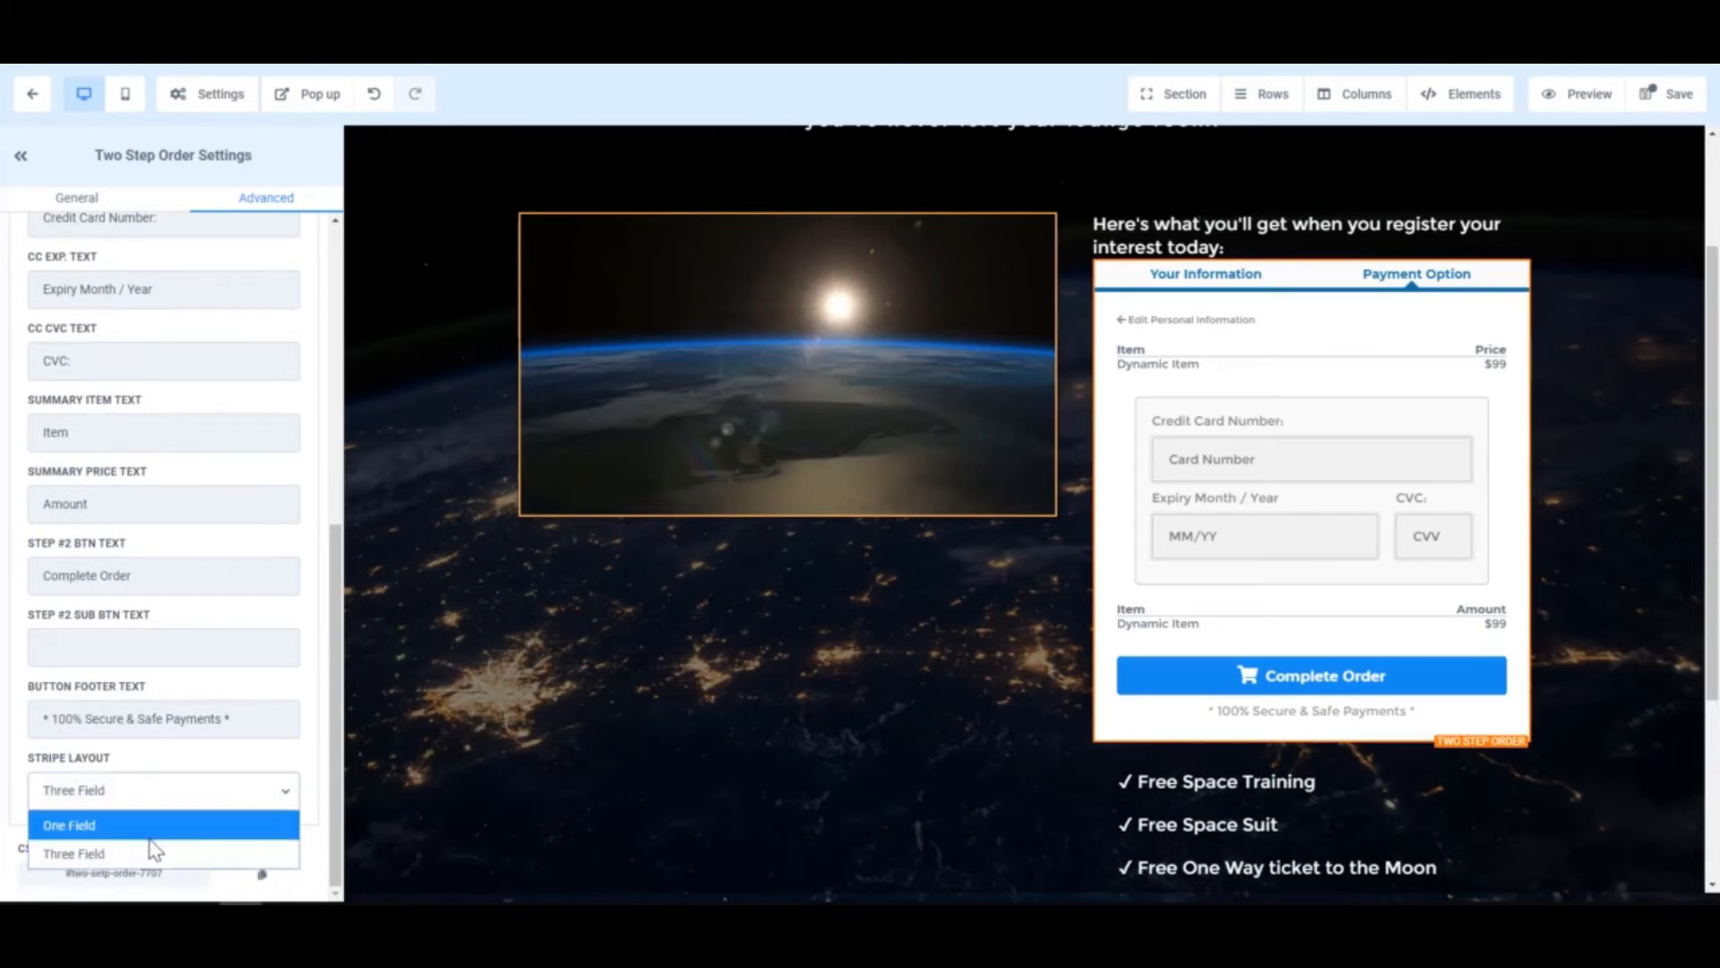
pyautogui.click(150, 826)
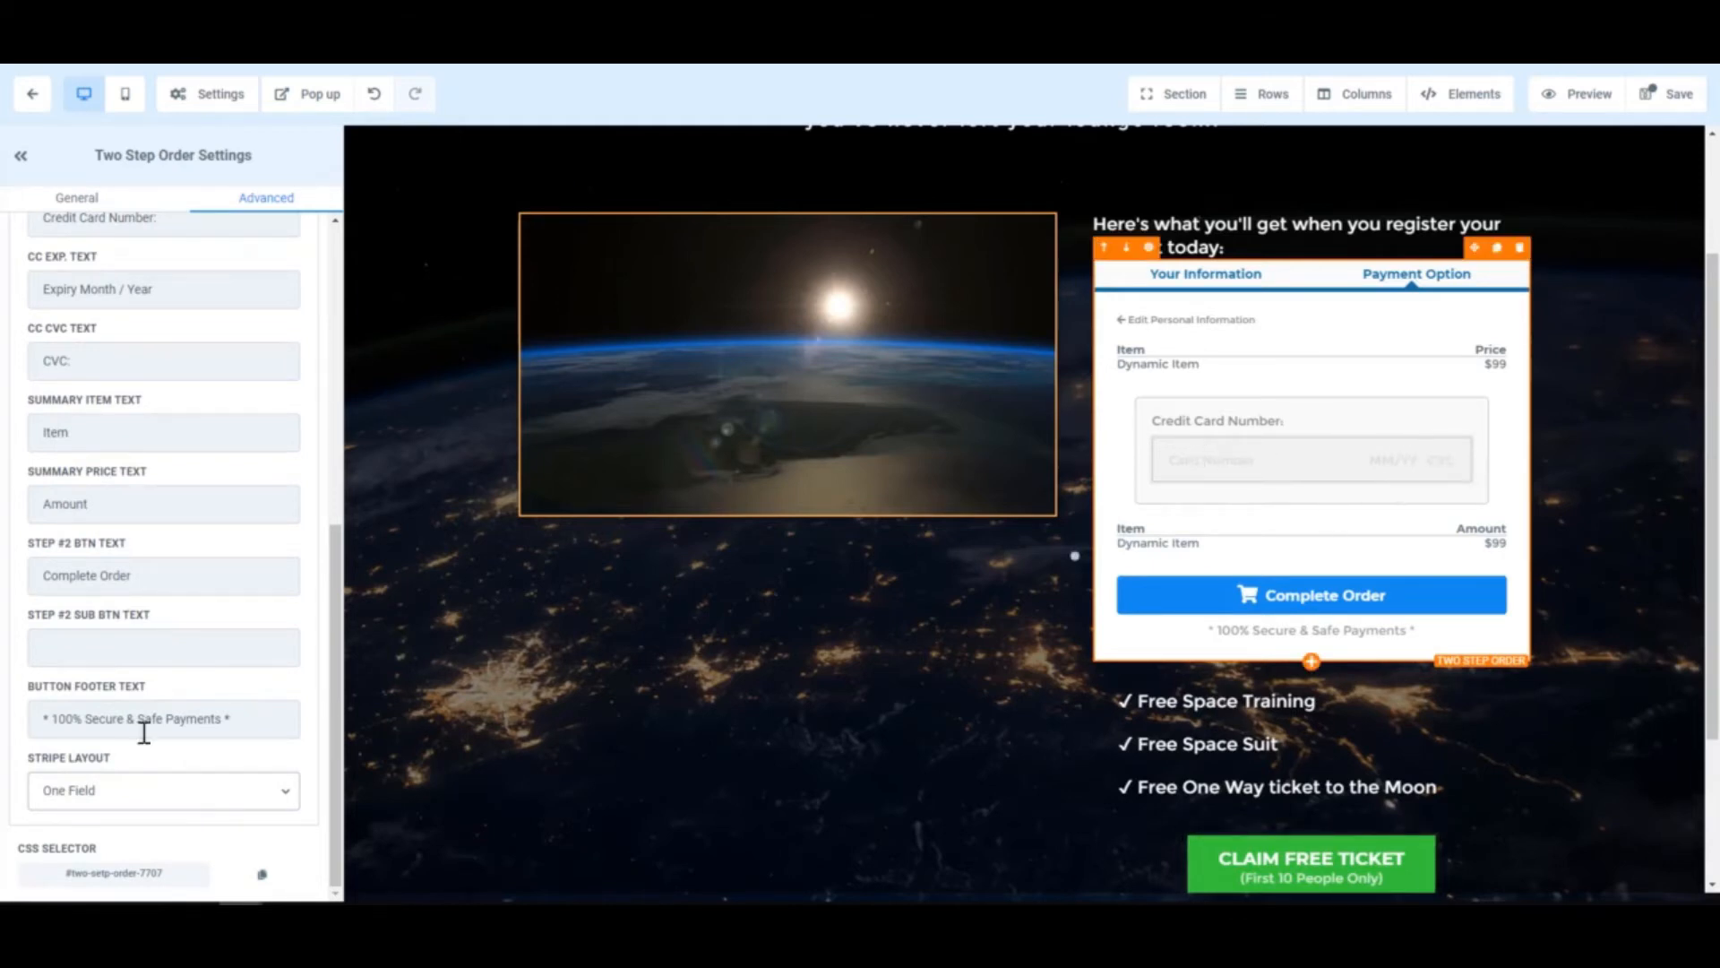
pyautogui.click(131, 790)
pyautogui.click(82, 857)
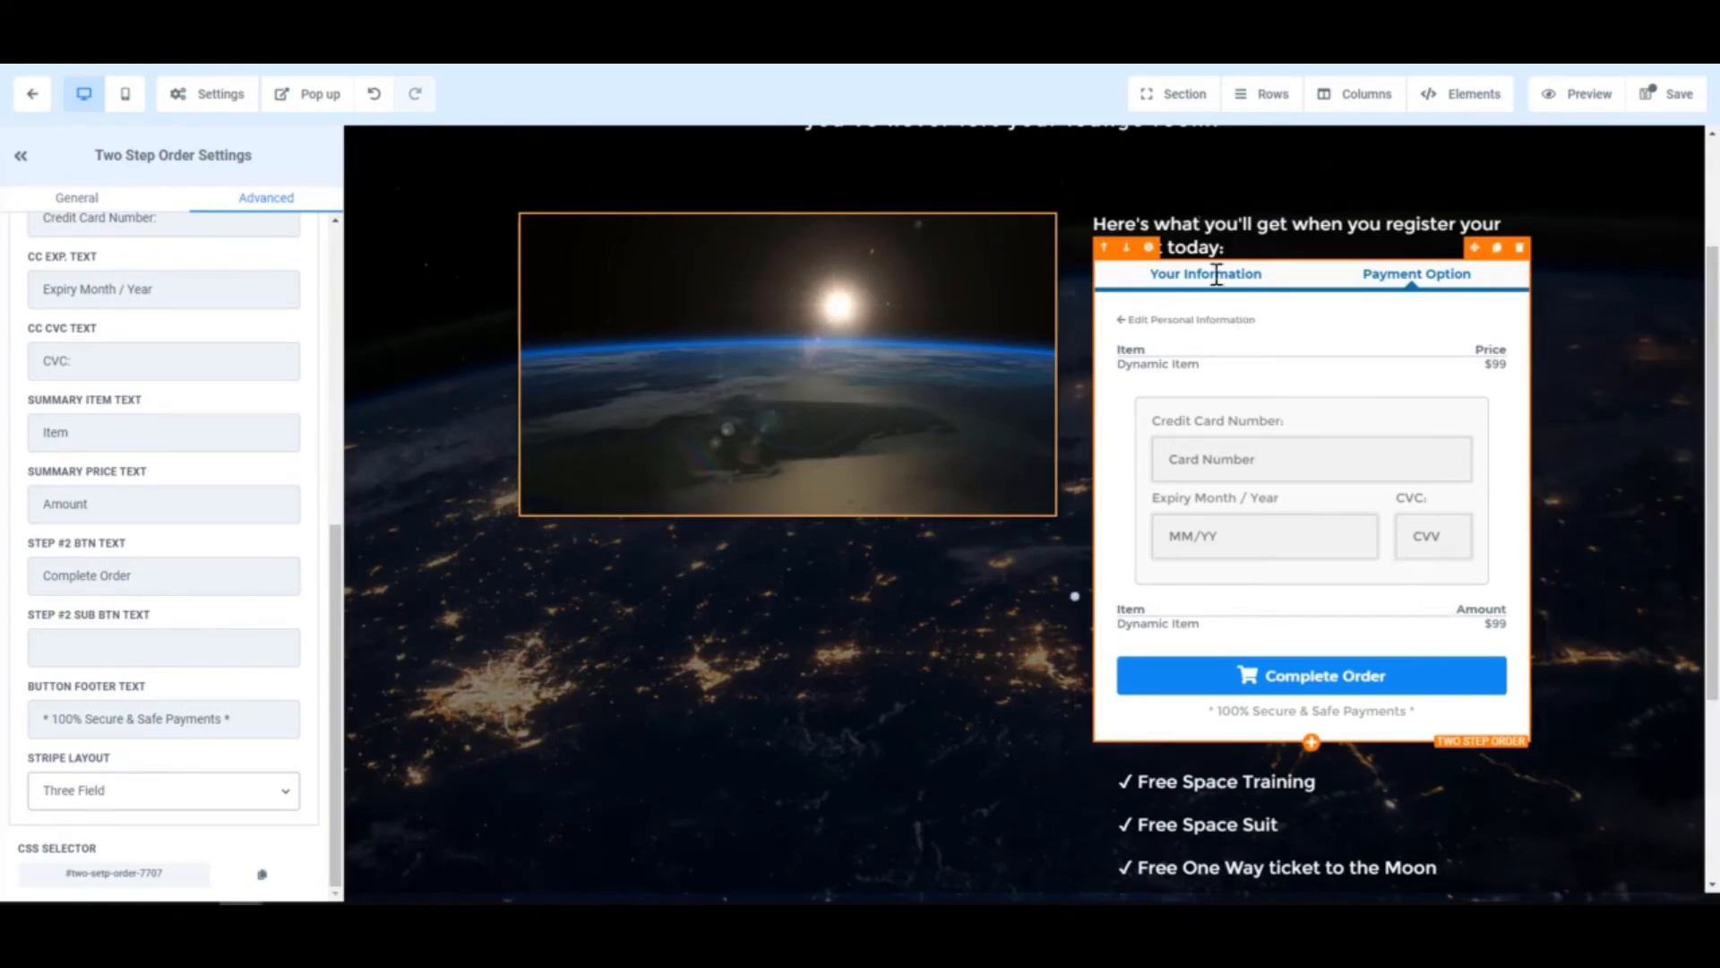
# - Switch between the Step #1 and Step #2 previews, ending on Your Information
pyautogui.scroll(6, 67, 321)
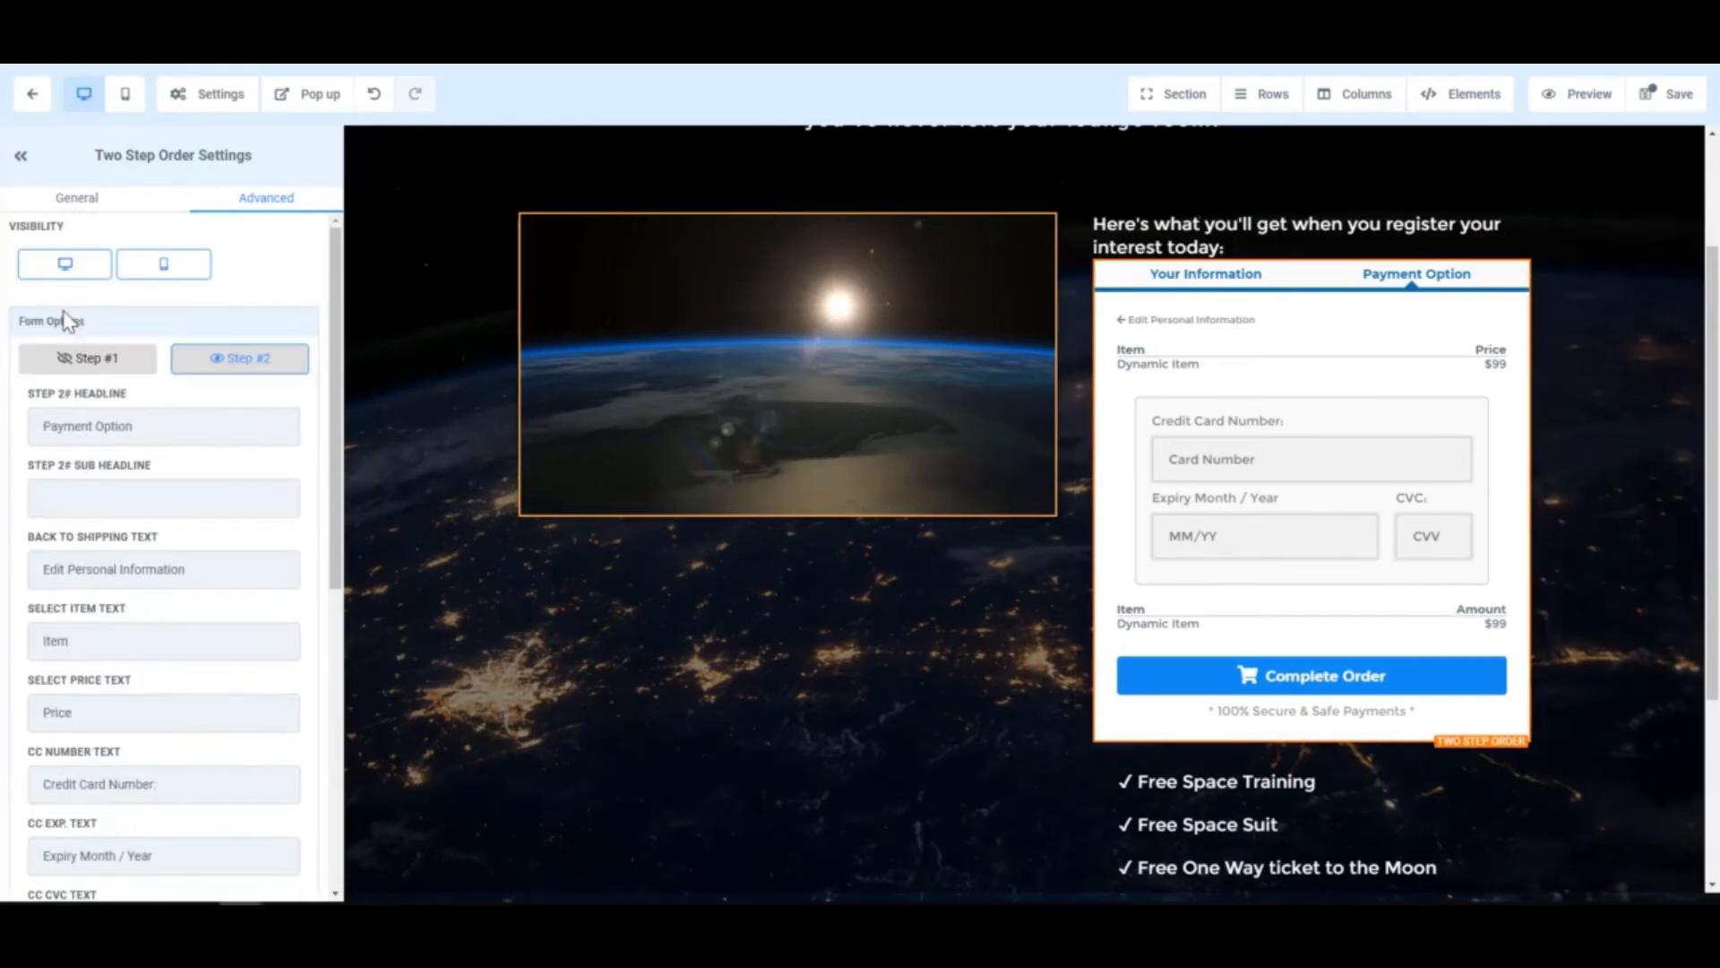
pyautogui.click(85, 362)
pyautogui.click(244, 363)
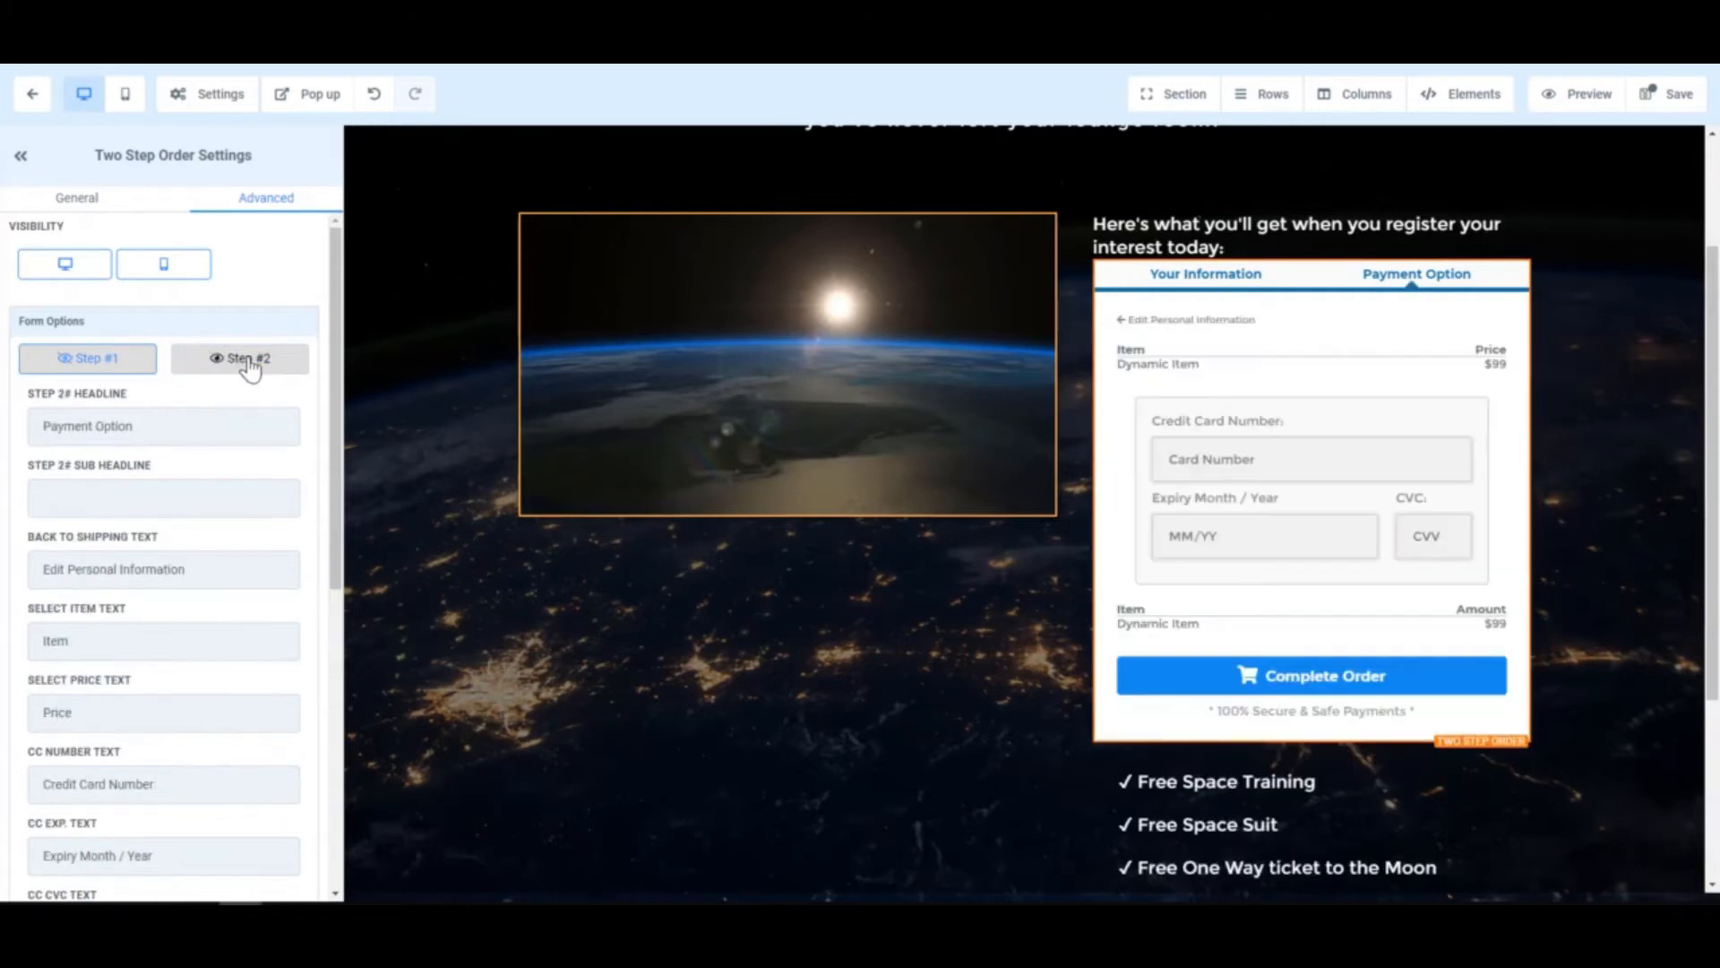
pyautogui.click(85, 363)
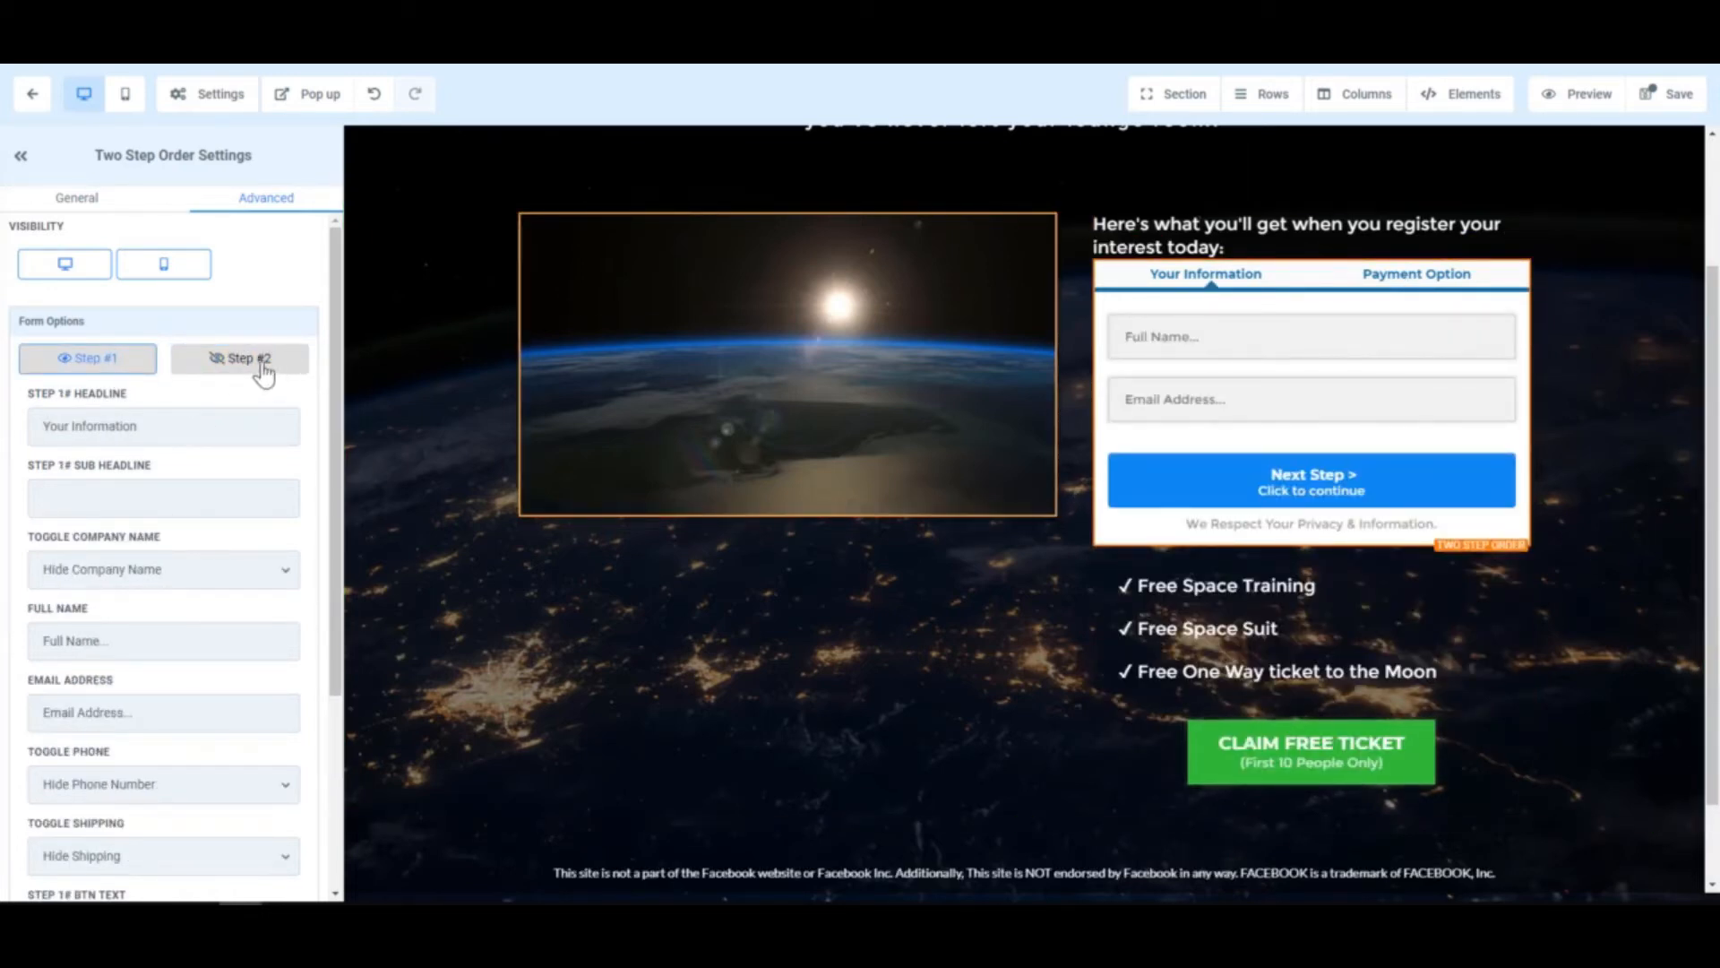
pyautogui.scroll(-3, 158, 626)
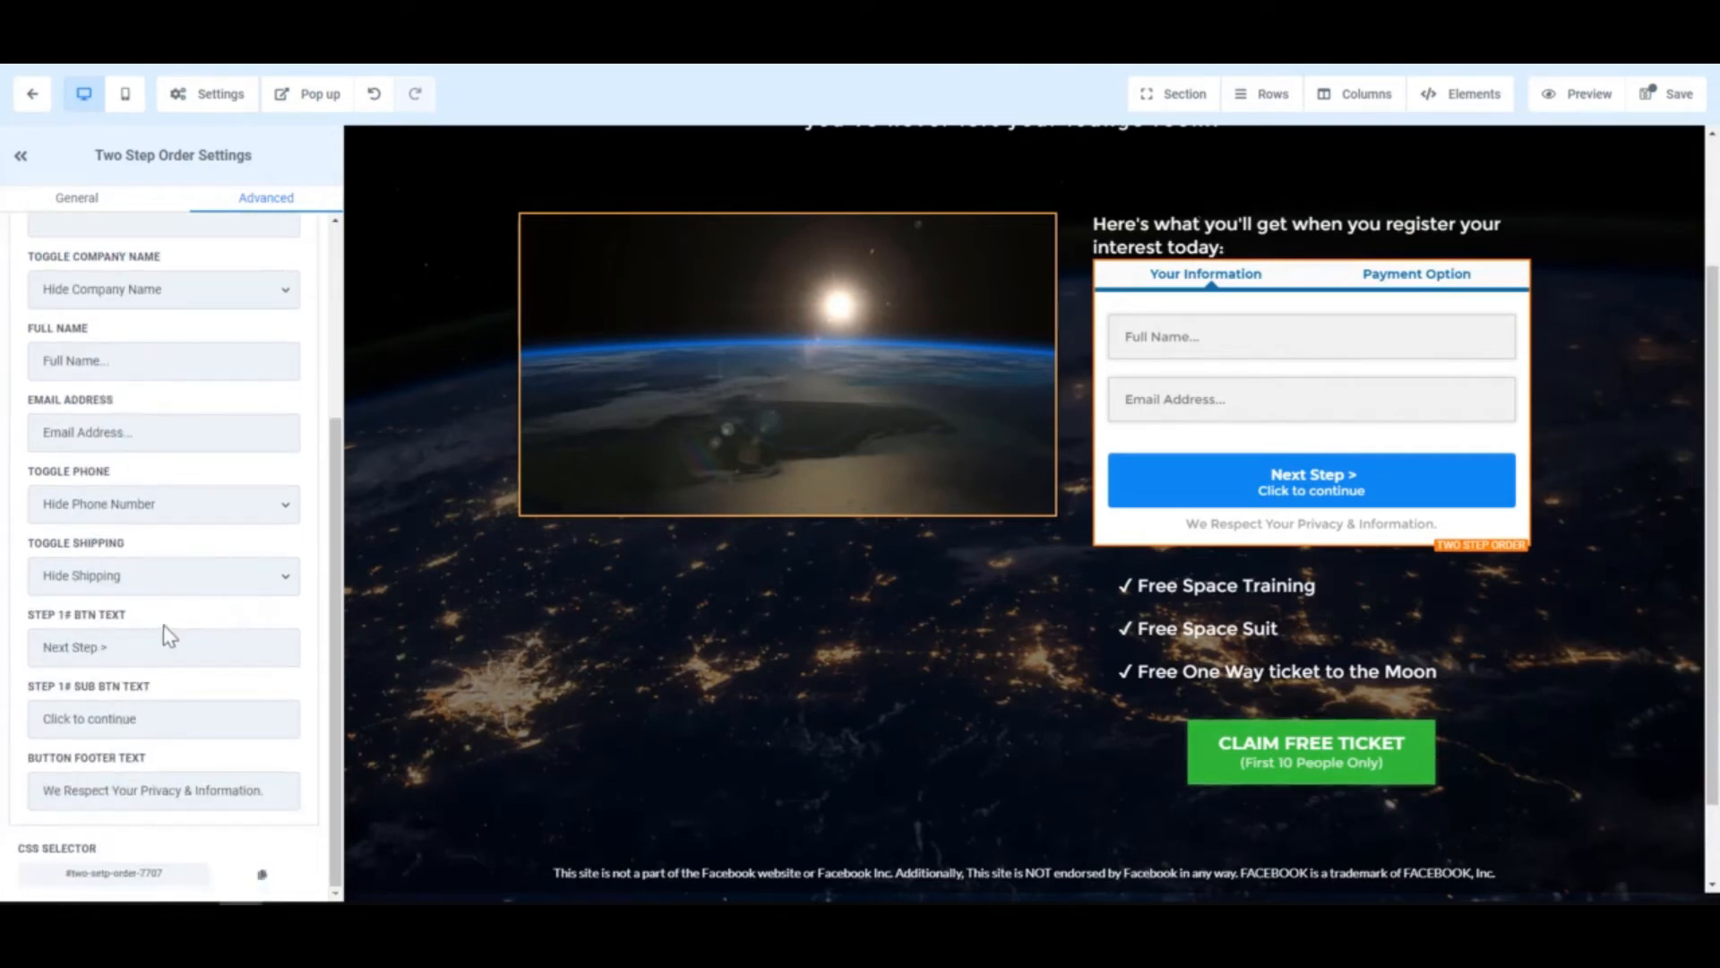
pyautogui.scroll(3, 193, 626)
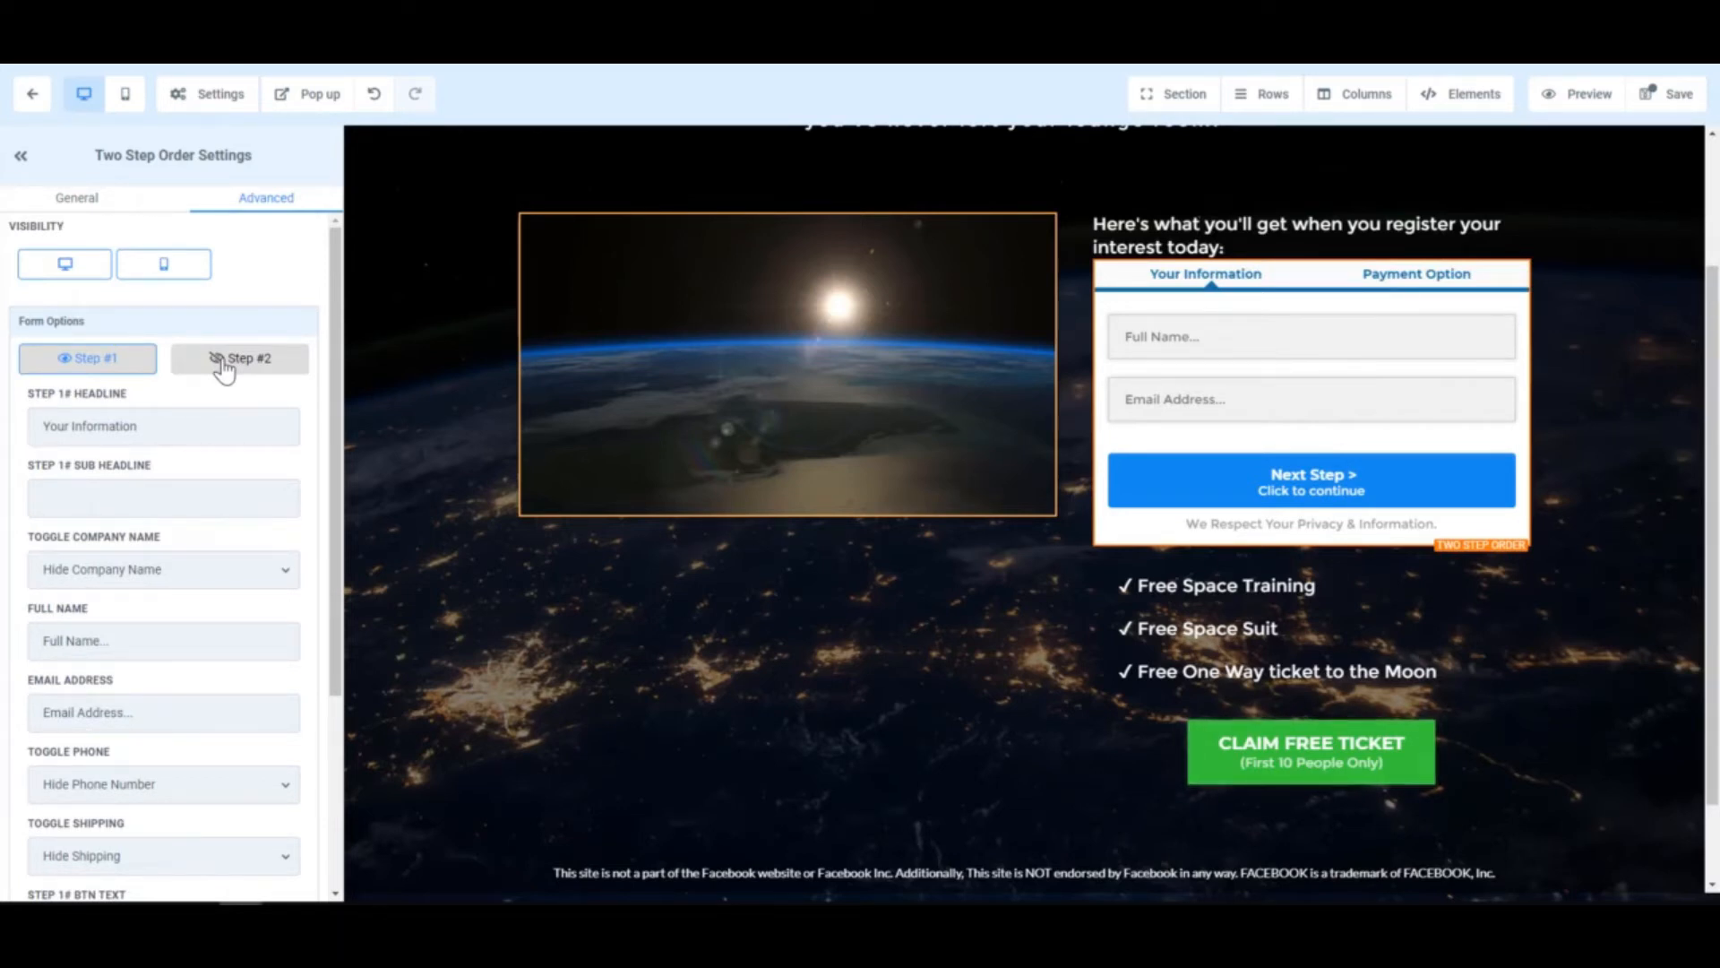
pyautogui.click(221, 360)
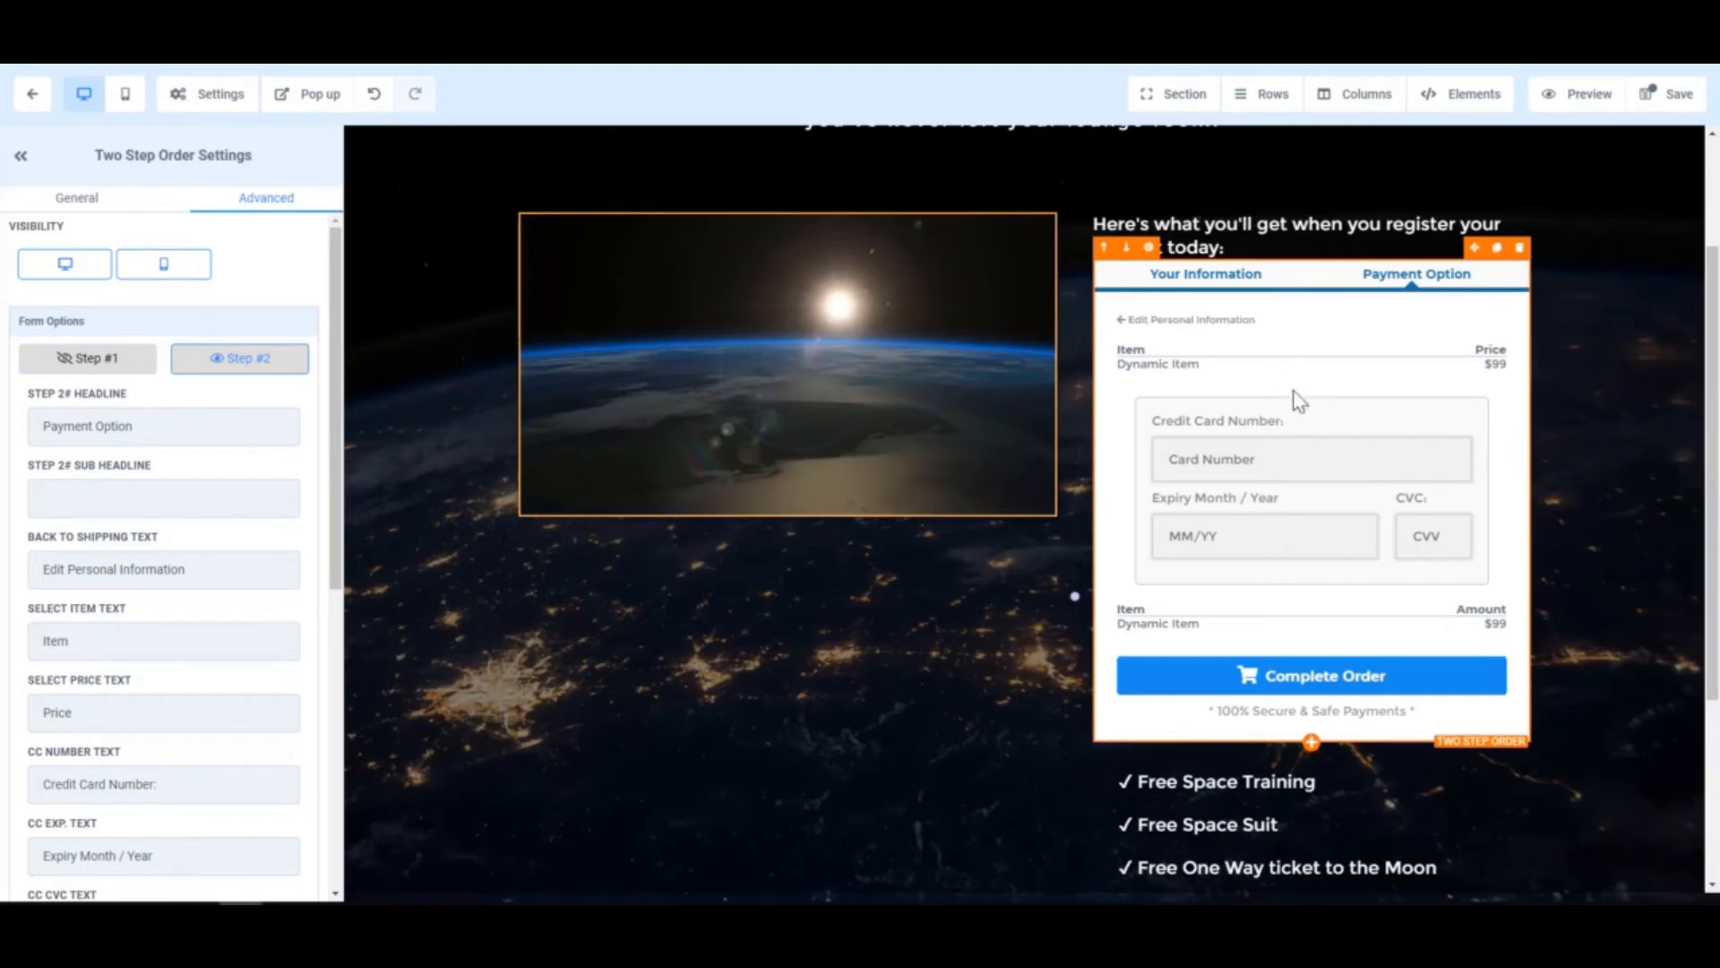
pyautogui.click(92, 363)
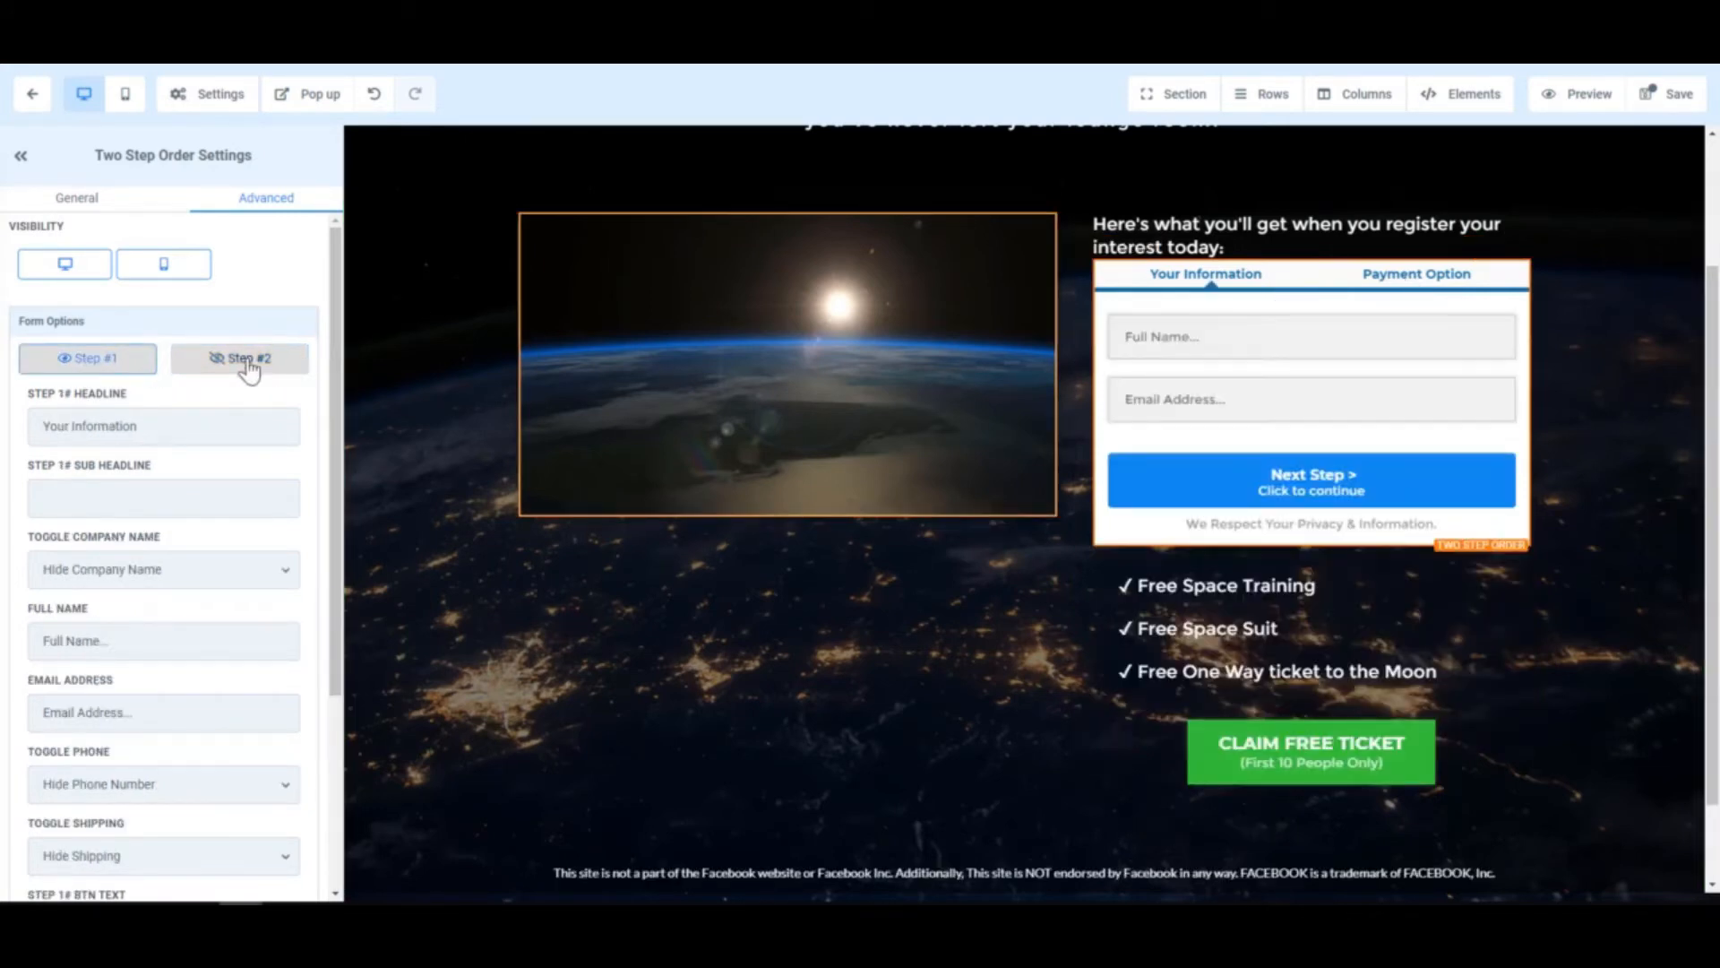
pyautogui.click(238, 357)
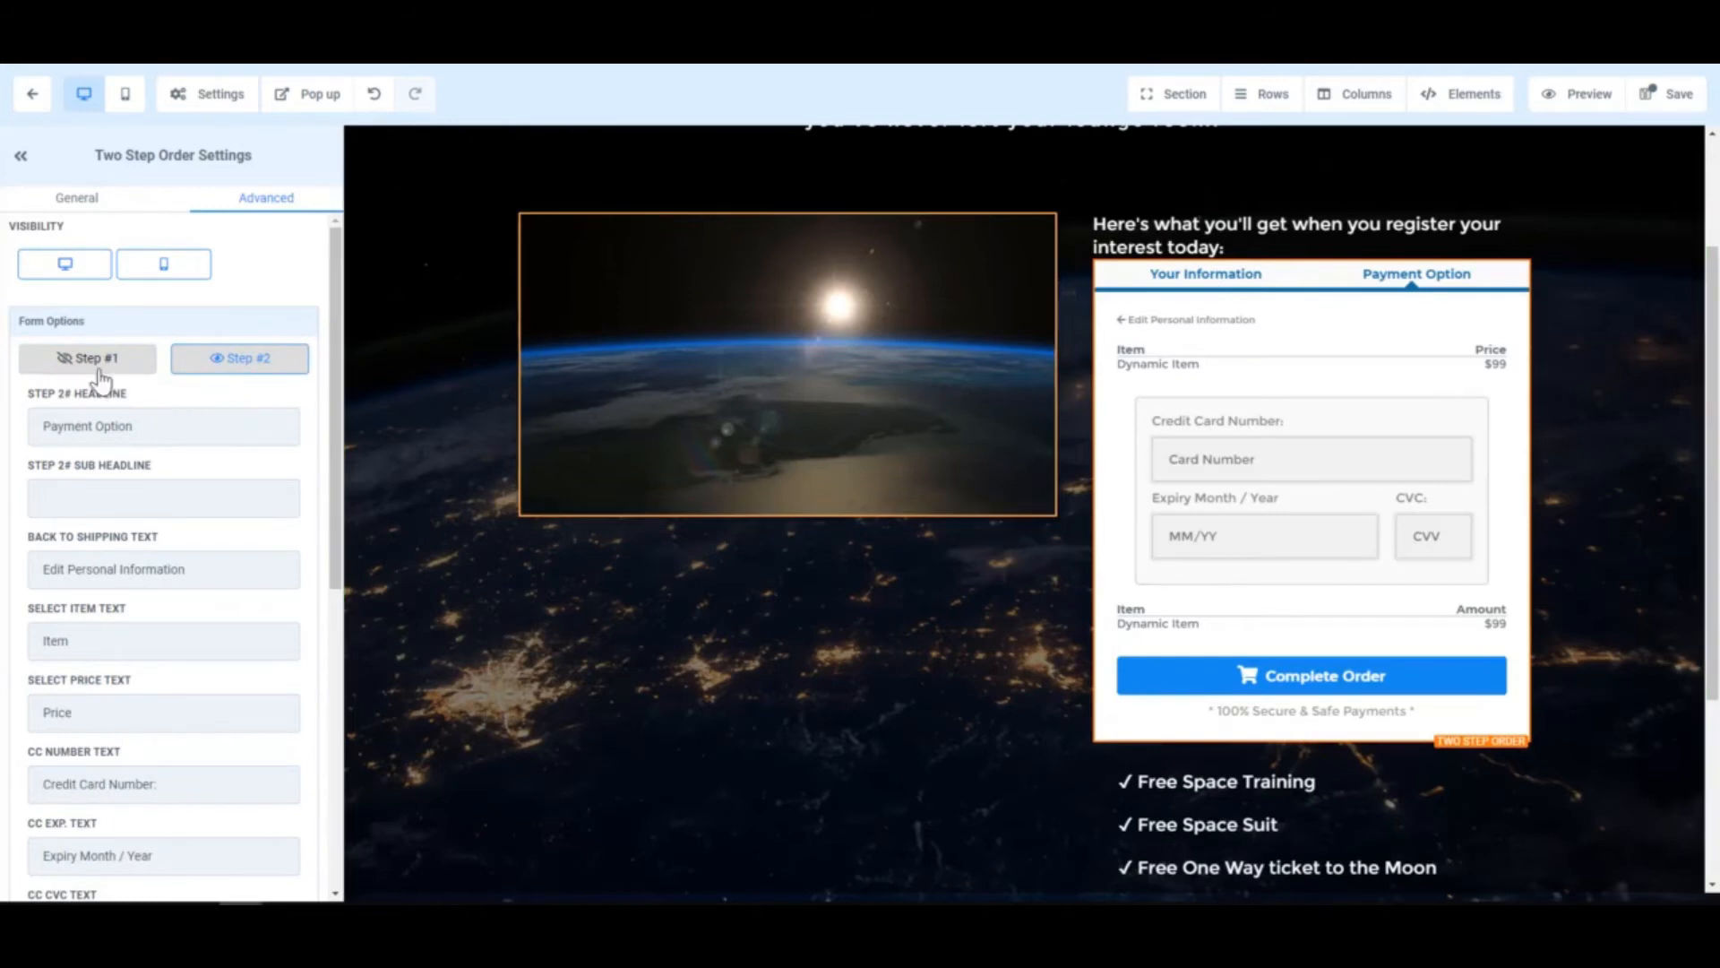
pyautogui.click(94, 362)
pyautogui.scroll(2, 1125, 349)
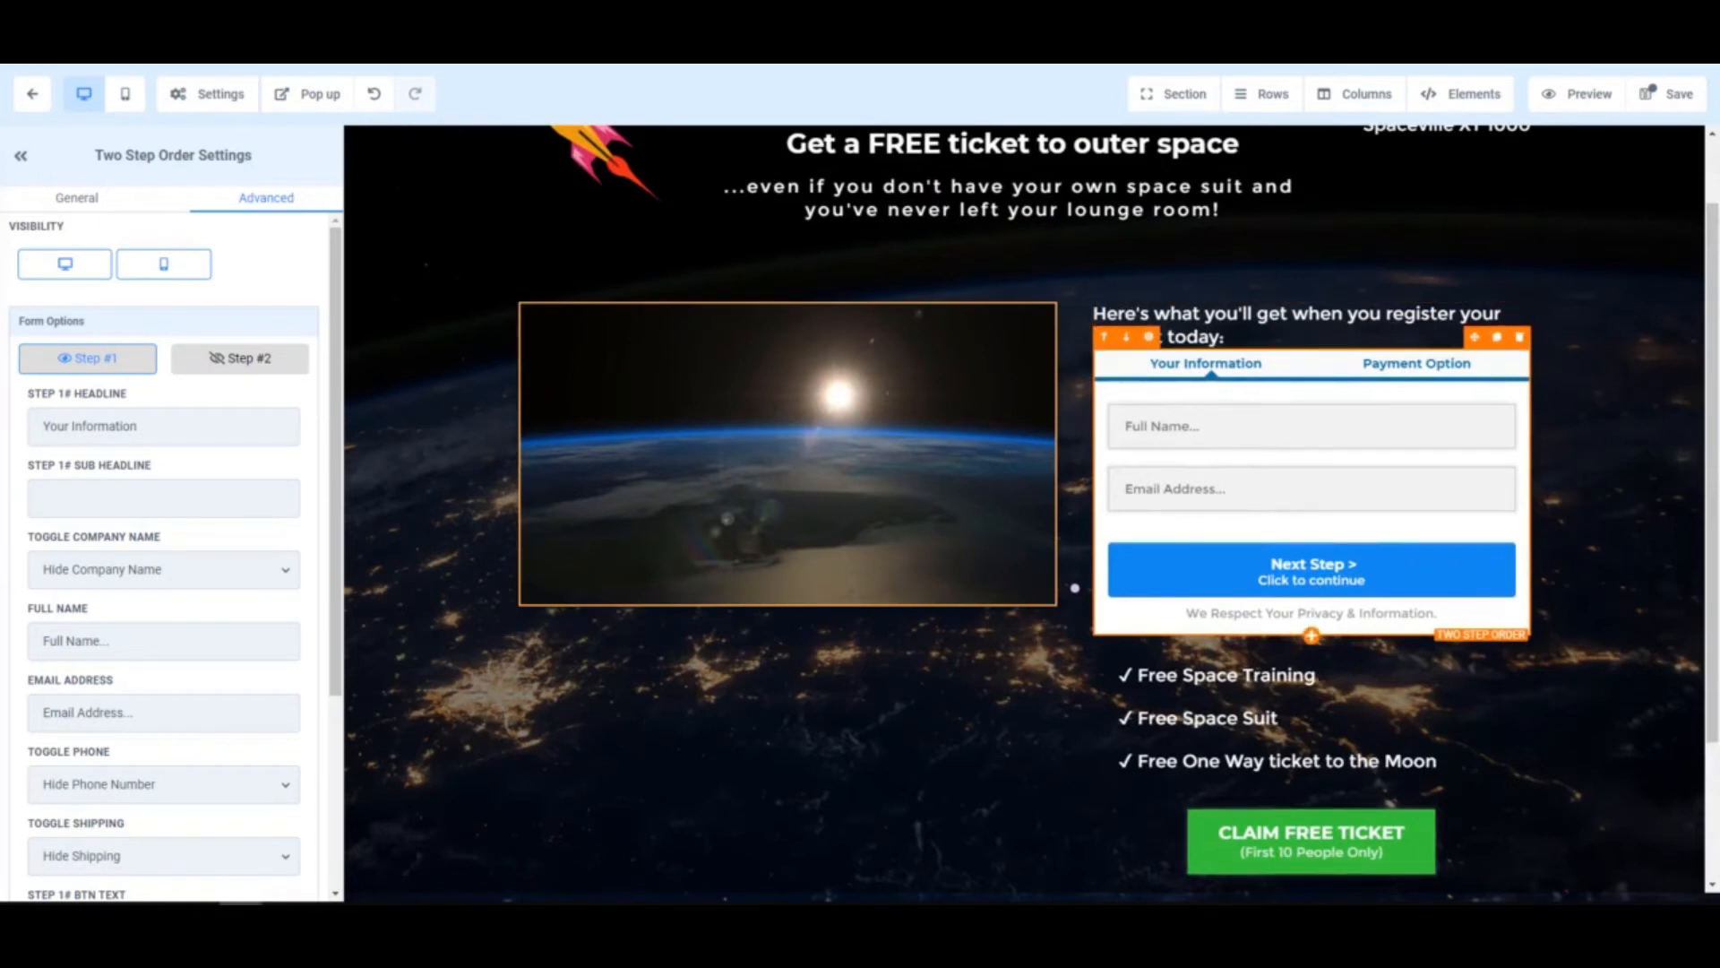
# - Move the sub-headline and bullet list under the video and delete the Claim Free Ticket button
pyautogui.click(1451, 310)
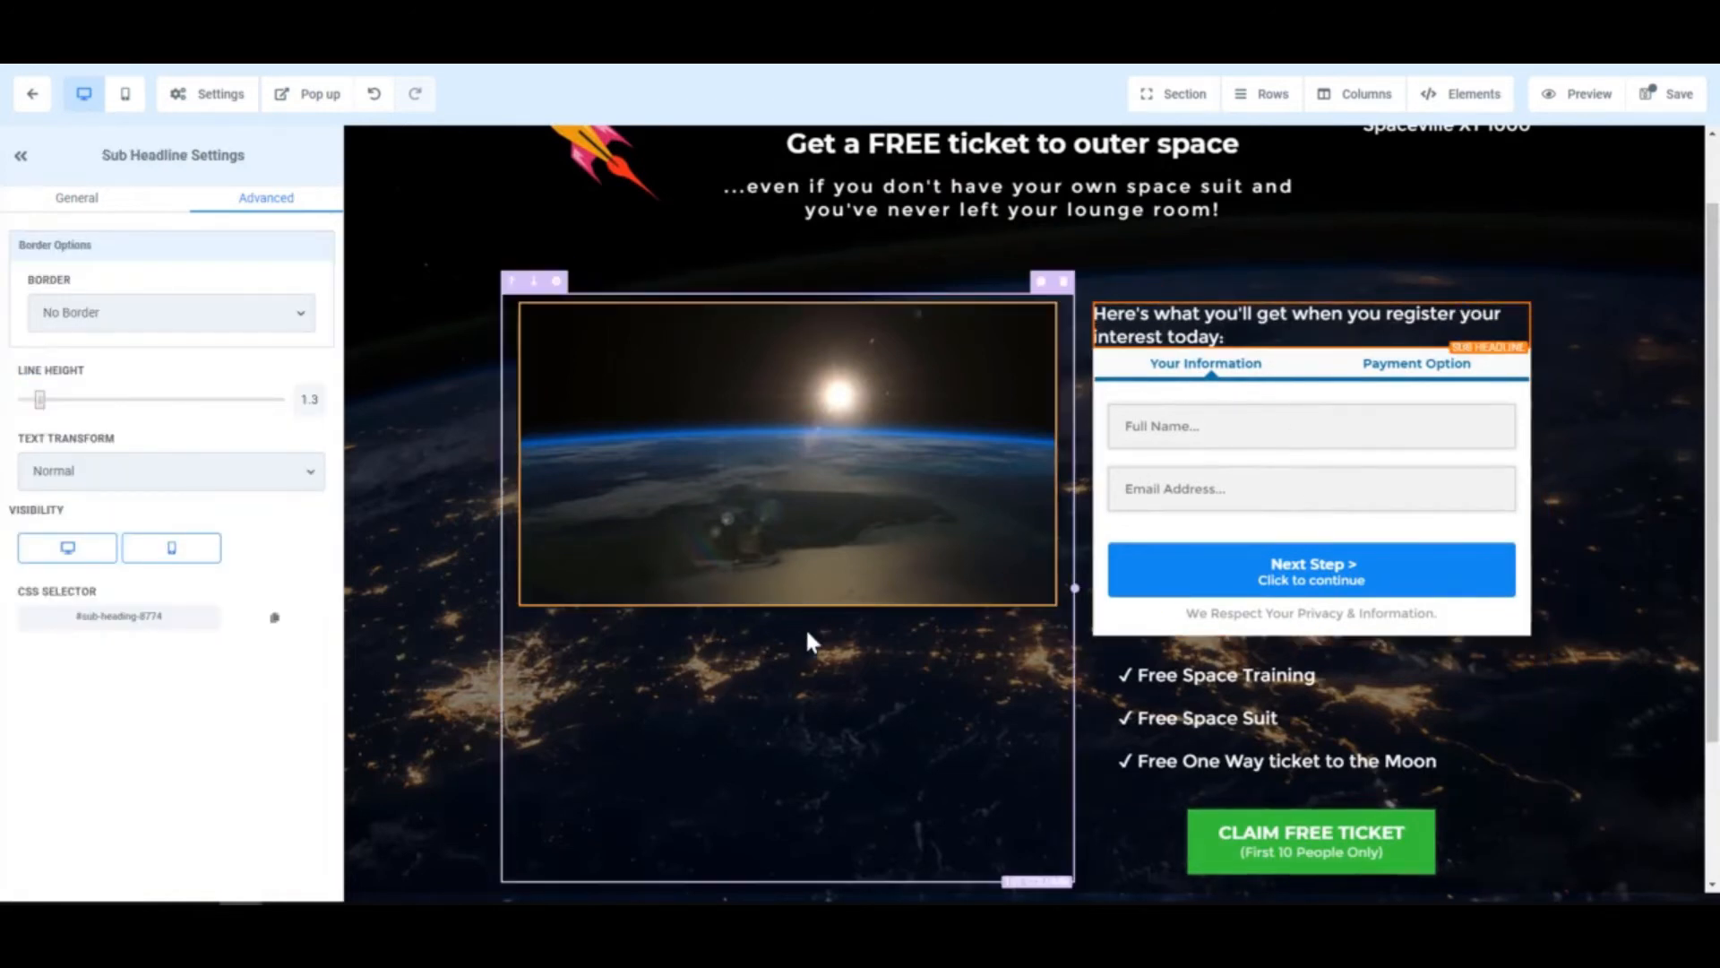
pyautogui.click(1494, 303)
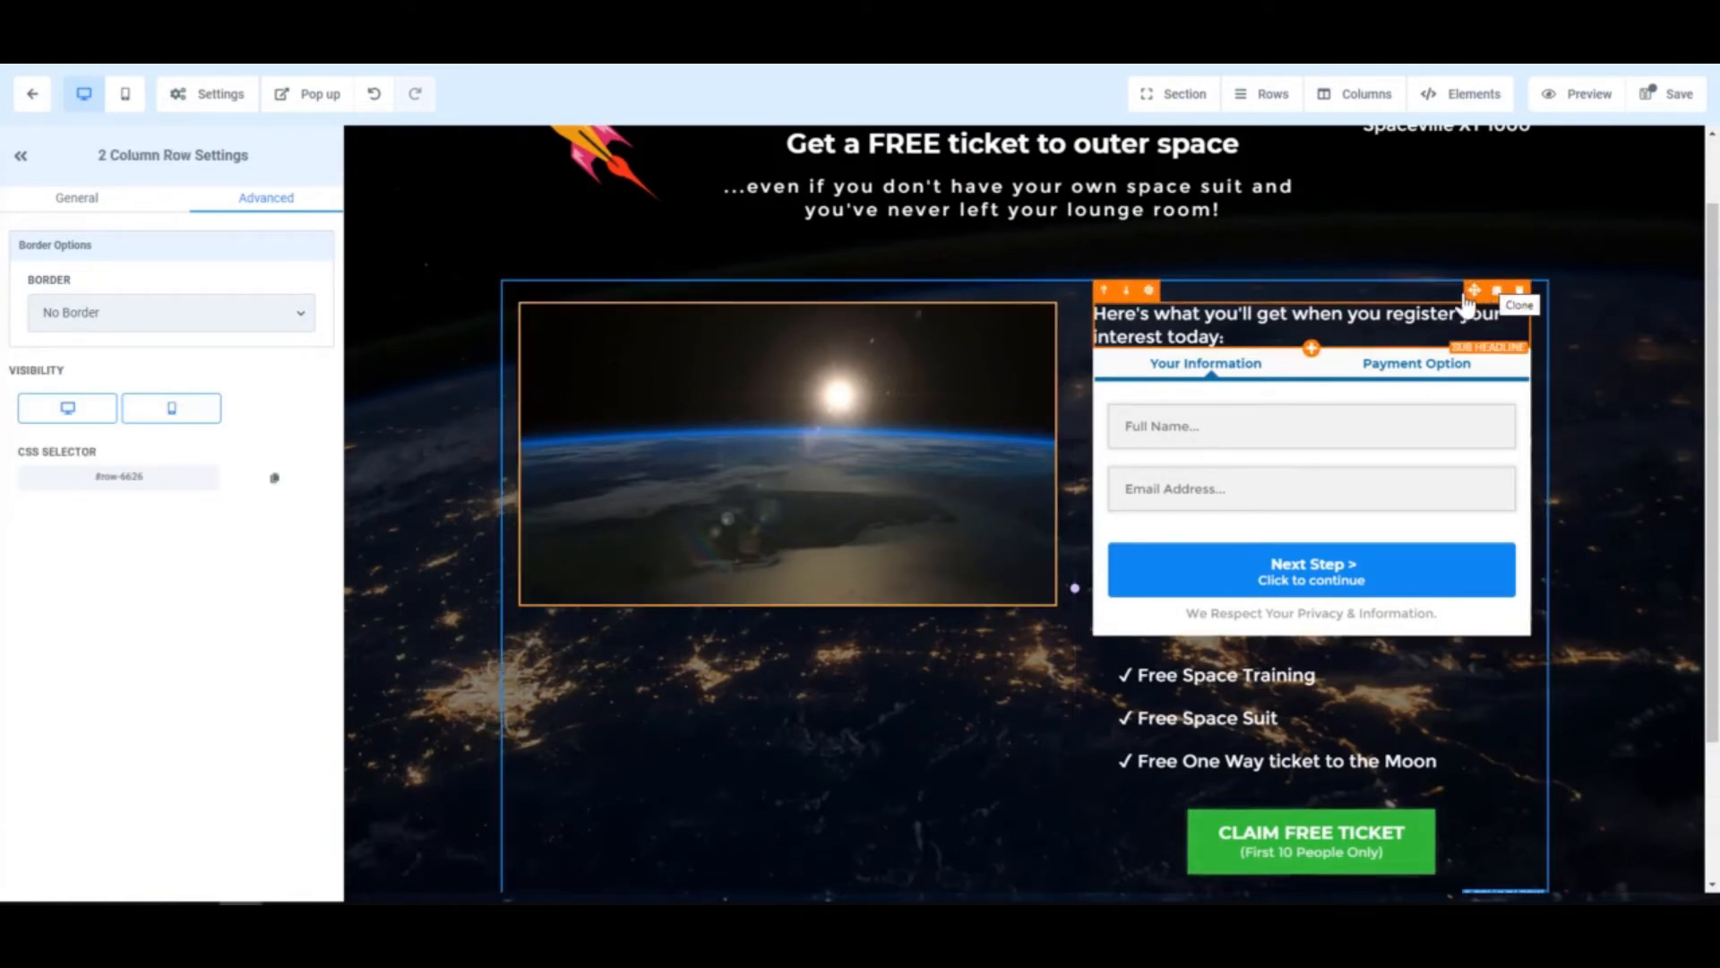
pyautogui.moveTo(1476, 297); pyautogui.dragTo(831, 717)
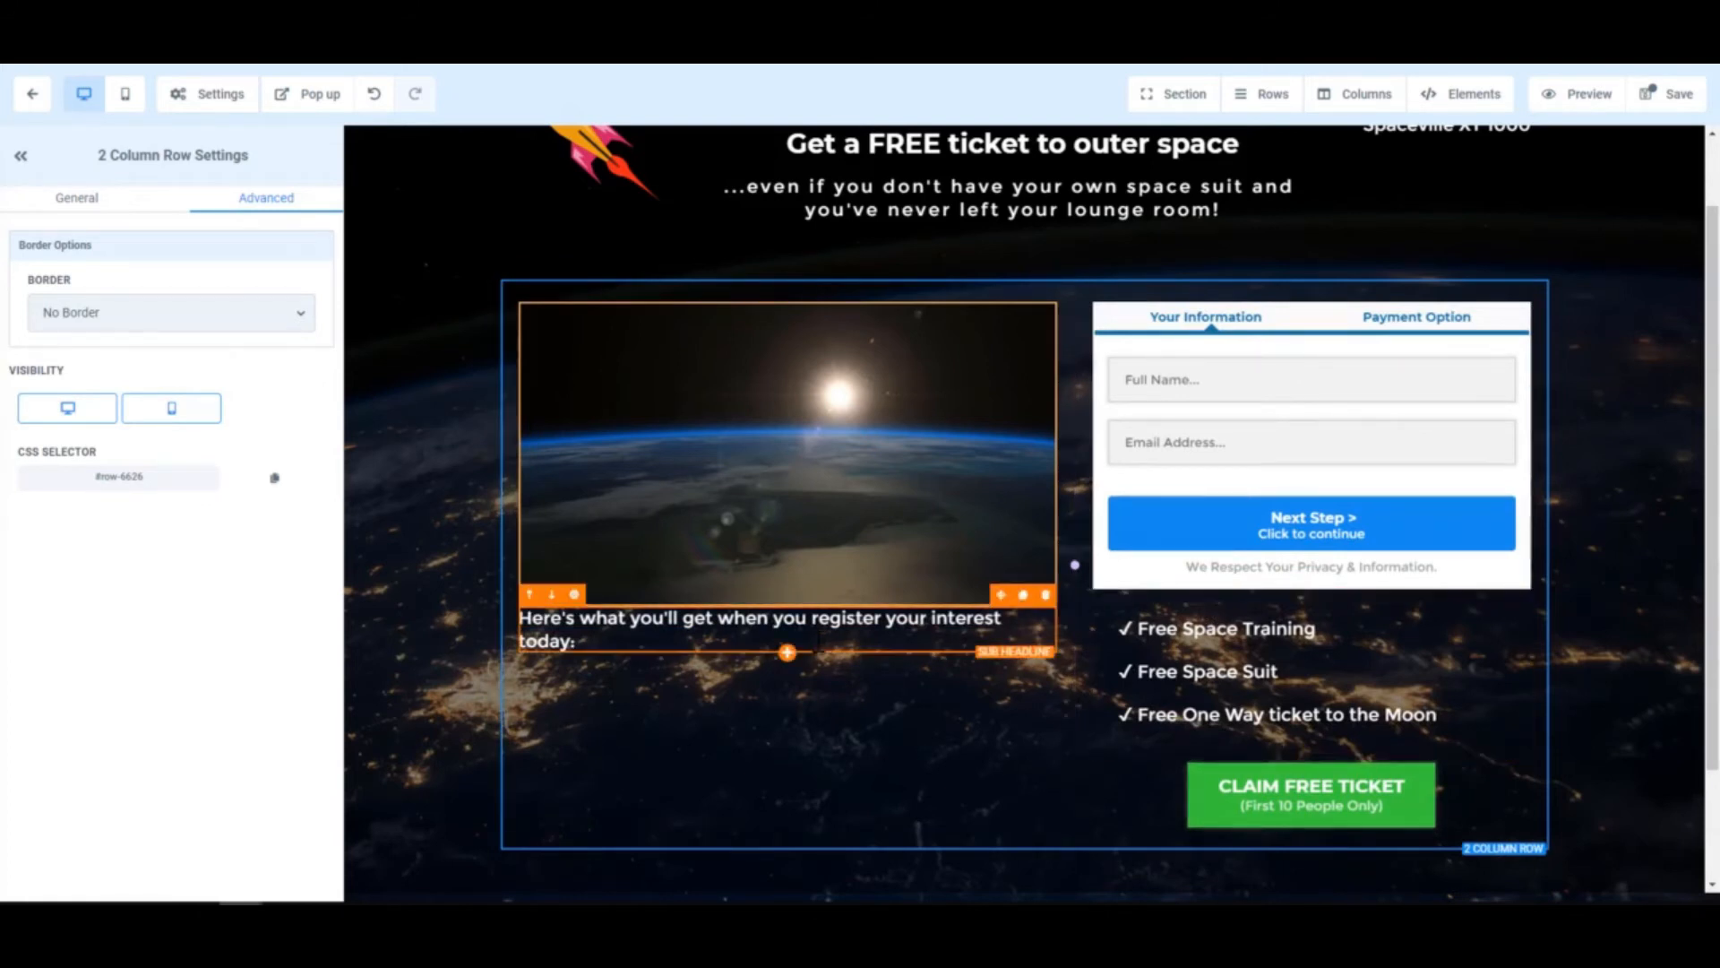
pyautogui.click(1205, 639)
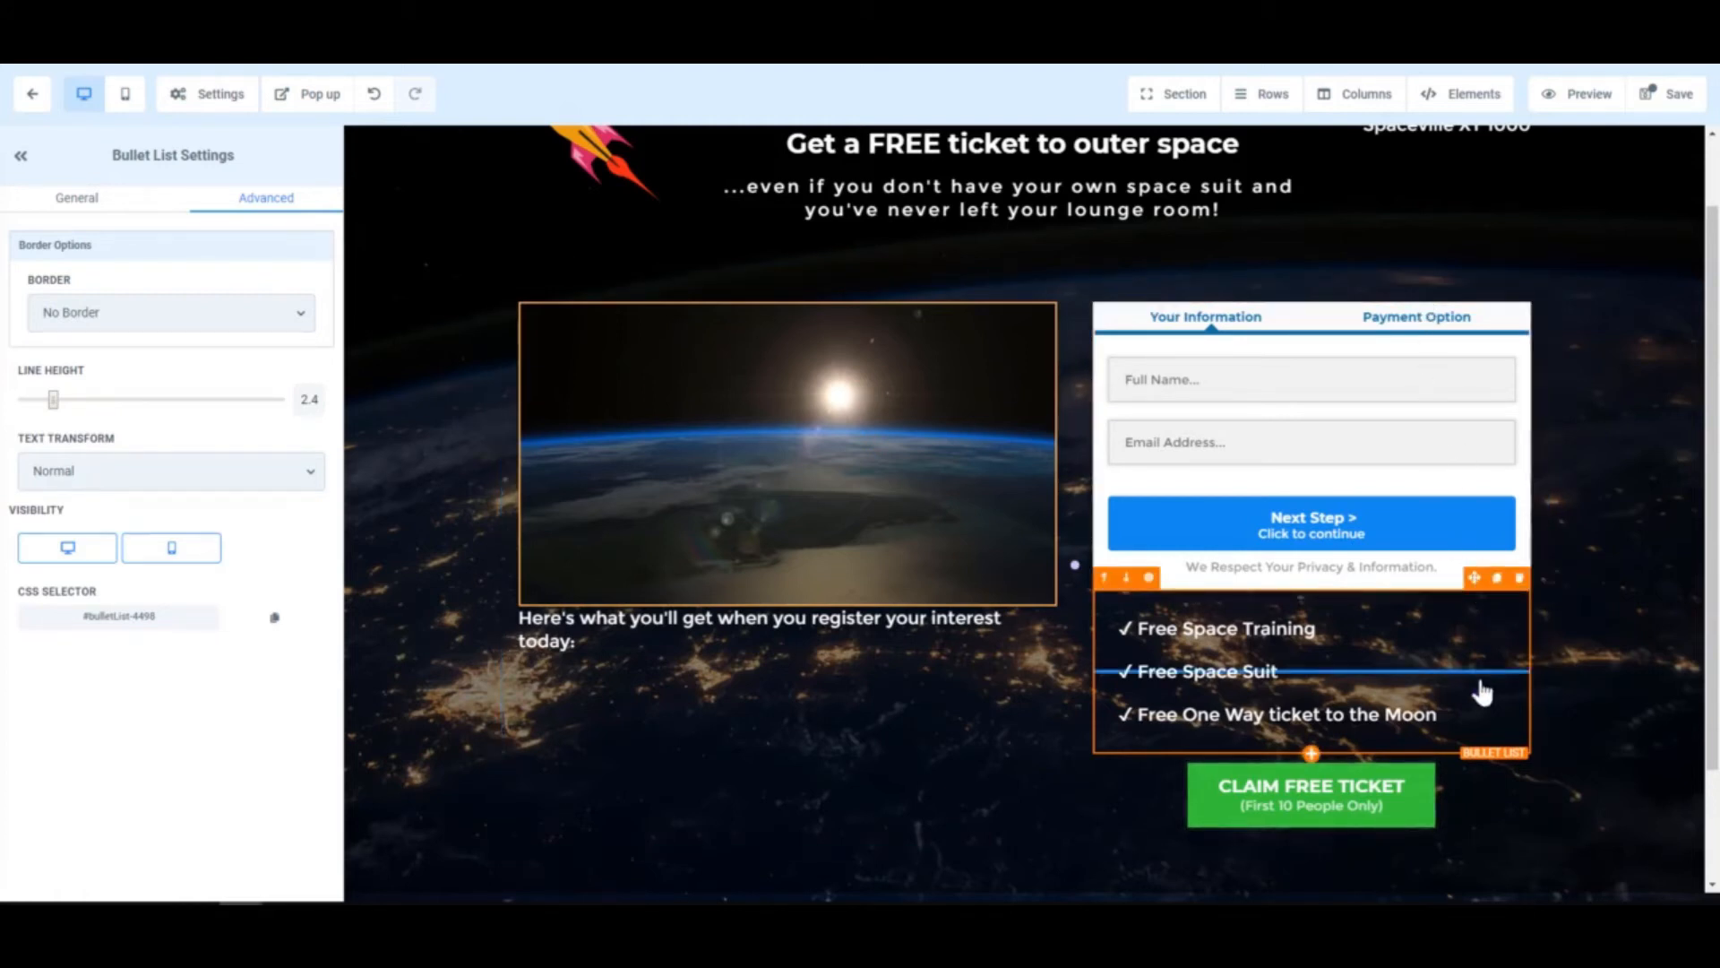
pyautogui.moveTo(1478, 691); pyautogui.dragTo(771, 712)
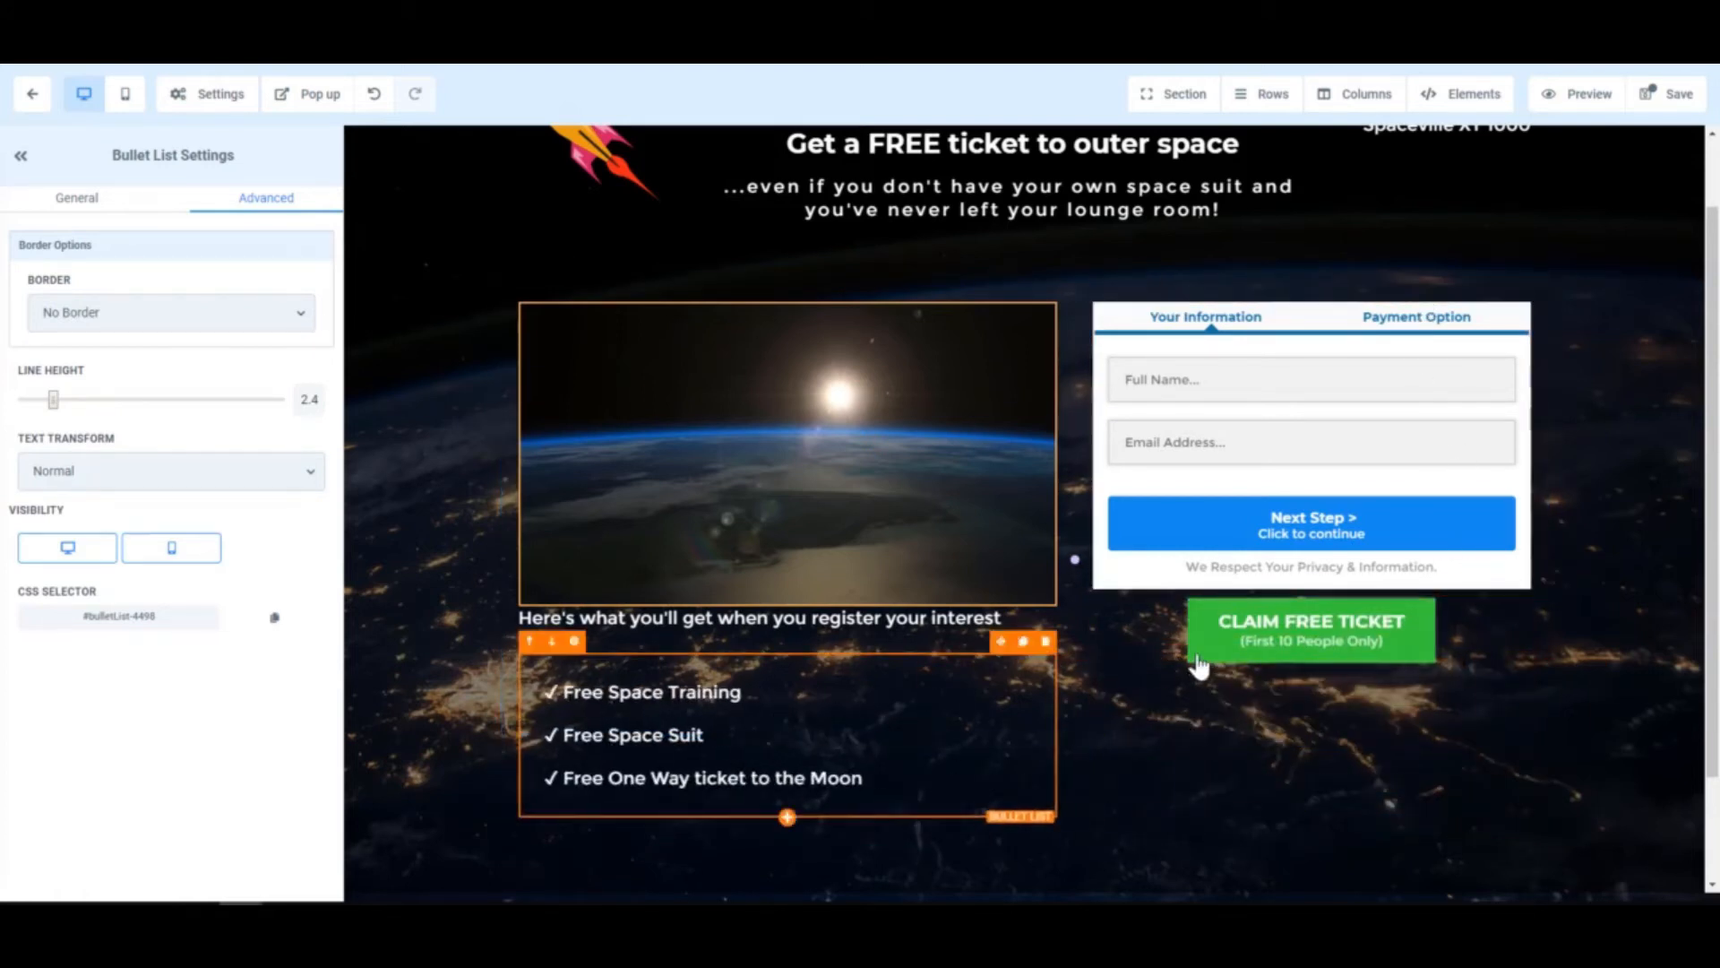
pyautogui.click(1521, 587)
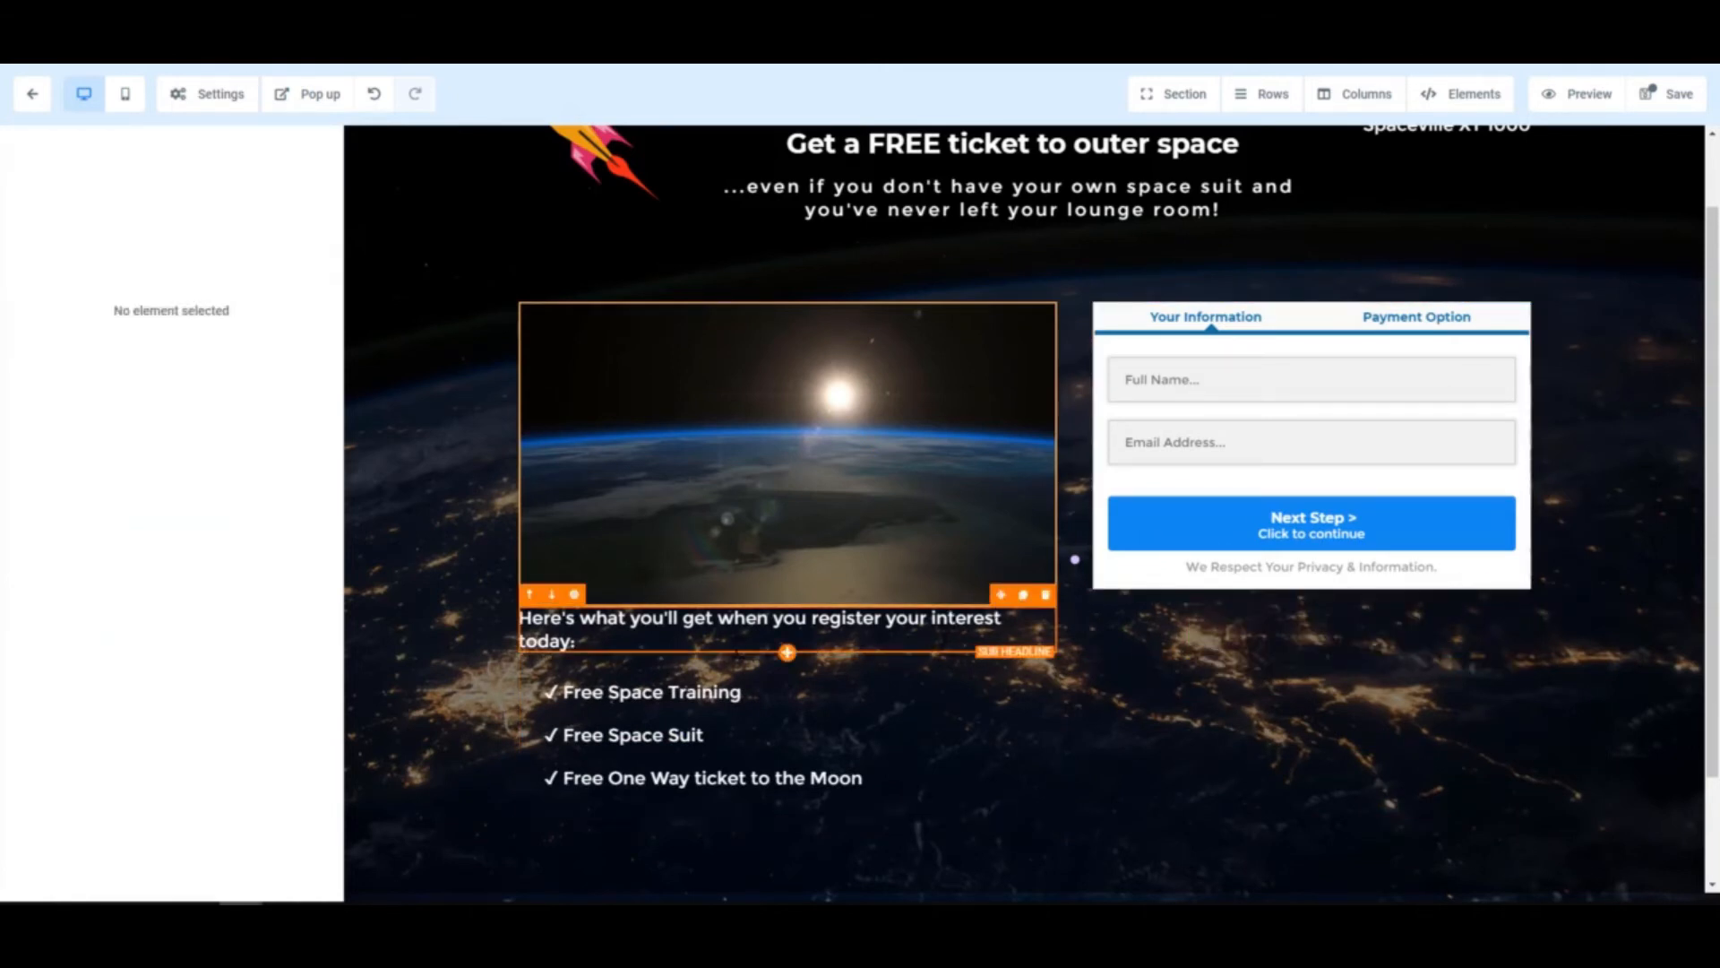
# - Set the sub-headline's top padding to about 29
pyautogui.click(554, 618)
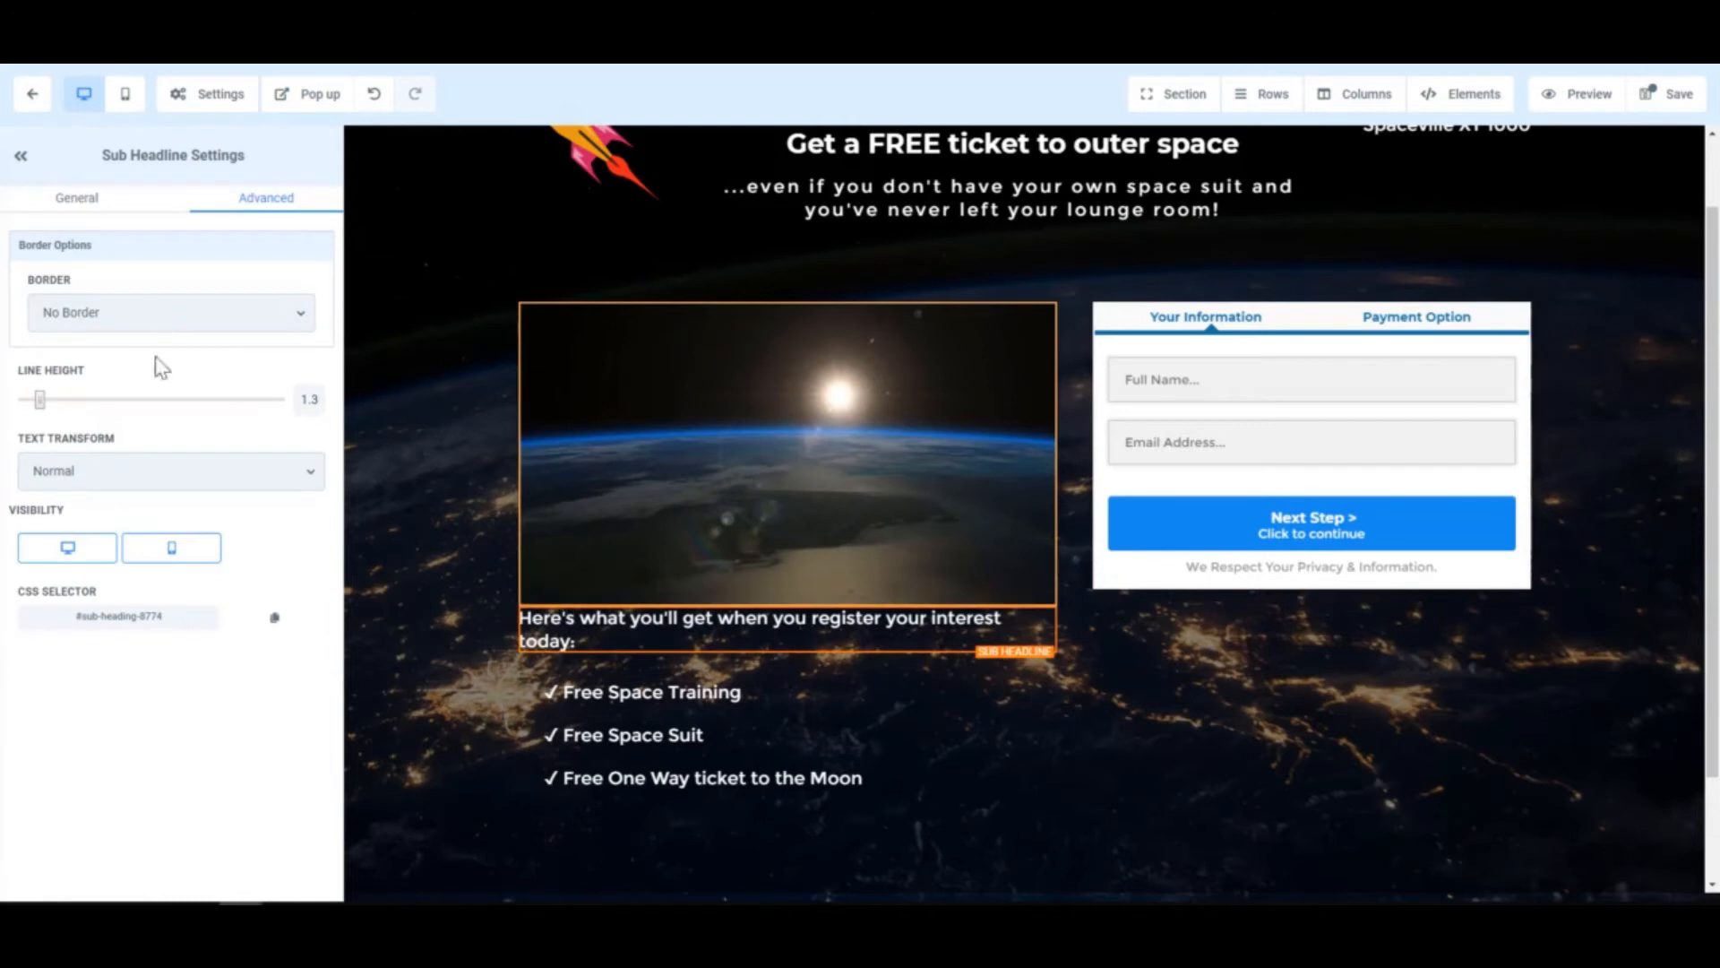
pyautogui.click(71, 202)
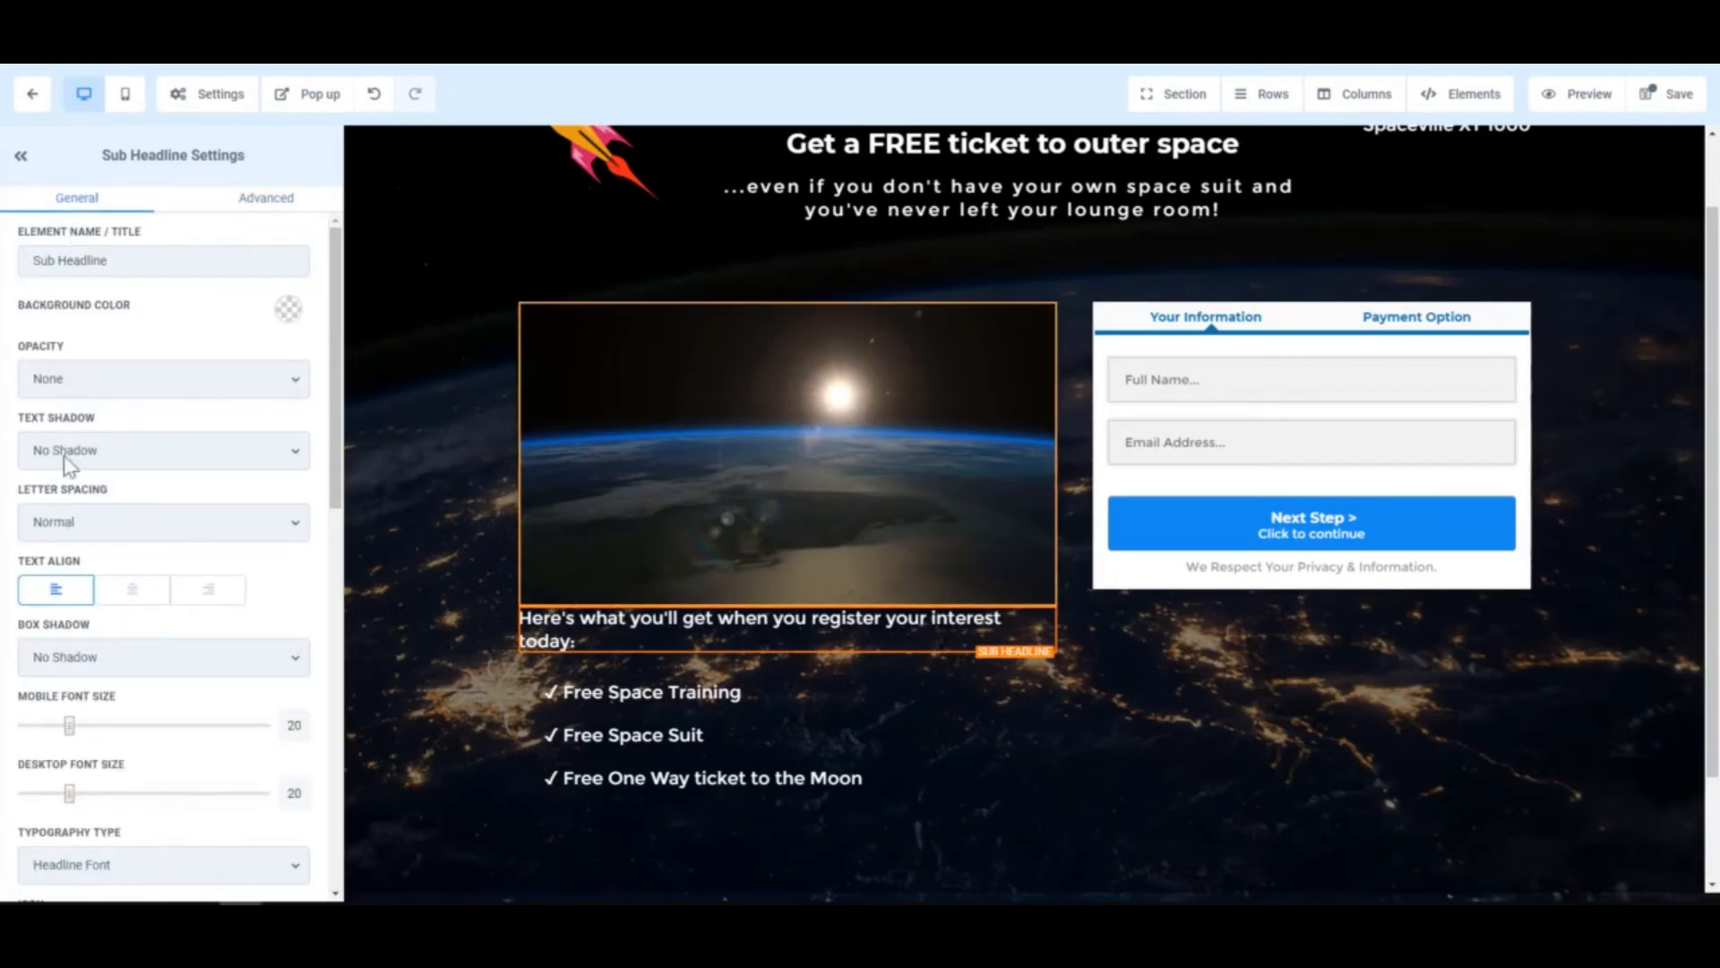
pyautogui.scroll(-3, 84, 489)
pyautogui.scroll(-7, 83, 565)
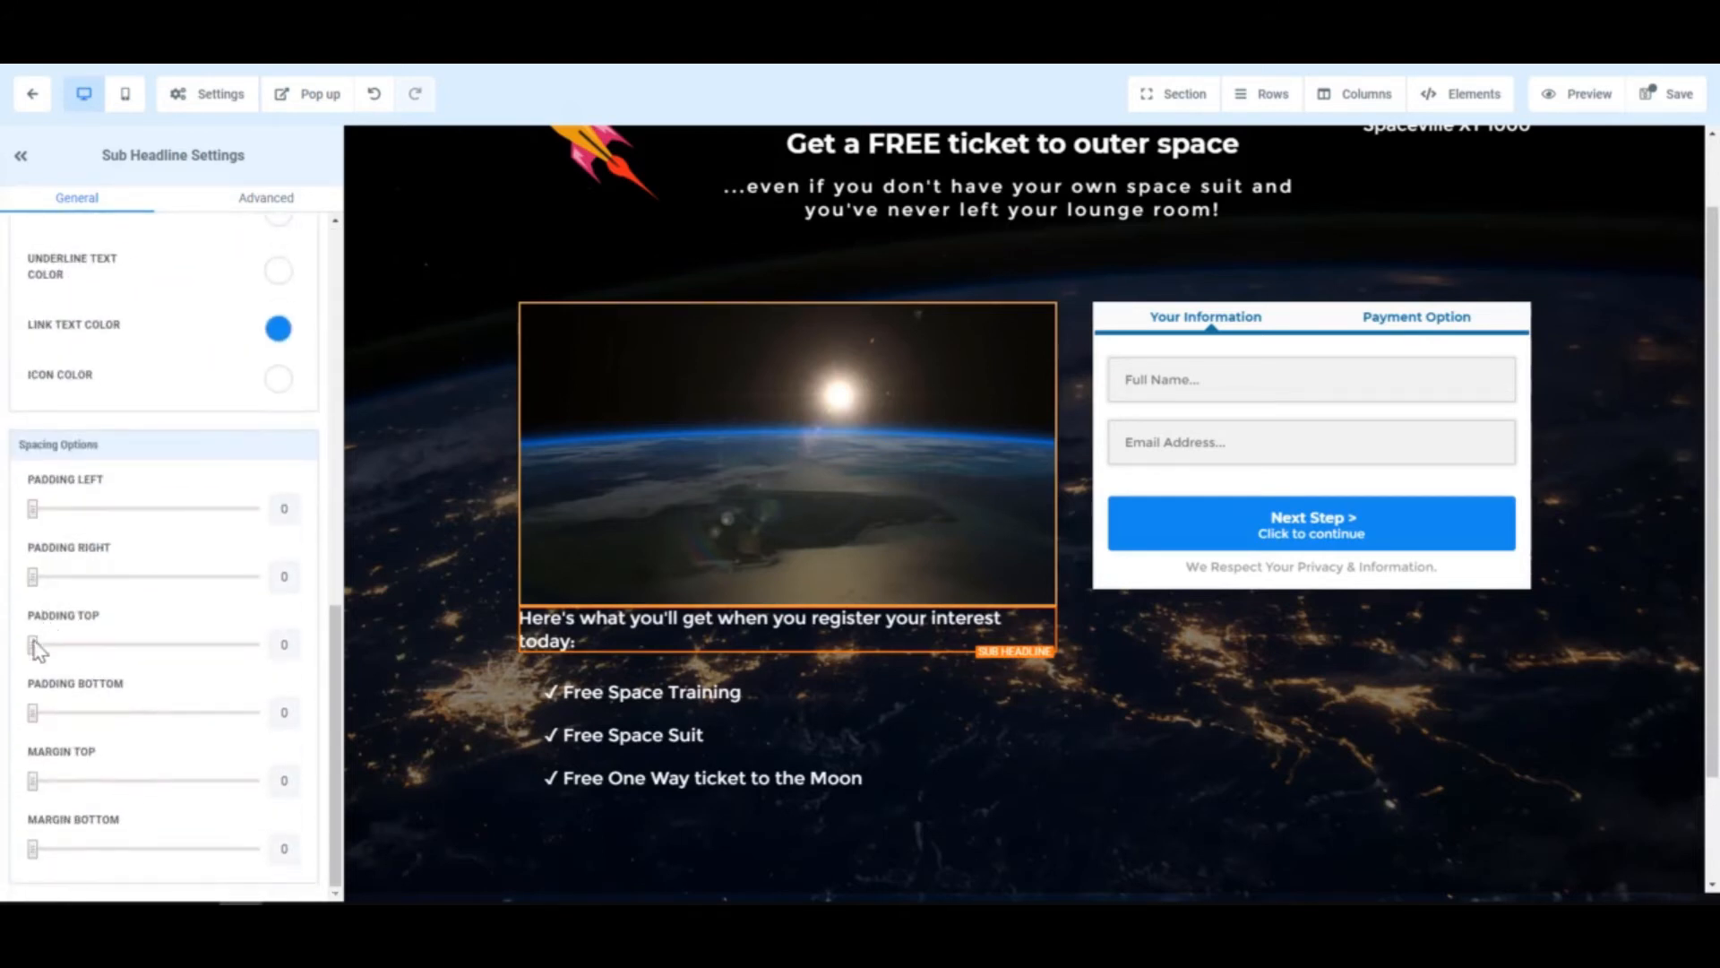
pyautogui.moveTo(41, 645); pyautogui.dragTo(103, 653)
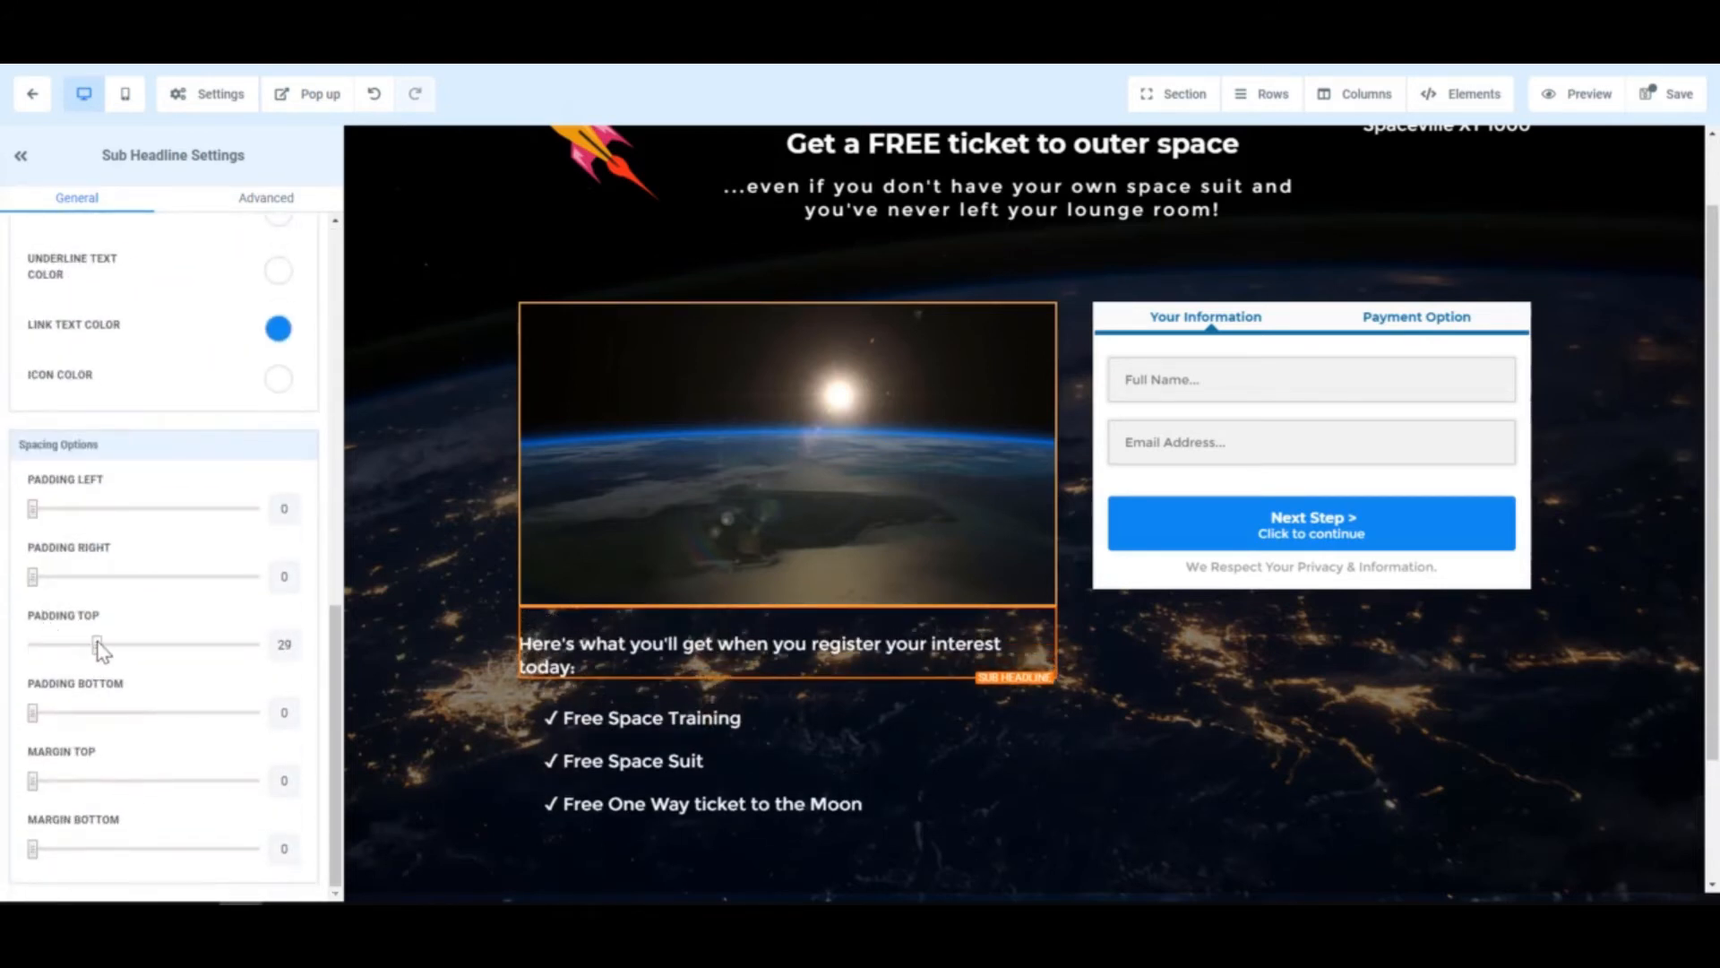
# - Give the column holding the order form a top margin of 10
pyautogui.click(1415, 668)
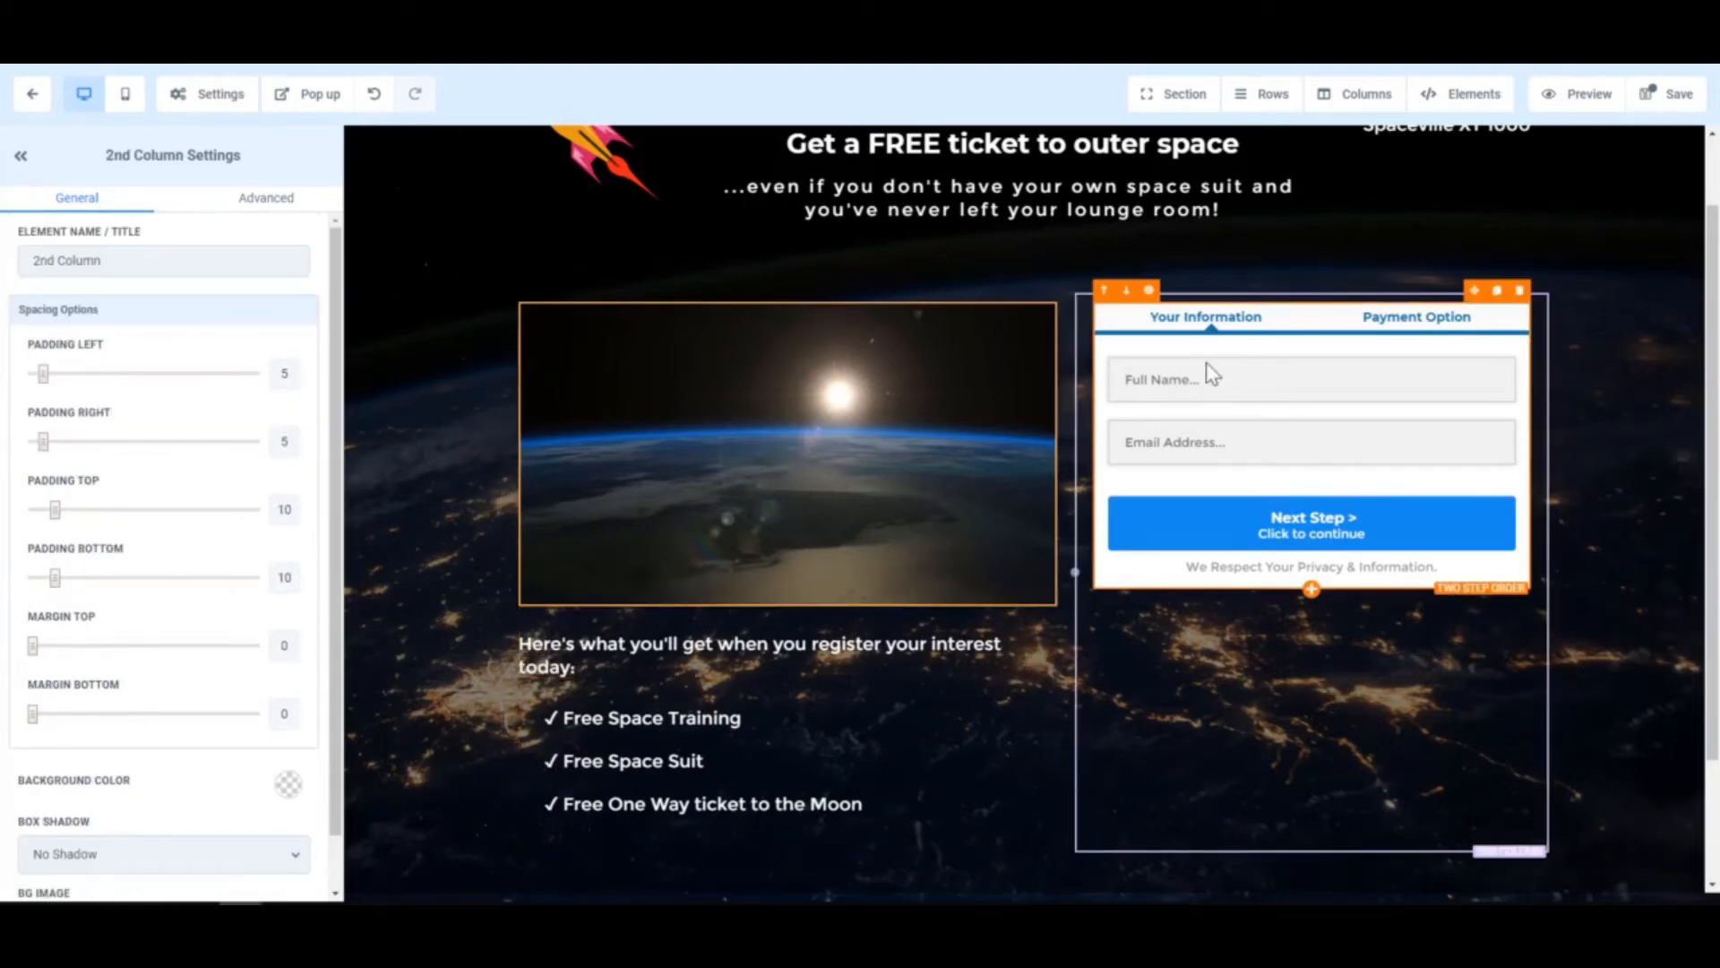
pyautogui.click(1483, 325)
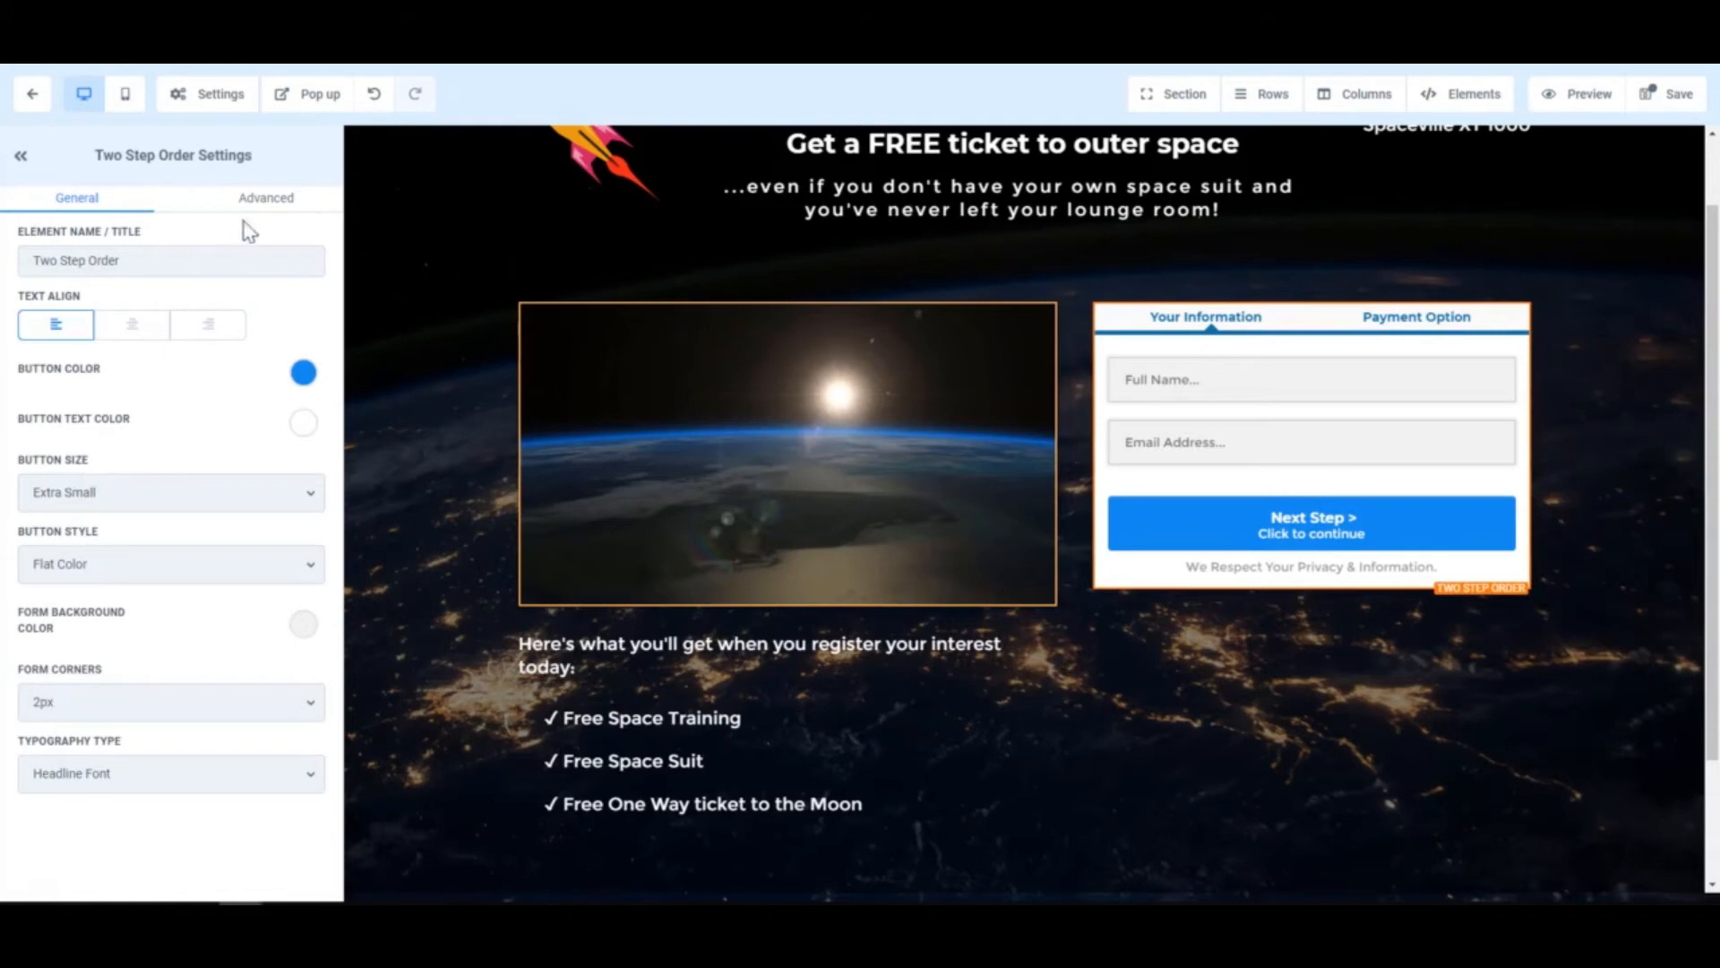
pyautogui.click(267, 204)
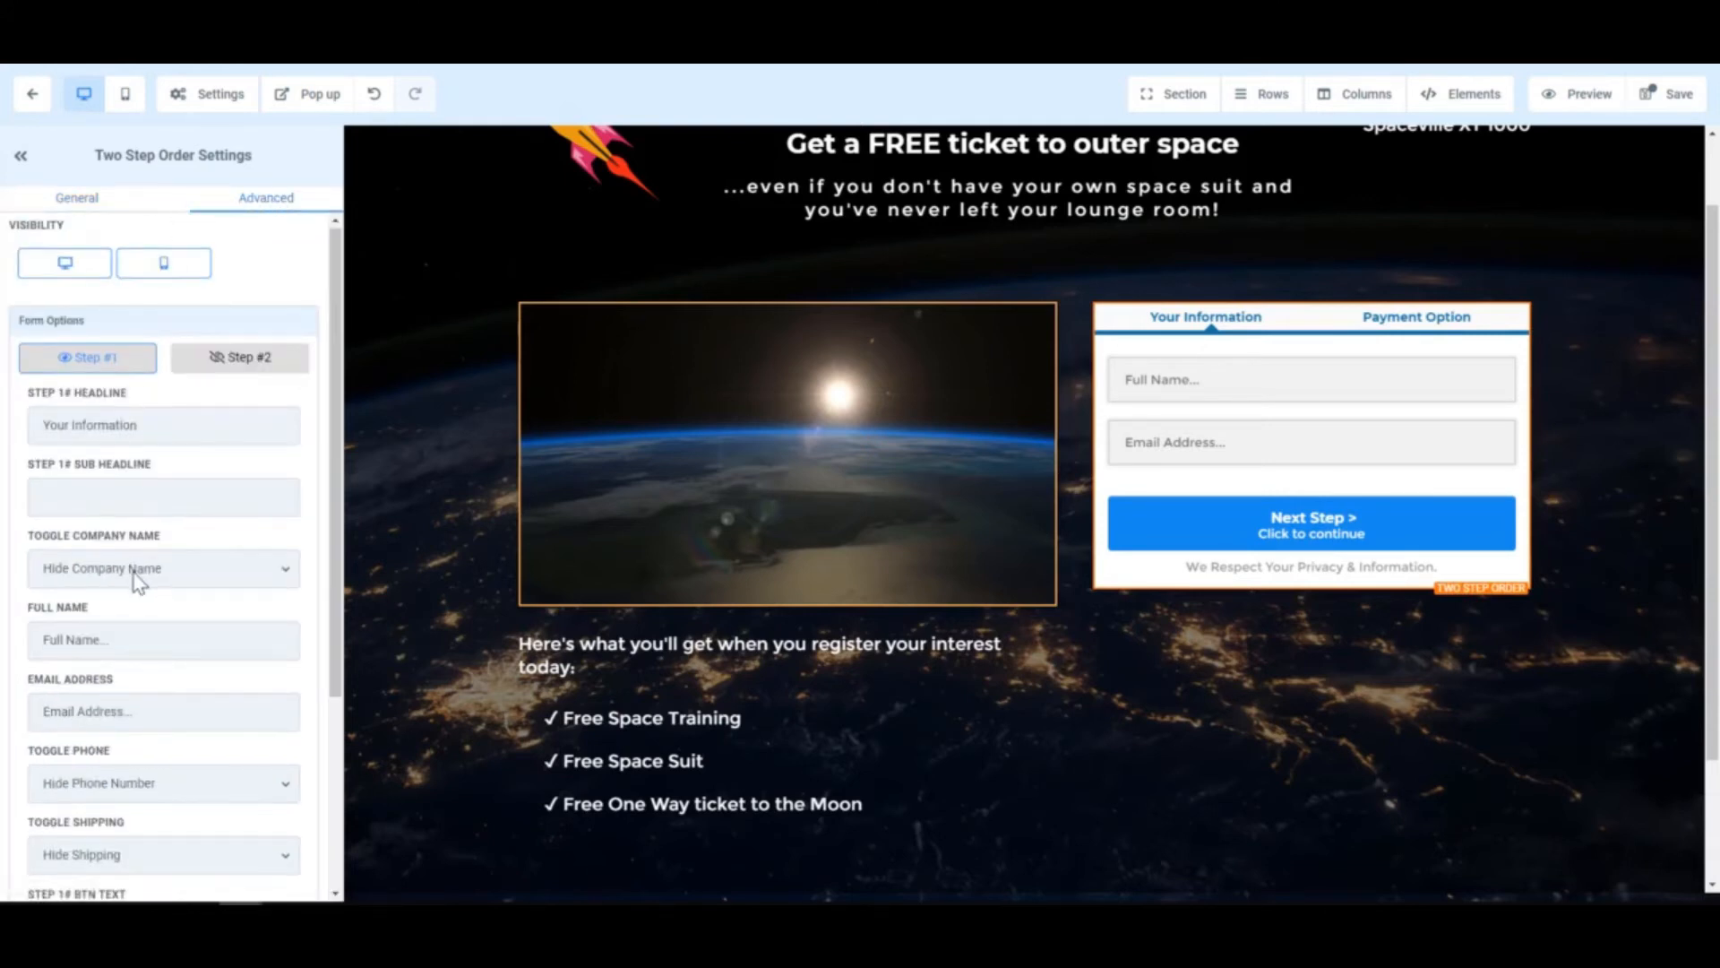
pyautogui.scroll(-3, 136, 581)
pyautogui.scroll(3, 153, 574)
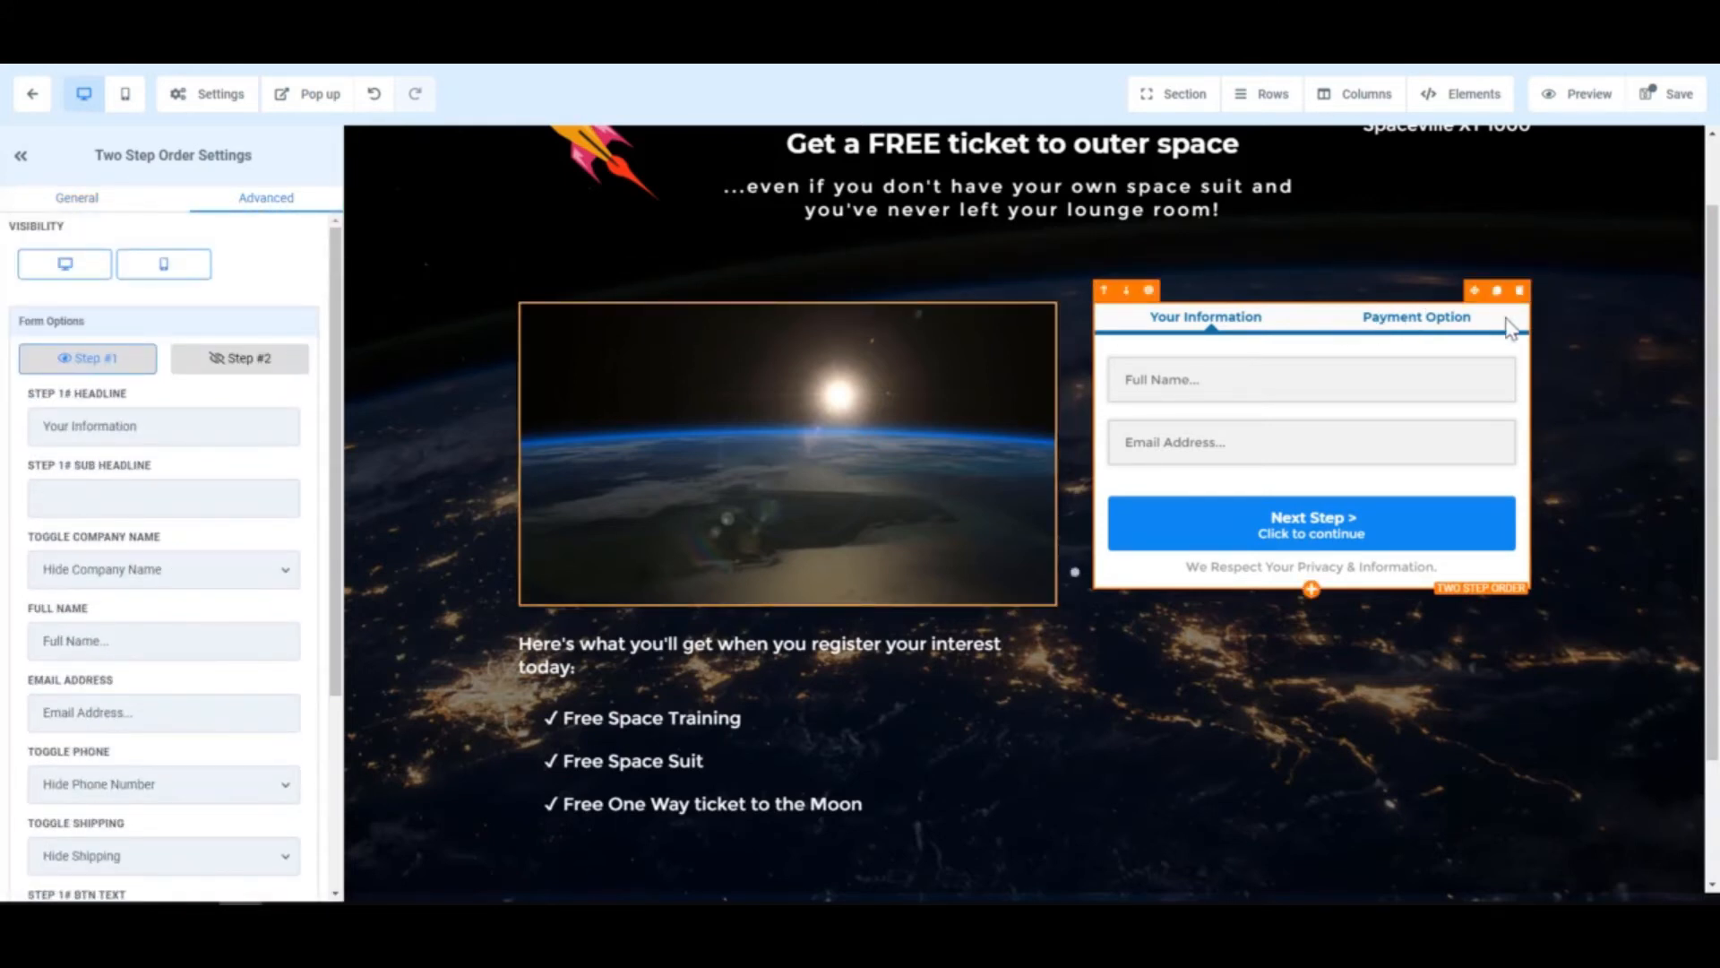
pyautogui.click(1535, 324)
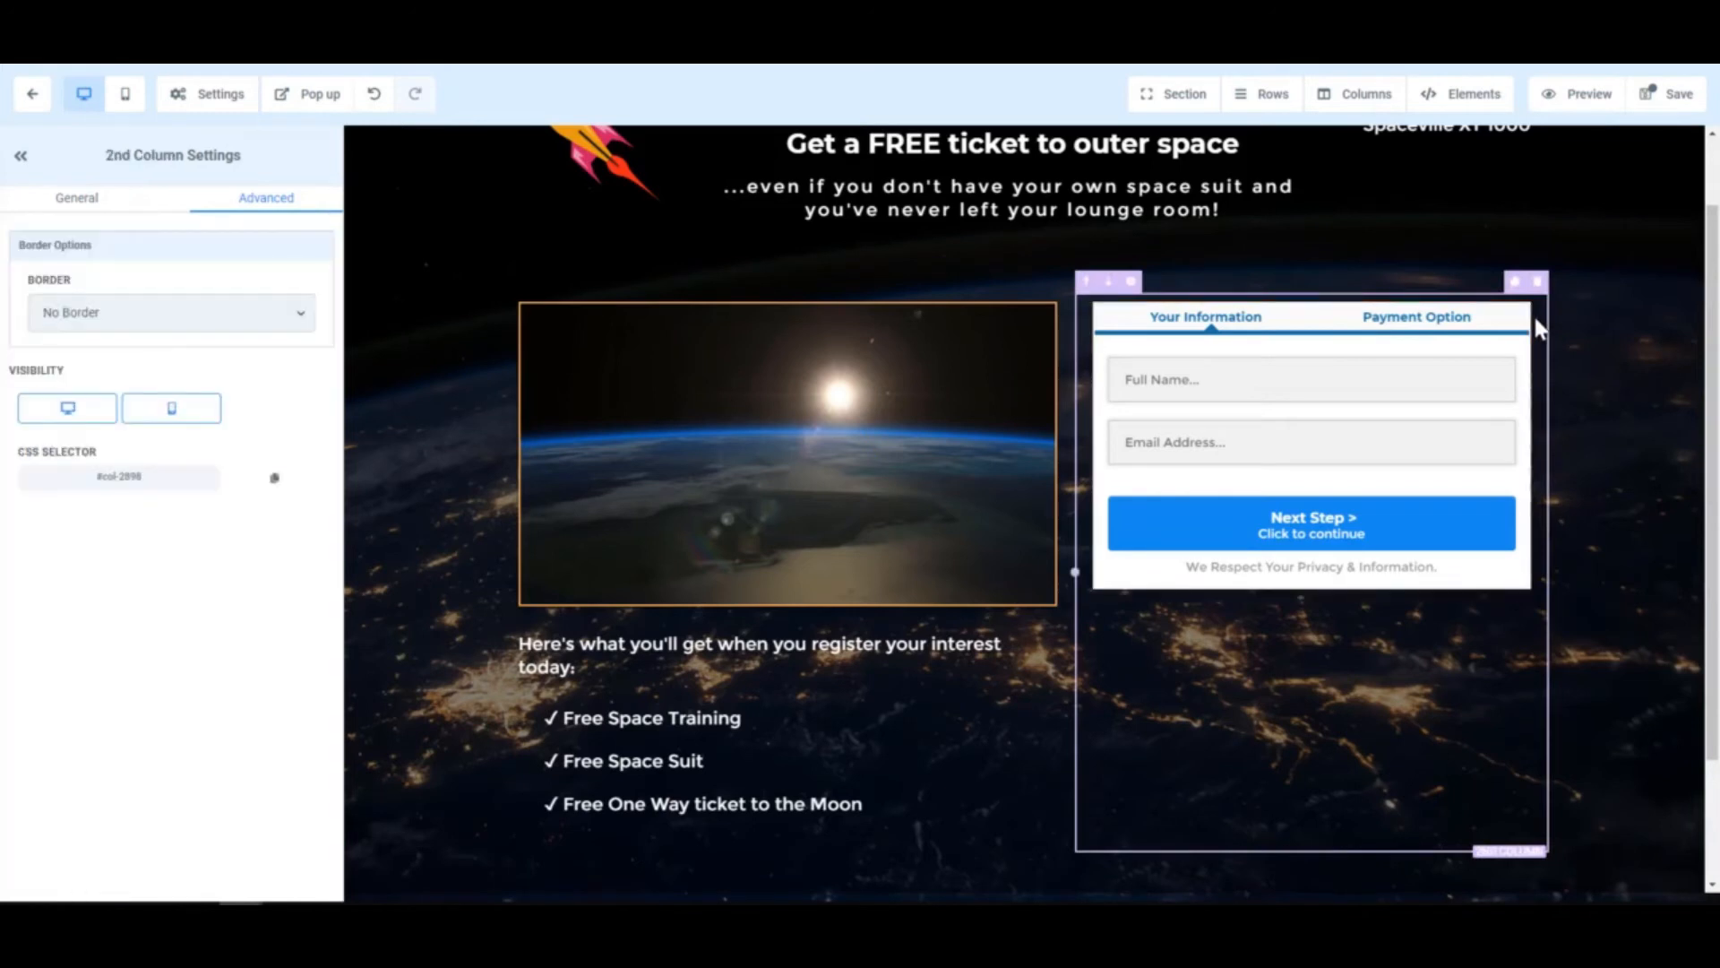
pyautogui.click(65, 201)
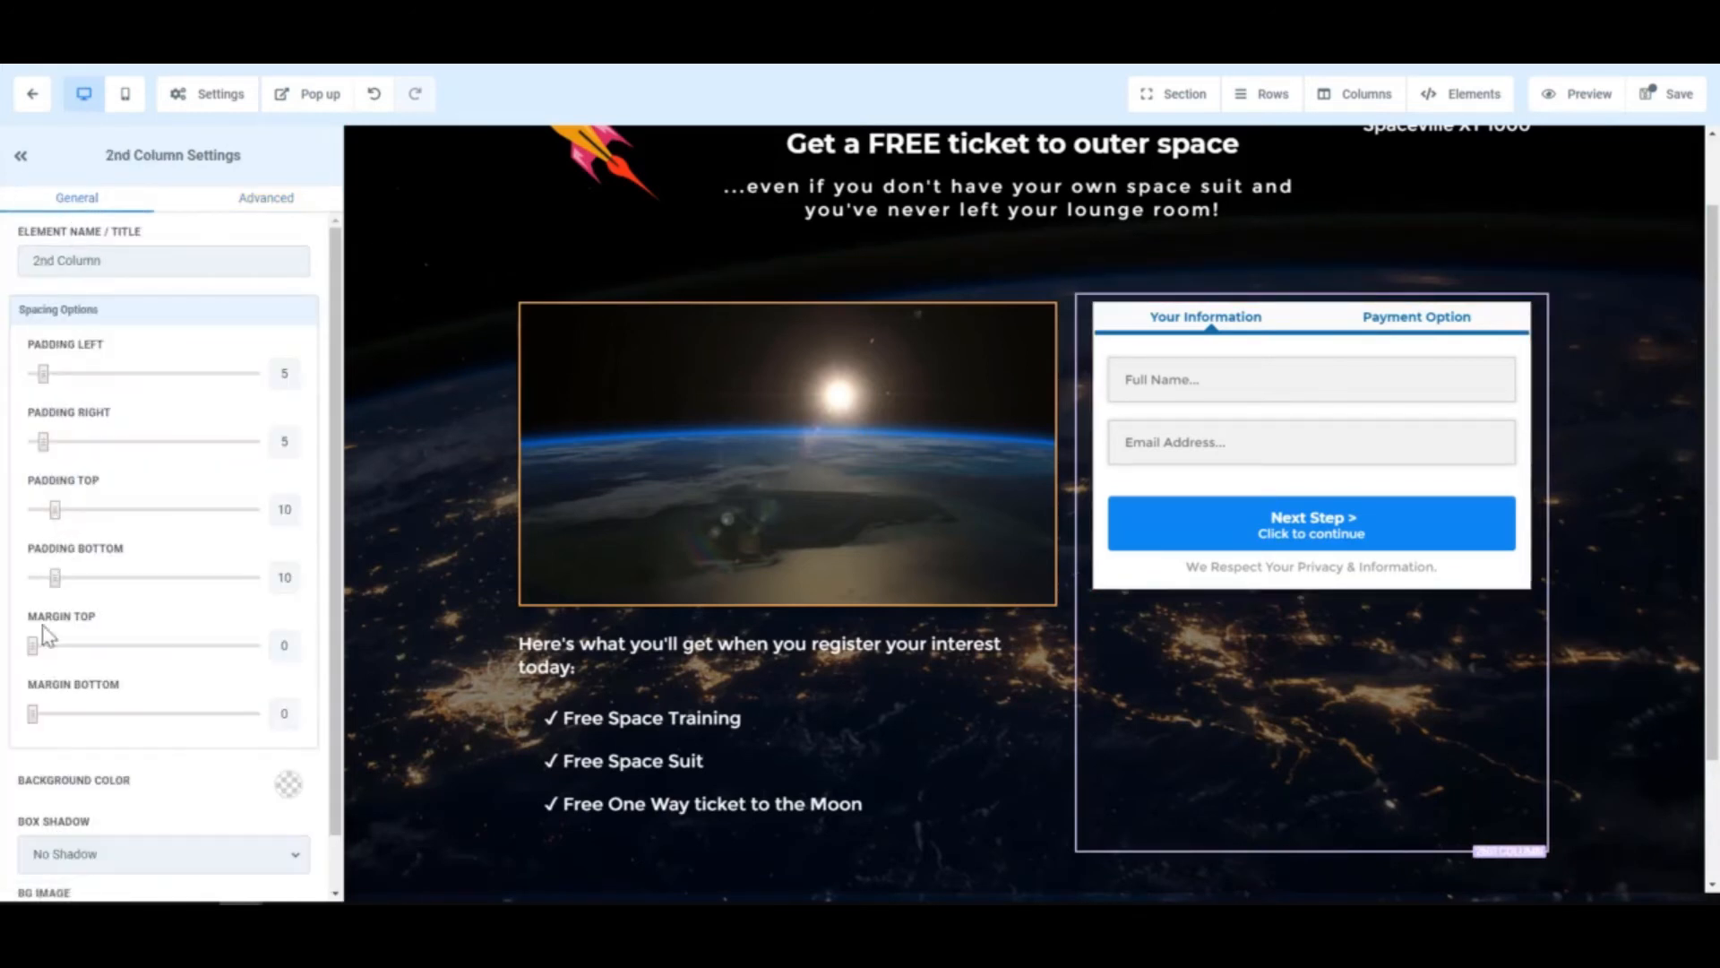
pyautogui.moveTo(33, 645); pyautogui.dragTo(56, 649)
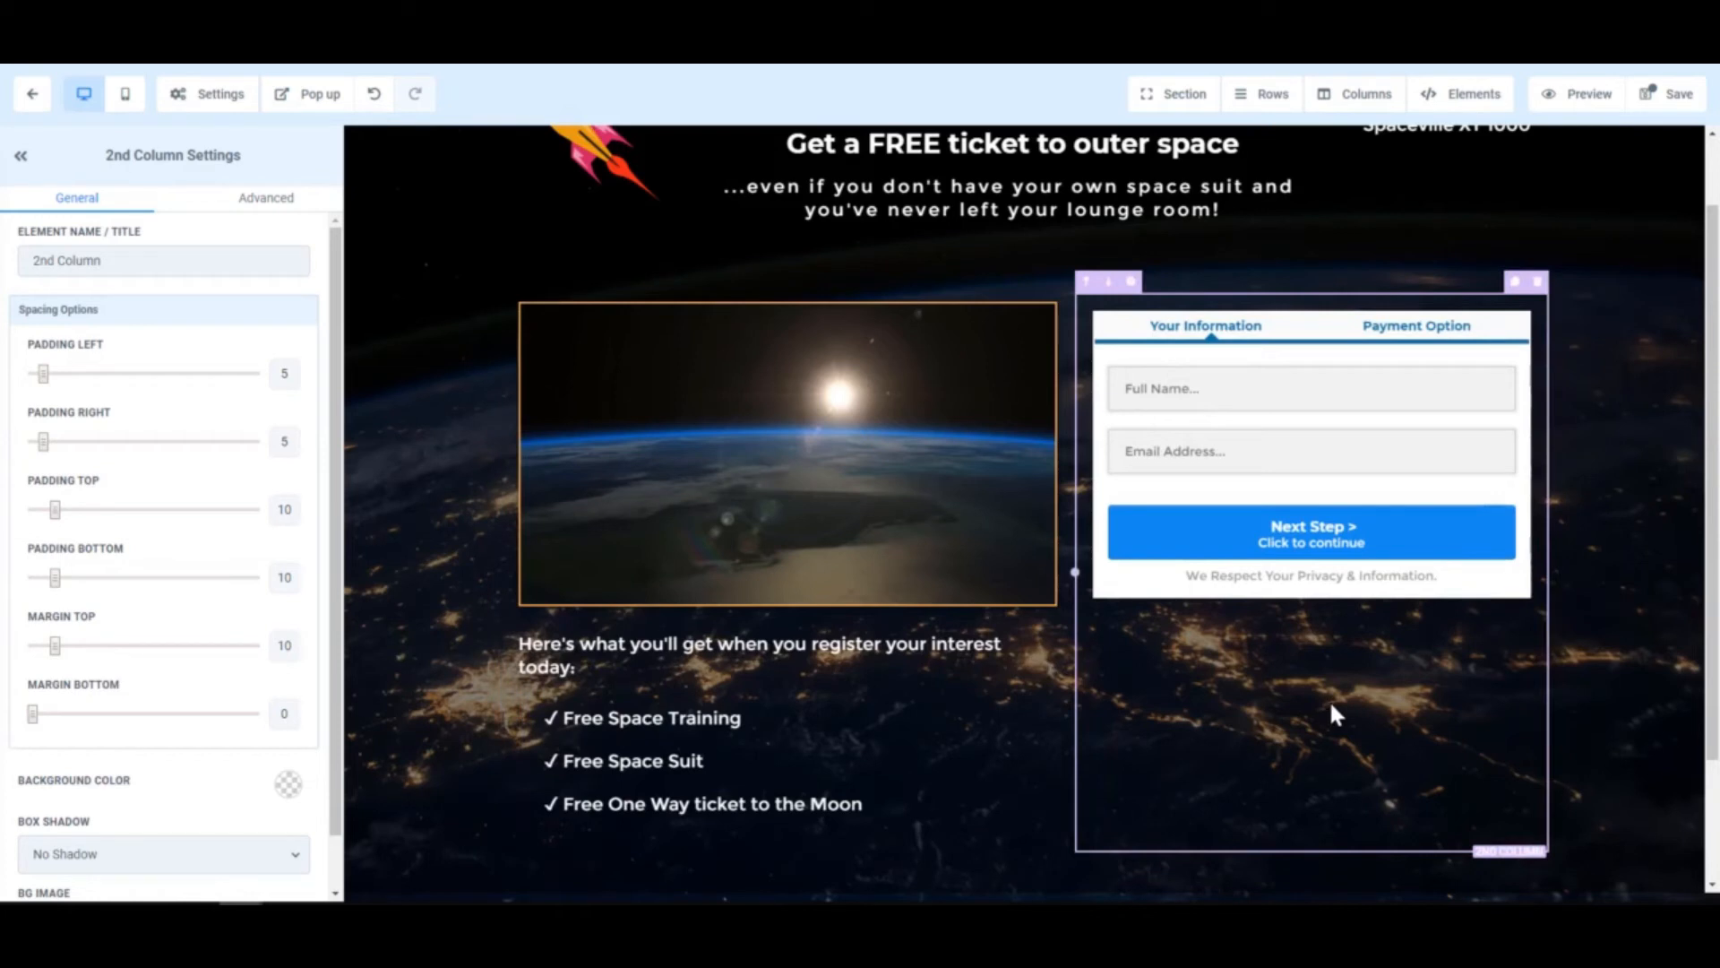
# - Preview the order form's Step #2 payment step from its Advanced settings
pyautogui.click(1418, 434)
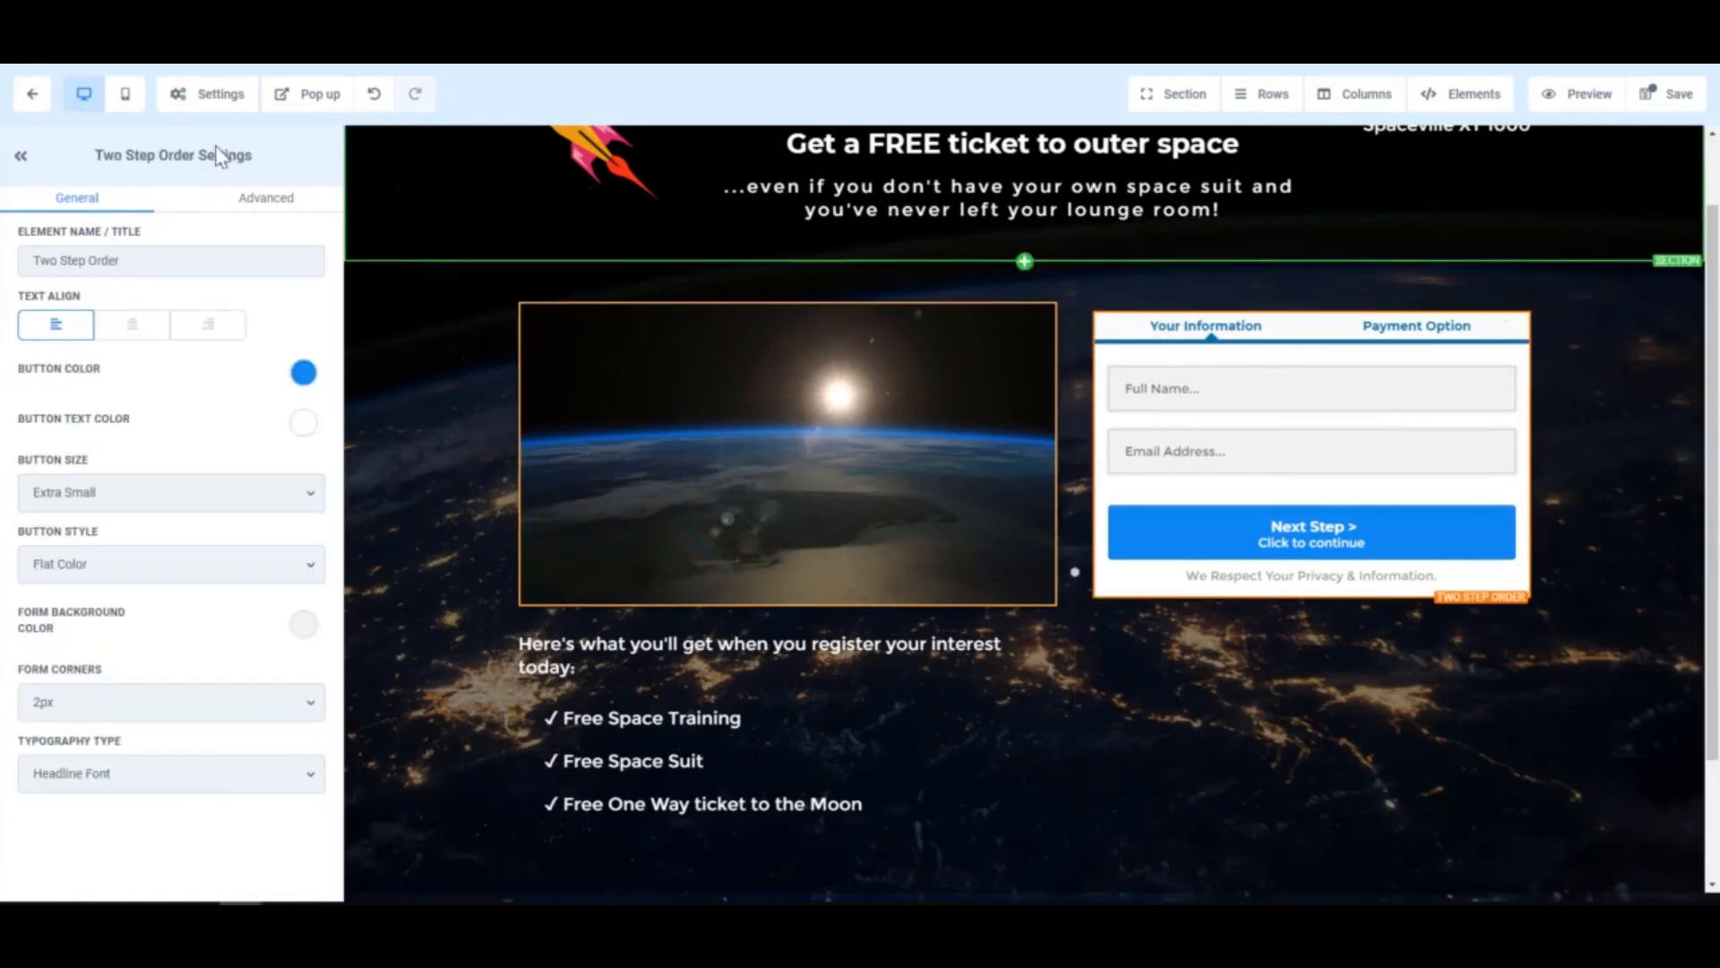
pyautogui.click(256, 205)
pyautogui.click(230, 361)
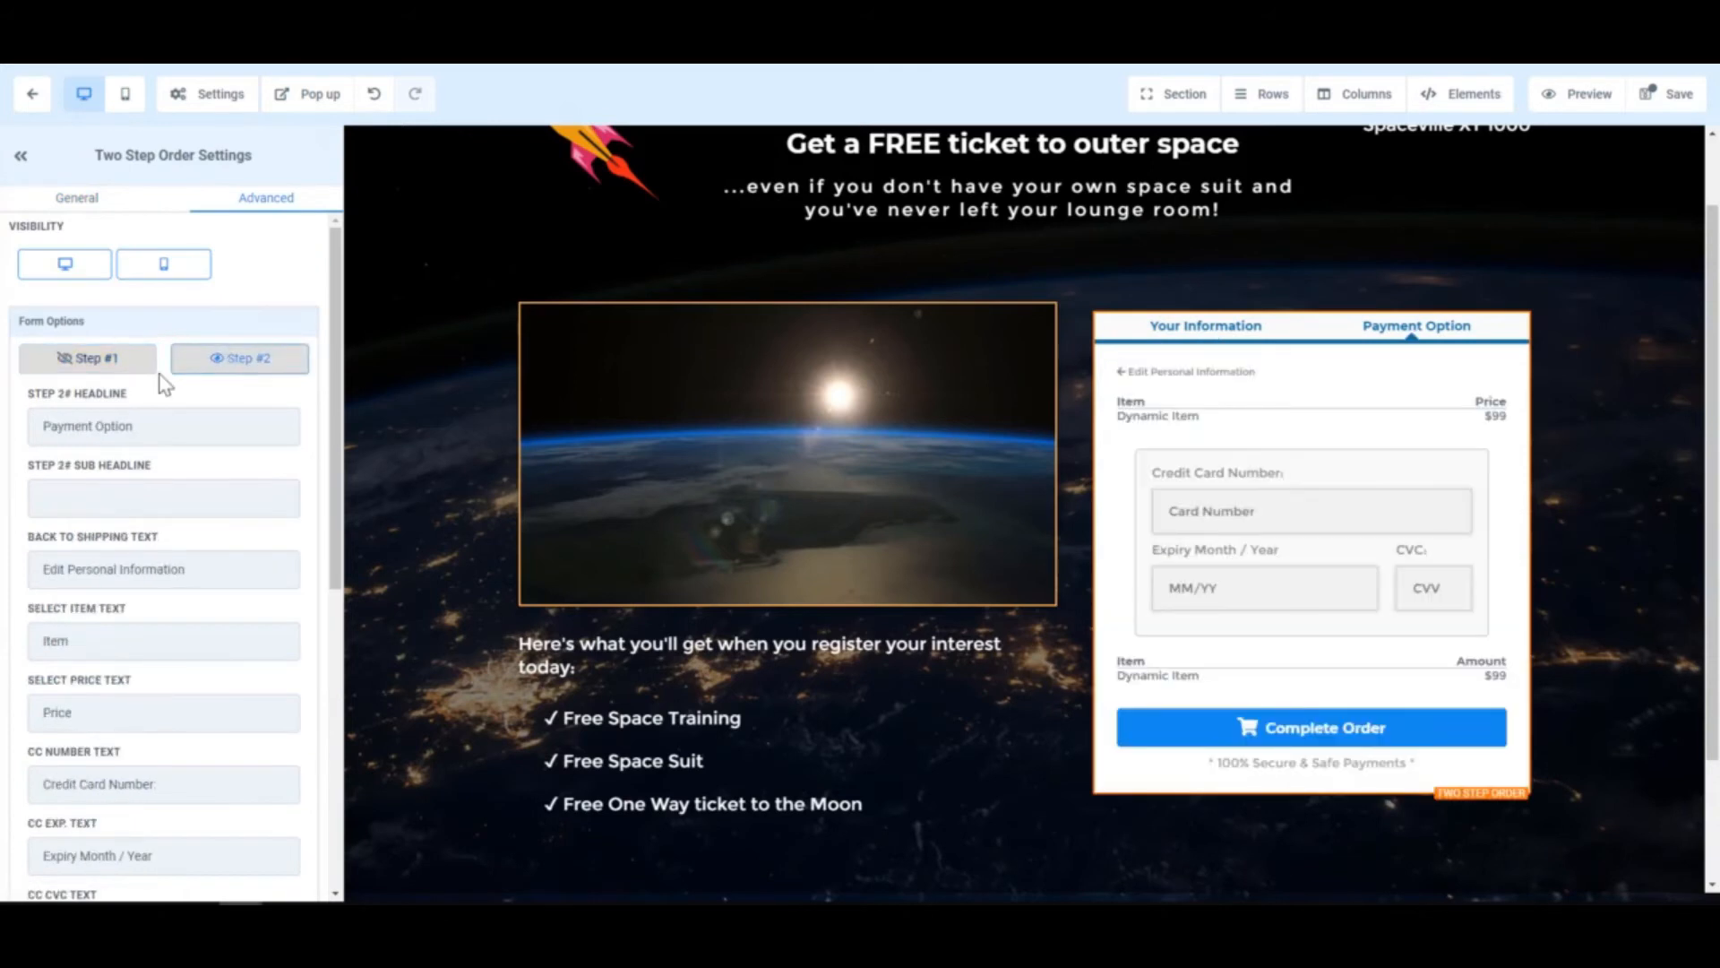
# - Delete FREE so the headline reads 'Get a ticket to outer space', then save the page
pyautogui.click(105, 360)
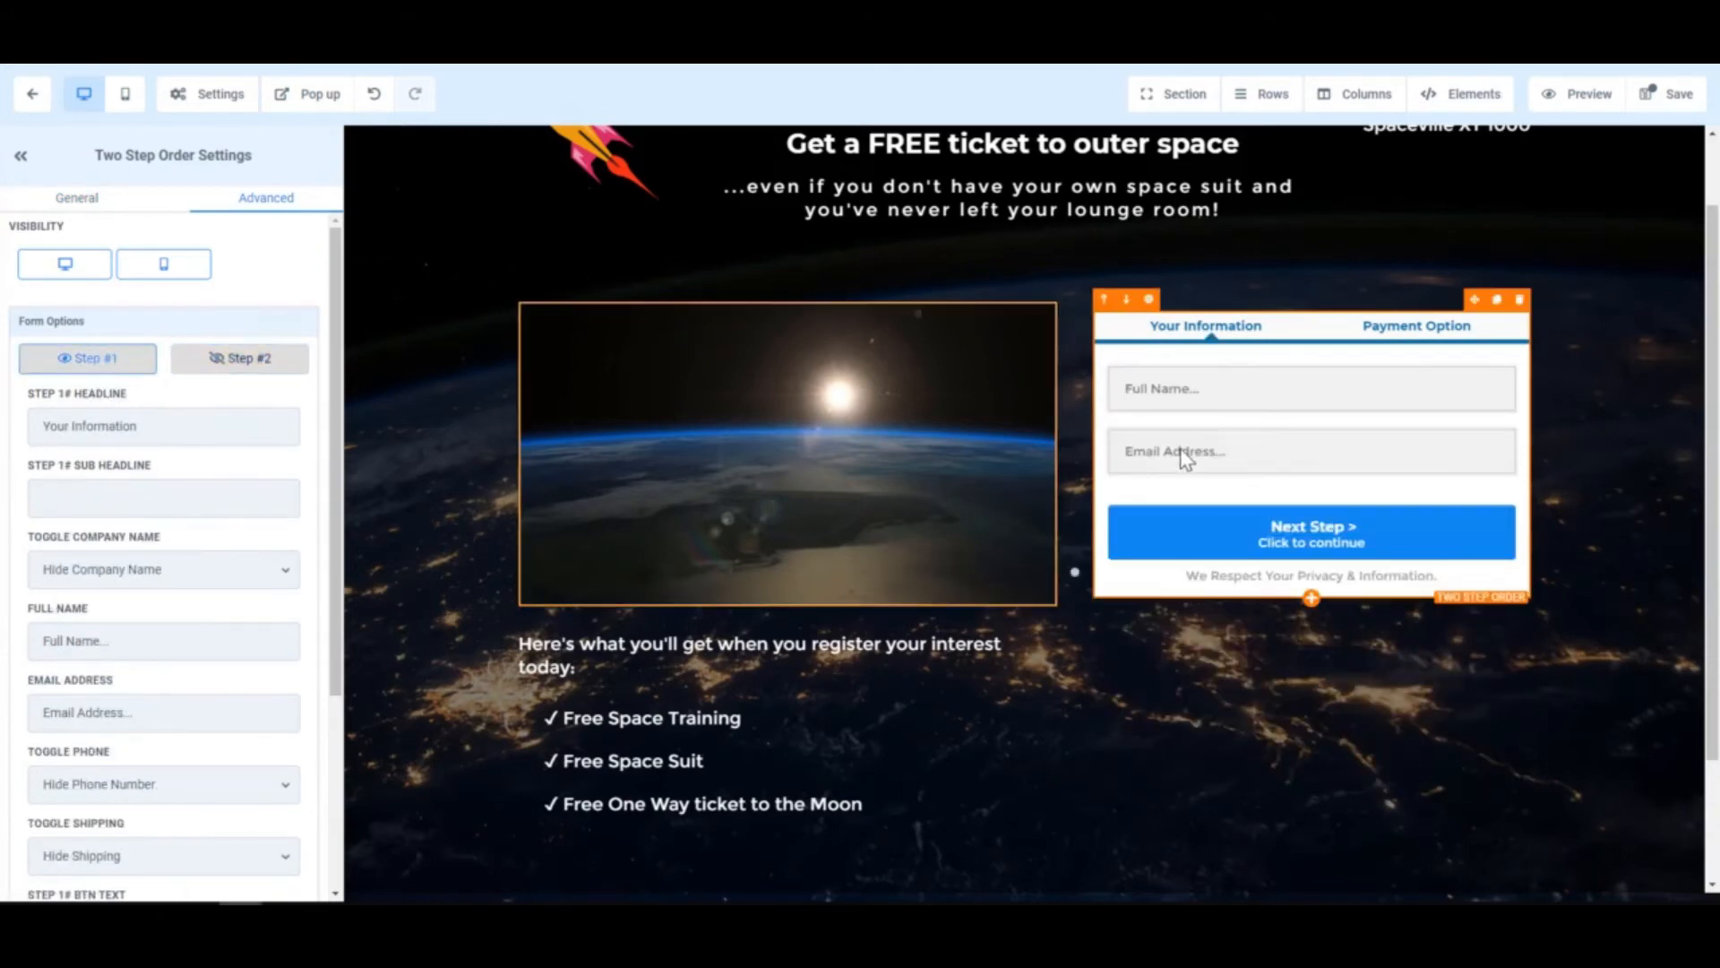
pyautogui.scroll(1, 959, 353)
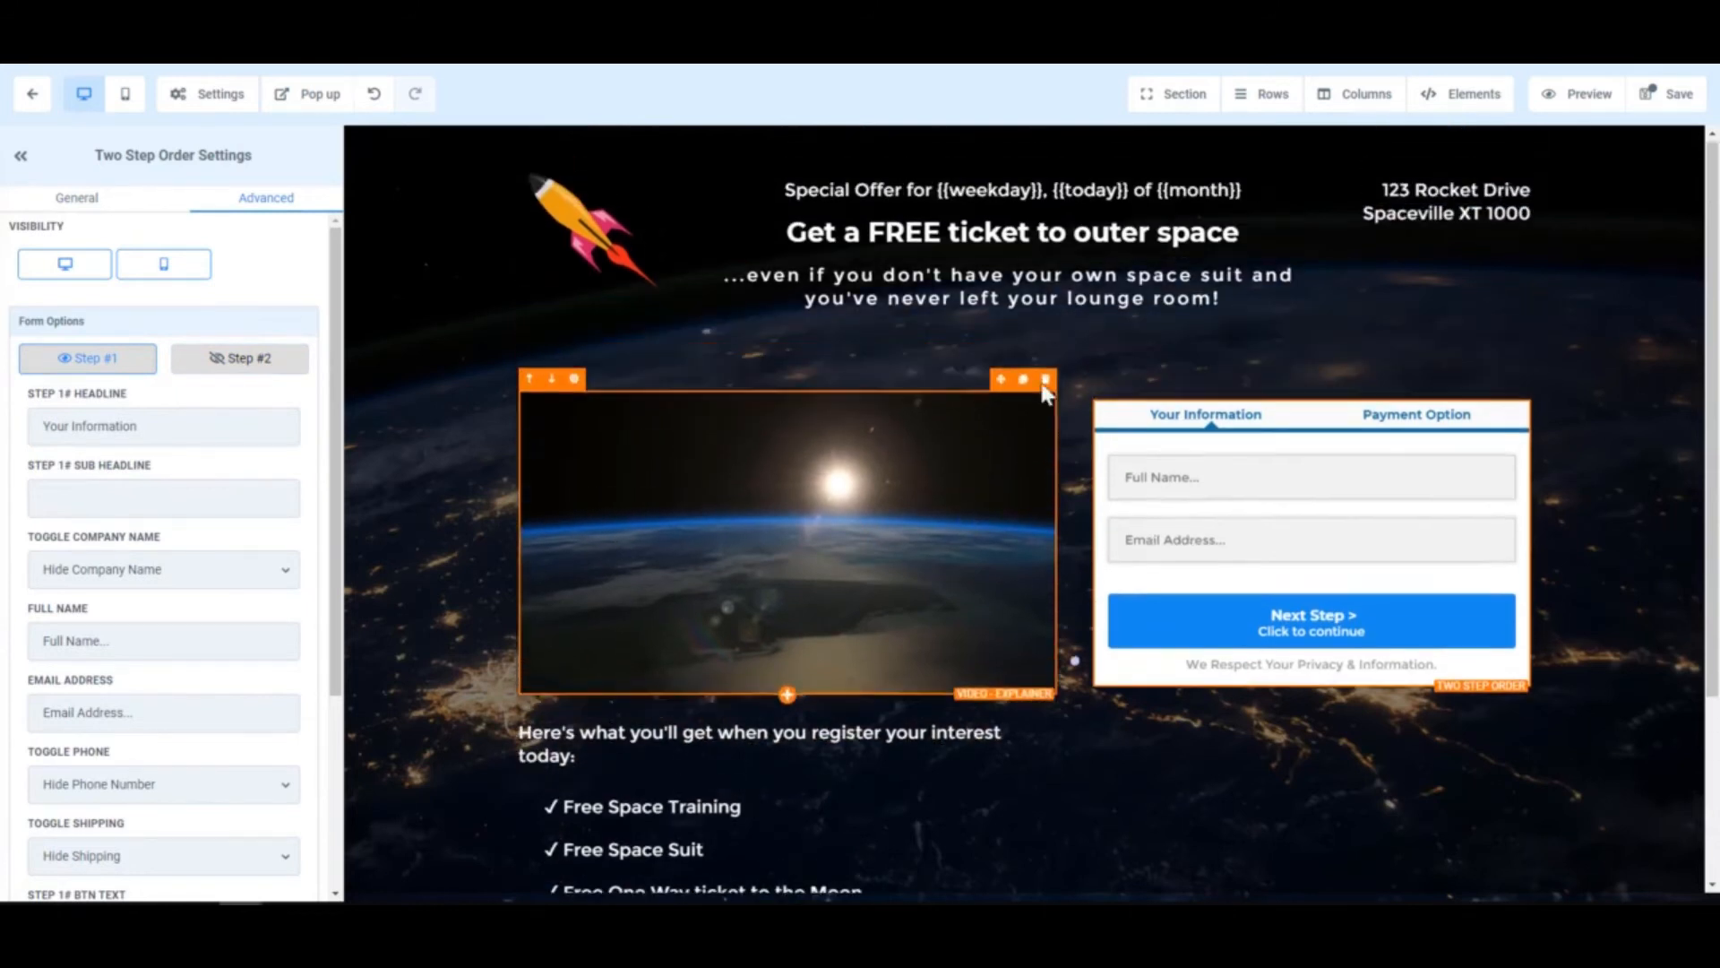
pyautogui.doubleClick(909, 233)
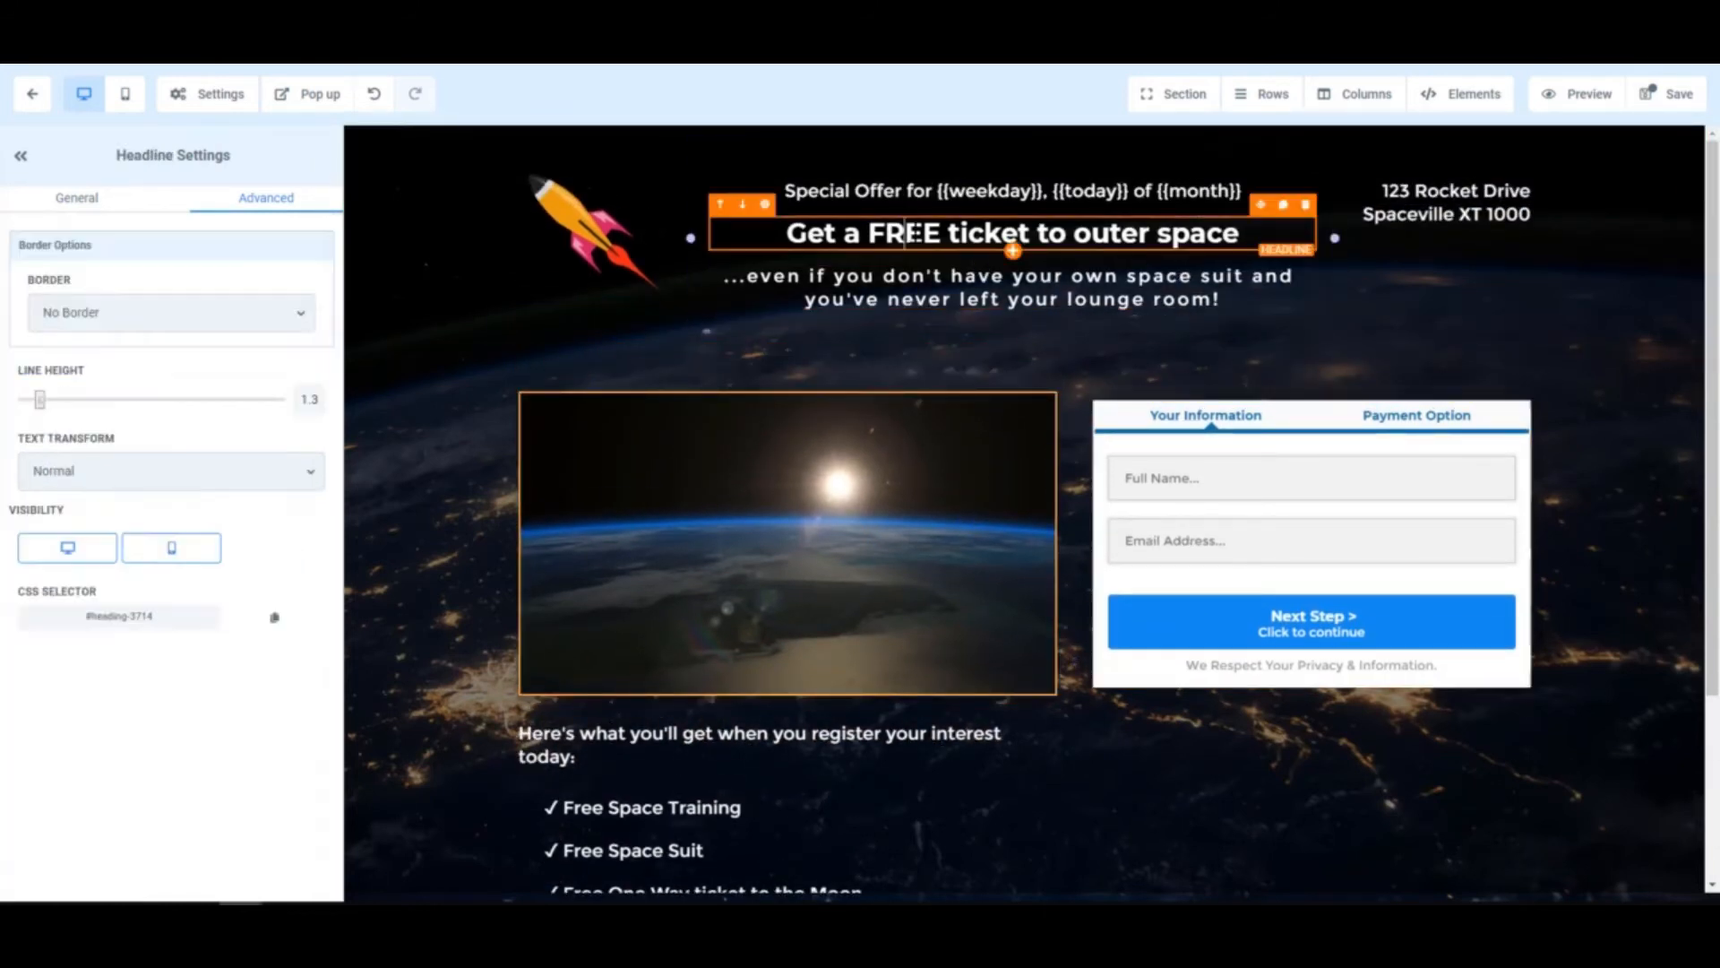
pyautogui.press('BackSpace')
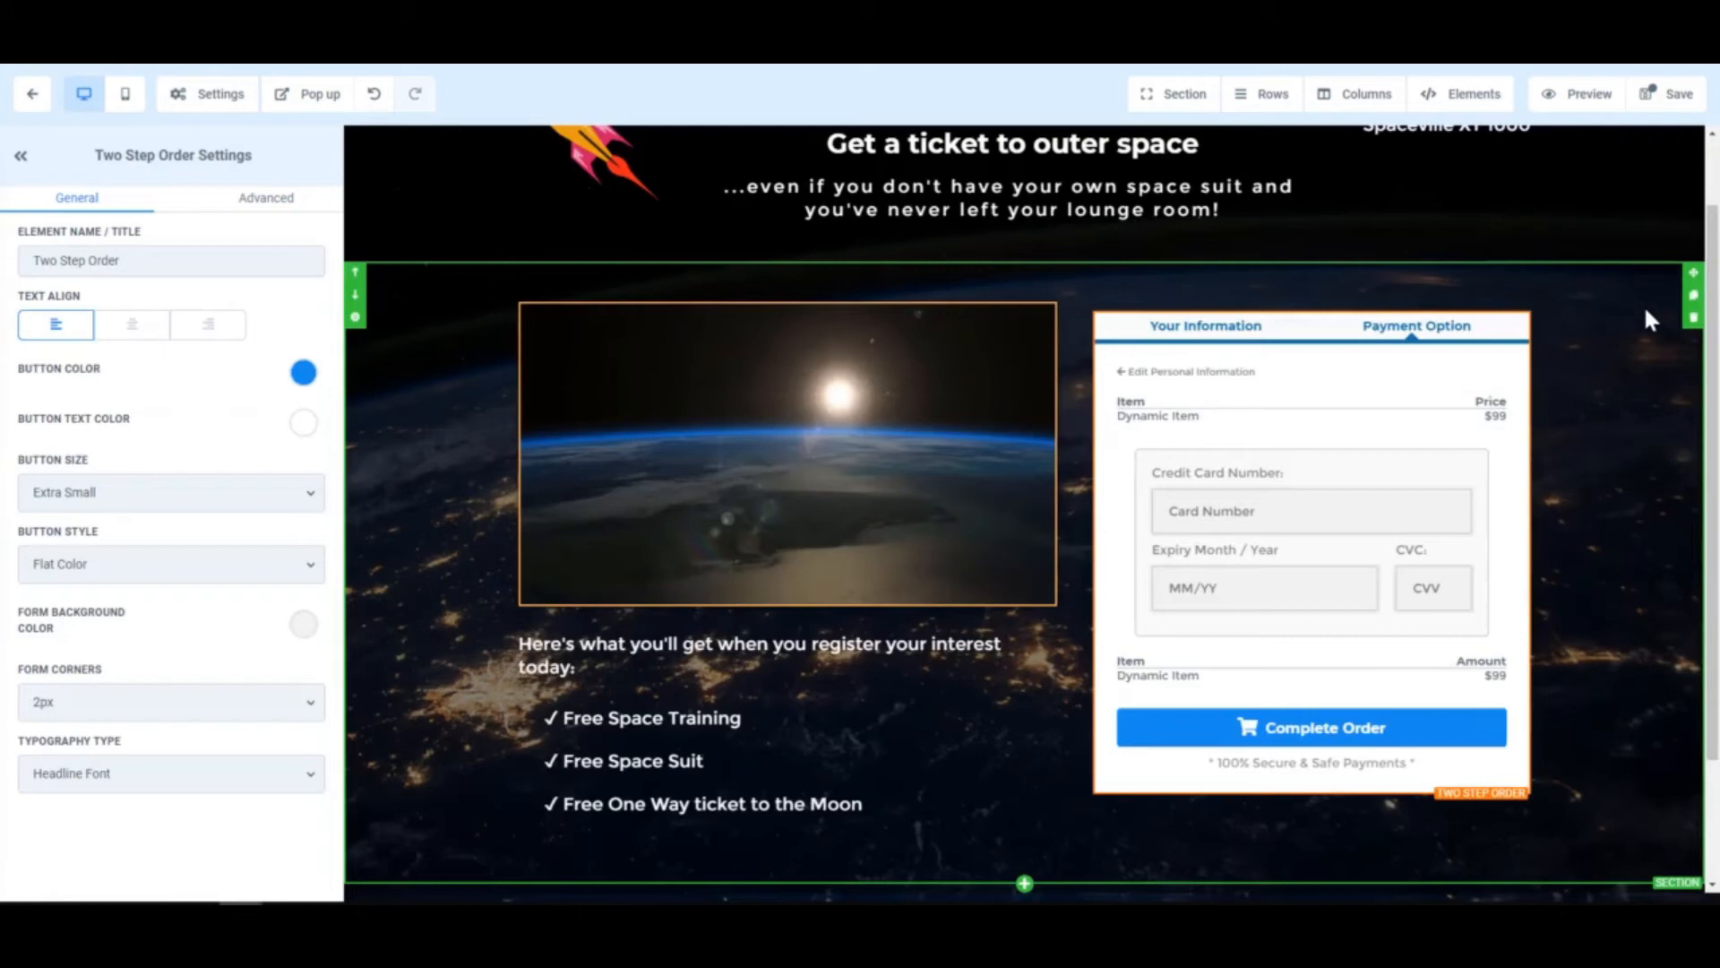
pyautogui.click(1675, 95)
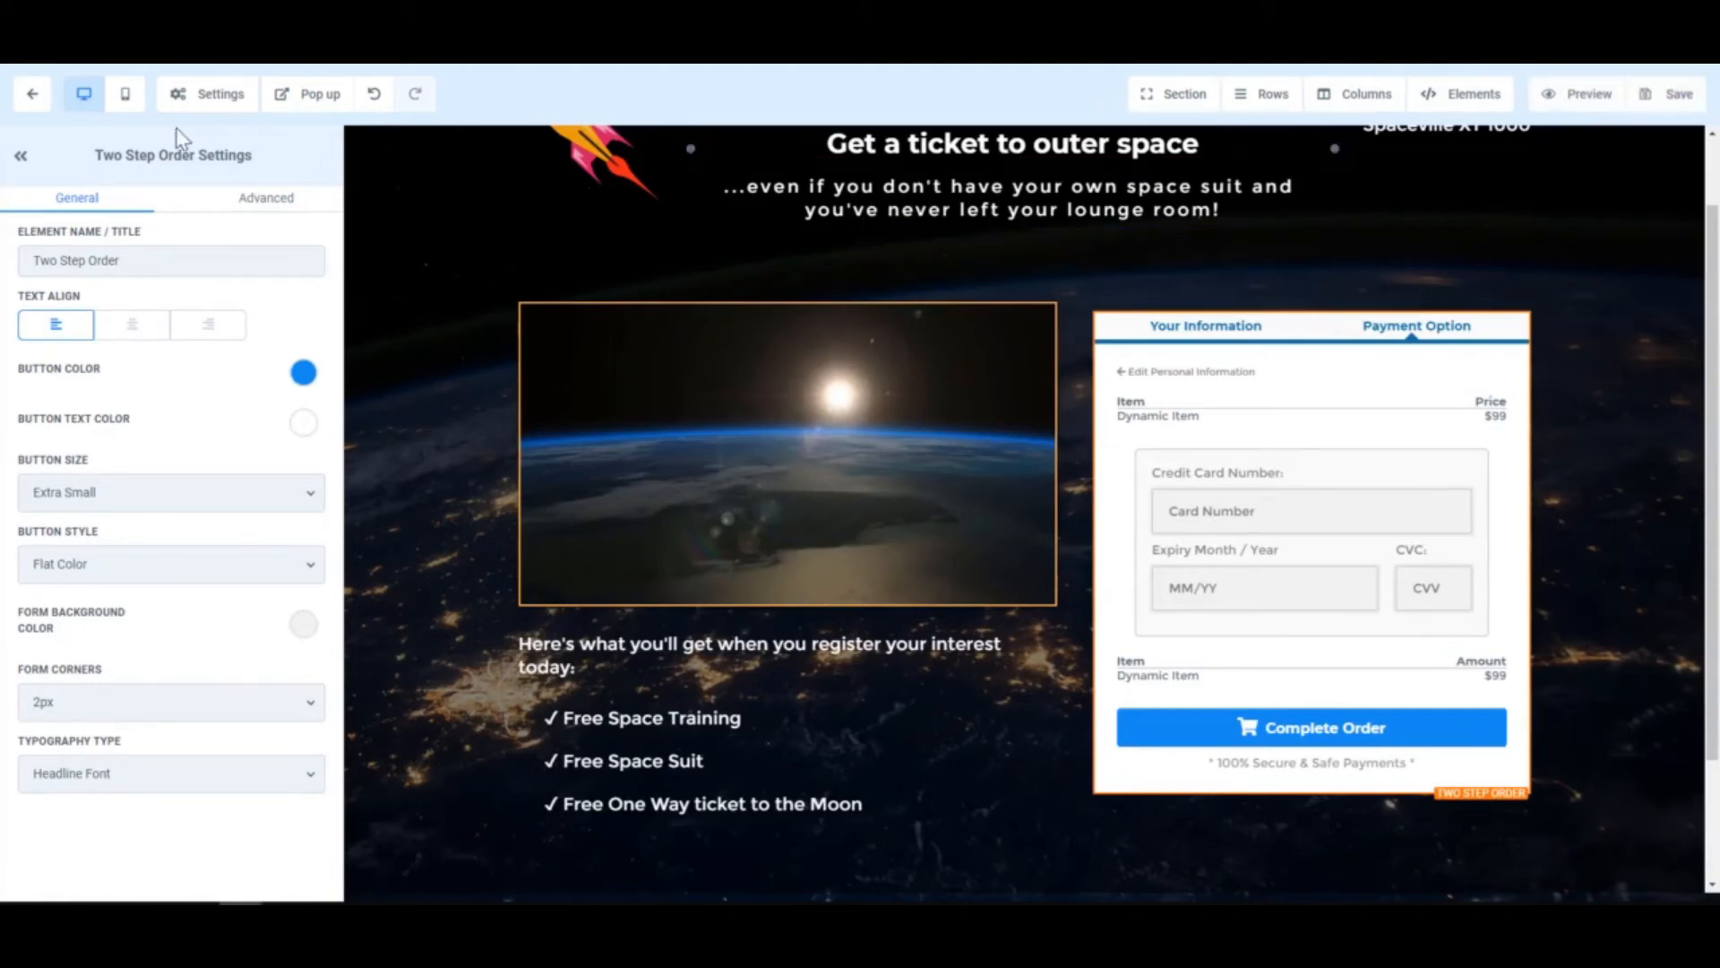
pyautogui.click(27, 97)
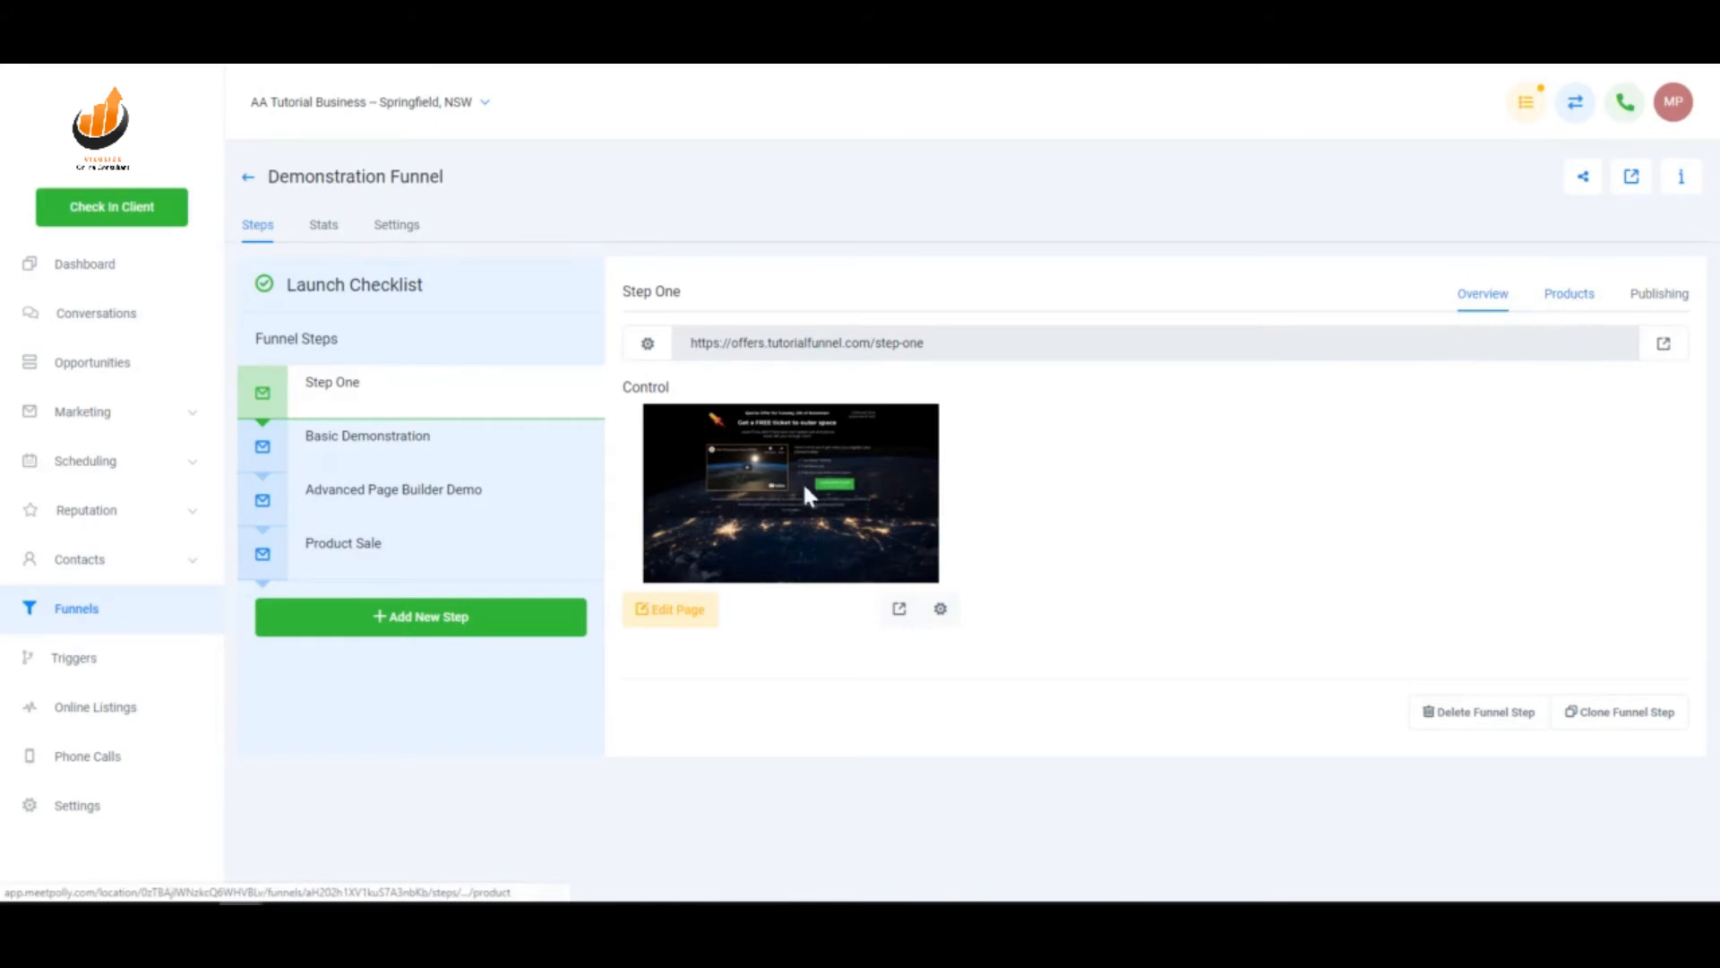
# - Add a new One-Time product on the Product Sale step's Products tab
pyautogui.click(443, 575)
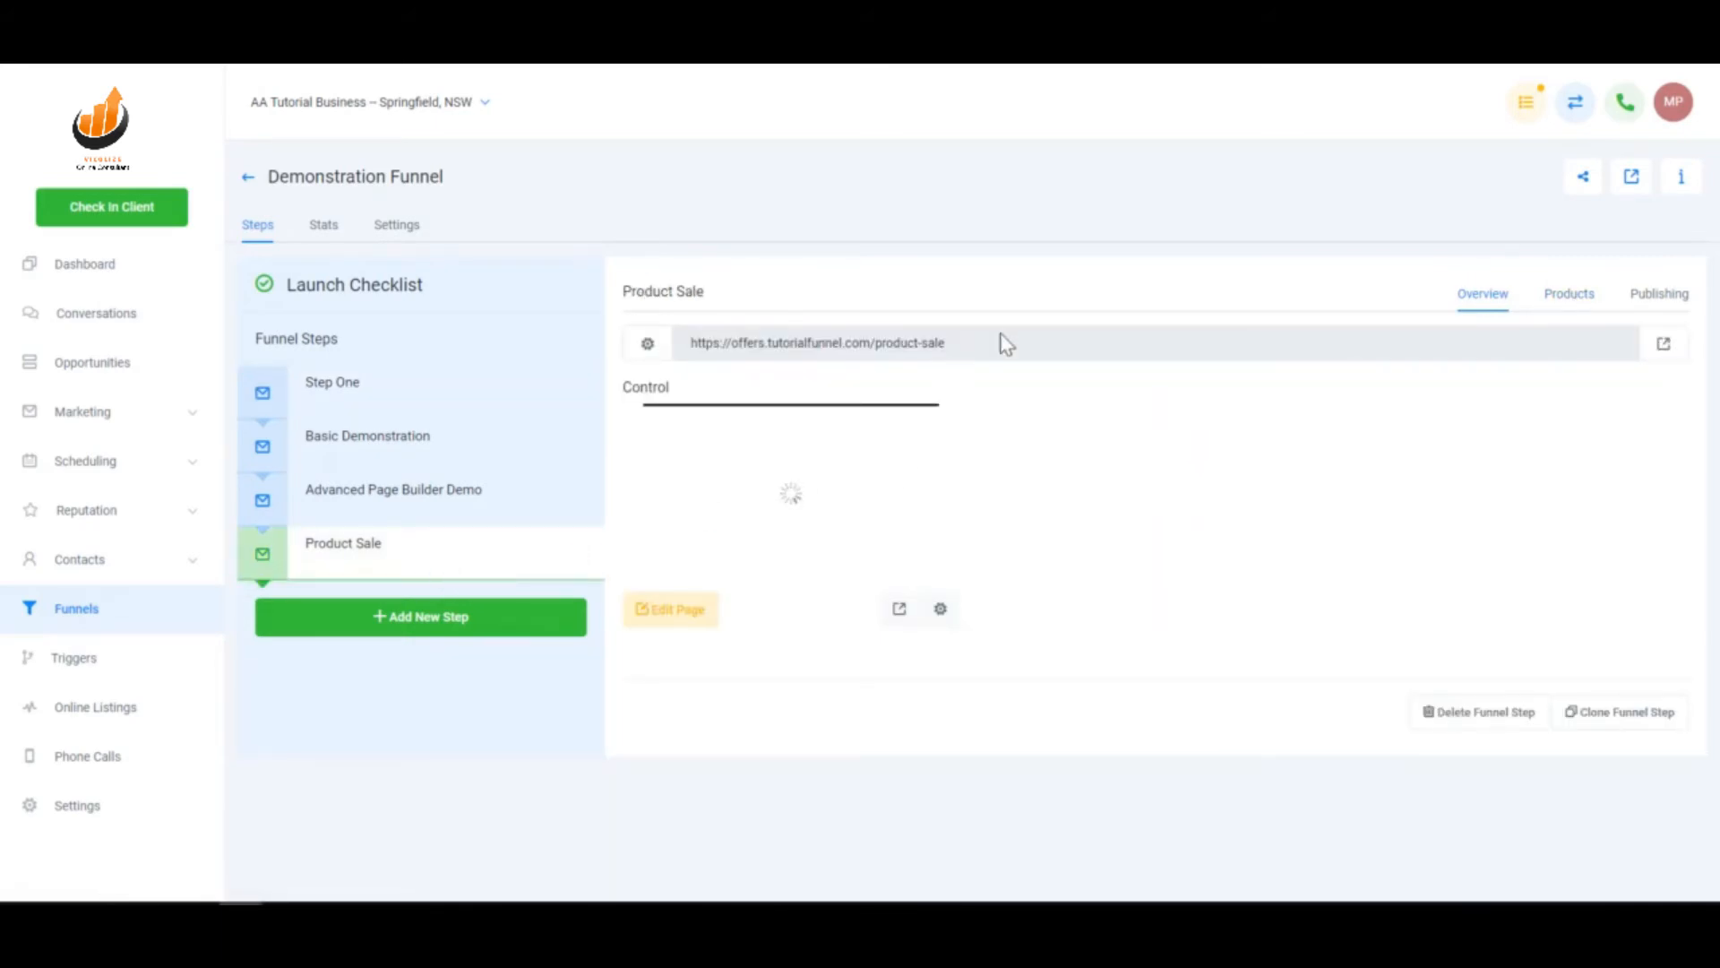
pyautogui.click(1567, 302)
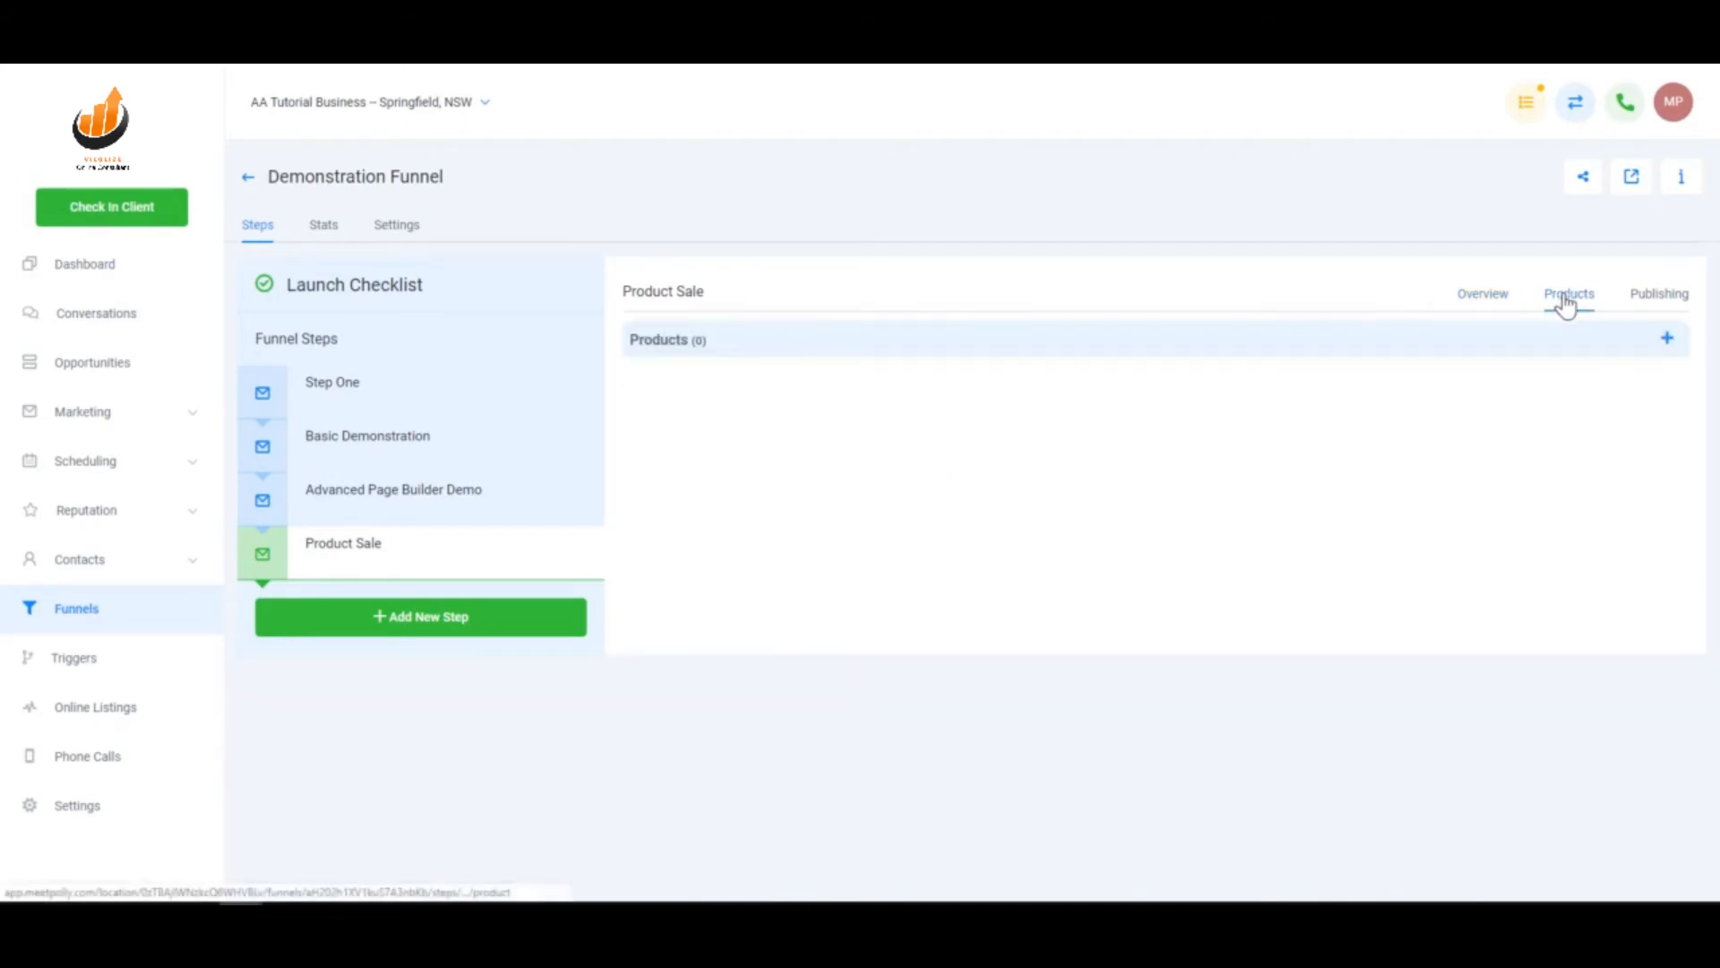
pyautogui.click(1666, 338)
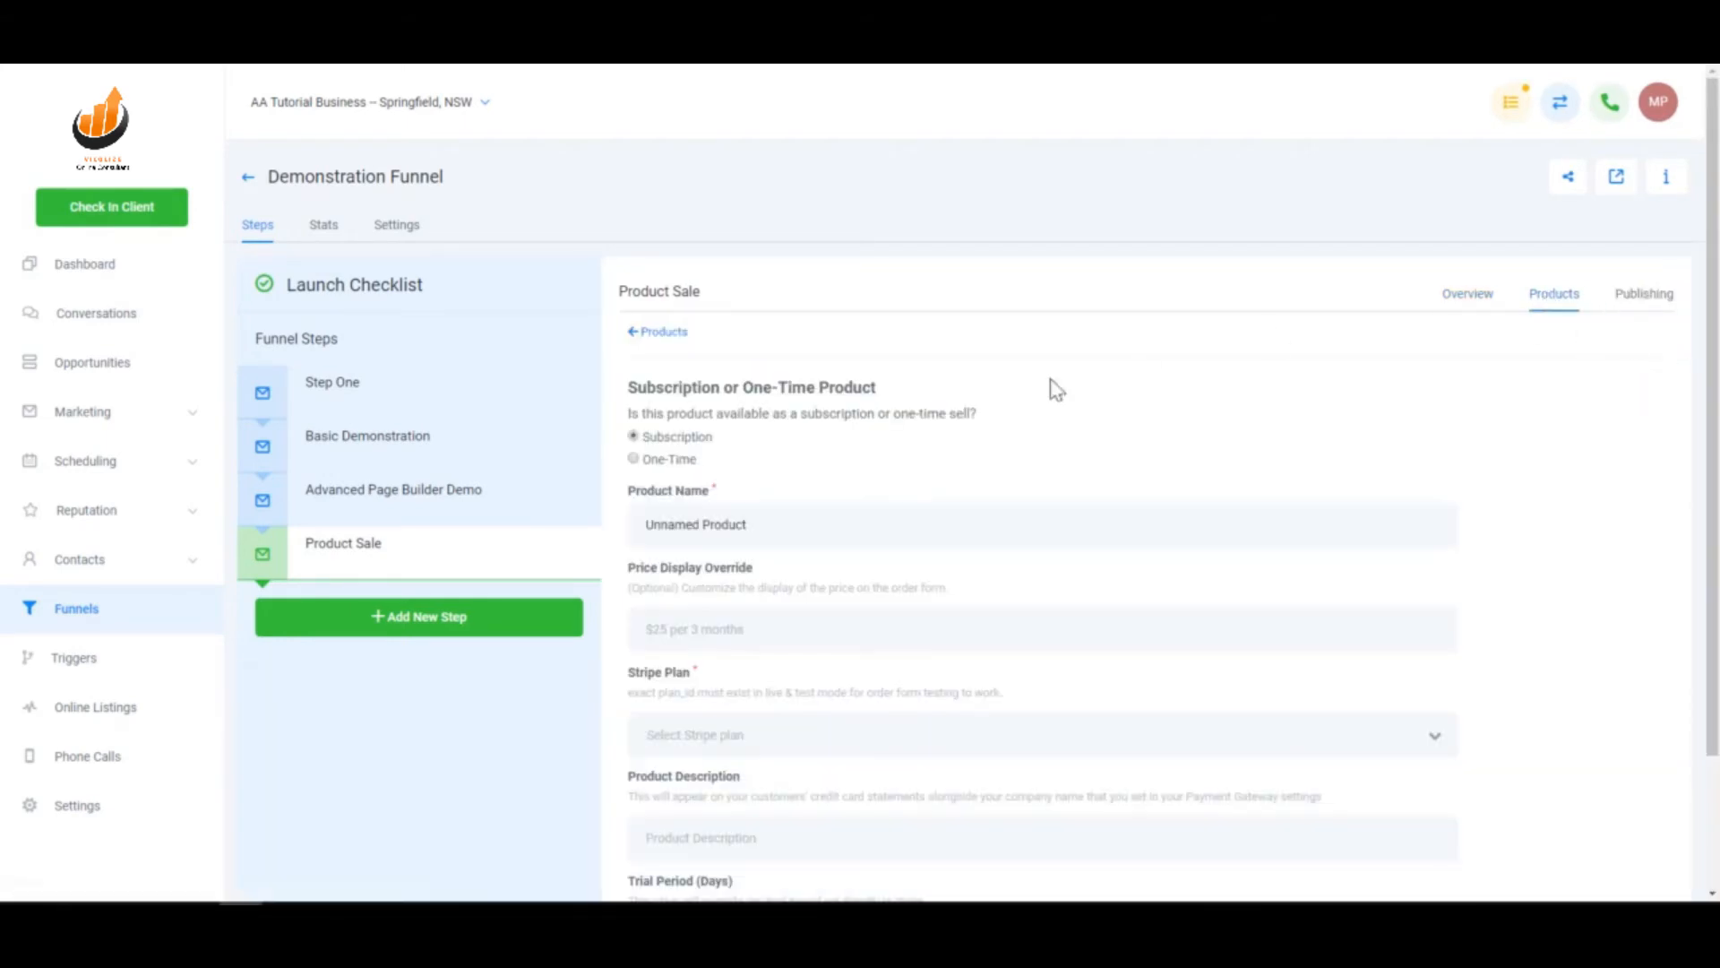
pyautogui.scroll(-1, 800, 490)
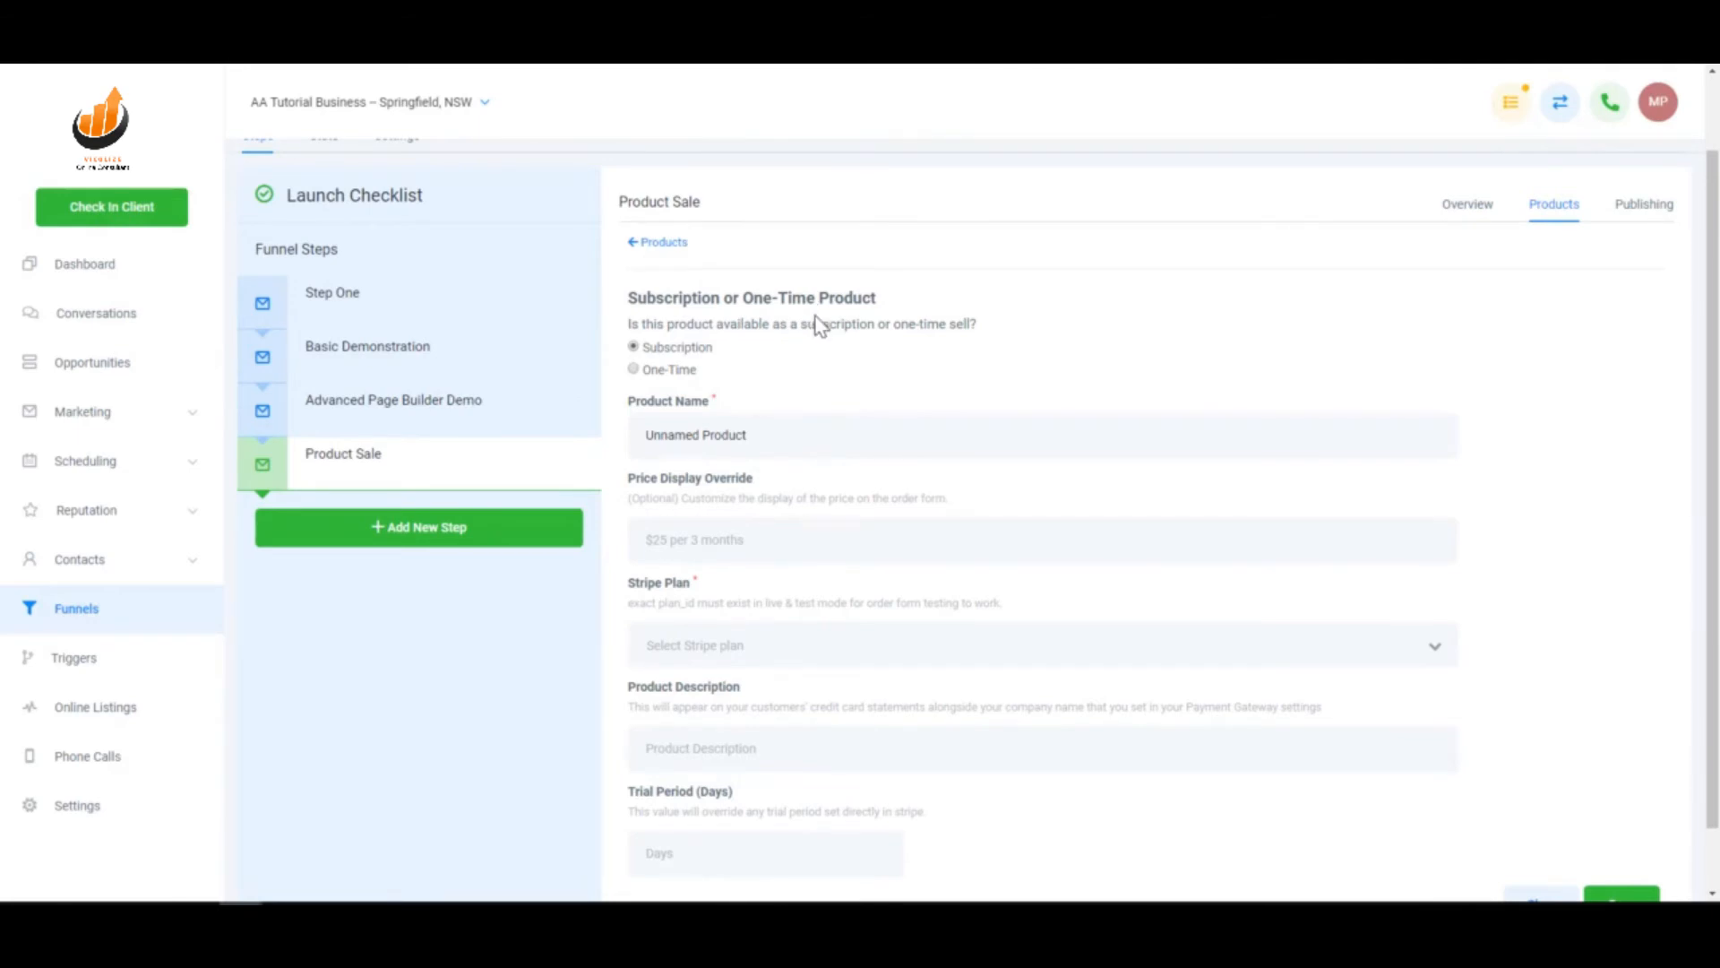
pyautogui.click(634, 369)
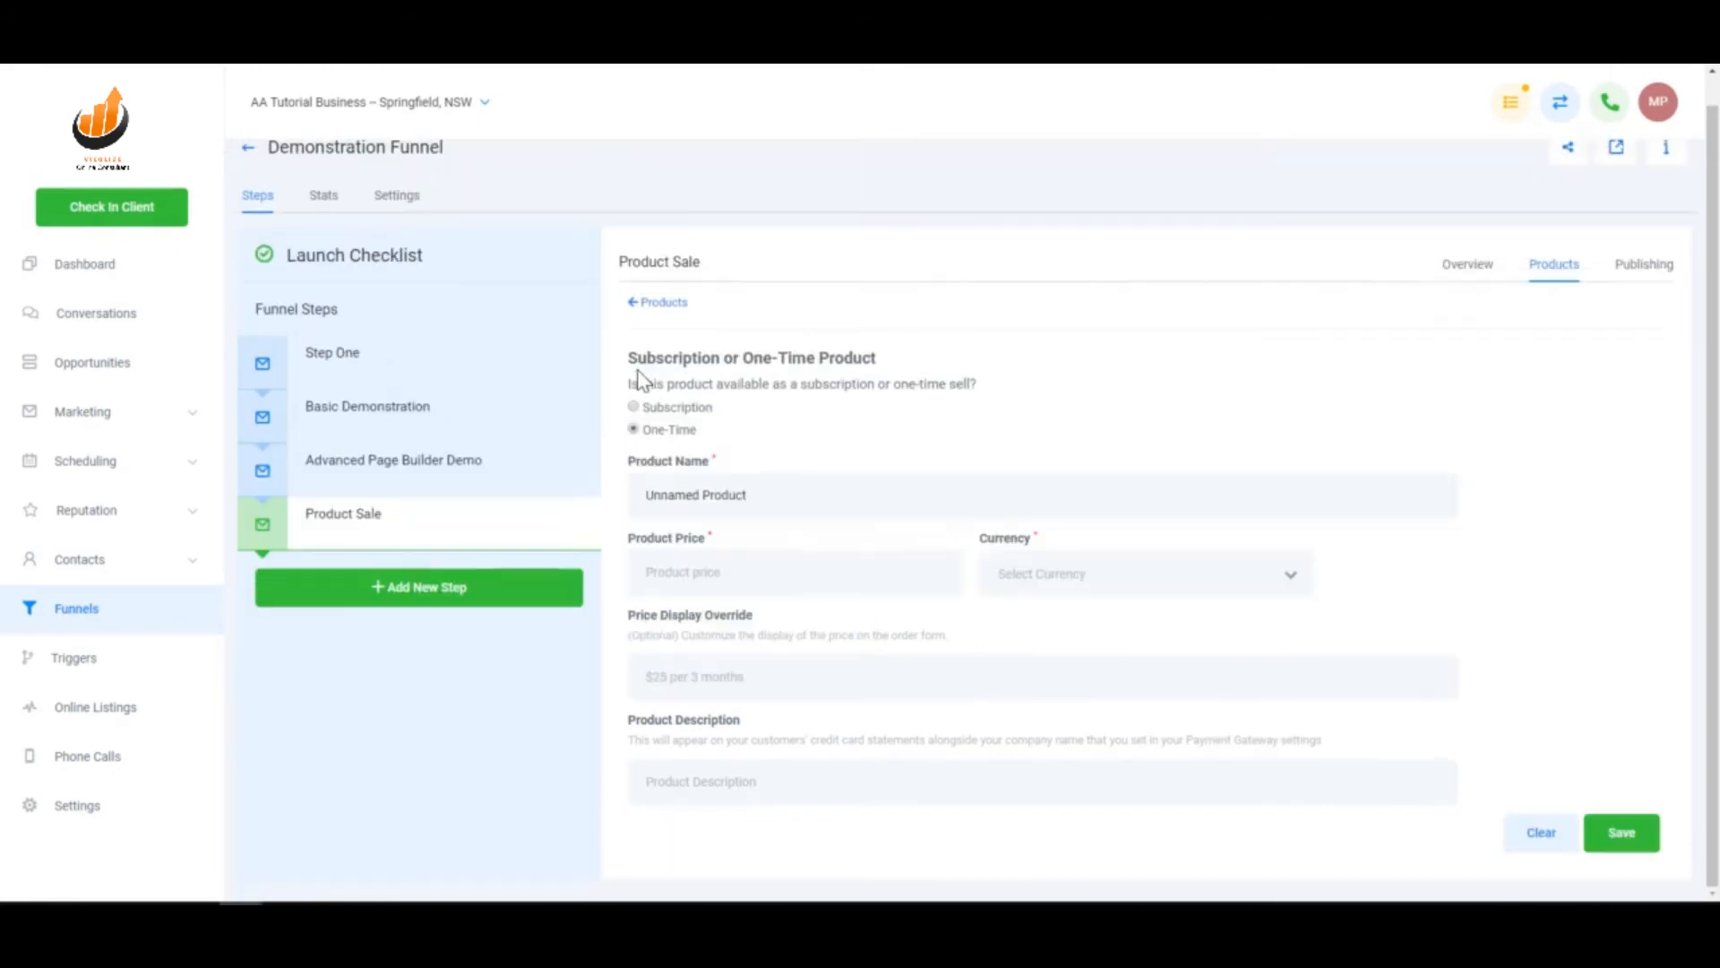
# - Name the product 'Demo Product' and price it at 2000 USD
pyautogui.tripleClick(757, 498)
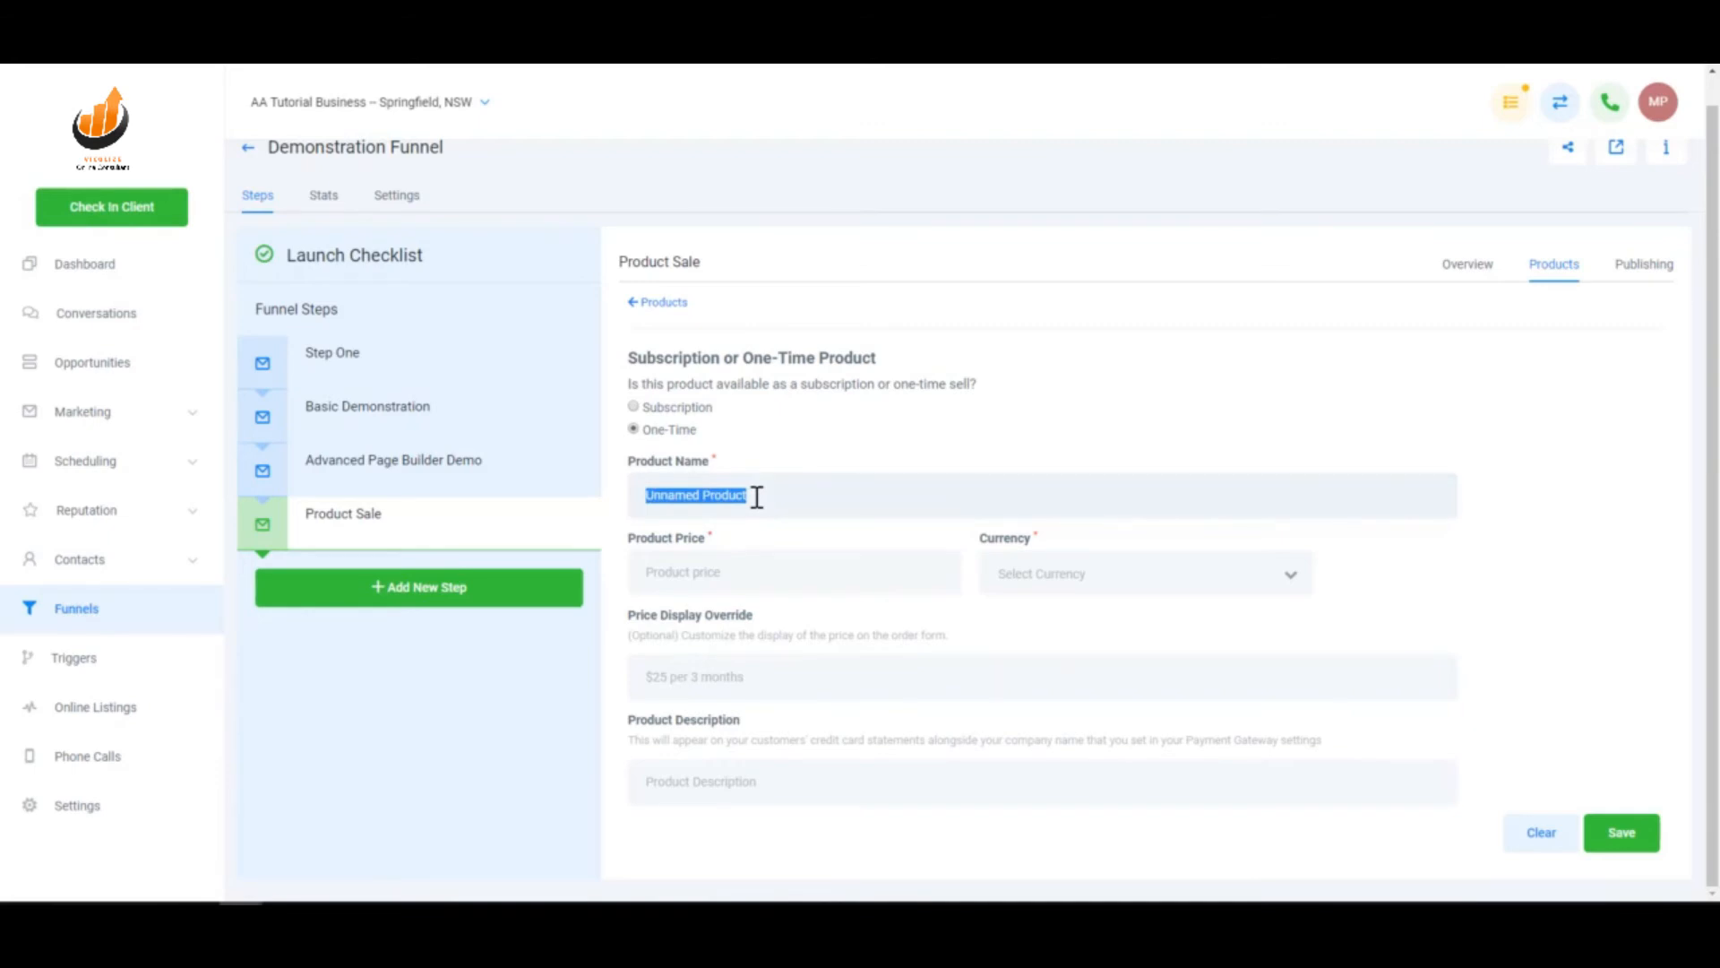
pyautogui.write('Demo Product')
pyautogui.click(731, 589)
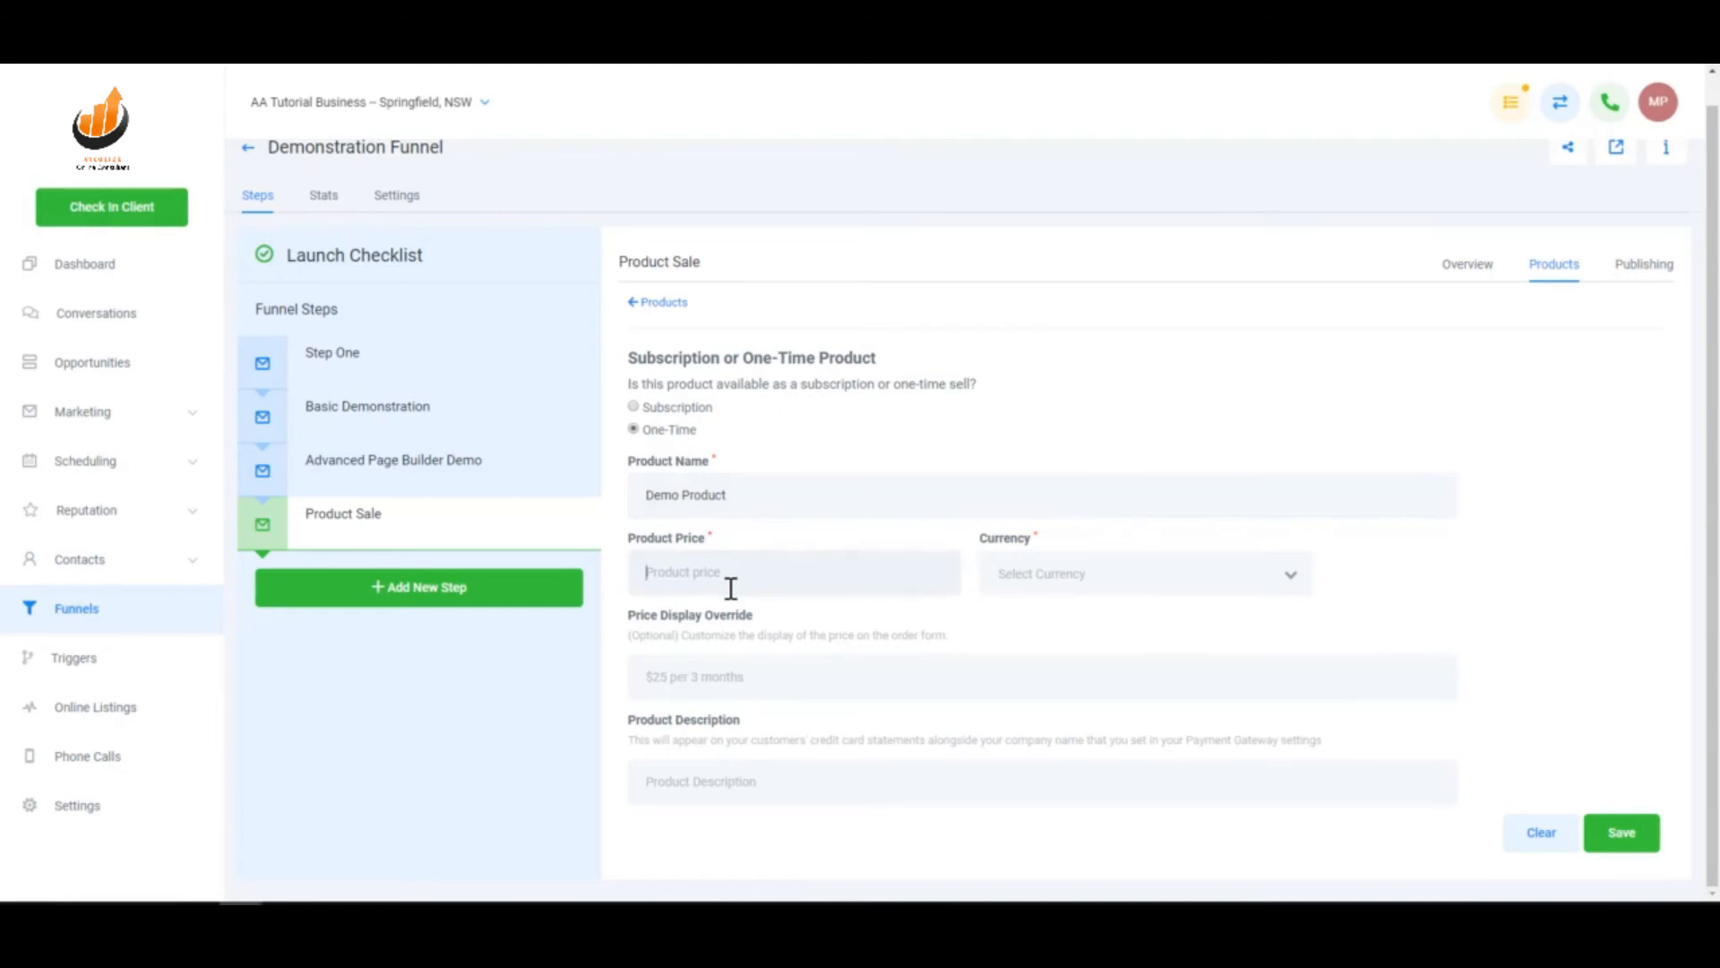
pyautogui.write('2000')
pyautogui.click(1030, 578)
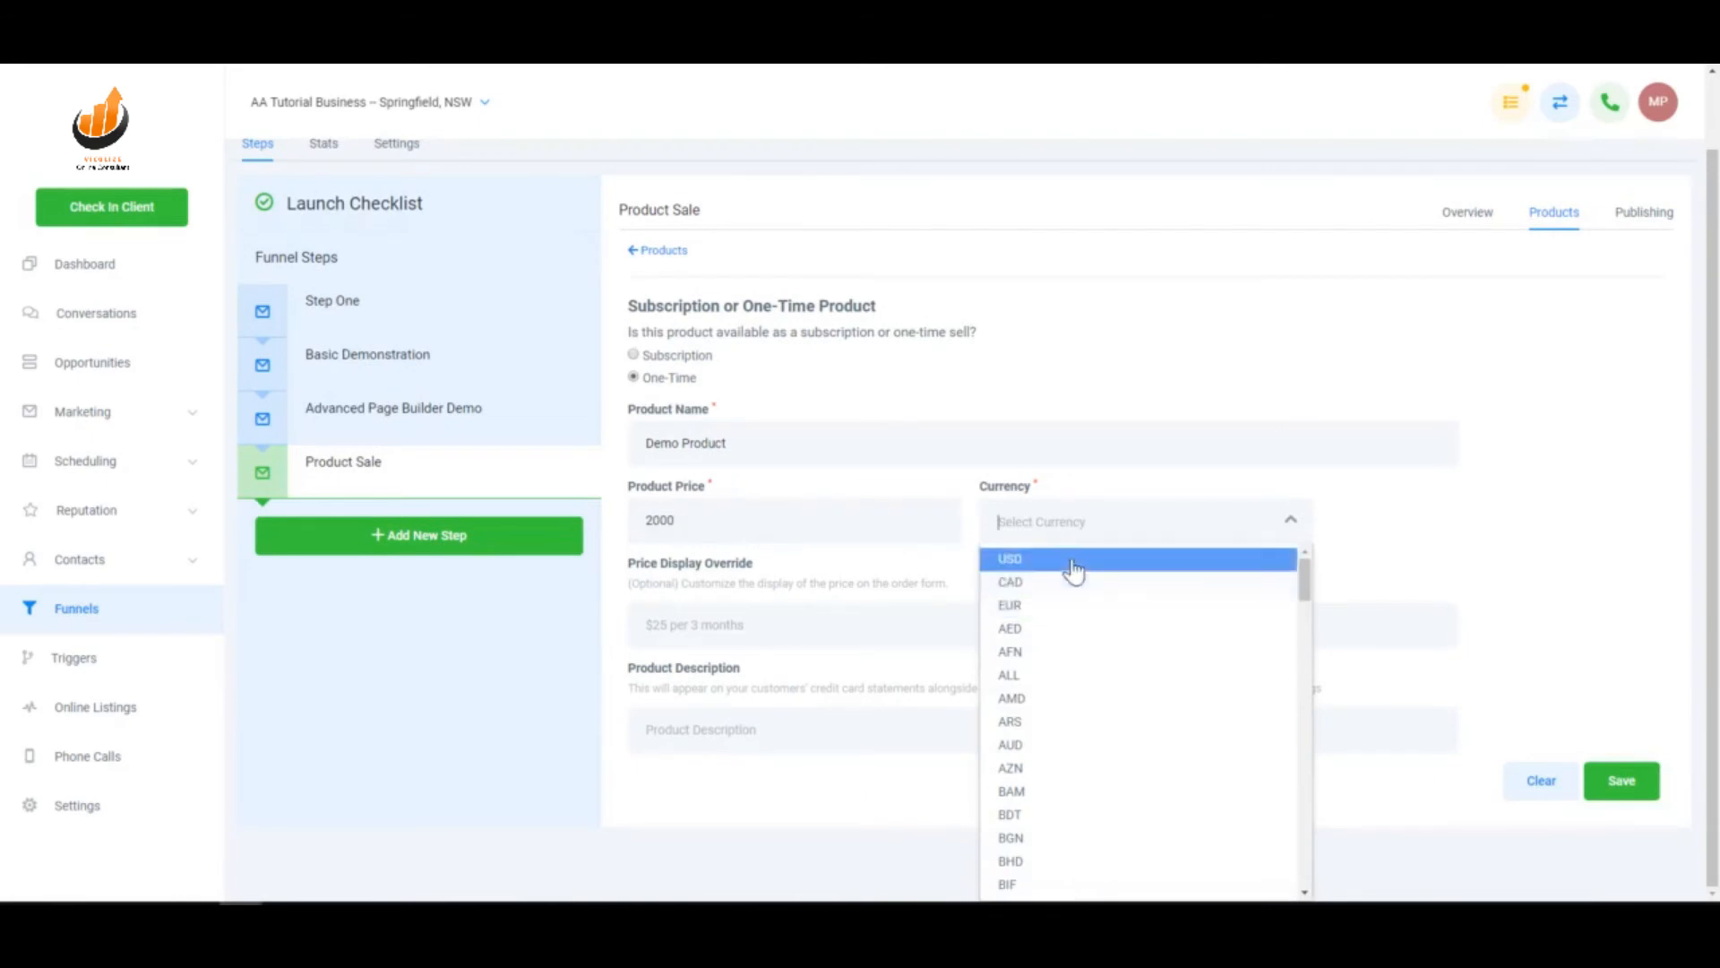
pyautogui.click(1072, 559)
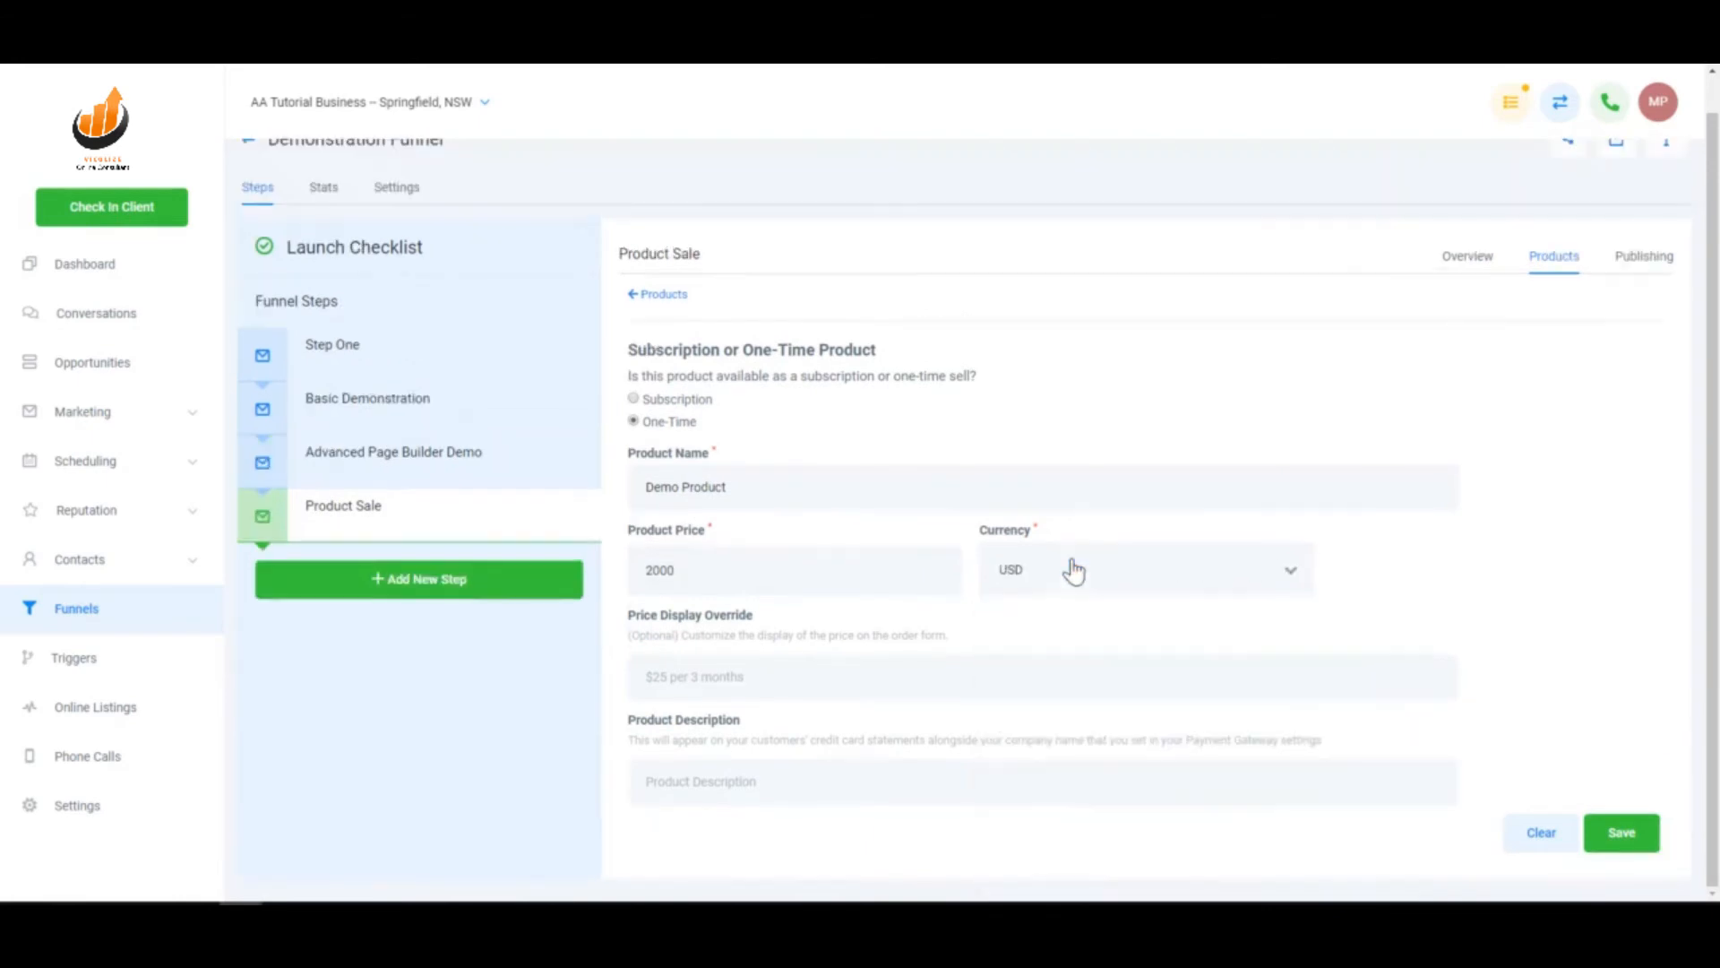
# - Add the description 'Demo Statement Wording', save the product, and return to the step's Overview
pyautogui.click(776, 676)
pyautogui.click(794, 784)
pyautogui.write('Demo Statement Wording')
pyautogui.click(1621, 833)
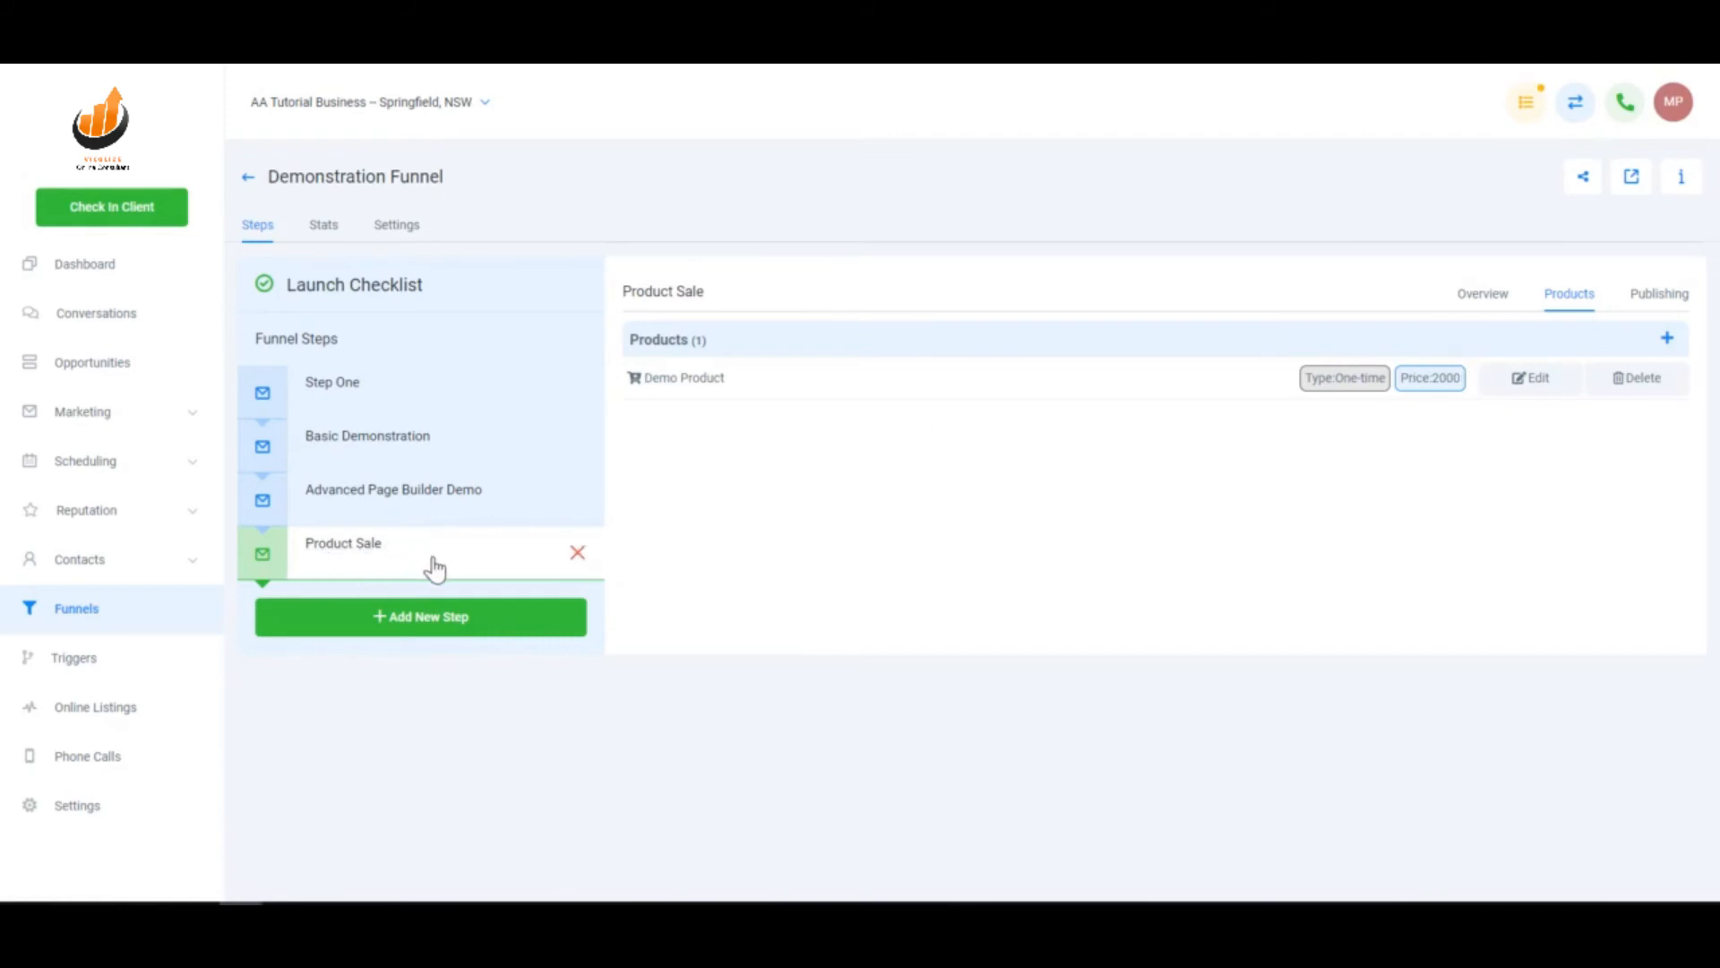
pyautogui.click(1495, 303)
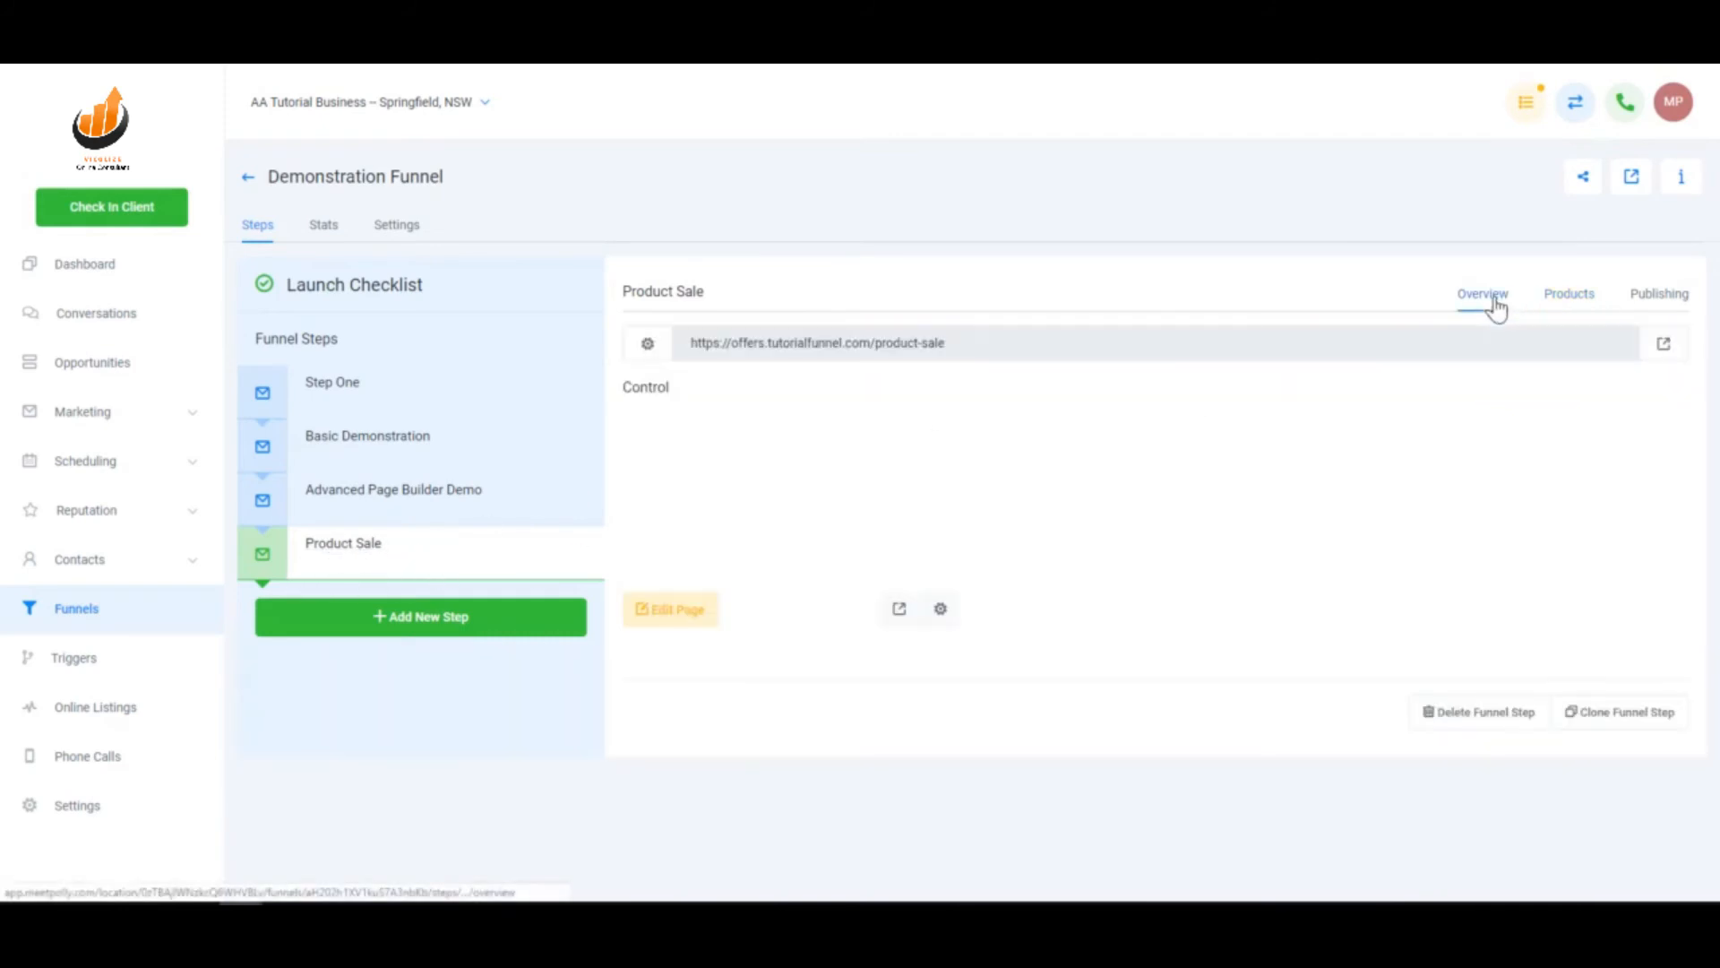
# - On the live Product Sale page, enter a test name and e-mail and continue to payment
pyautogui.click(1668, 345)
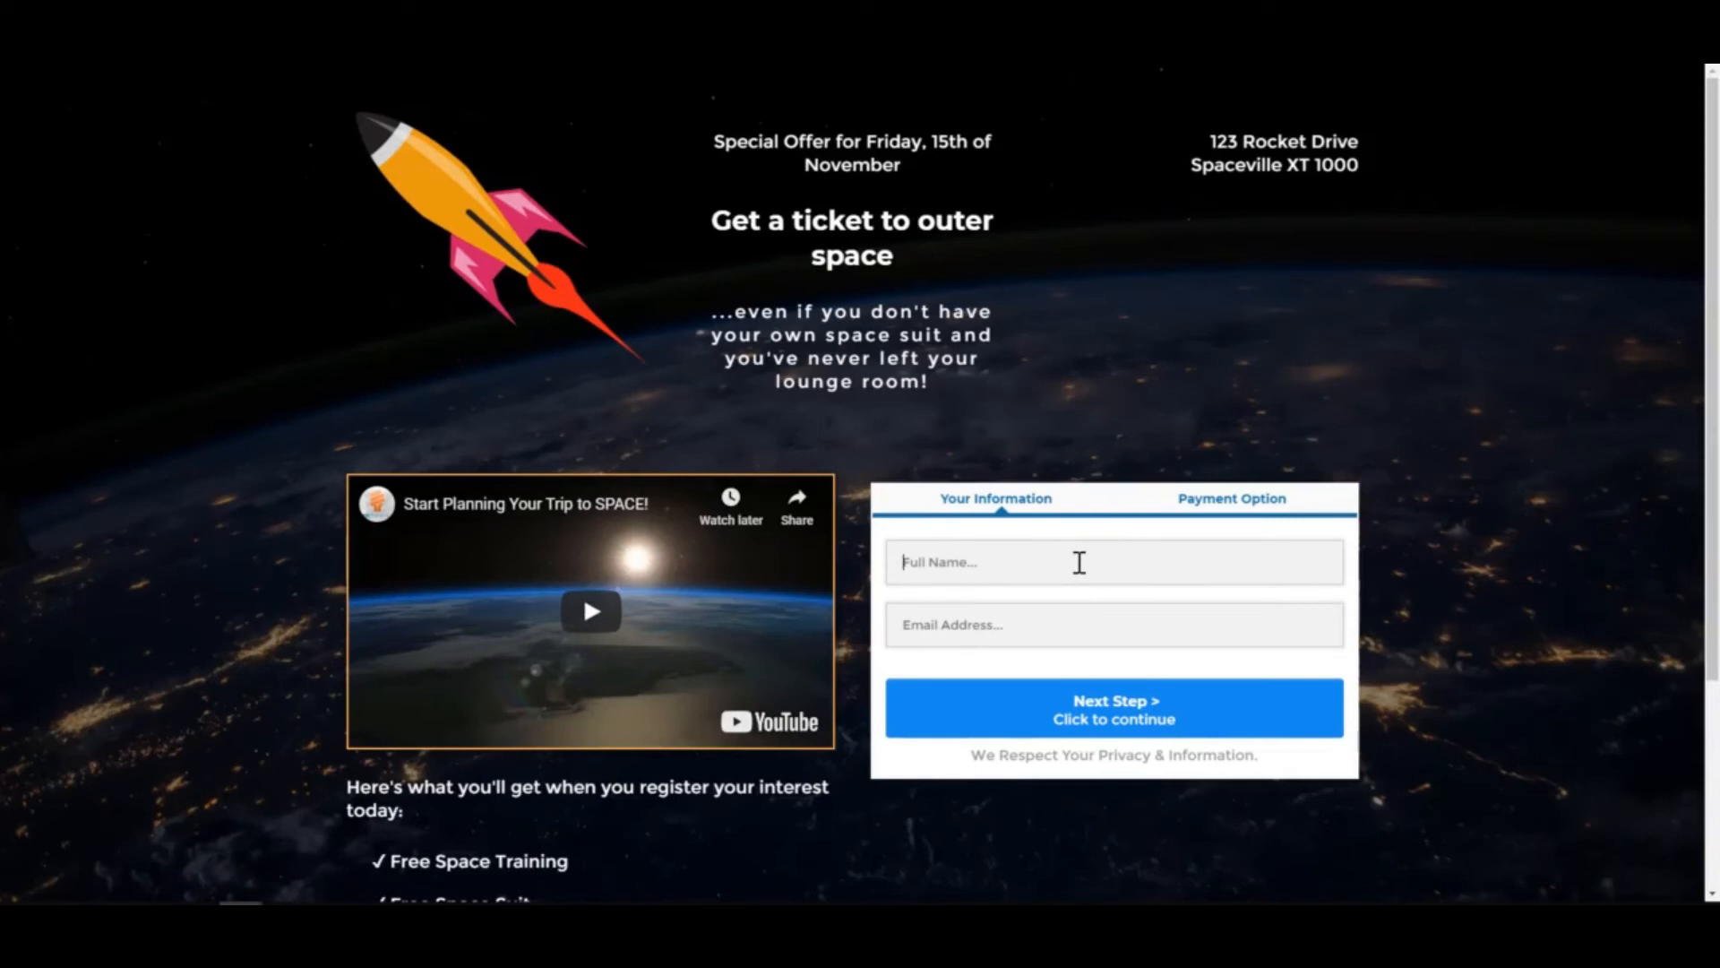
pyautogui.write('t')
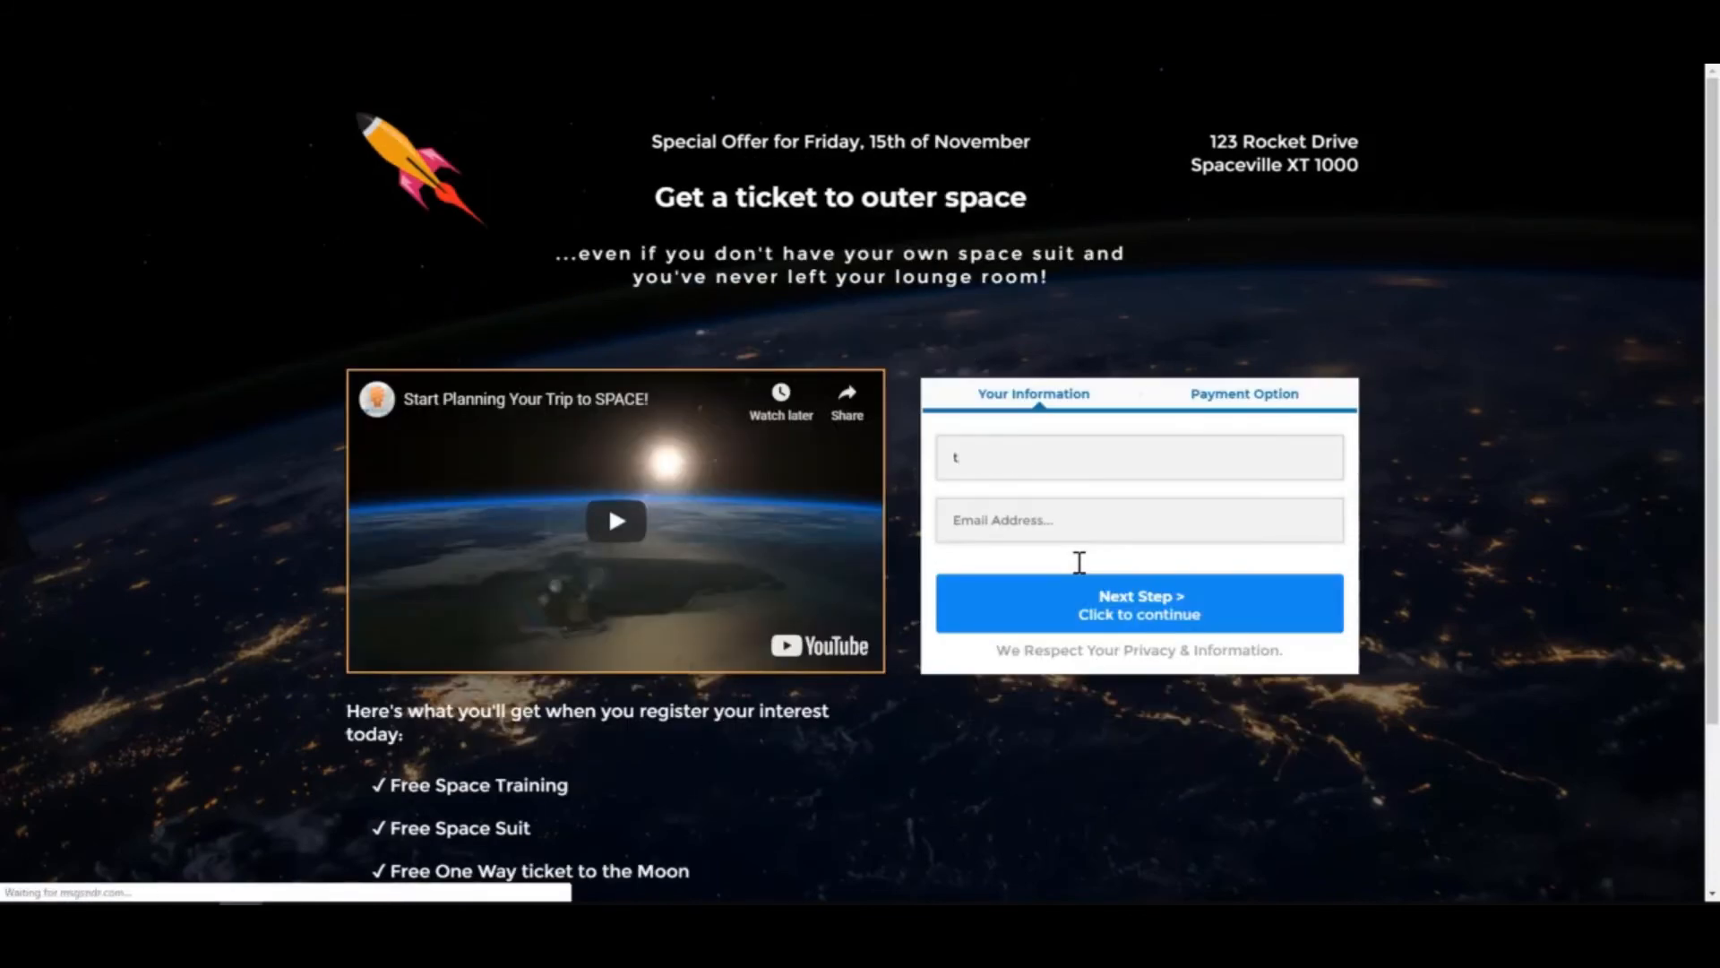
pyautogui.press('BackSpace')
pyautogui.write('Matt Testing')
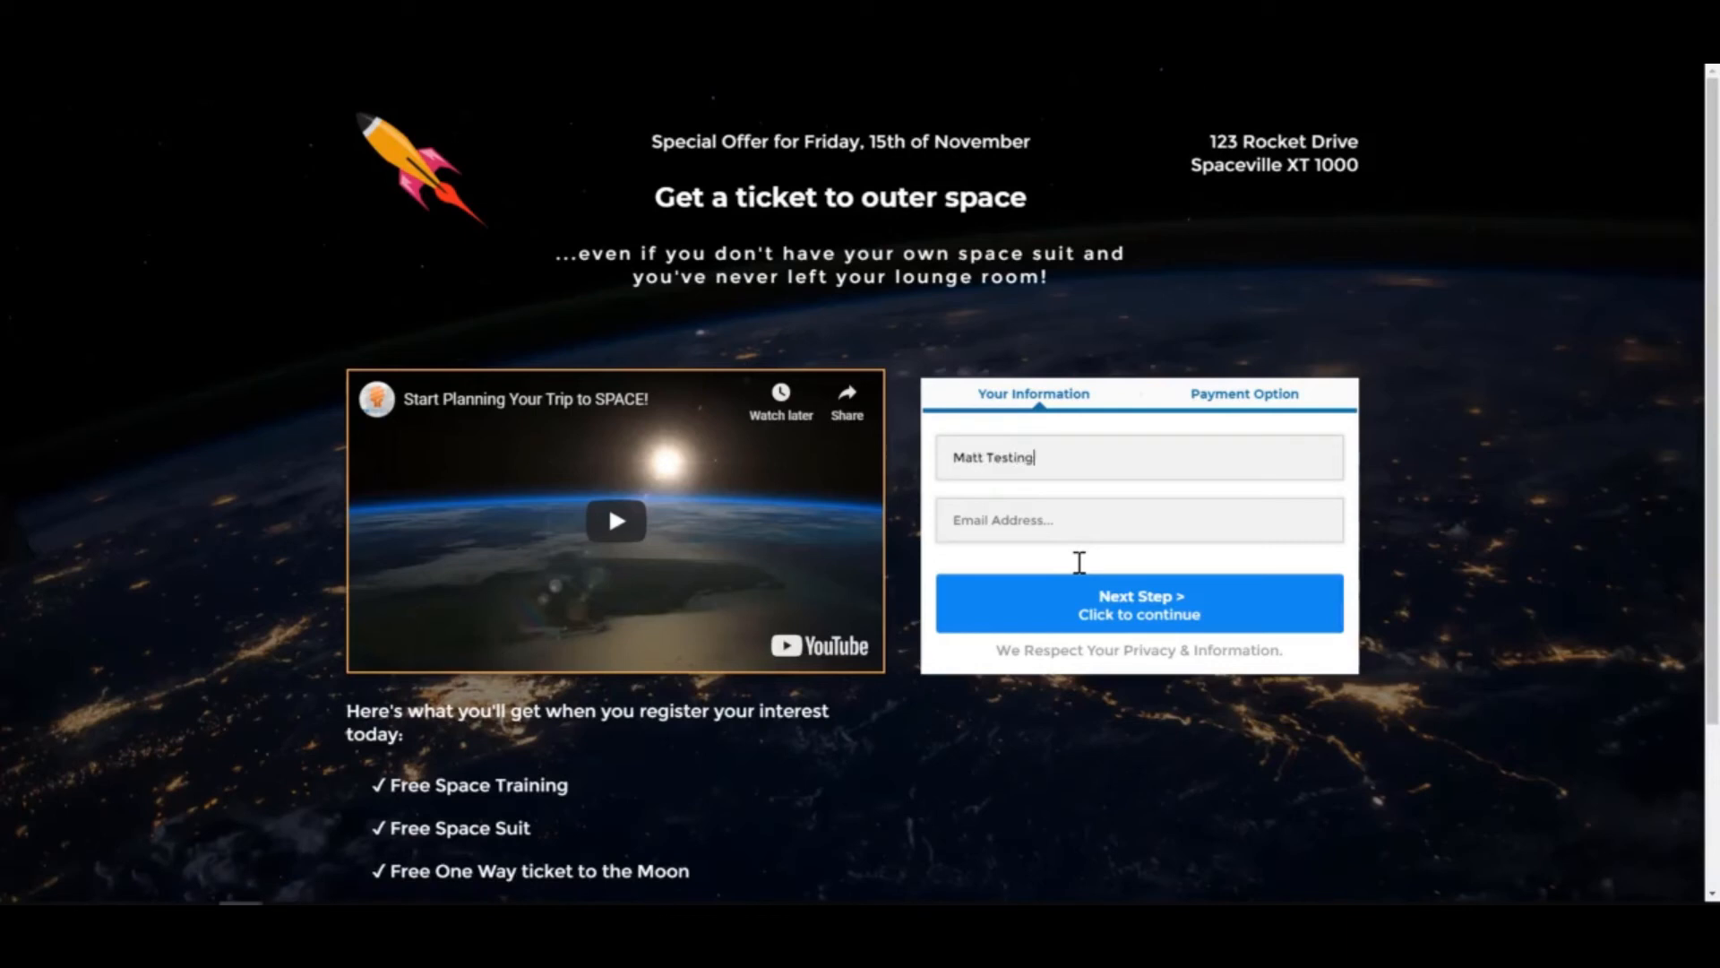
pyautogui.press('Tab')
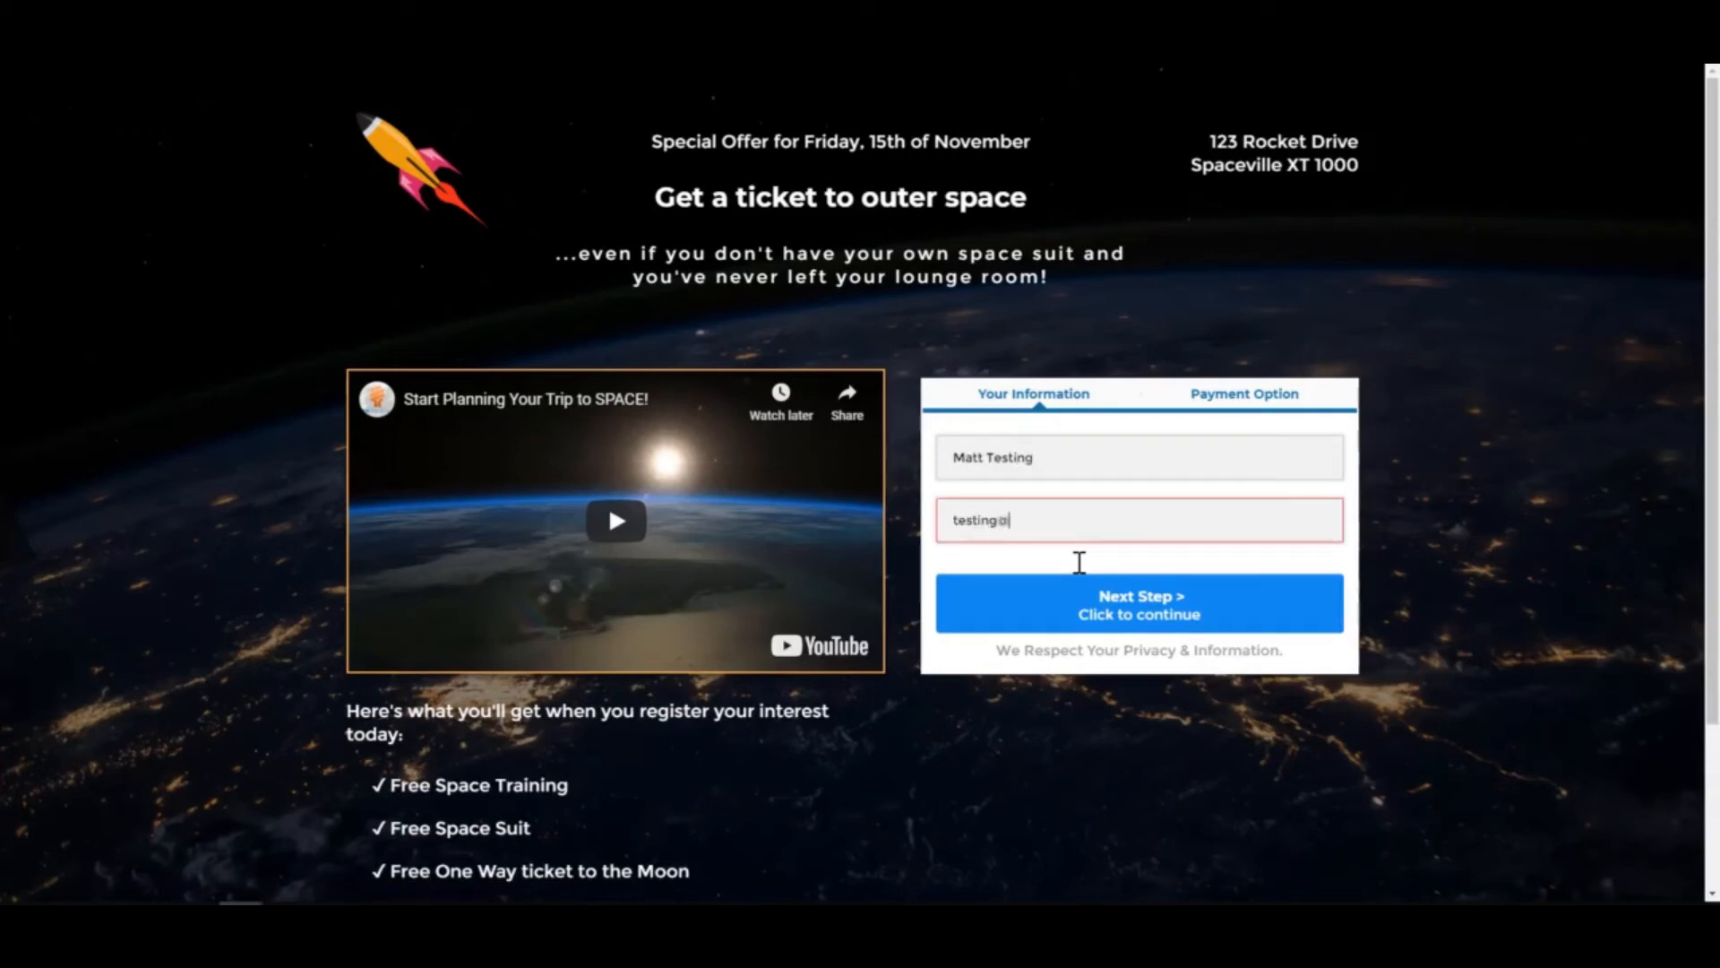
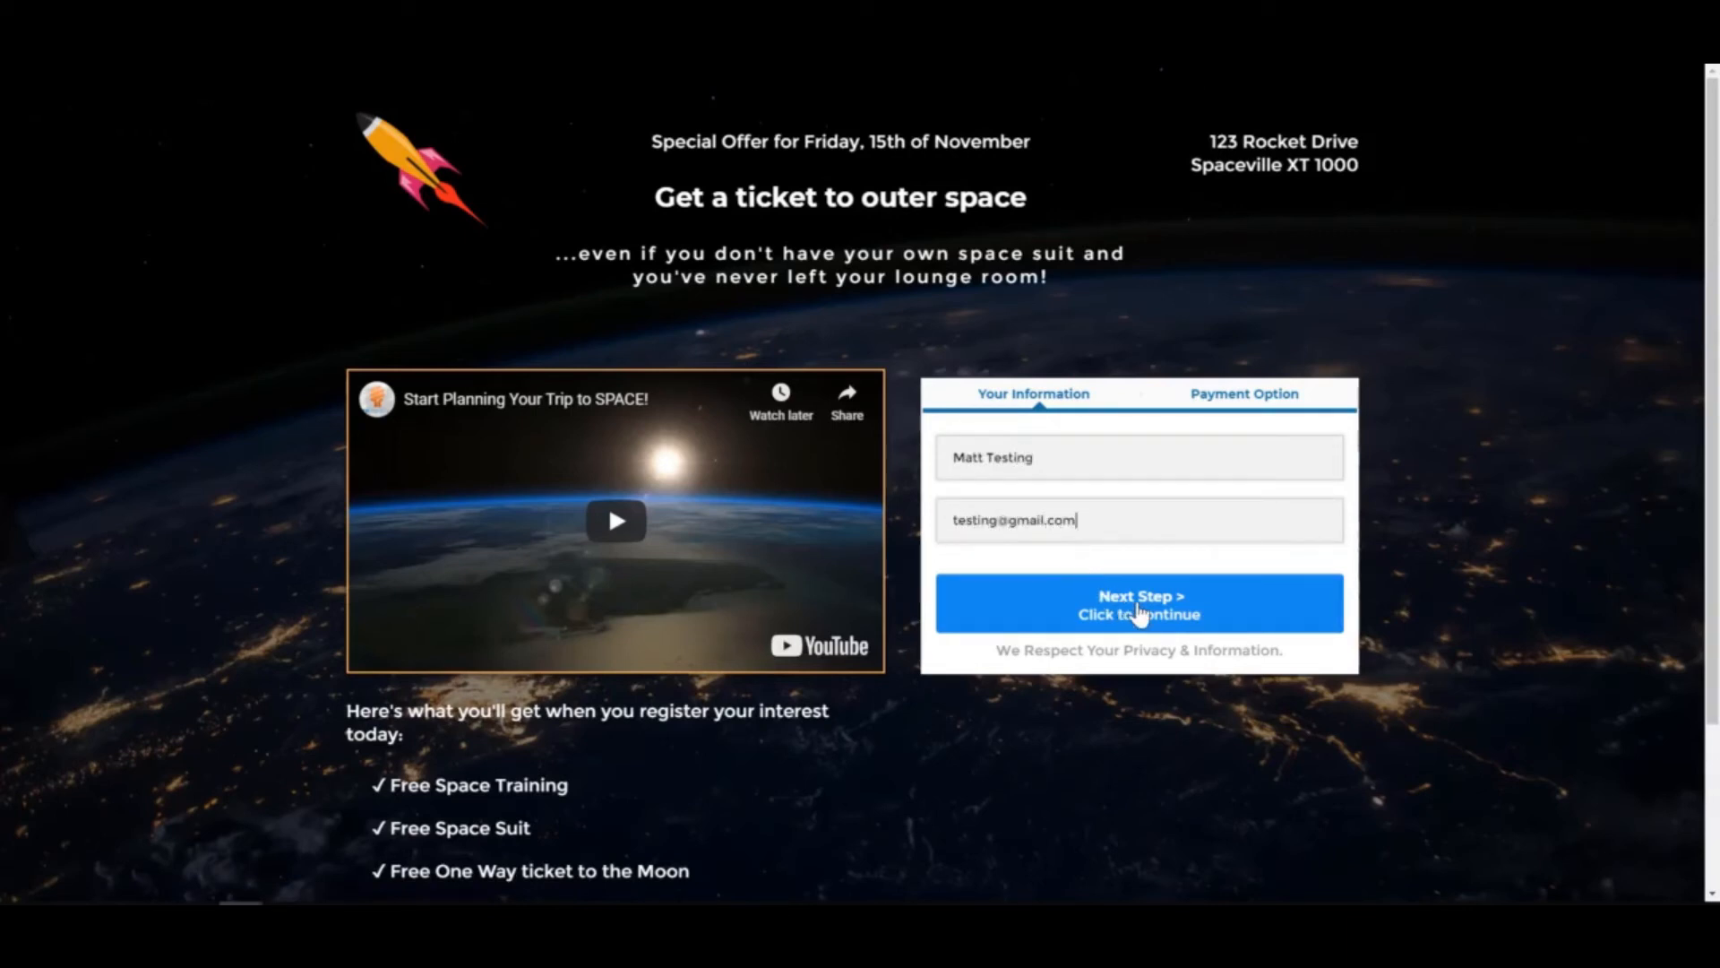
pyautogui.click(1136, 606)
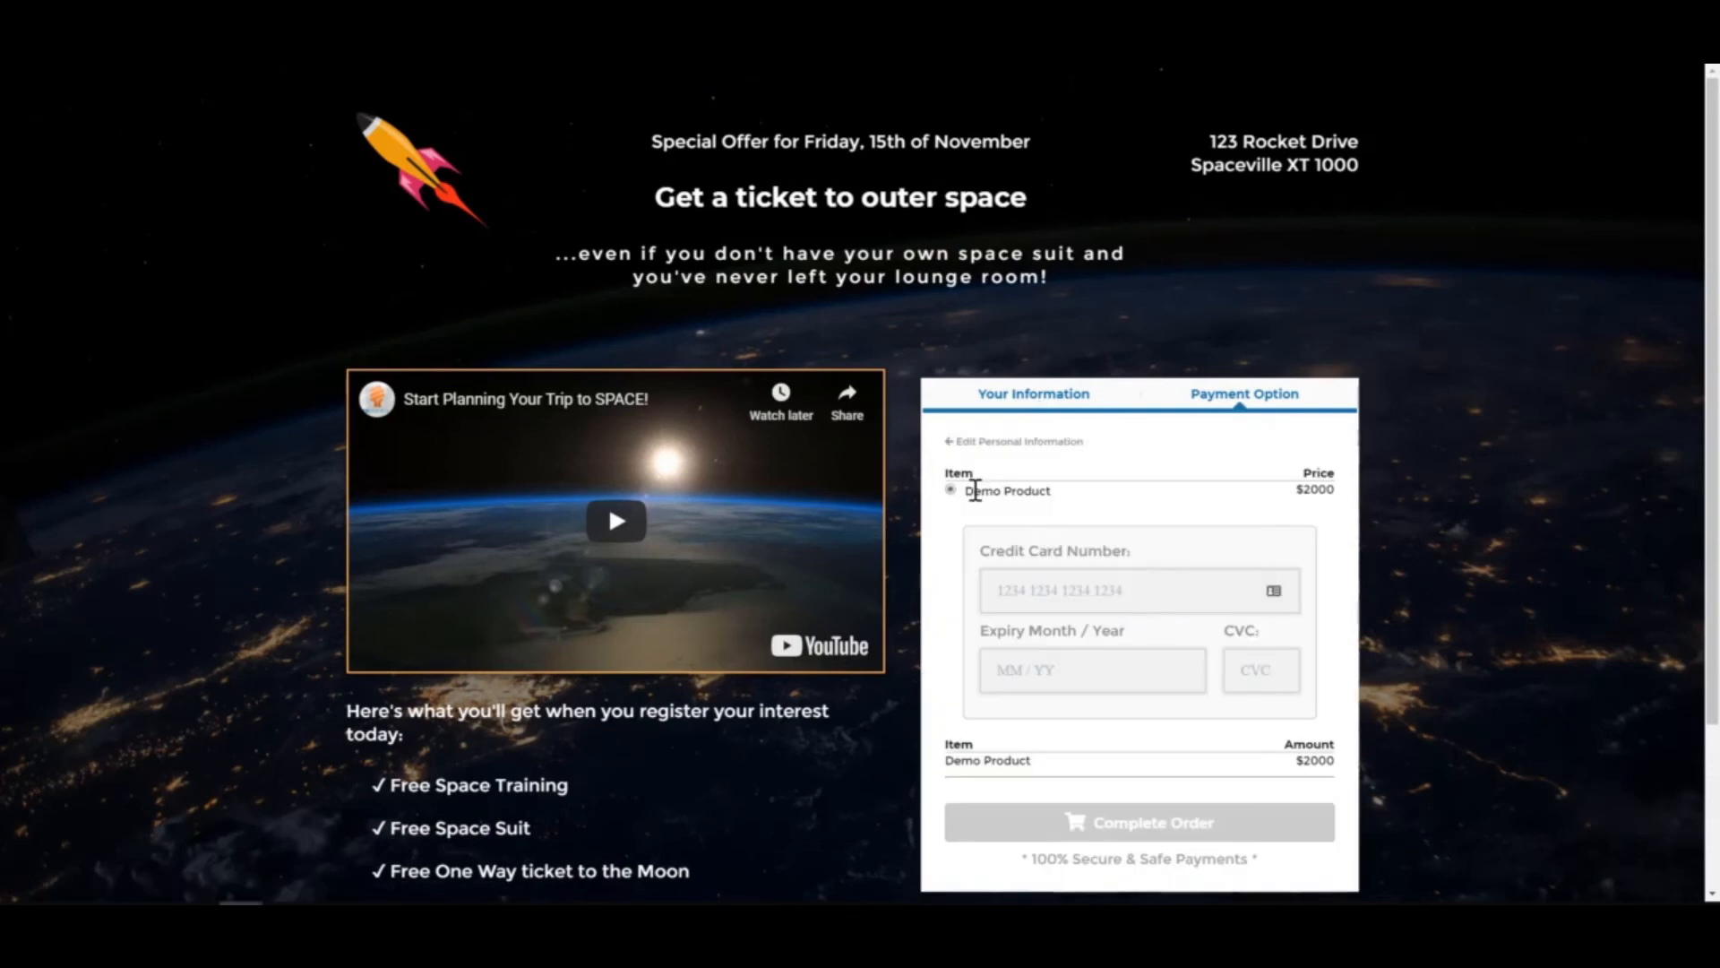
# - Check the payment step lists Demo Product at $2000, scrolling through to Complete Order
pyautogui.moveTo(965, 491); pyautogui.dragTo(1048, 491)
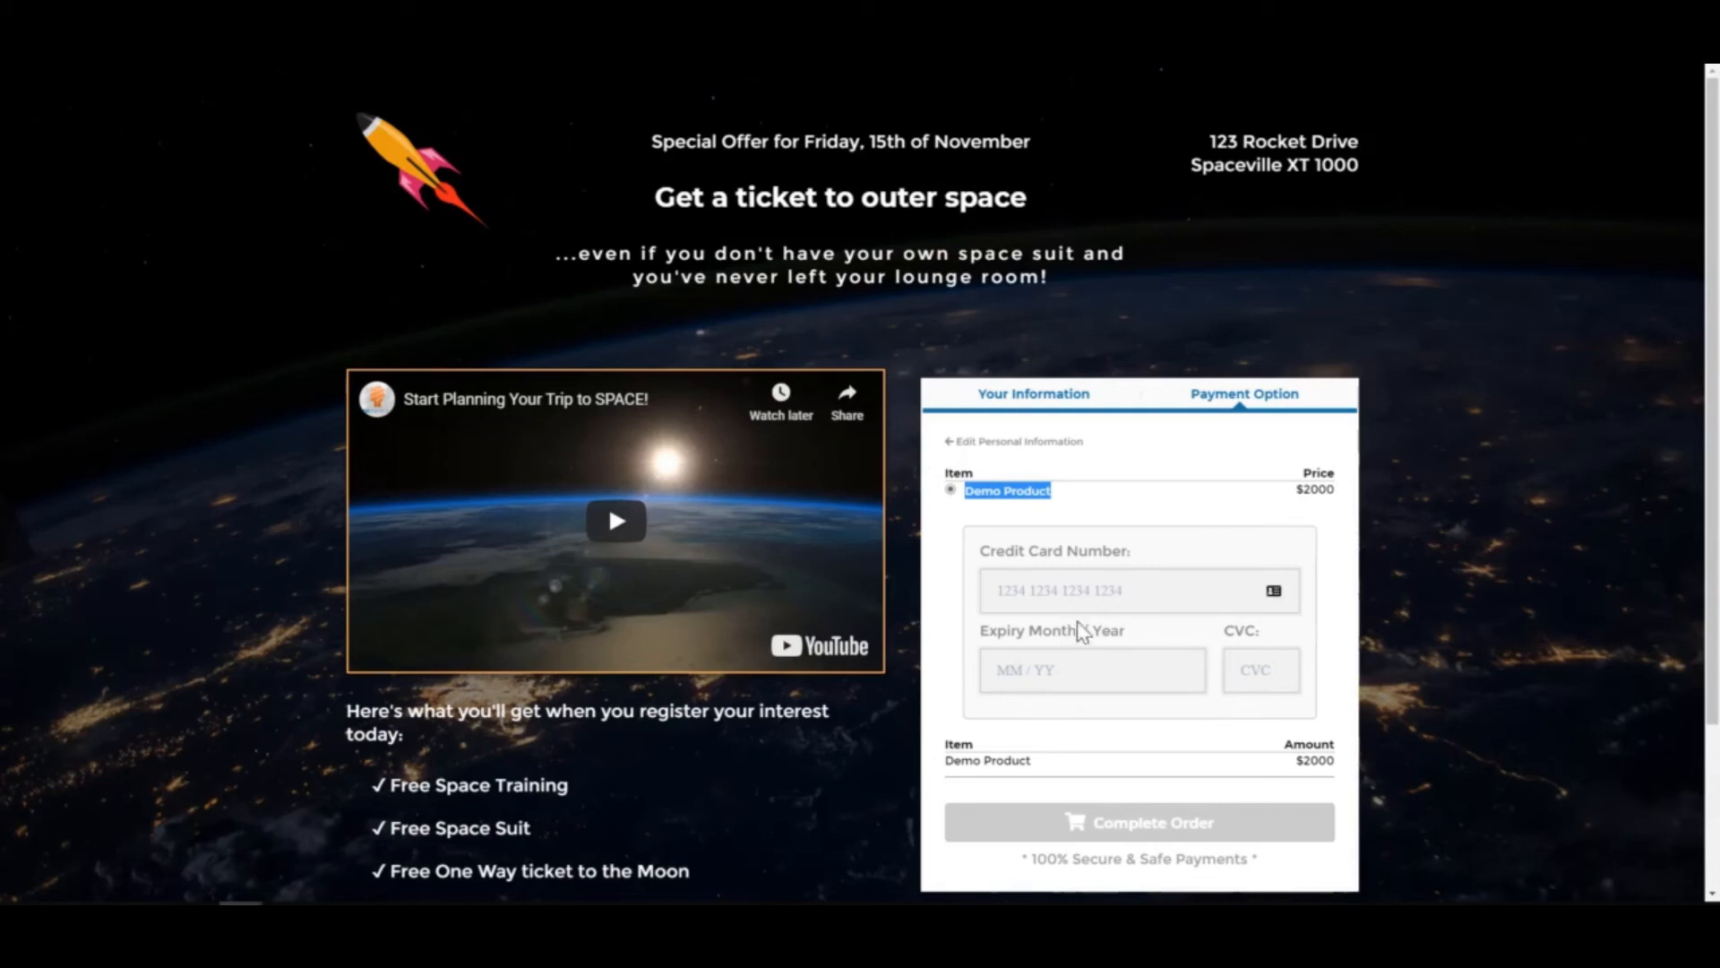
pyautogui.click(1094, 599)
pyautogui.click(1190, 563)
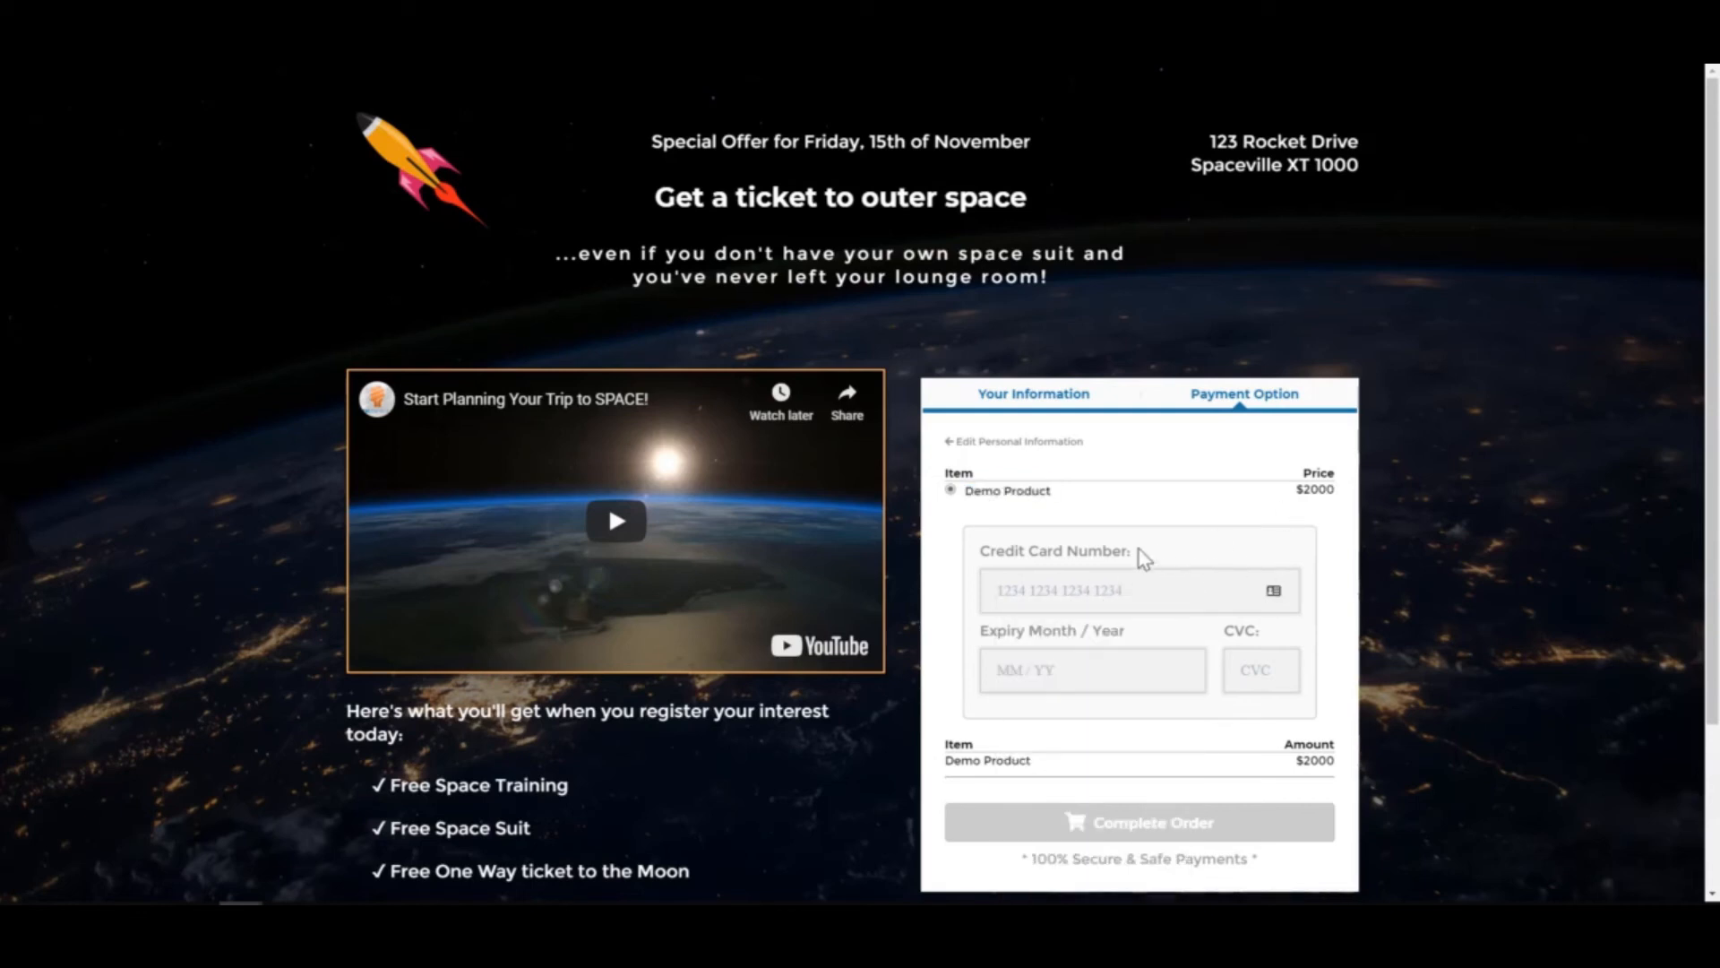
pyautogui.scroll(-1, 1192, 772)
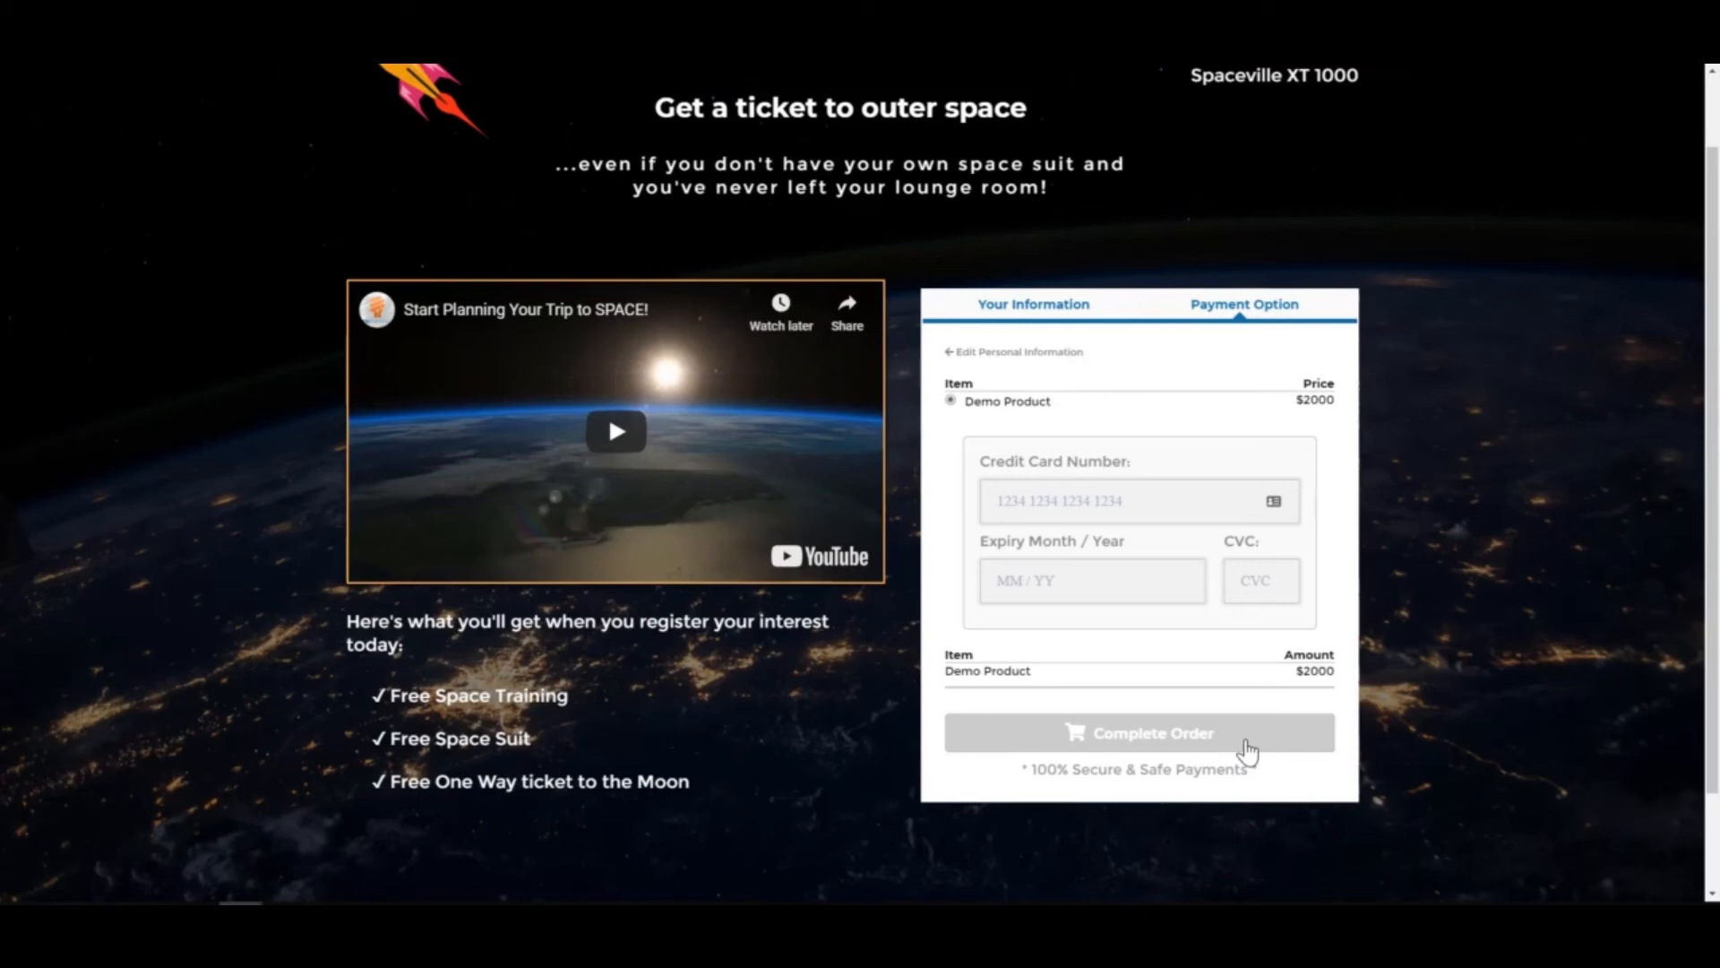
pyautogui.scroll(1, 1248, 753)
# - Close the free-ticket signup popup on the live sale page
pyautogui.moveTo(860, 69)
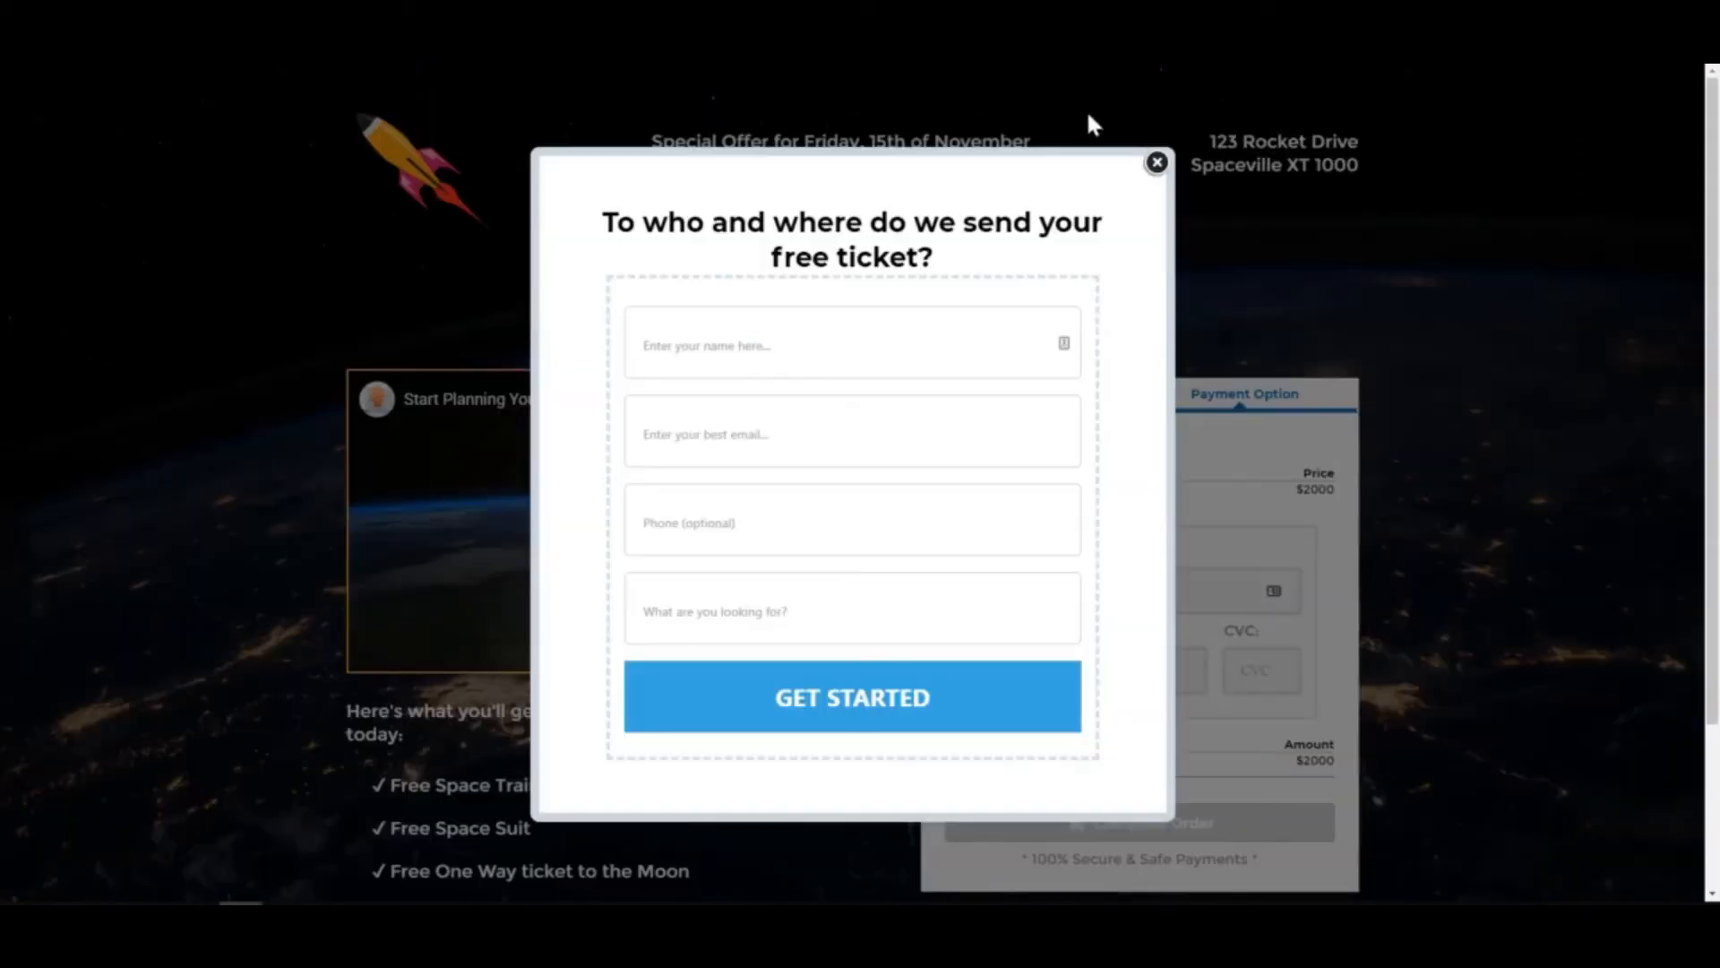
pyautogui.click(1156, 162)
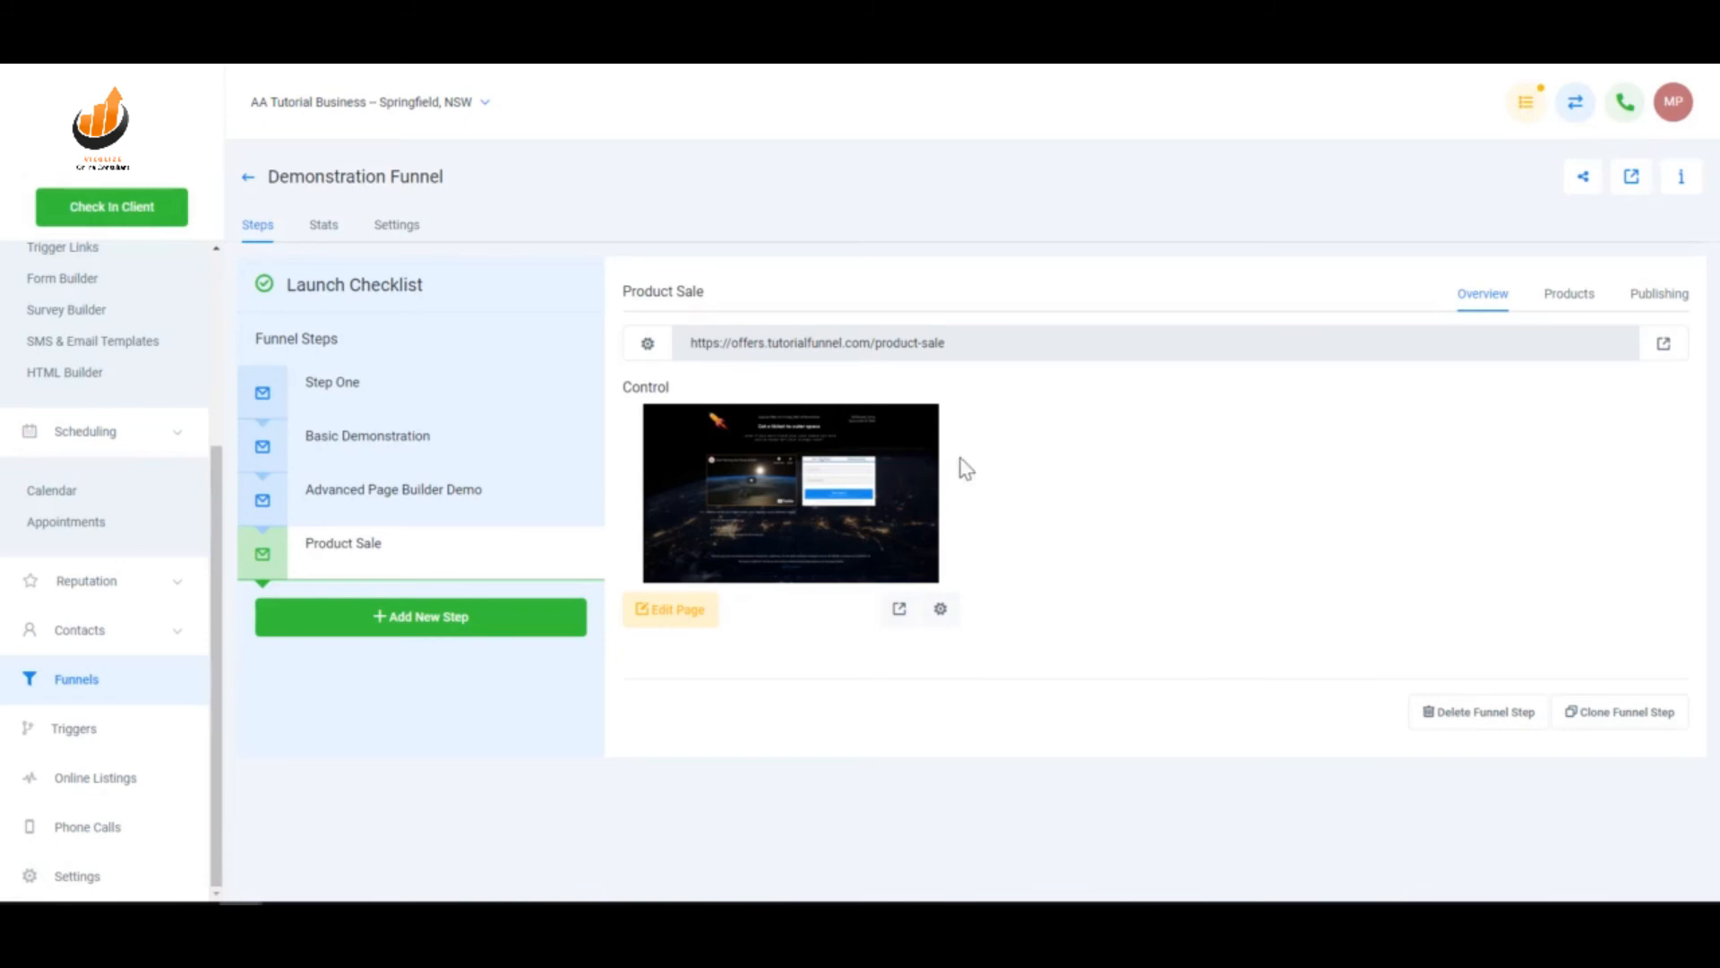
# - Create a new basic trigger rule named 'Product Order Trigger' and set it to Active
pyautogui.click(75, 735)
pyautogui.click(1613, 177)
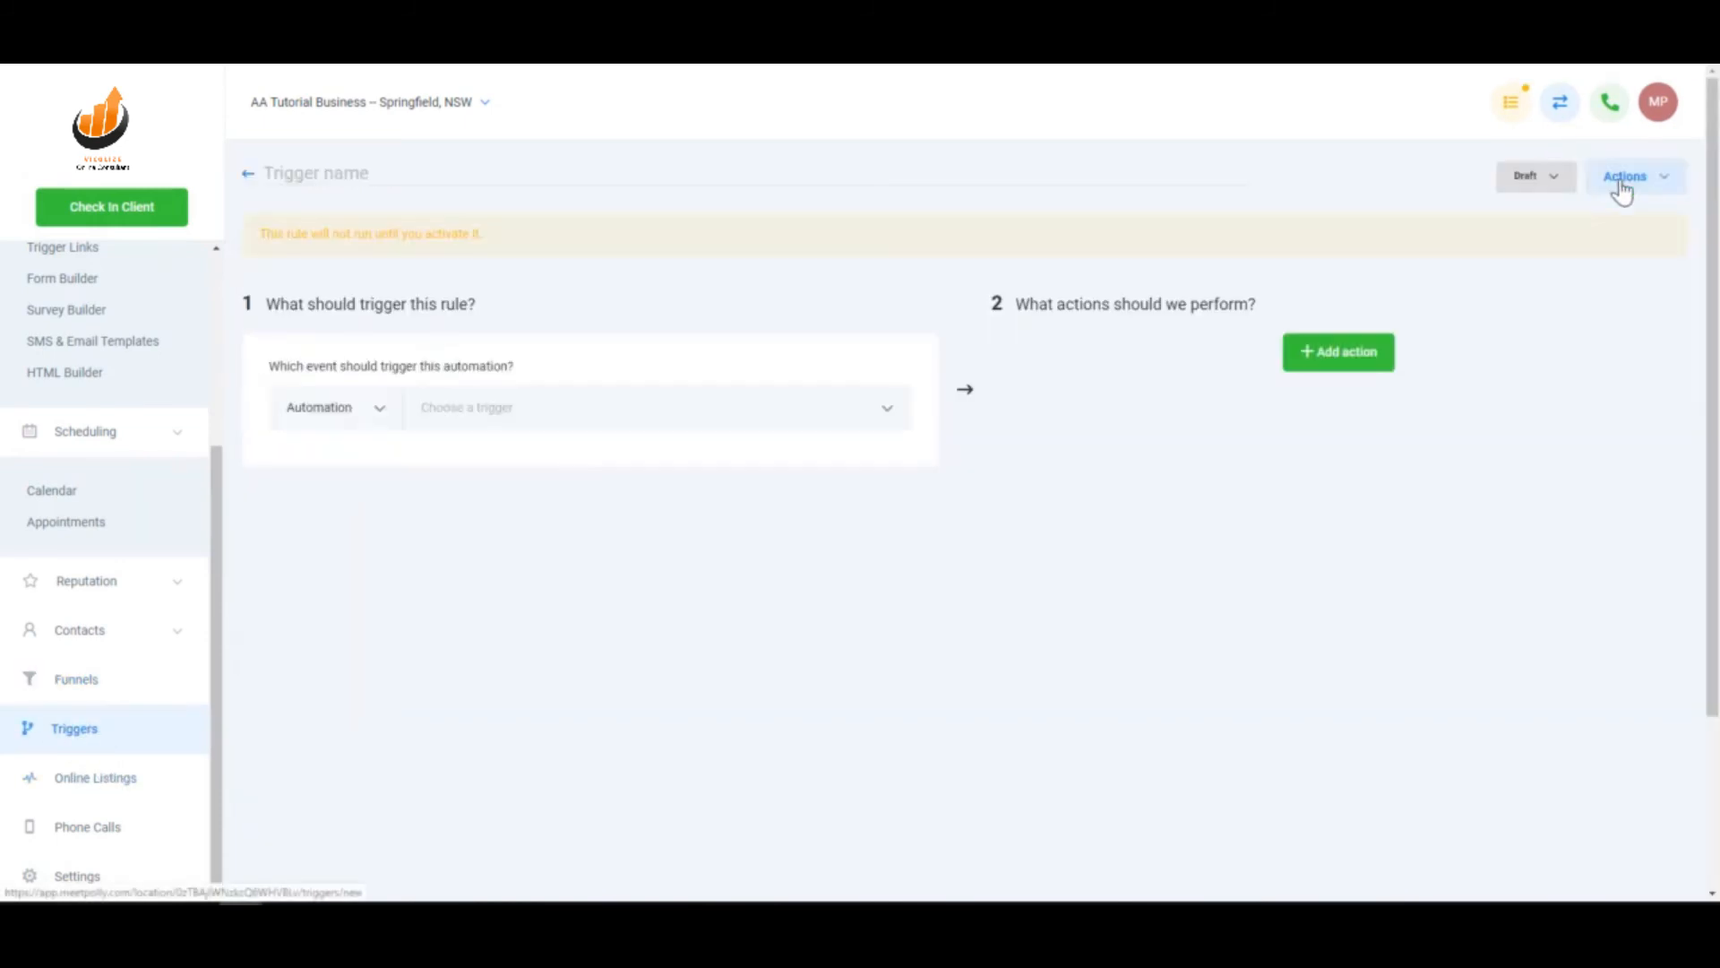
pyautogui.click(445, 175)
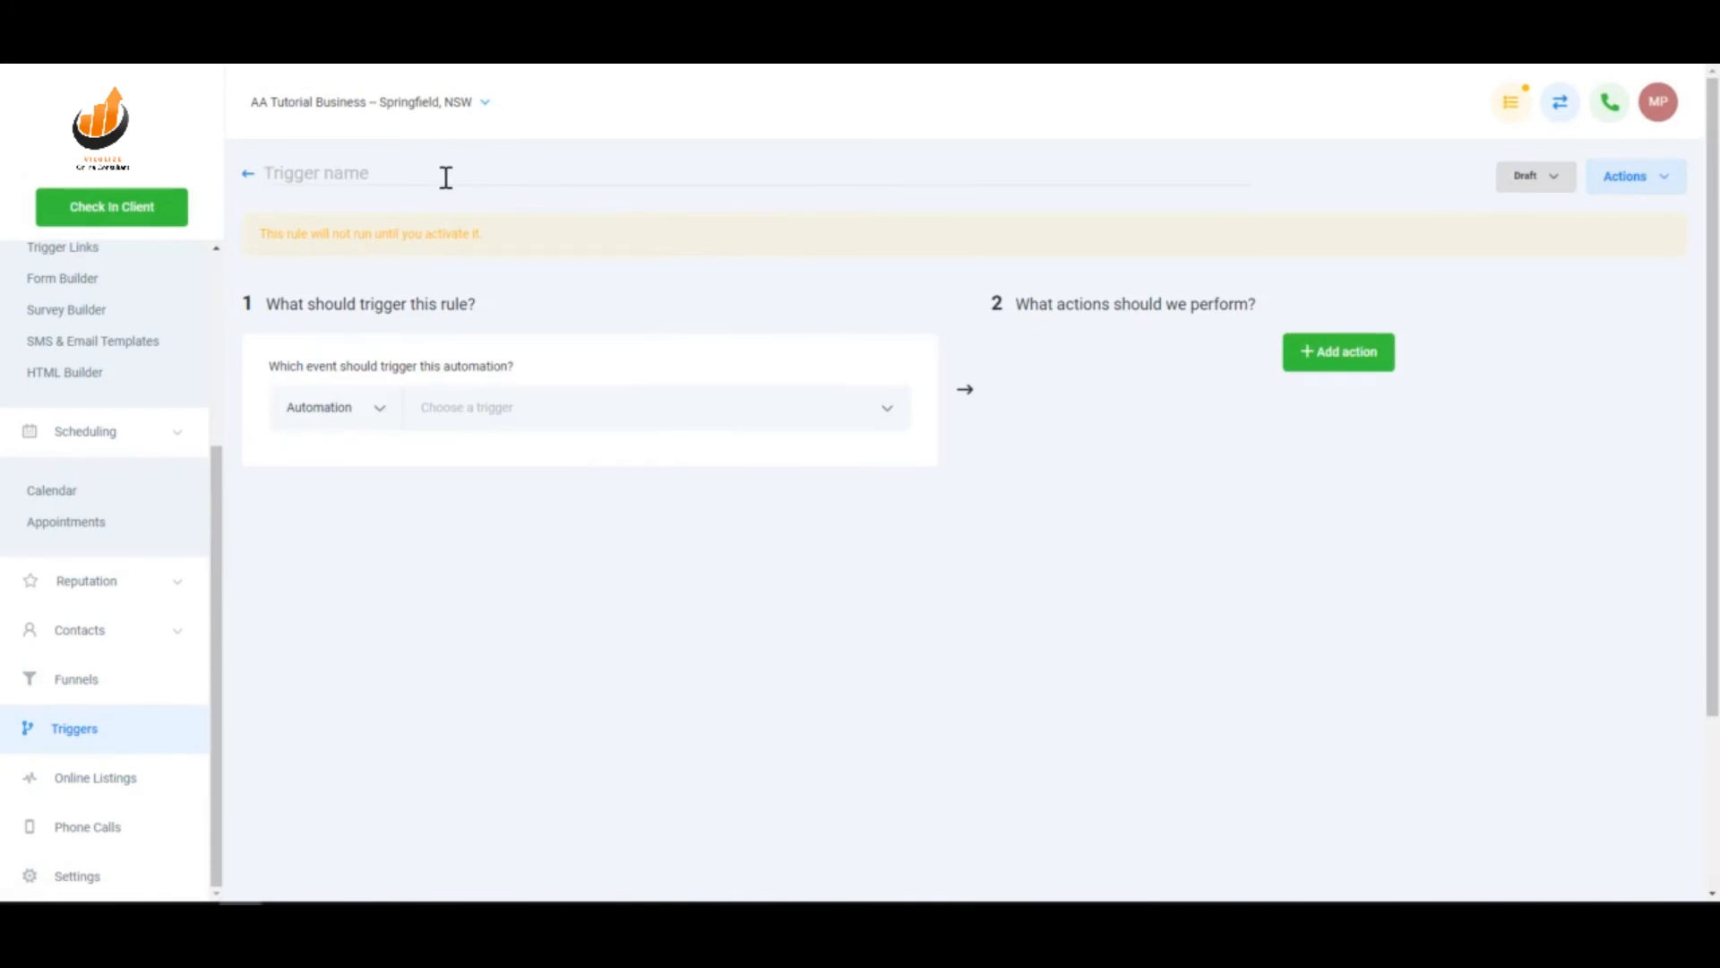
pyautogui.write('Product Order Trigger')
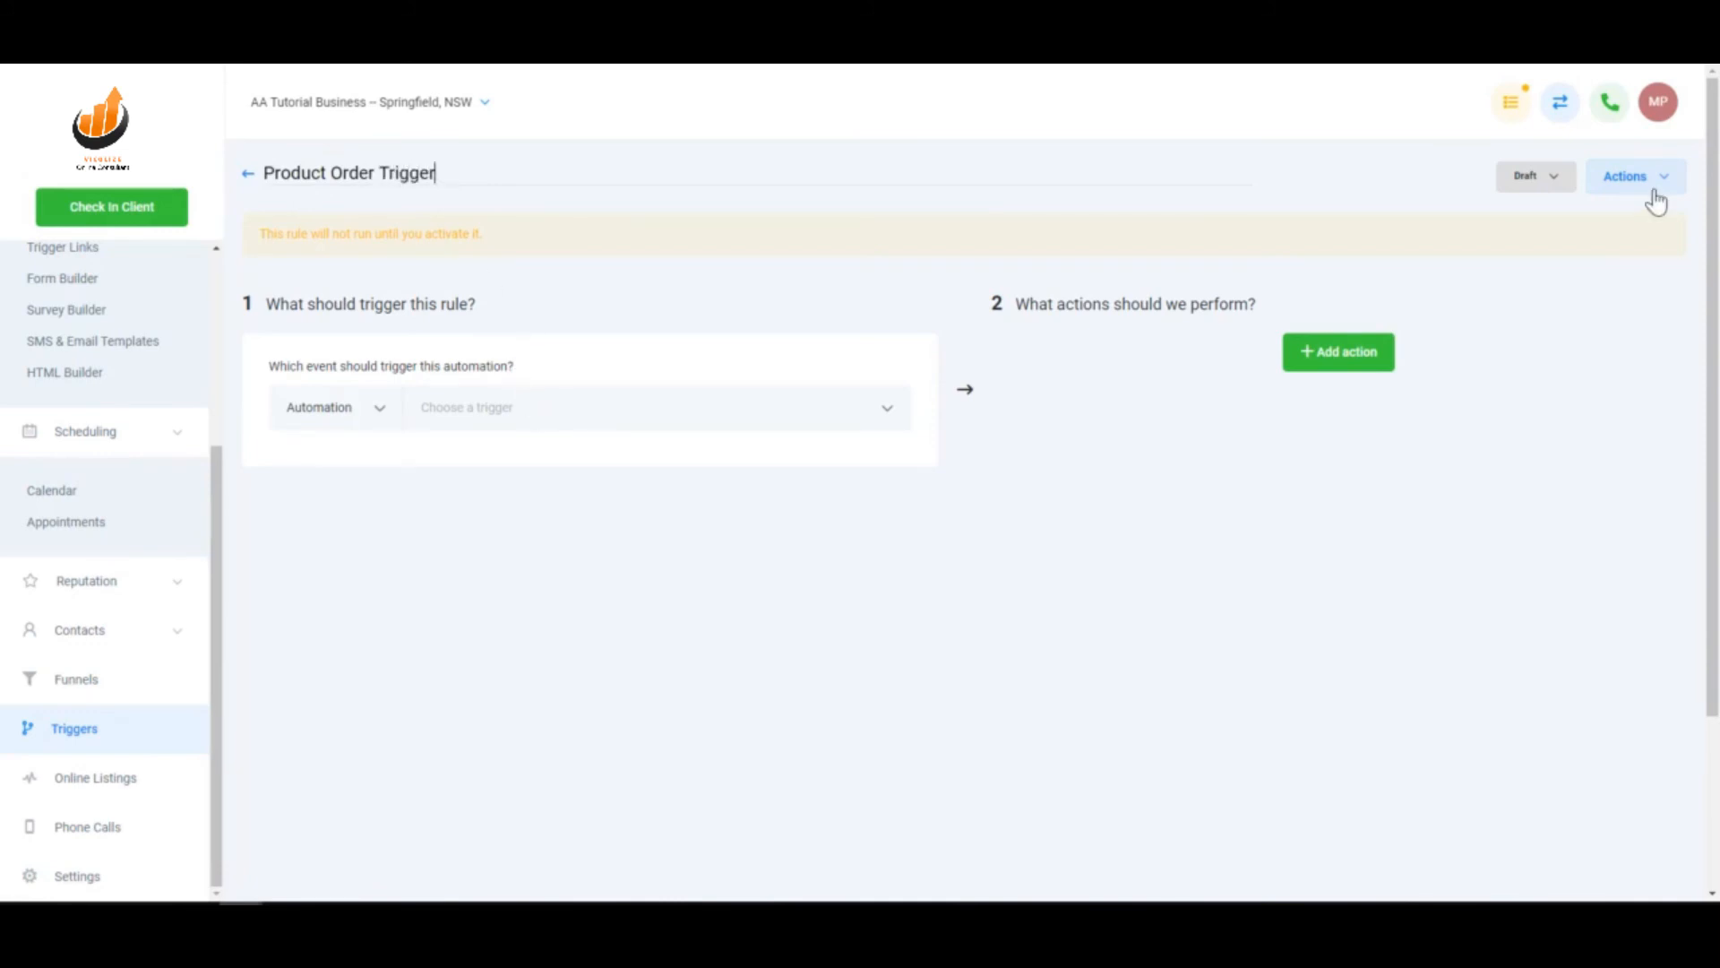
pyautogui.click(1521, 176)
pyautogui.click(1528, 235)
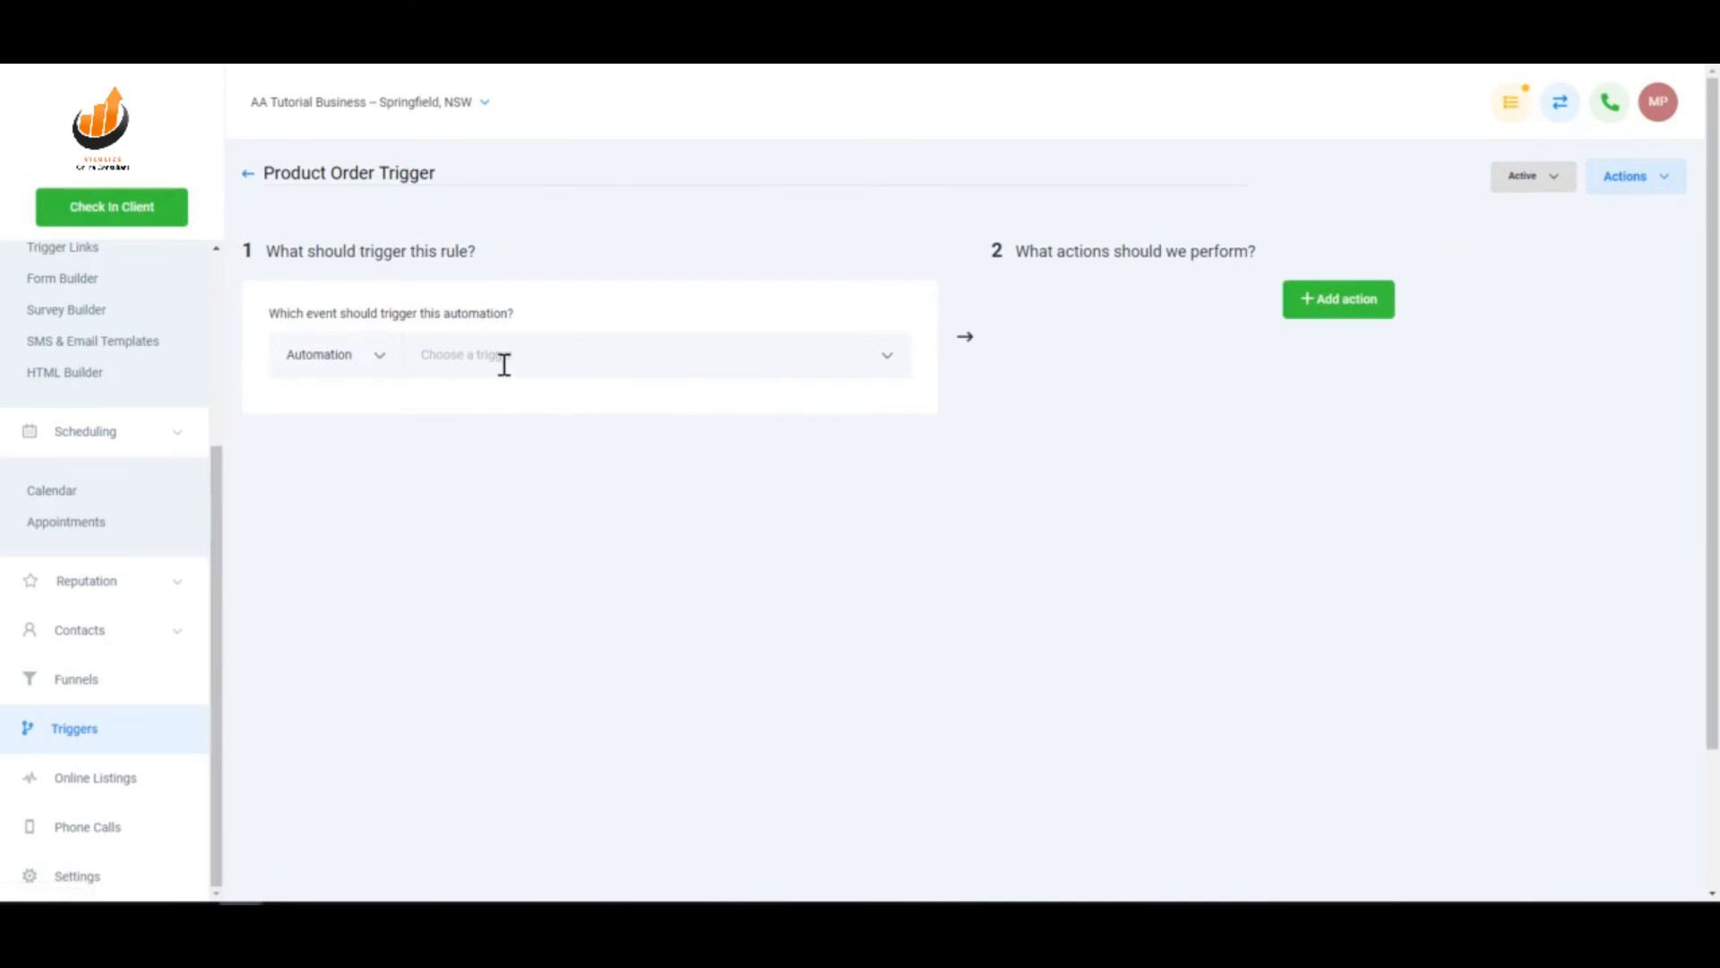
# - Set Two step order as the triggering event and add an empty filter row
pyautogui.click(537, 352)
pyautogui.scroll(-5, 595, 518)
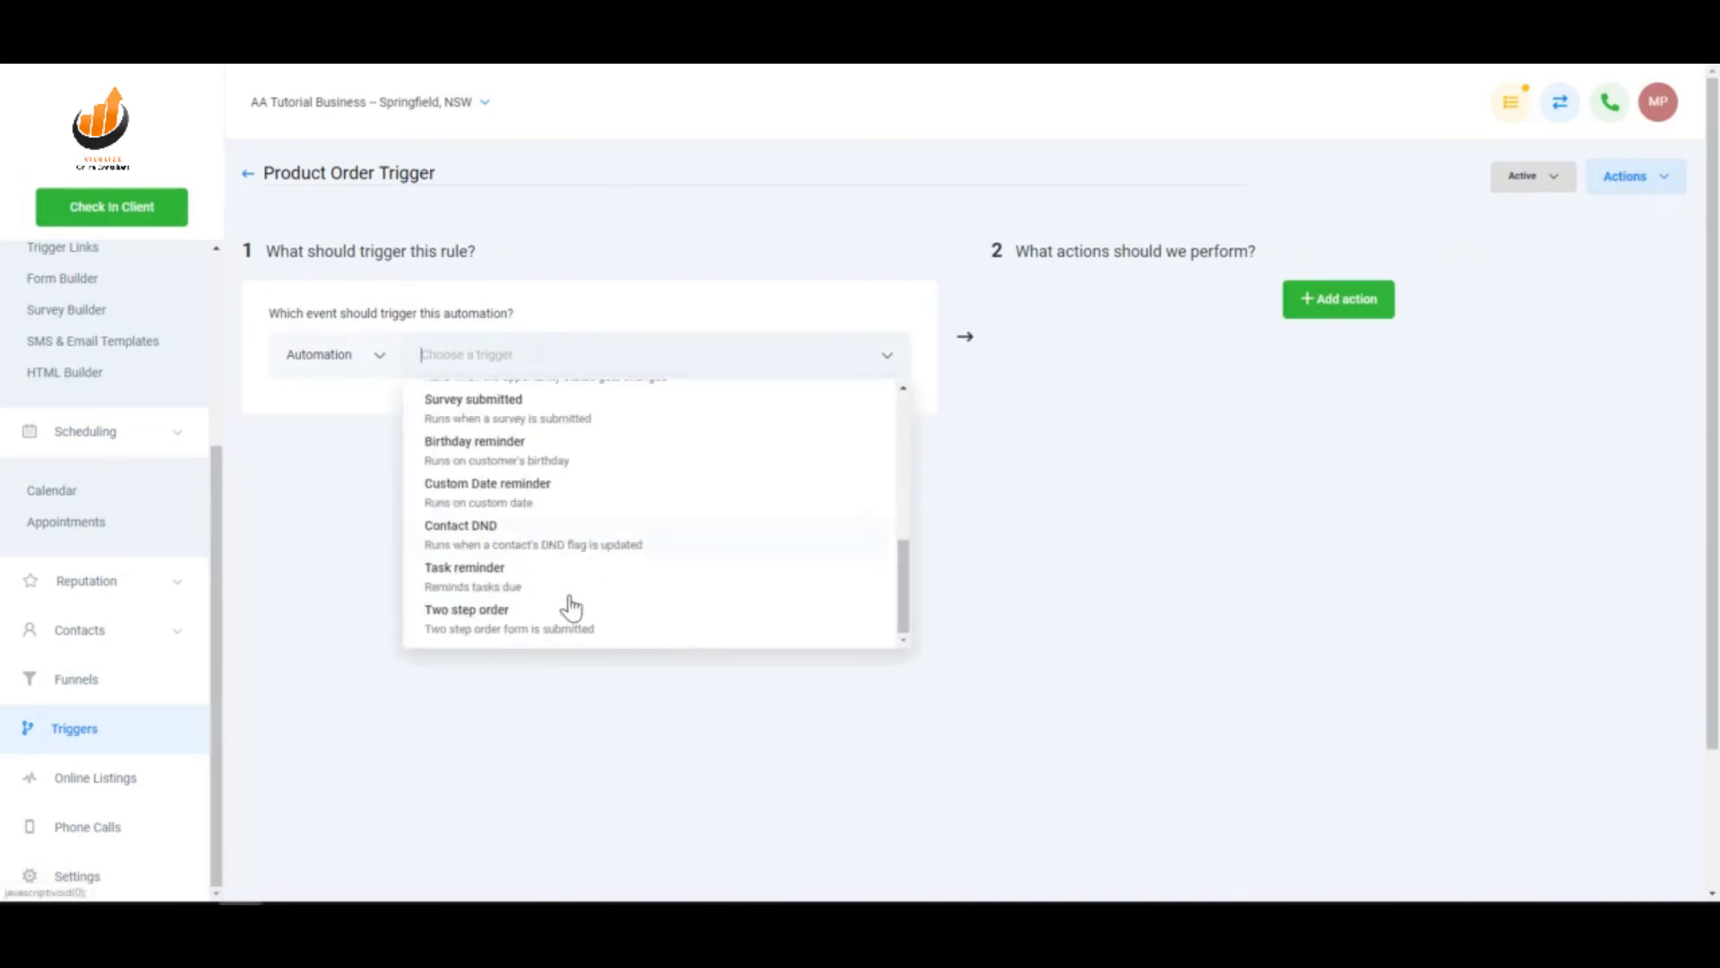
pyautogui.click(482, 626)
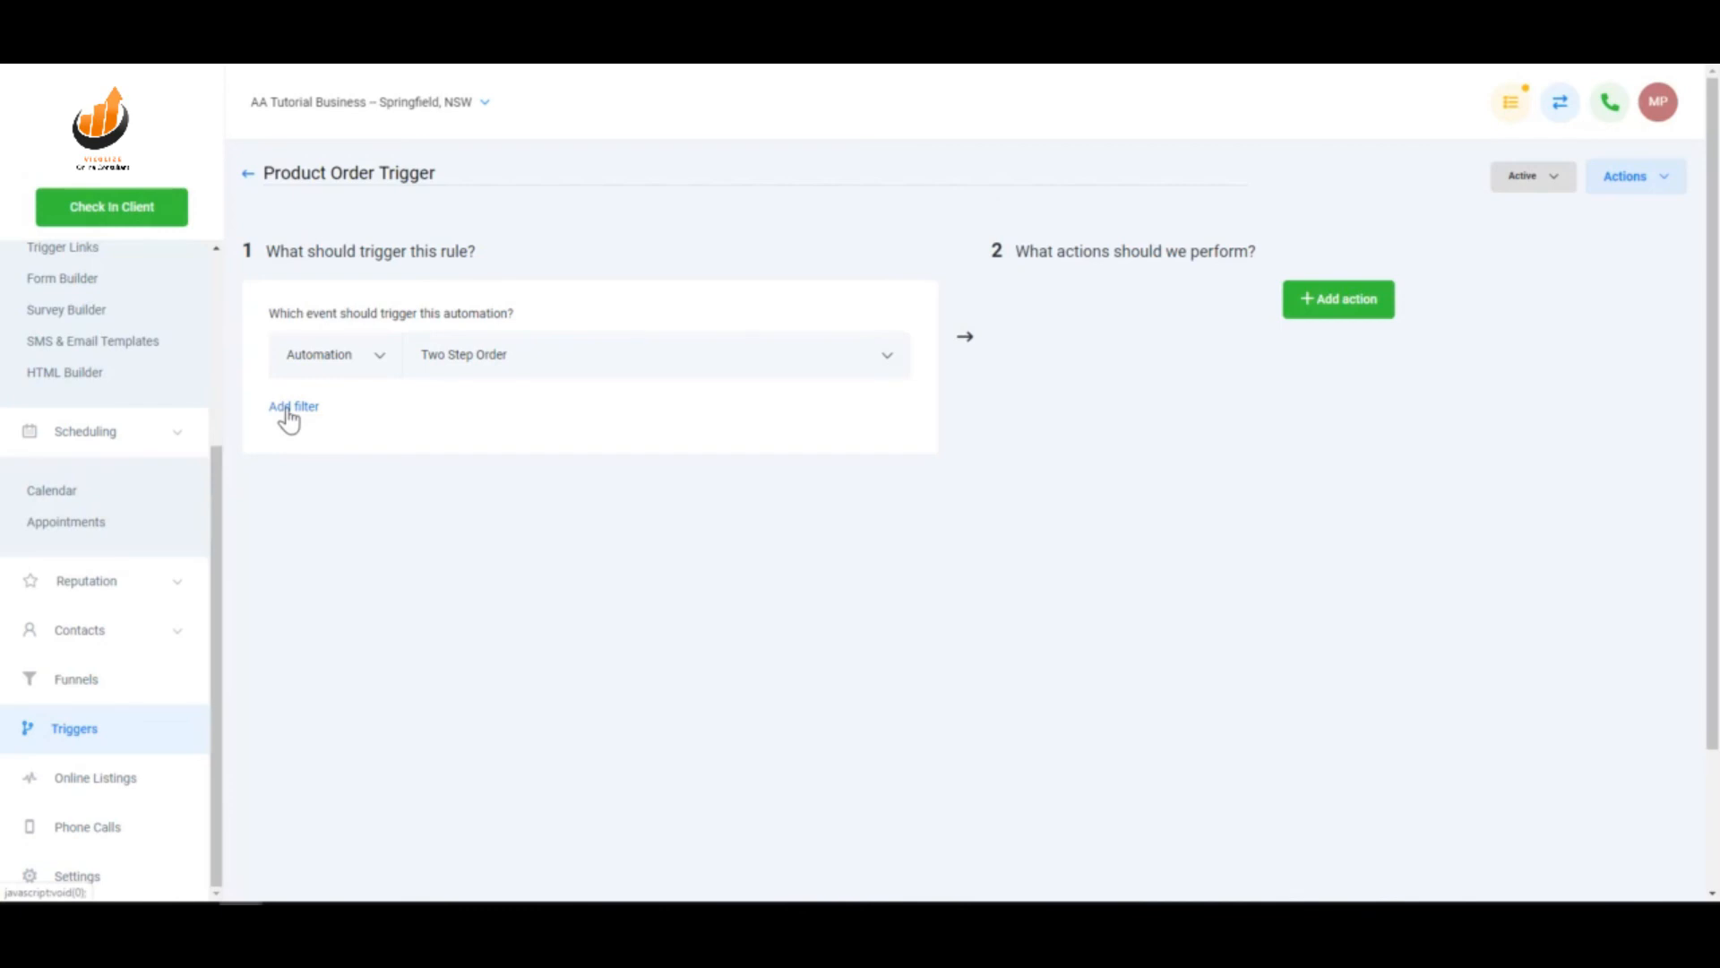
pyautogui.click(294, 408)
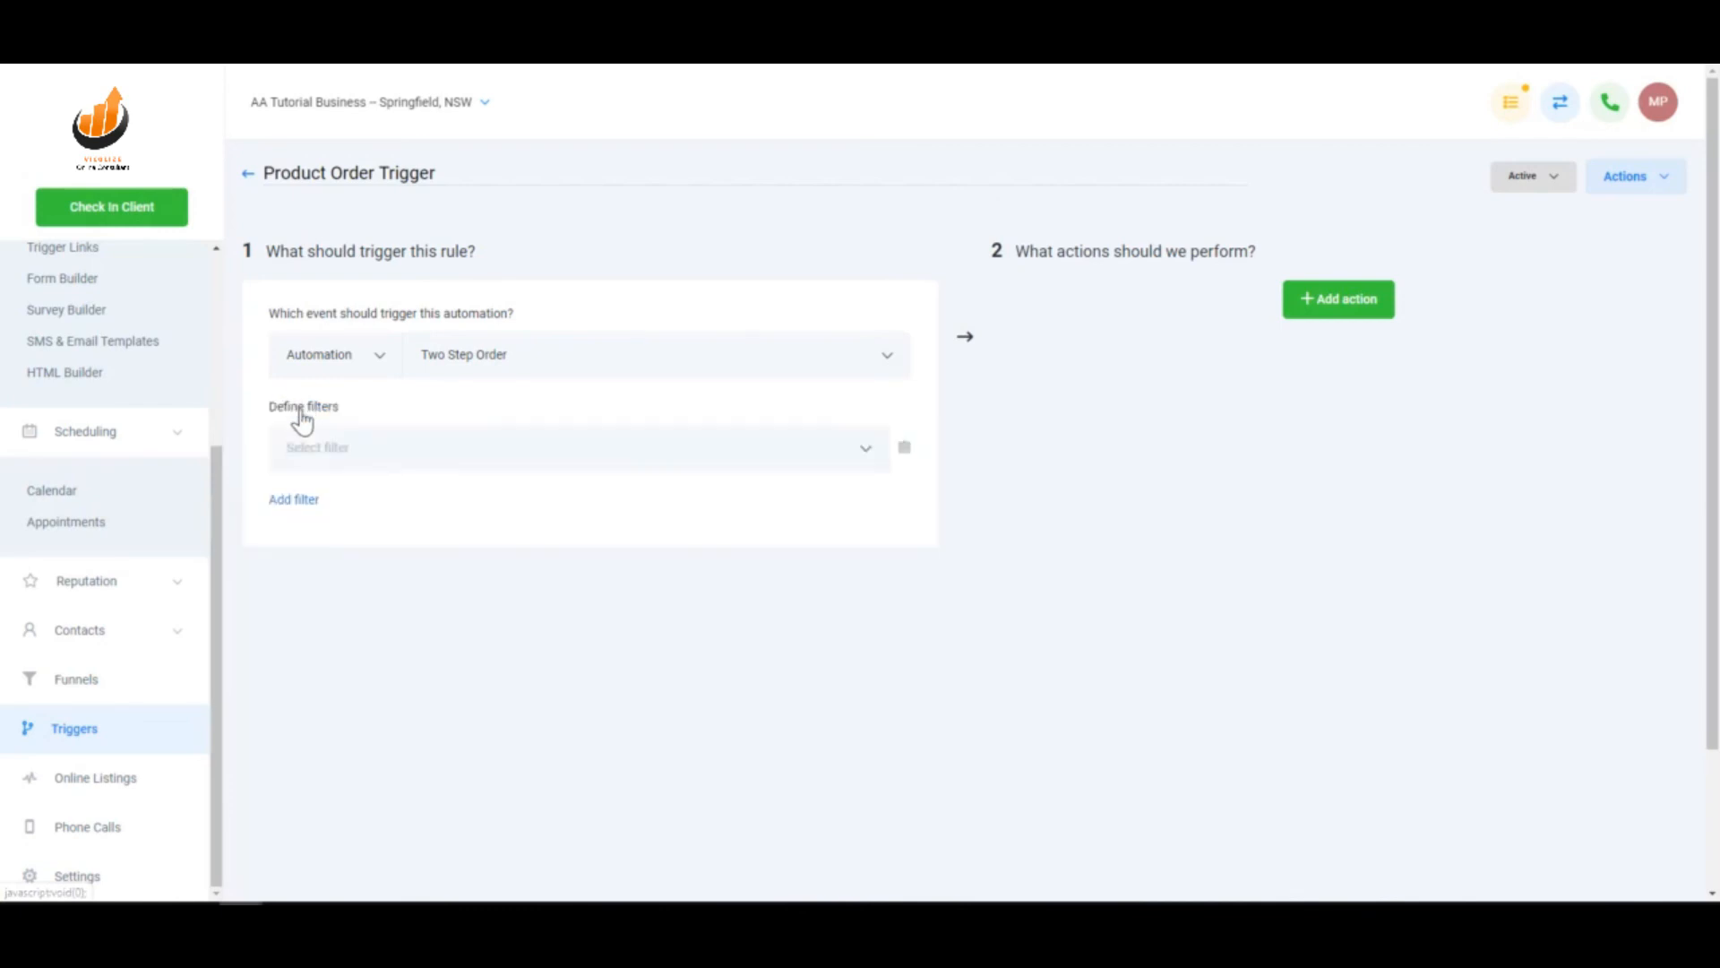
# - Add an In Funnel filter set to Demonstration Funnel
pyautogui.click(363, 448)
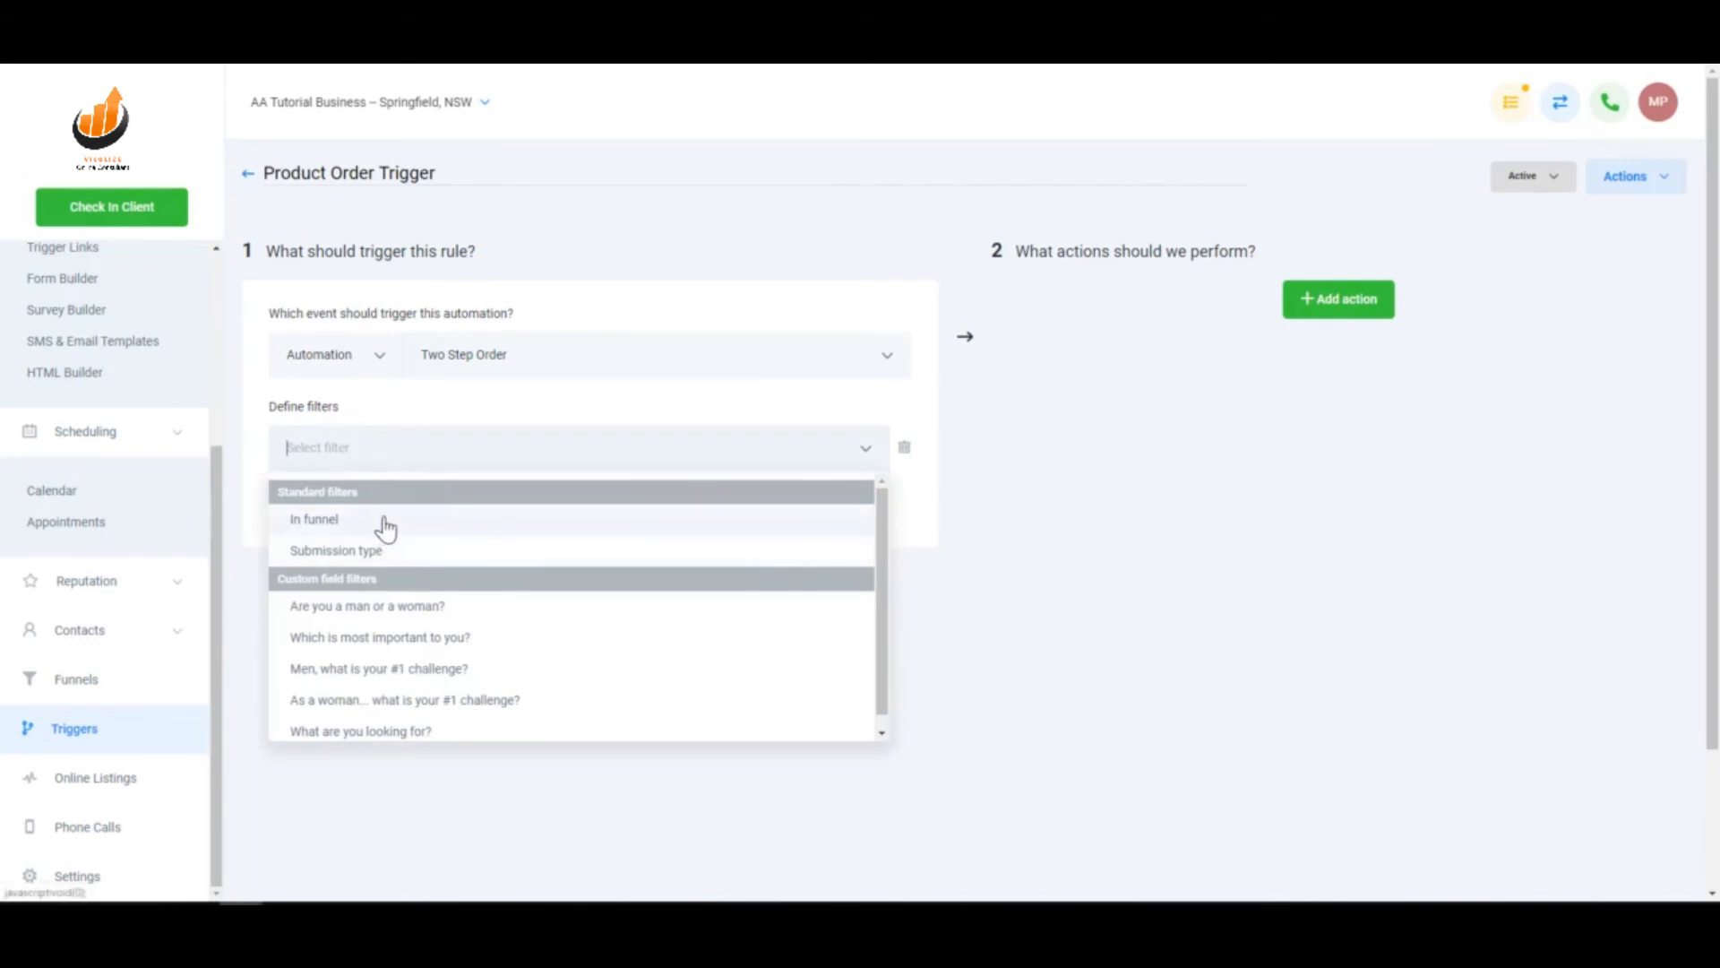
pyautogui.click(386, 529)
pyautogui.click(666, 446)
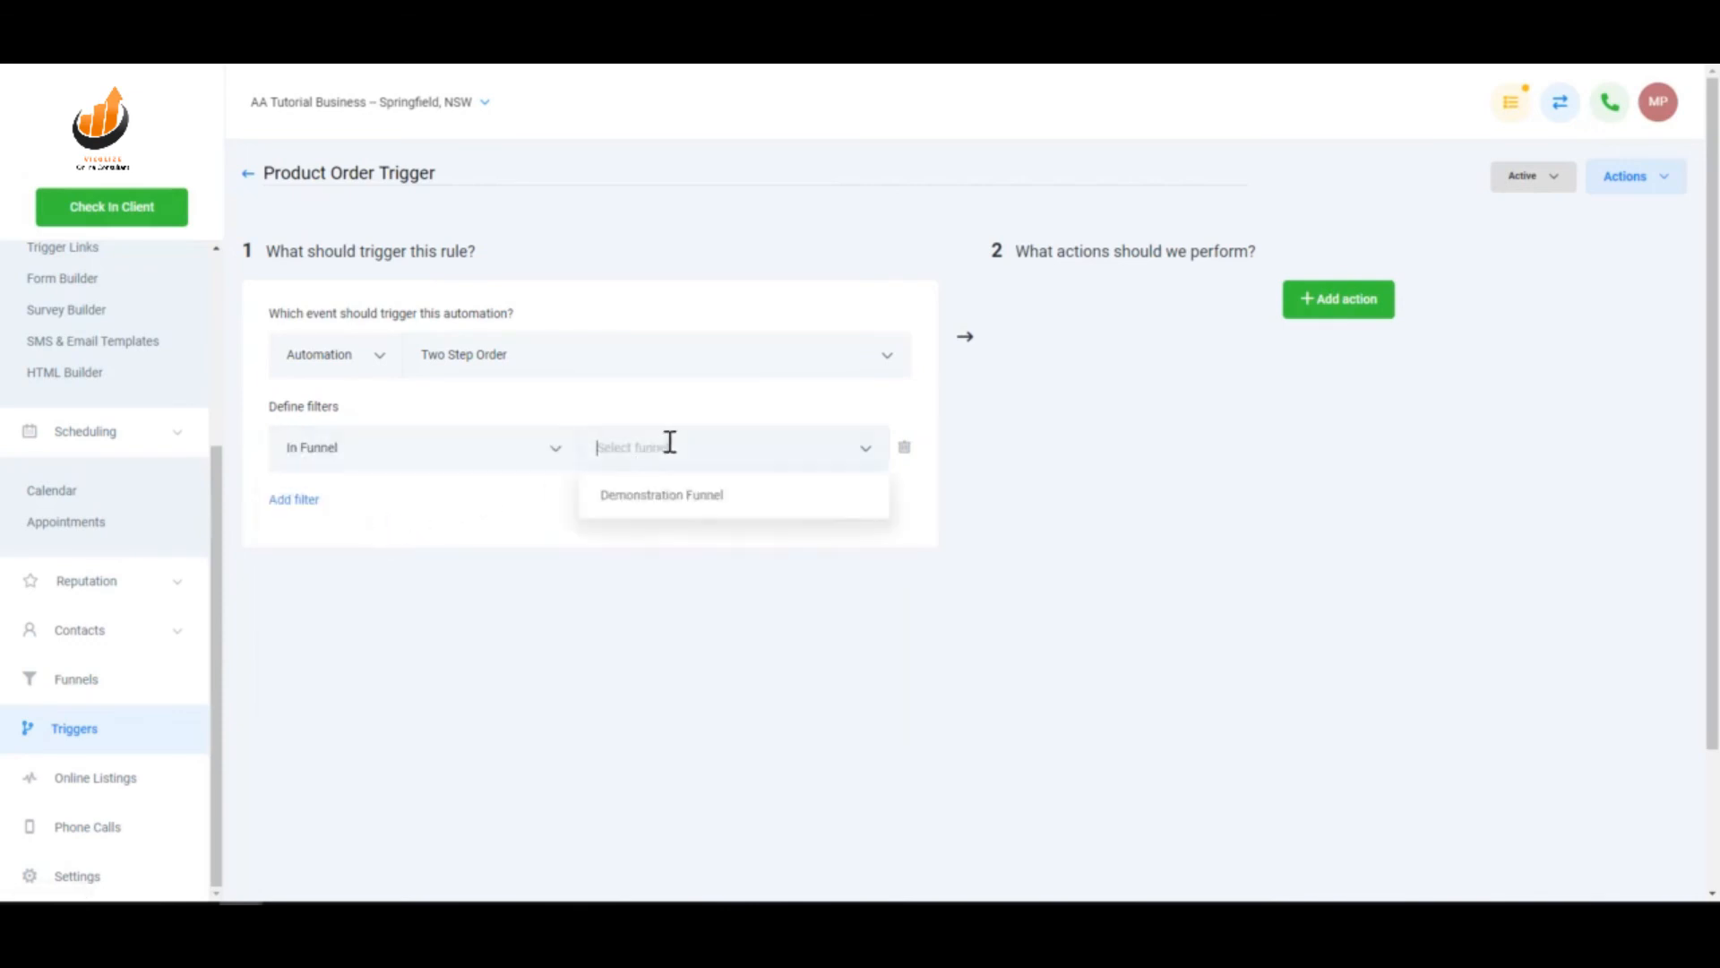
pyautogui.click(689, 510)
# - Add a second filter for Submission Type set to Optin
pyautogui.click(274, 504)
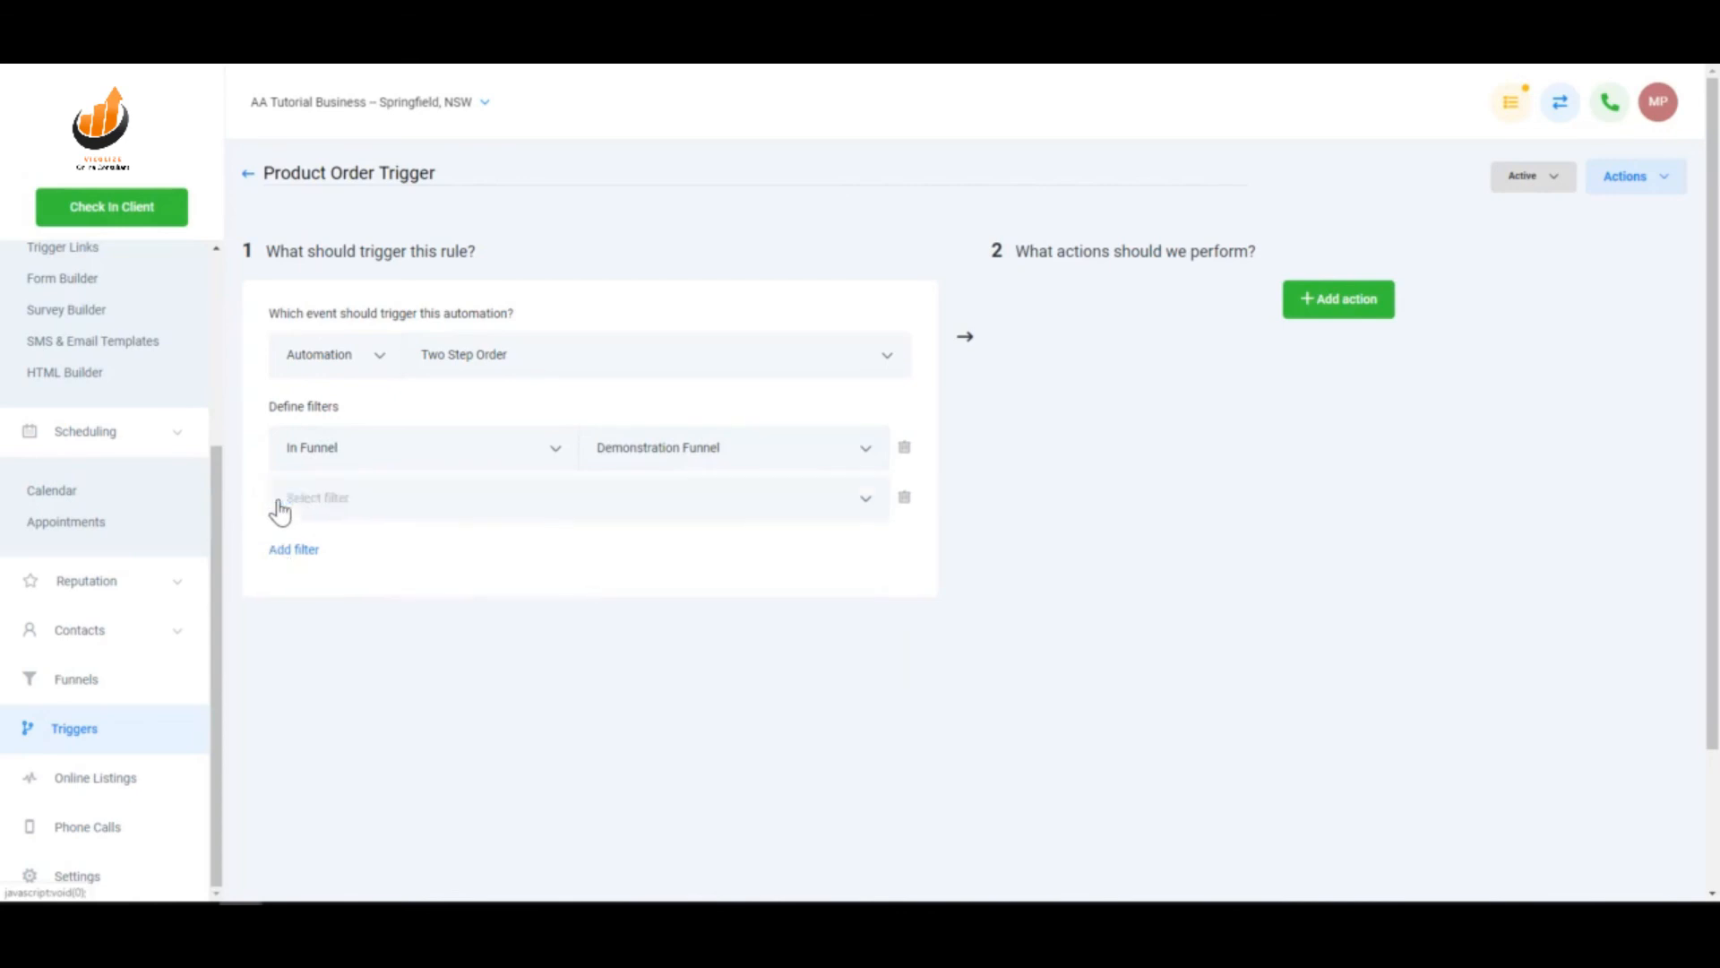
pyautogui.click(349, 492)
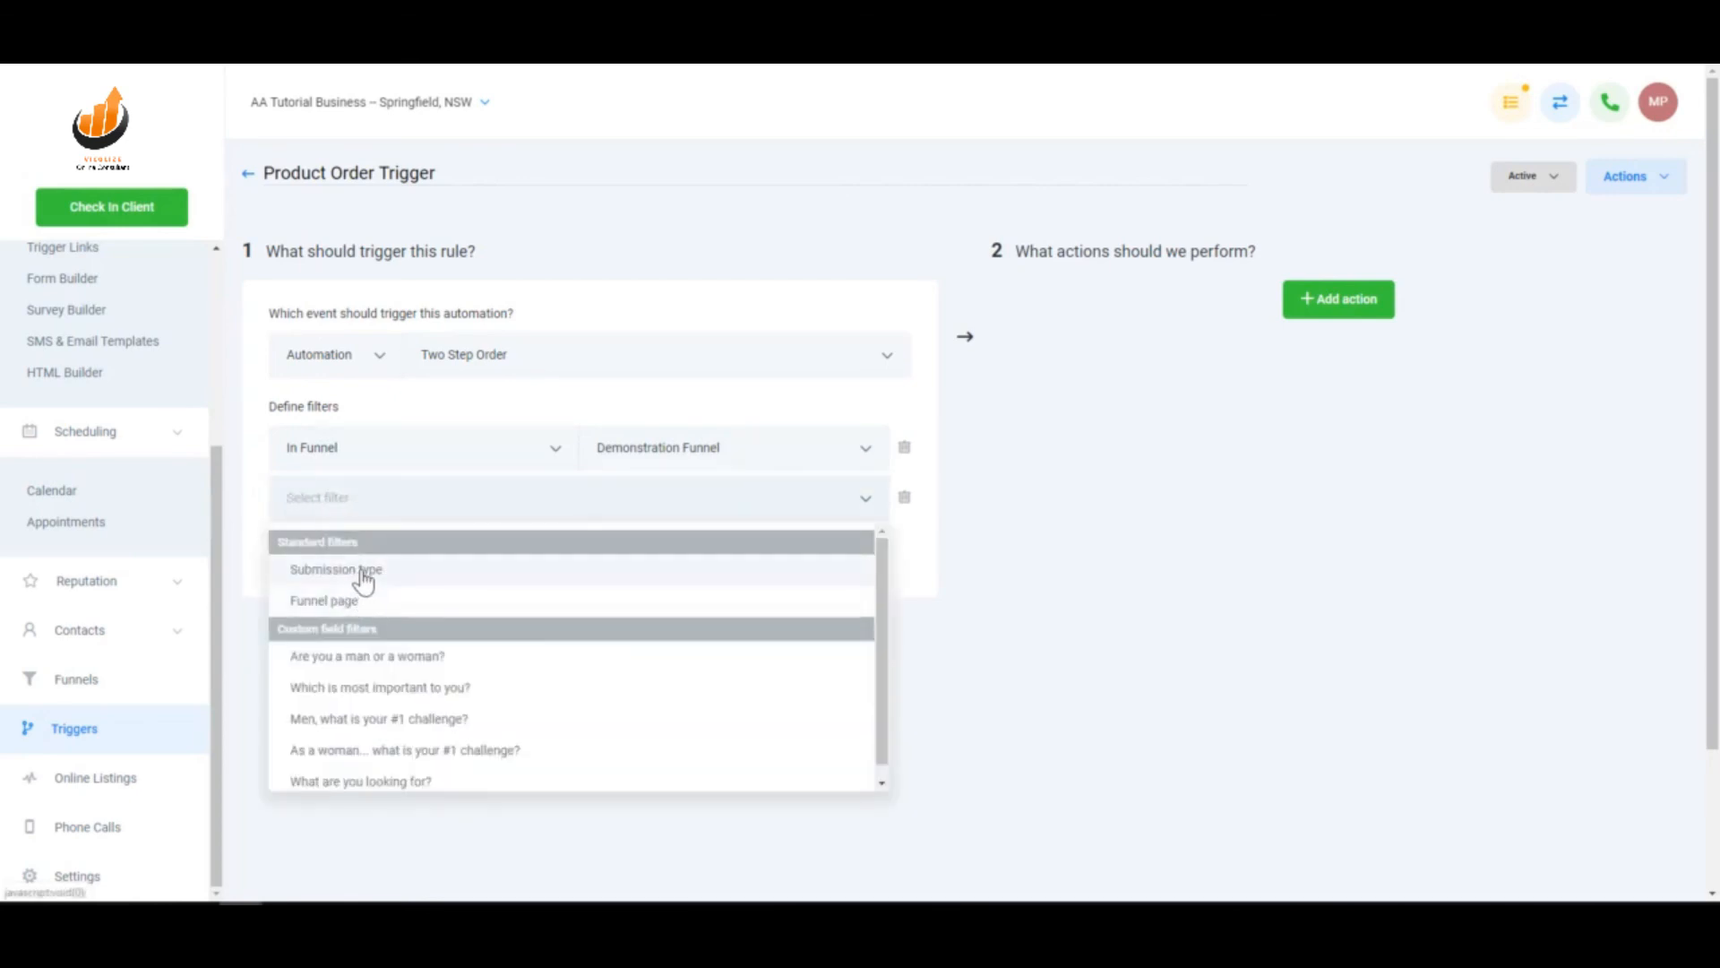
pyautogui.click(363, 573)
pyautogui.click(664, 499)
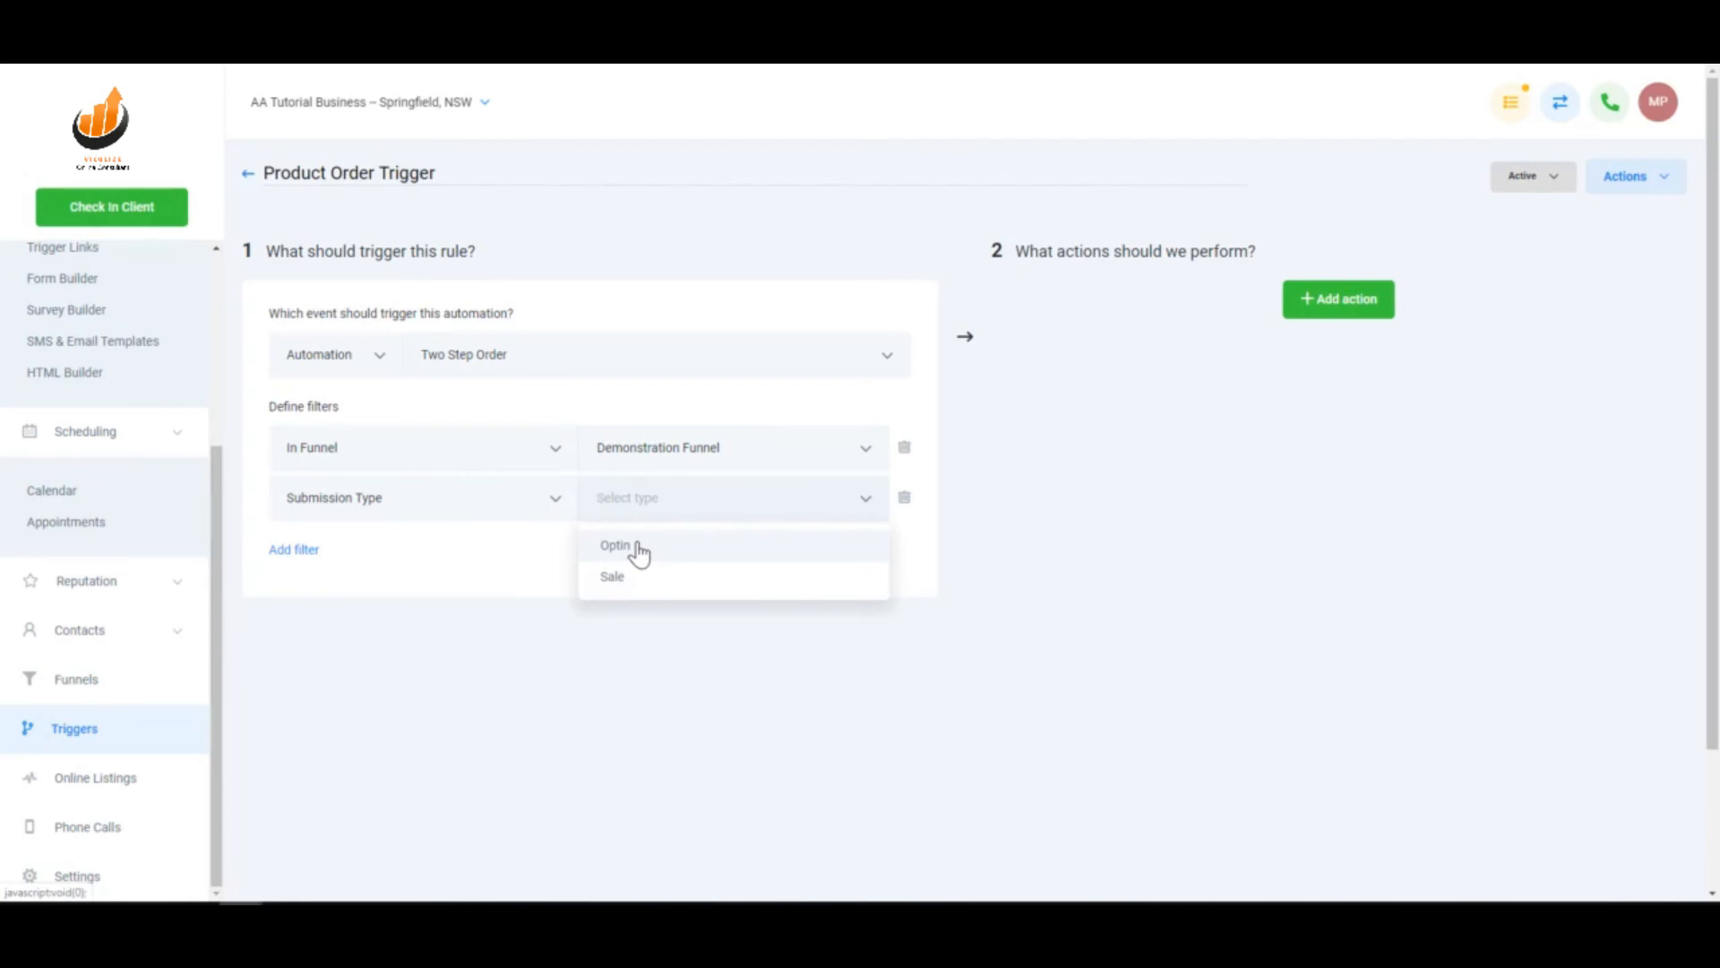
pyautogui.click(637, 549)
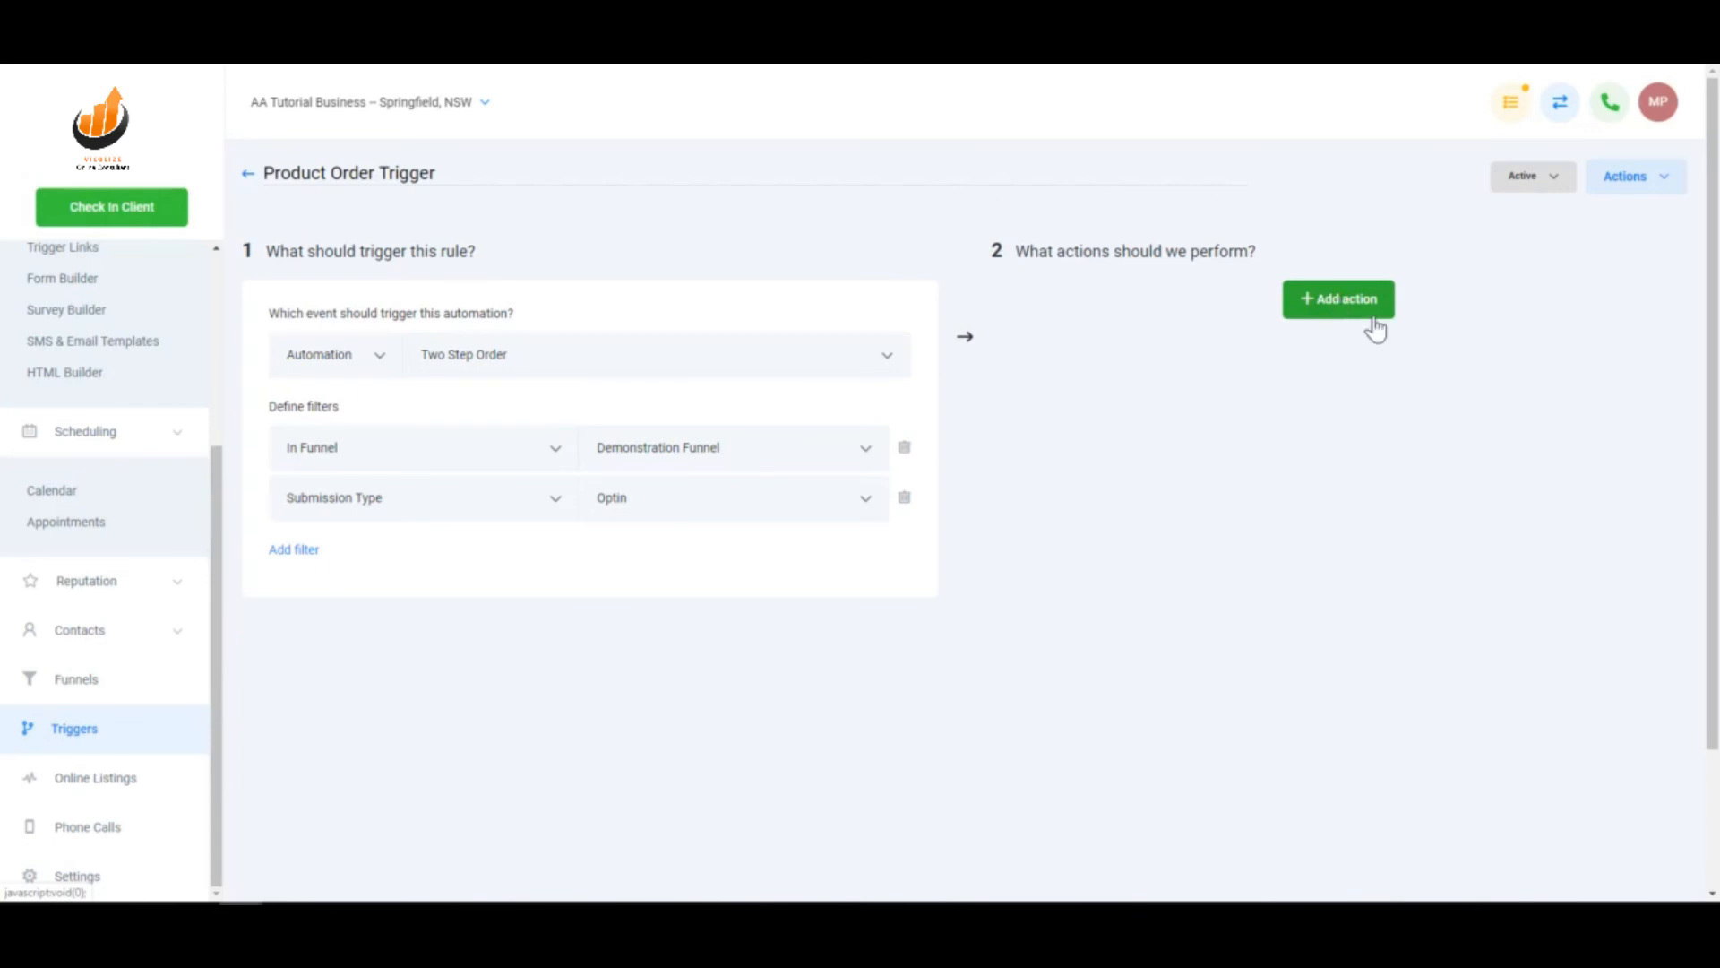
# - Change the Submission Type filter from Optin to Sale
pyautogui.click(1358, 310)
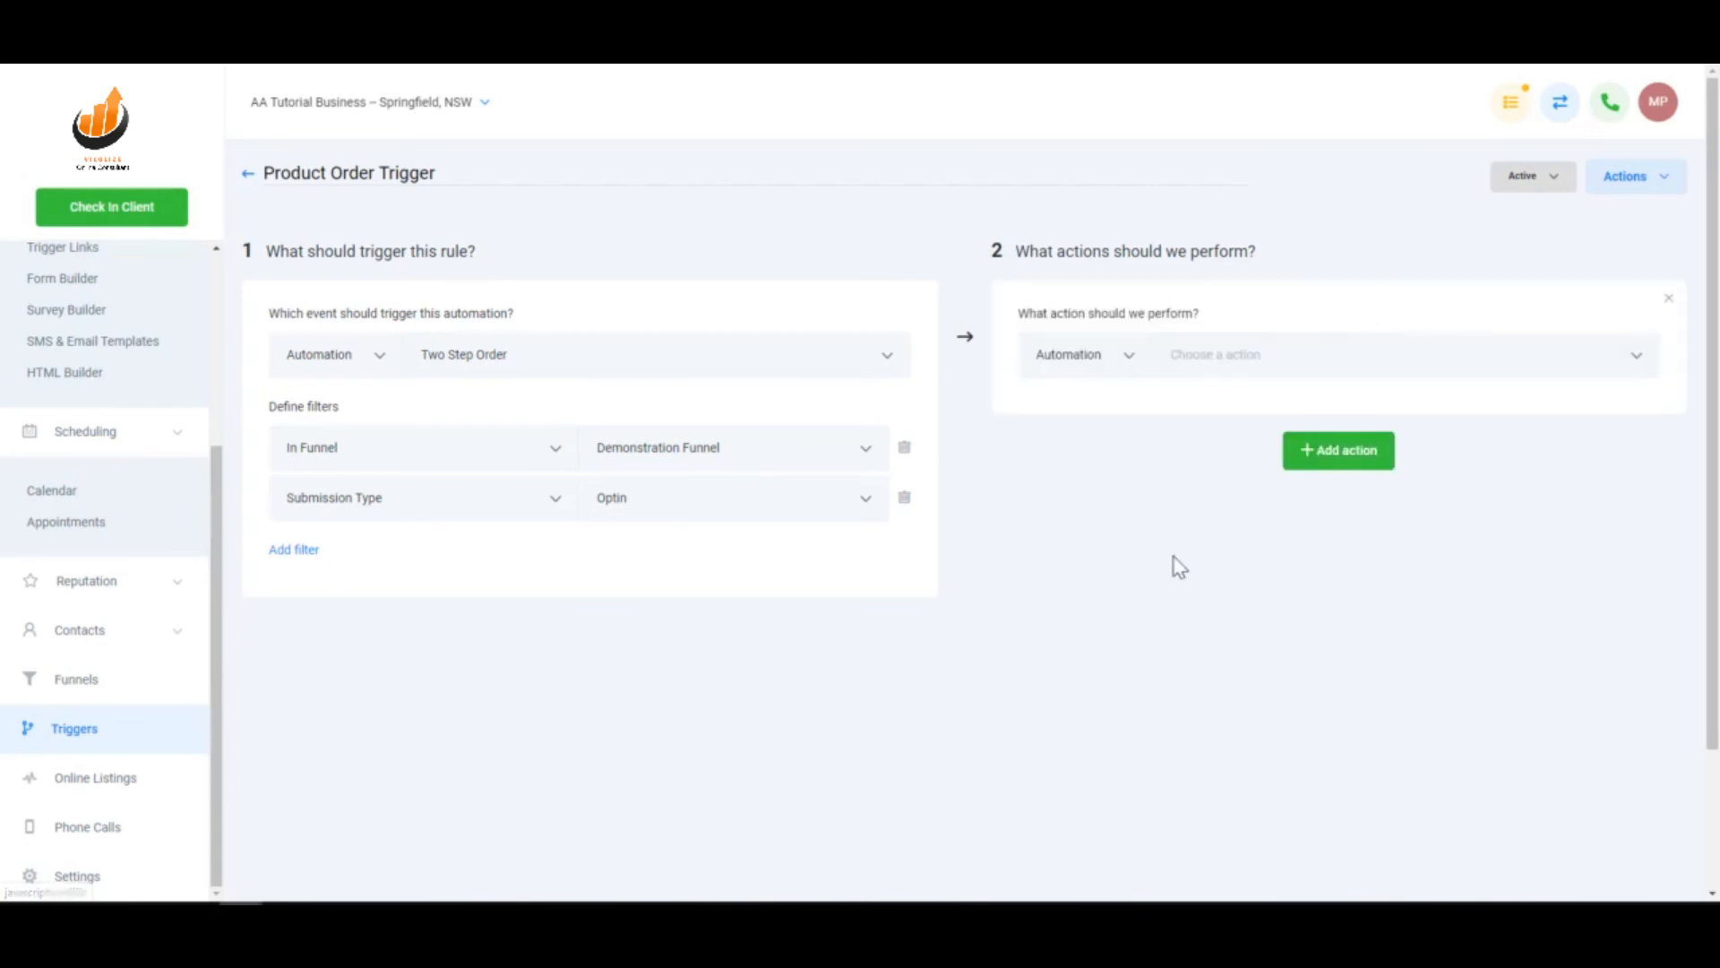
pyautogui.click(1668, 298)
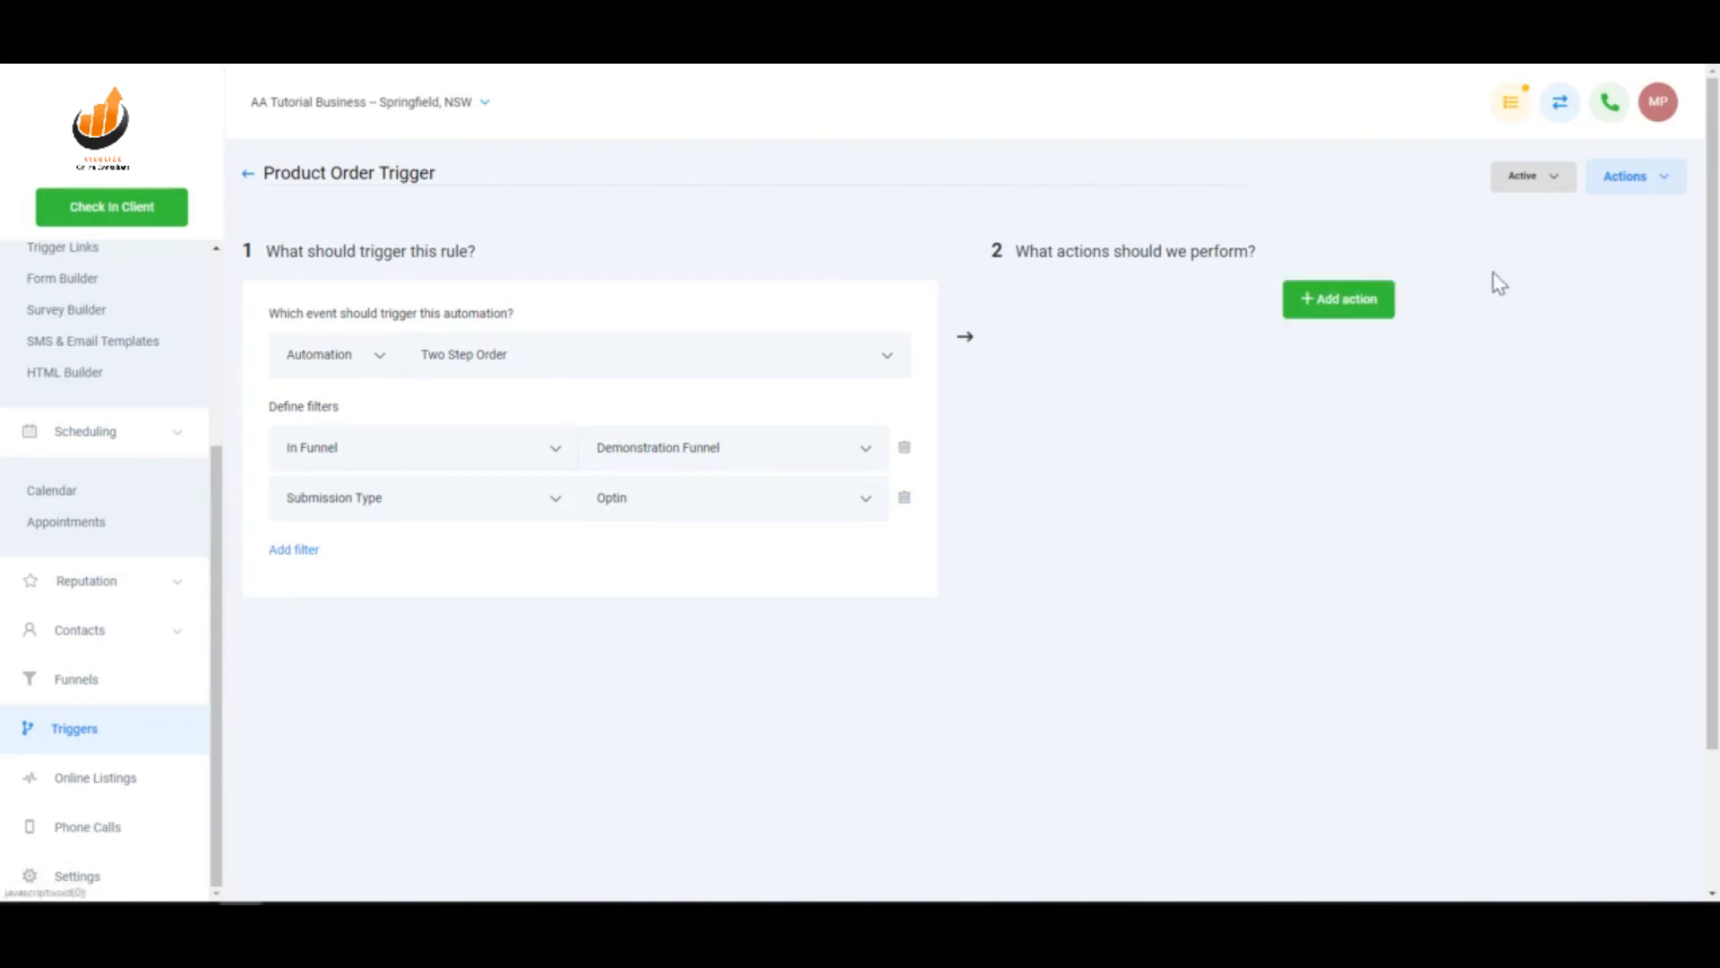
pyautogui.click(738, 499)
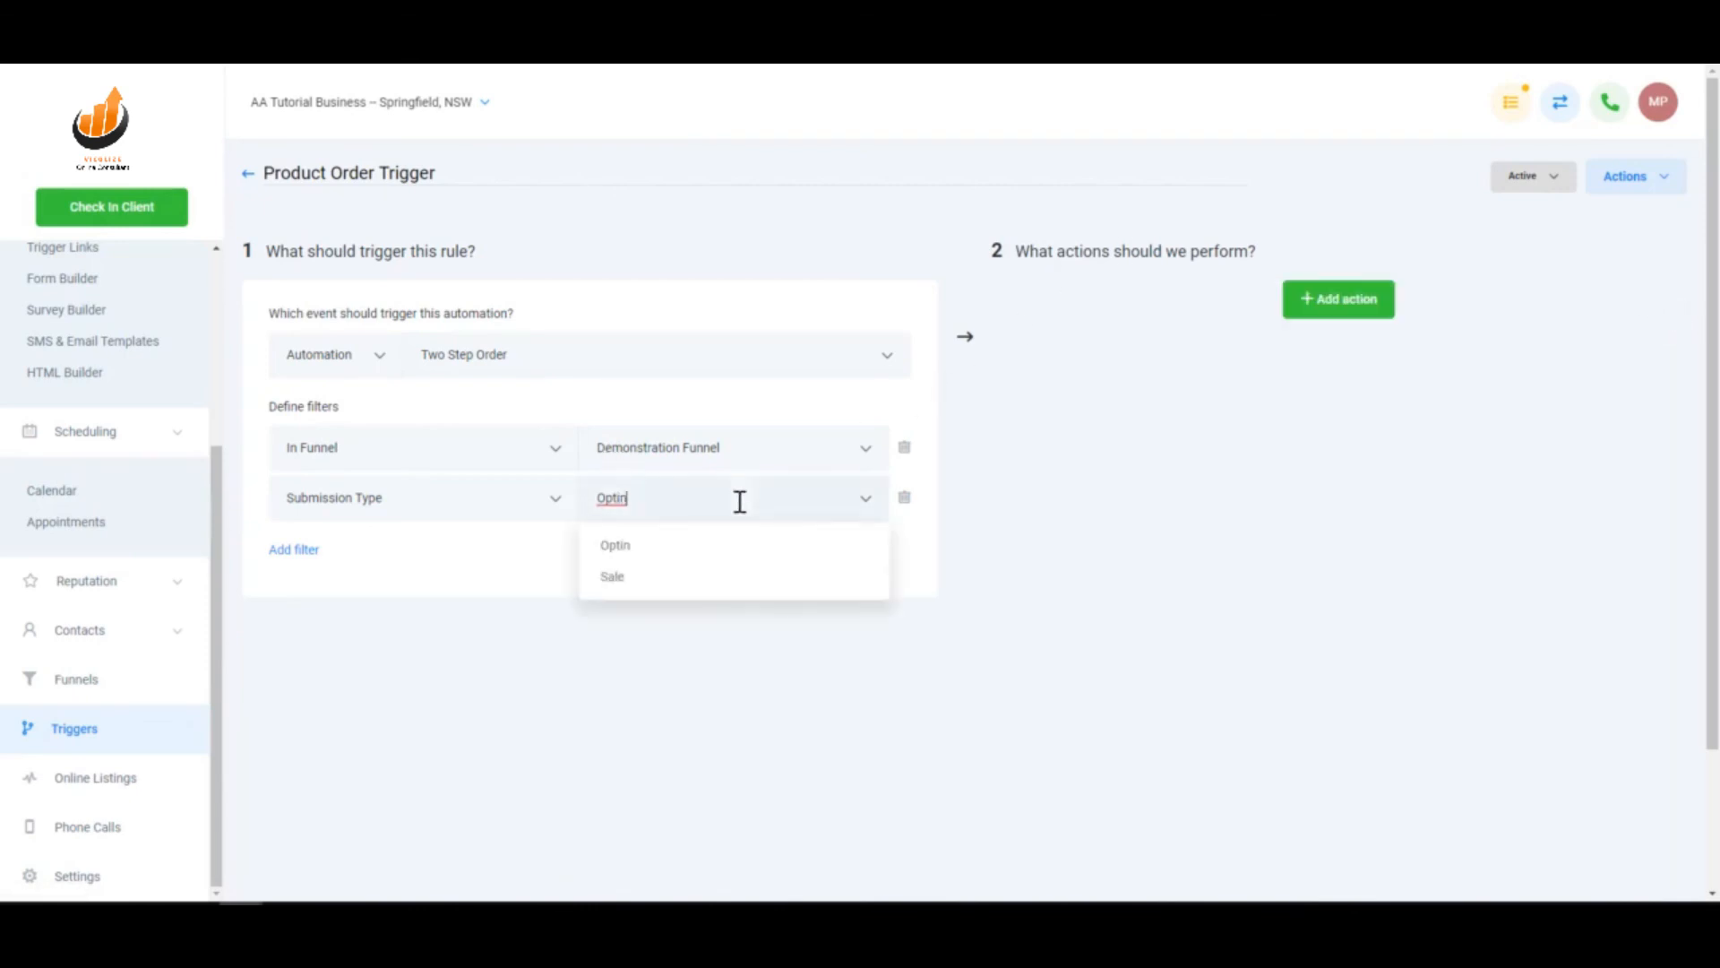
pyautogui.click(680, 579)
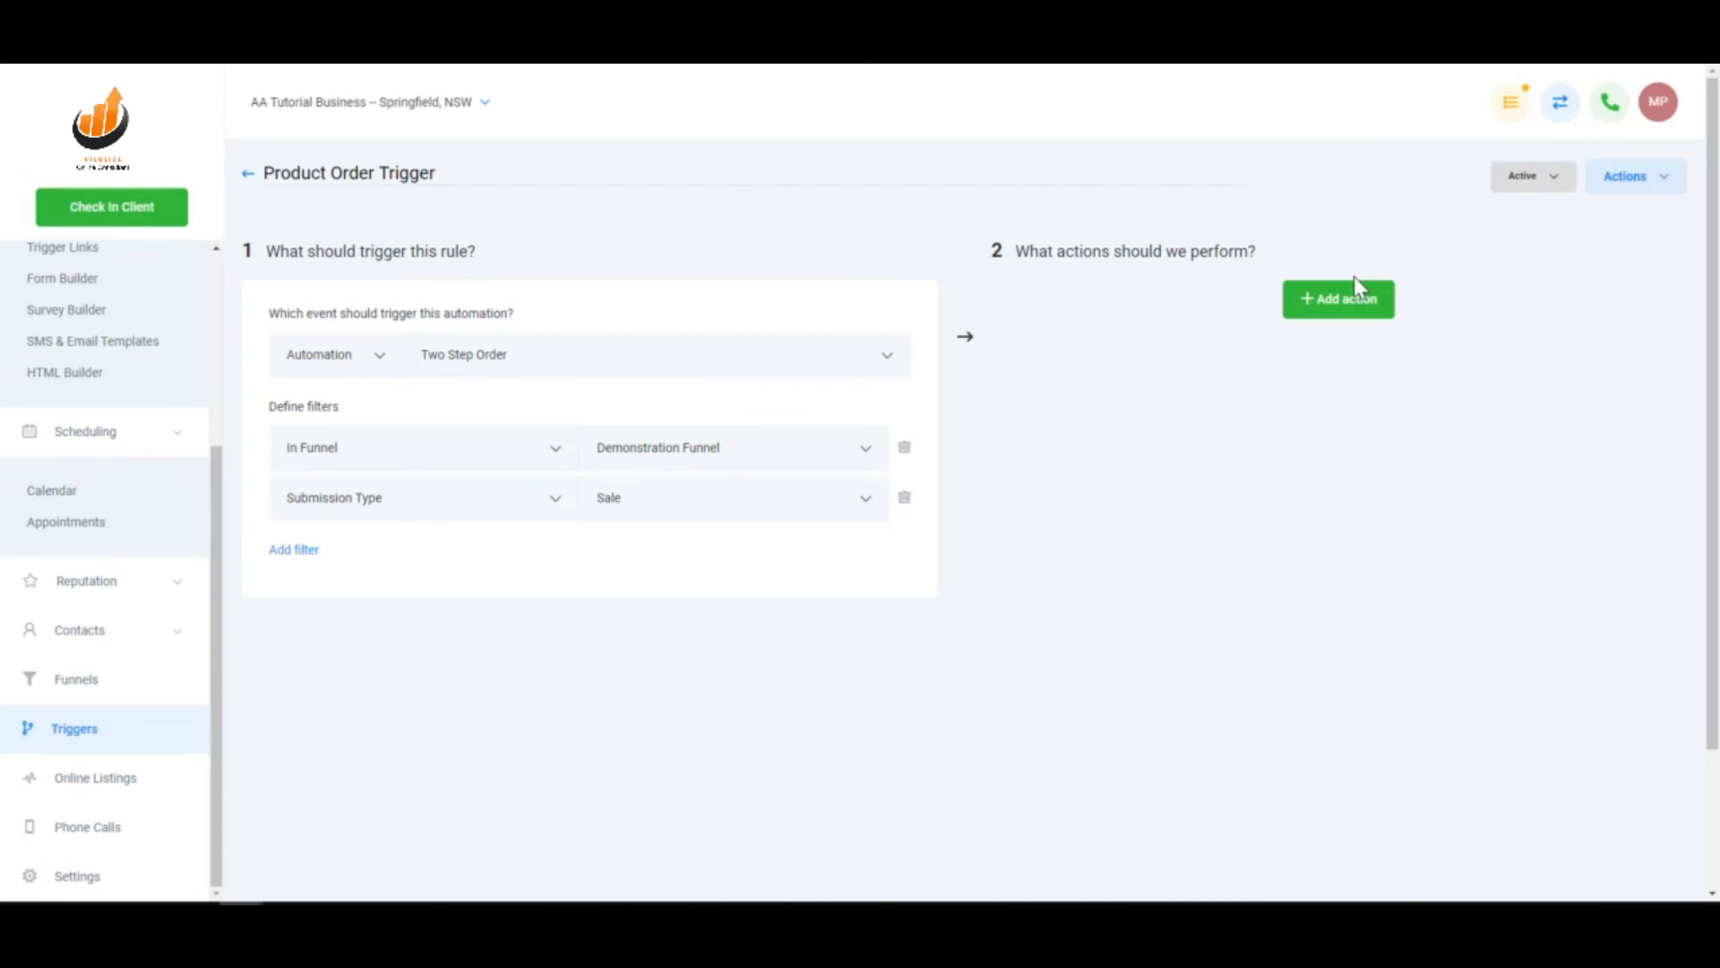
# - Add a blank action row to the rule, leaving its action unchosen
pyautogui.click(1353, 283)
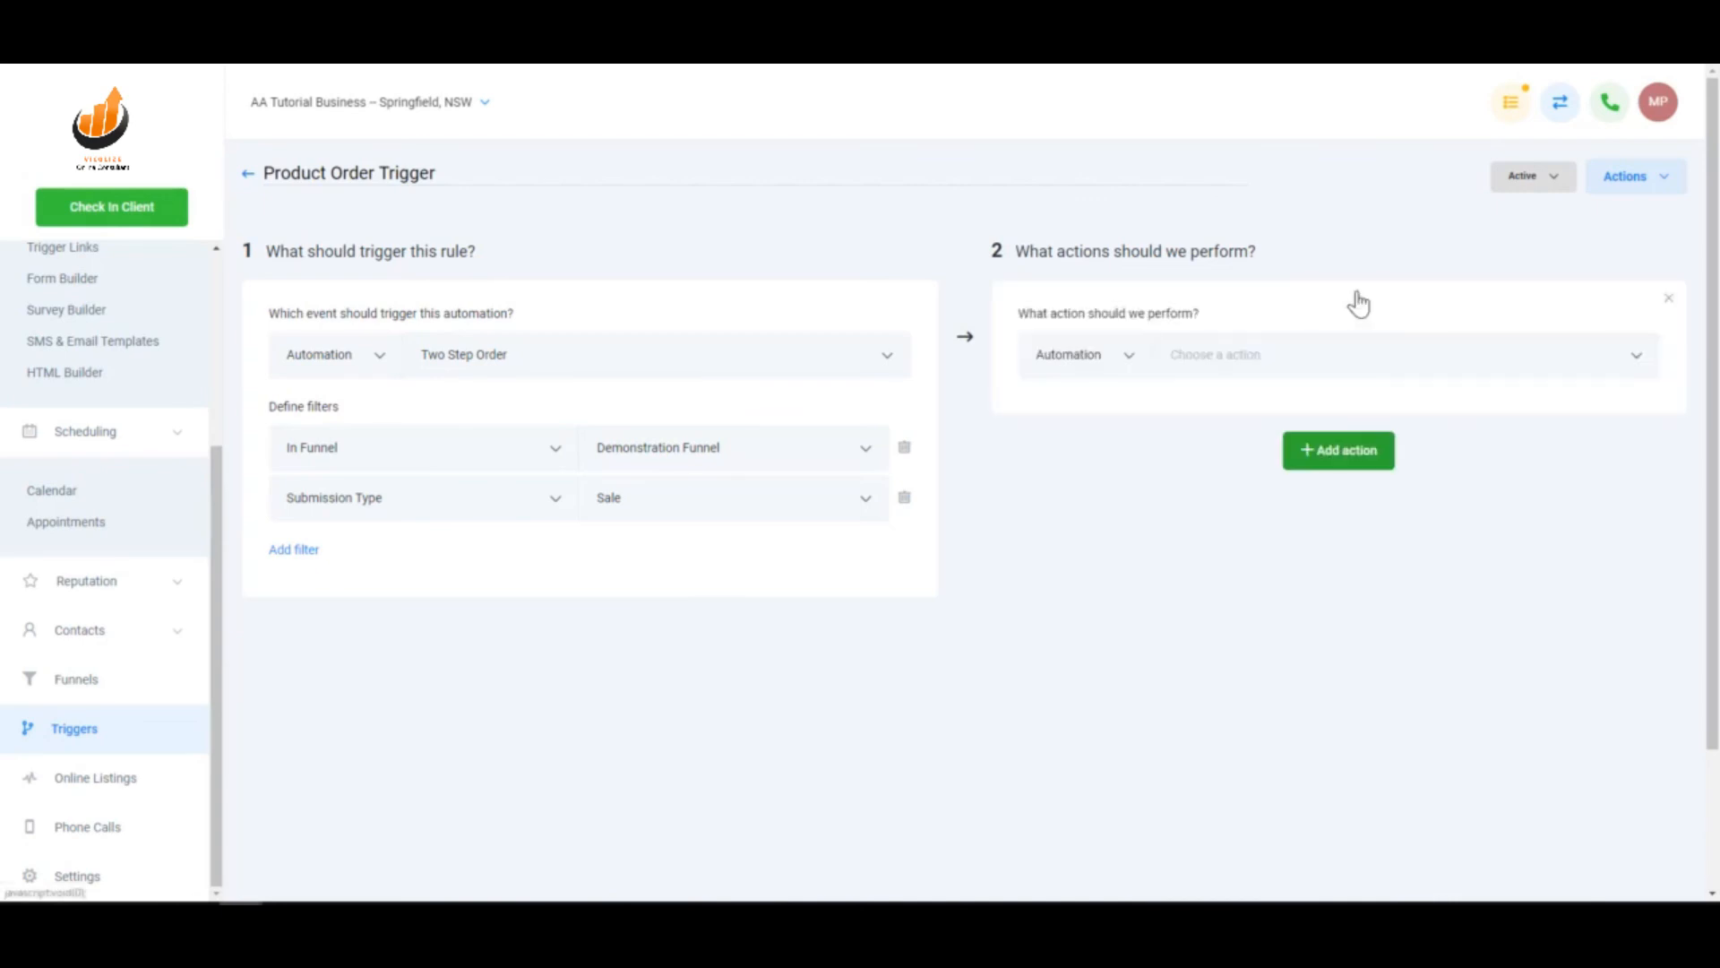
pyautogui.click(1332, 355)
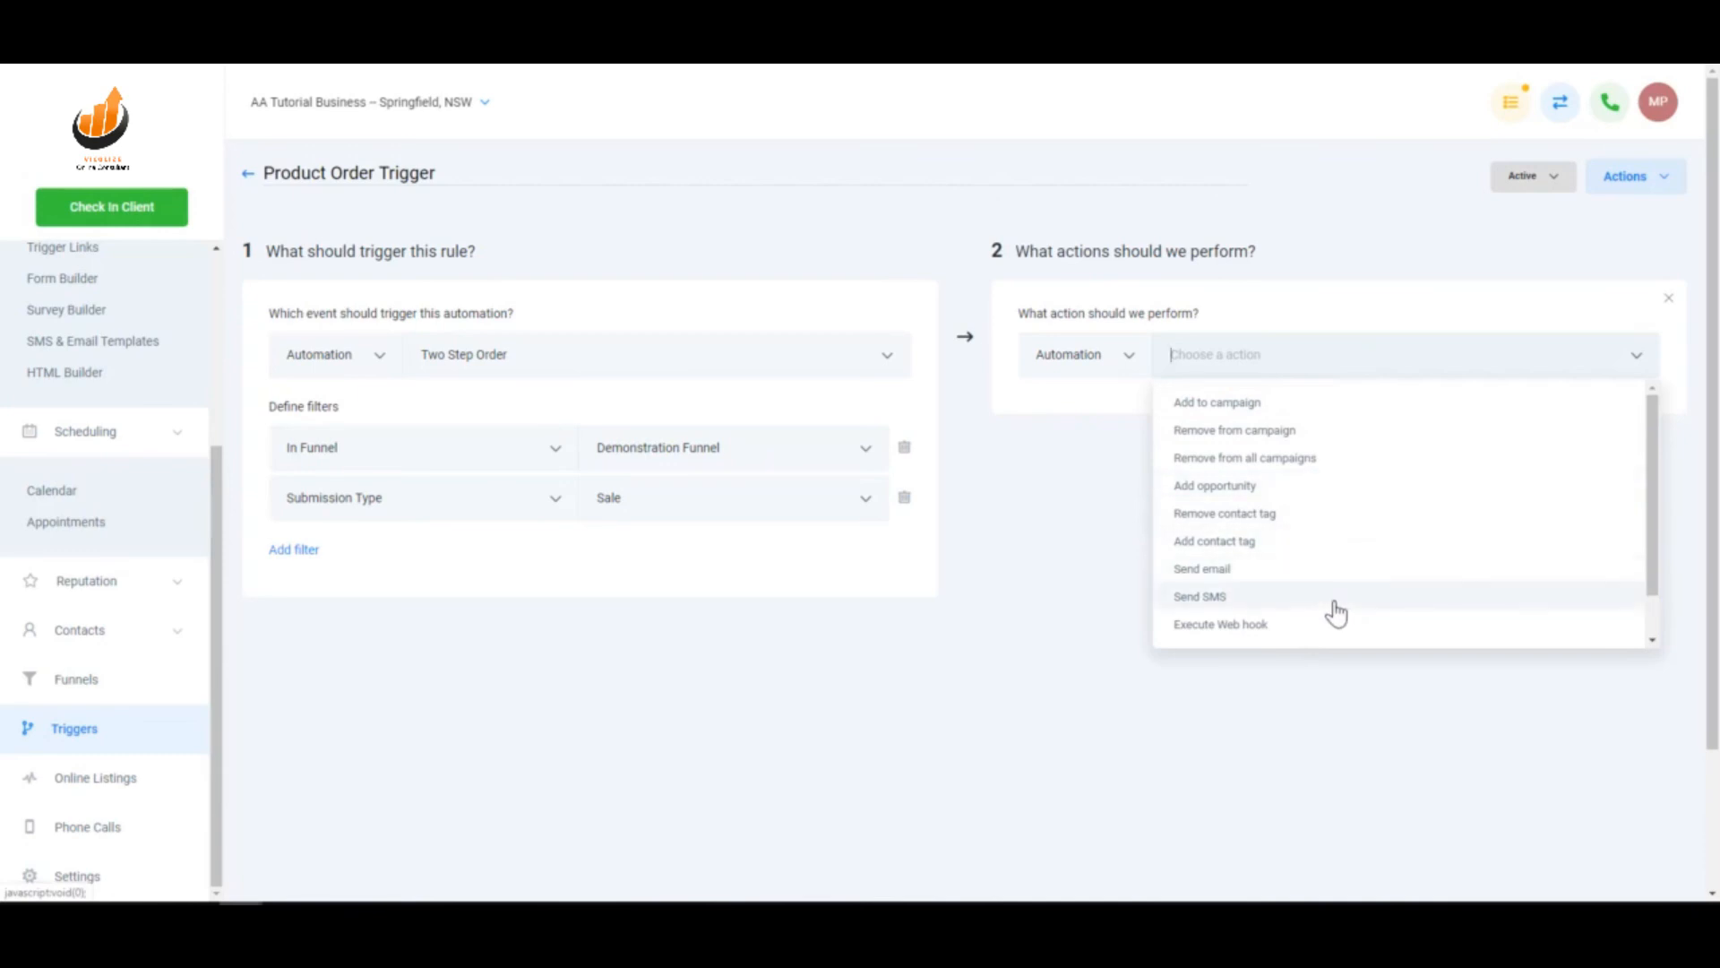
pyautogui.click(1086, 633)
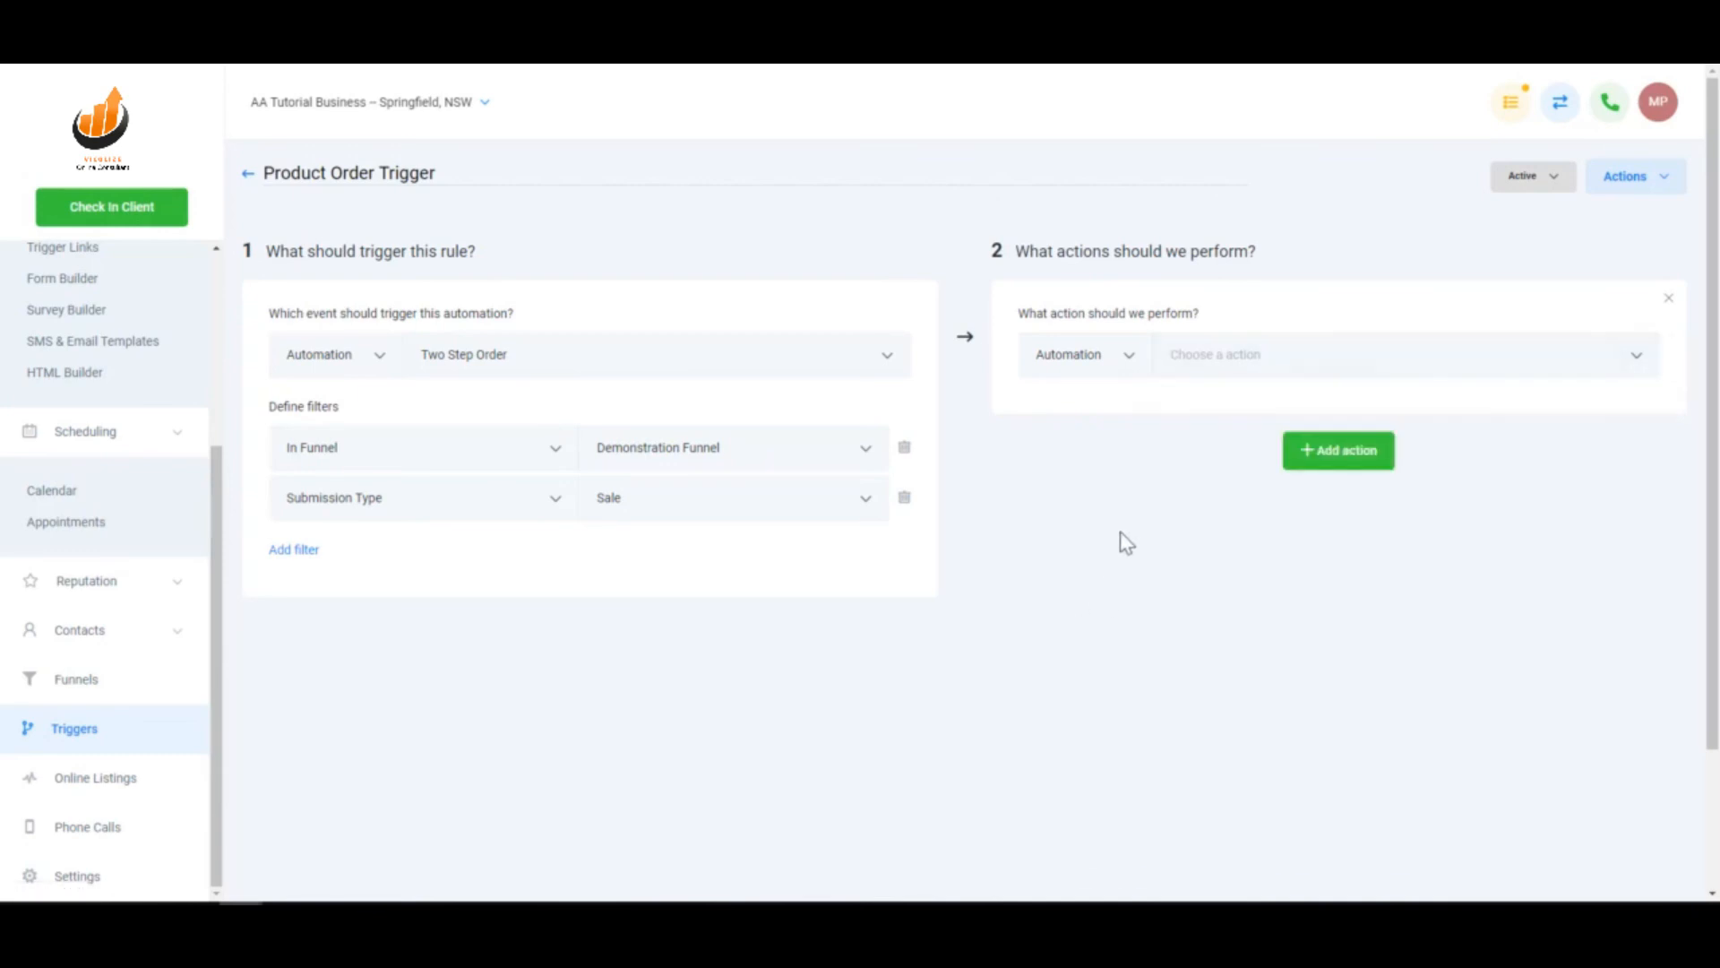